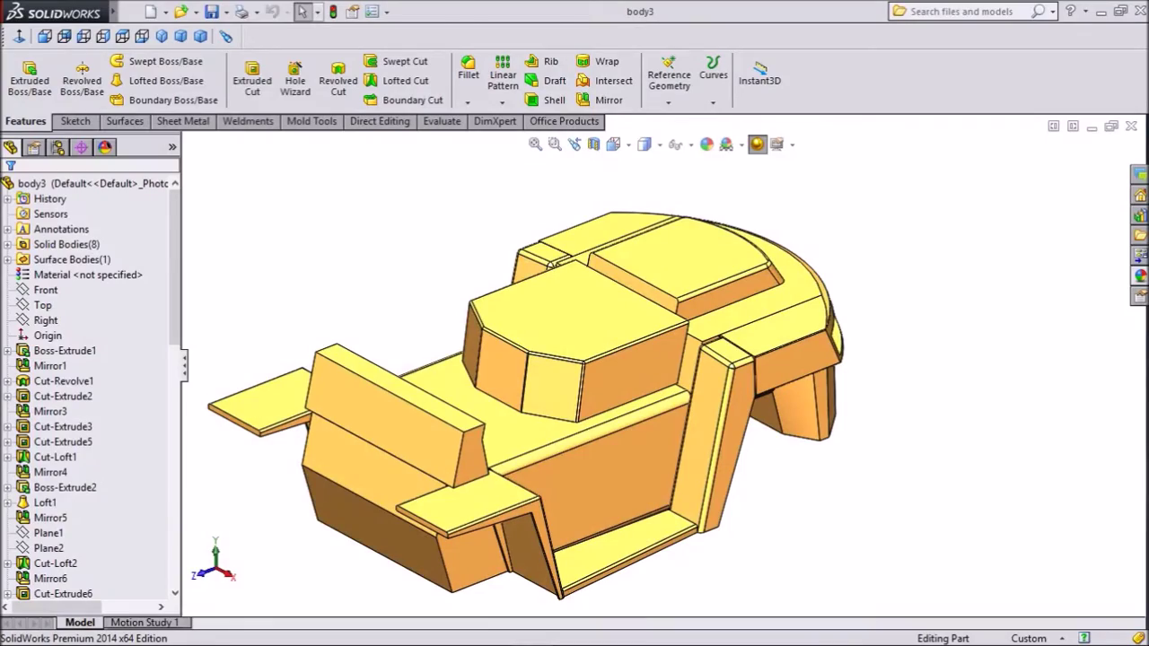
# Step: Start a sketch on the narrow side face beside the top of the slanted pillar and view it square on
pyautogui.moveTo(575, 377); pyautogui.dragTo(386, 332, button='middle')
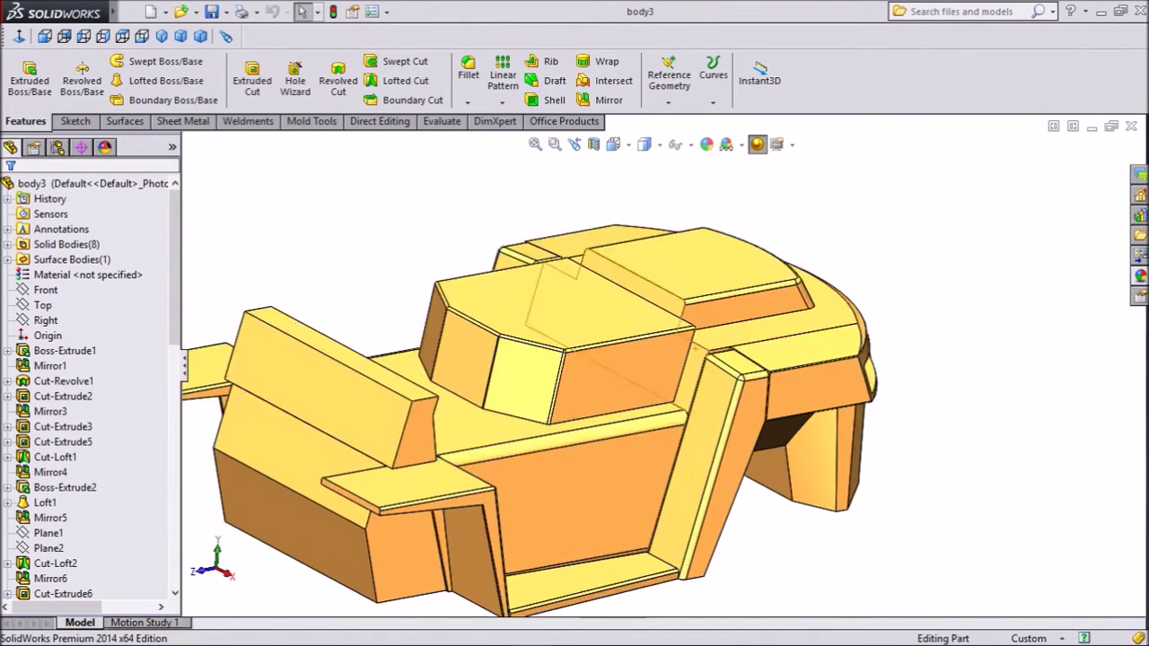
pyautogui.scroll(-8, 664, 336)
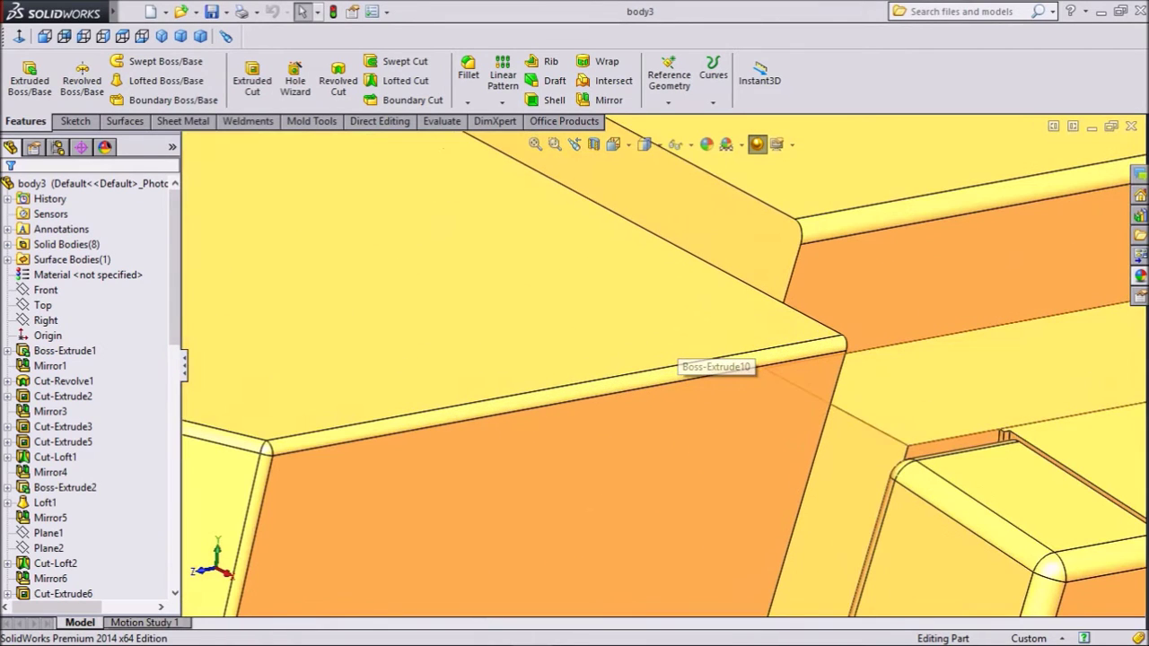
pyautogui.click(950, 451)
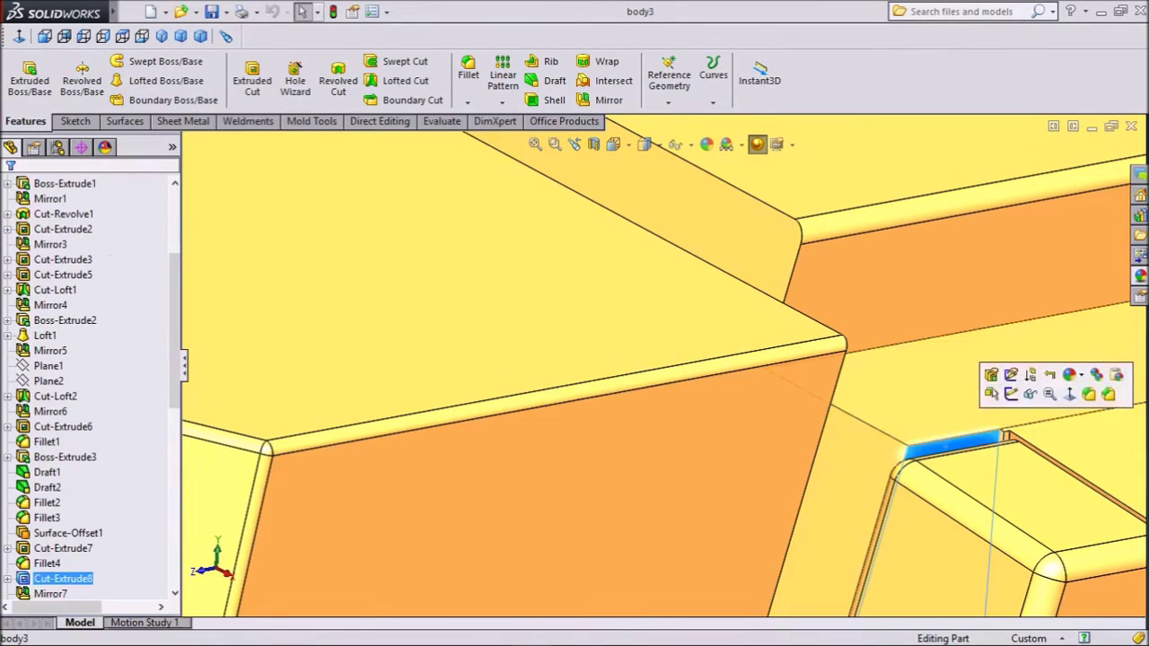
pyautogui.click(991, 393)
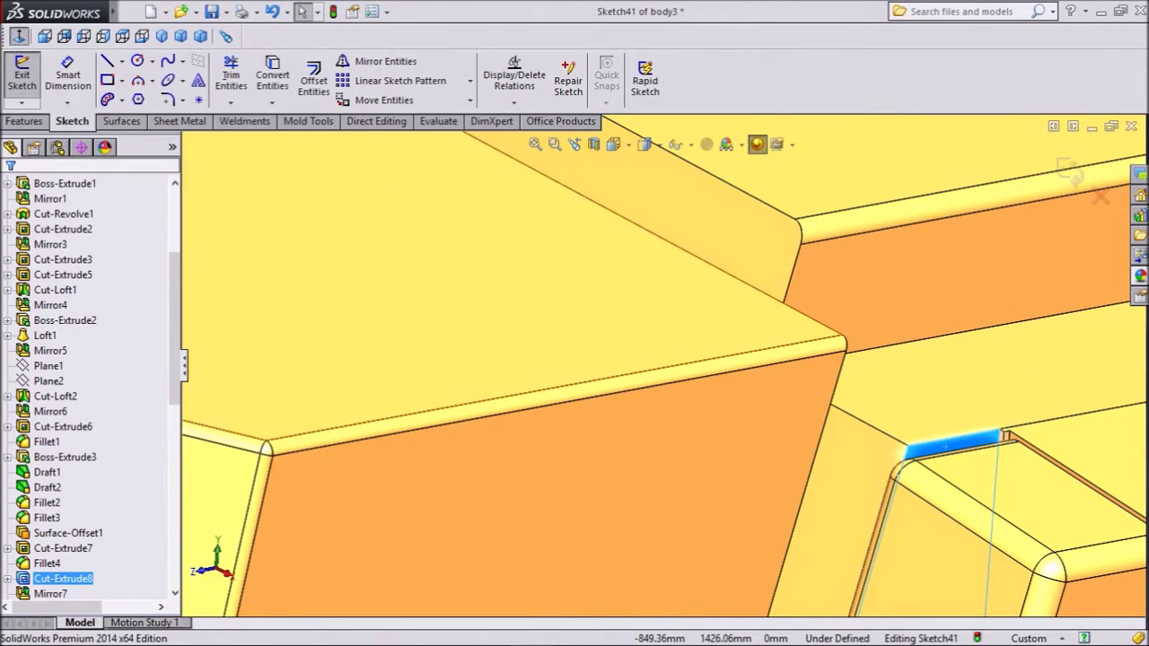
pyautogui.click(19, 37)
# Step: Sketch a slanted line about 976 mm long from the top-edge midpoint of the upright end block, continuing with a horizontal line about 832 mm long
pyautogui.click(107, 61)
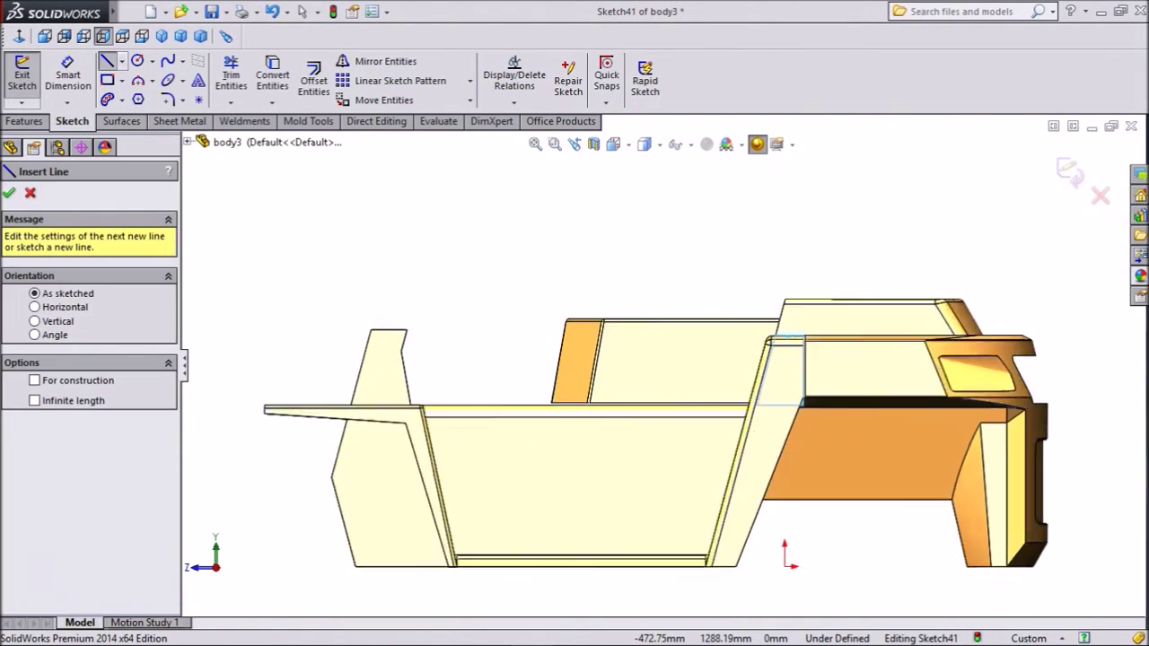
pyautogui.scroll(-2, 674, 266)
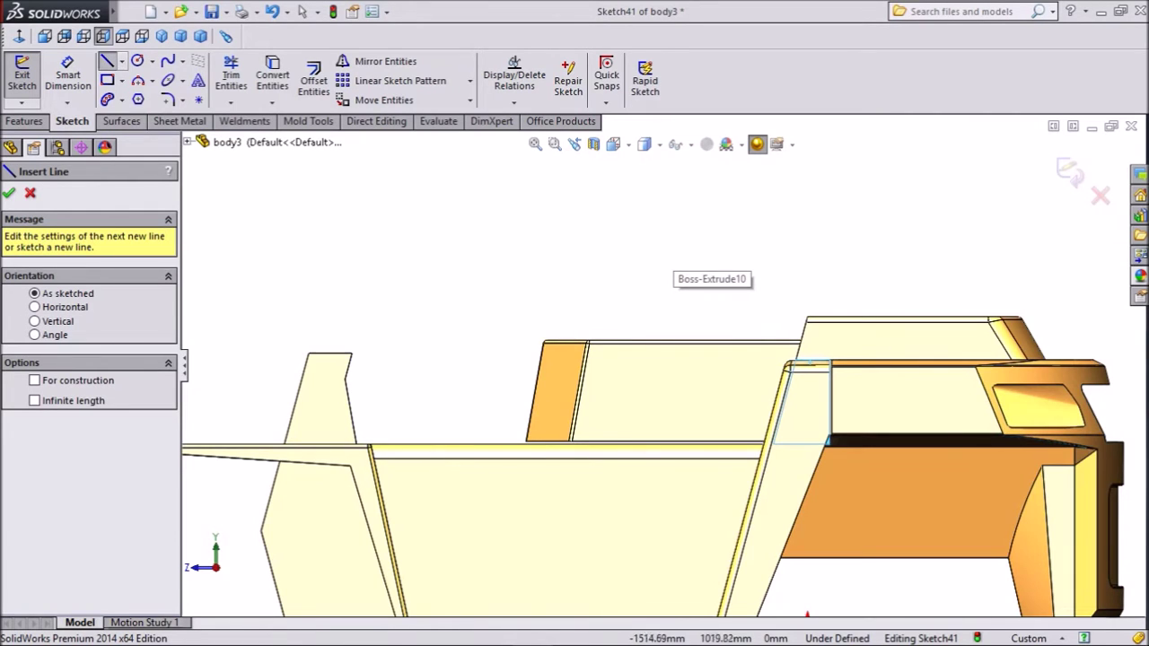
pyautogui.scroll(-4, 247, 337)
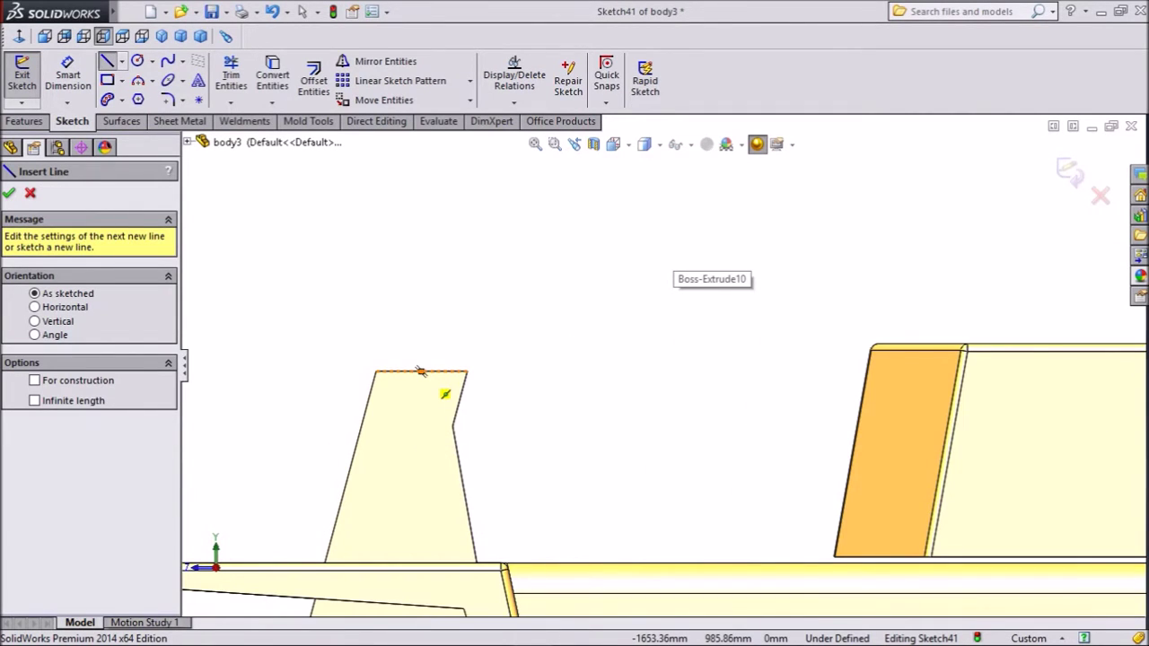
pyautogui.click(420, 370)
pyautogui.scroll(4, 418, 308)
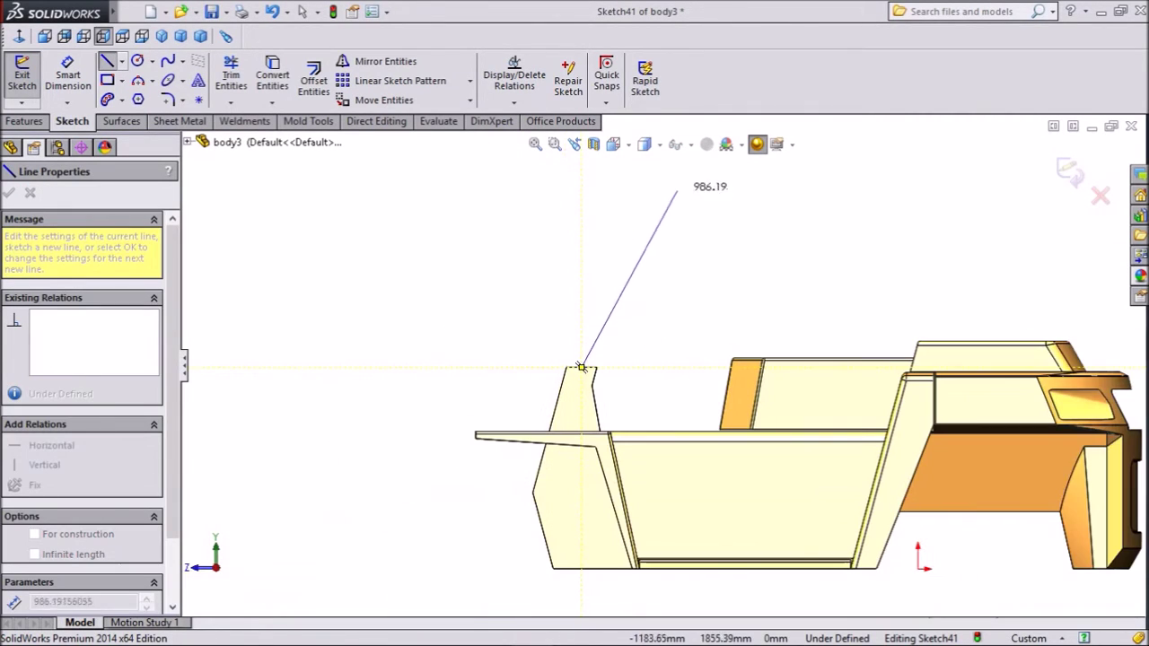
pyautogui.click(668, 188)
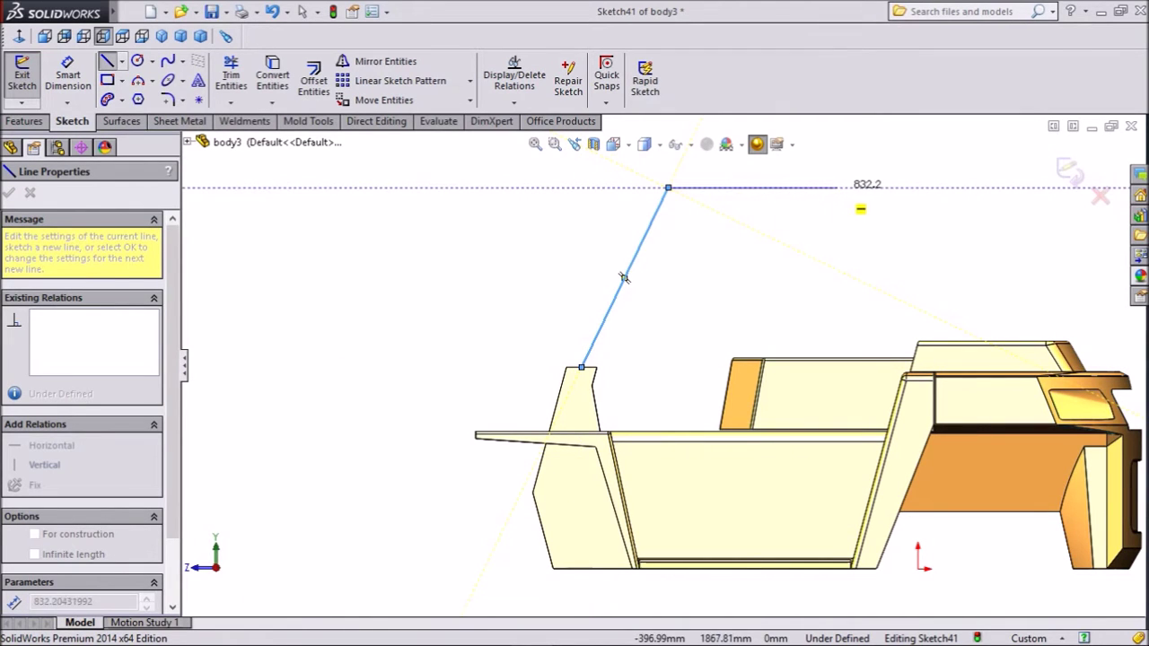
pyautogui.click(844, 187)
# Step: Complete the open profile with a slanted line about 994 mm long down to the horizontal edge above the slanted pillar
pyautogui.scroll(-5, 898, 332)
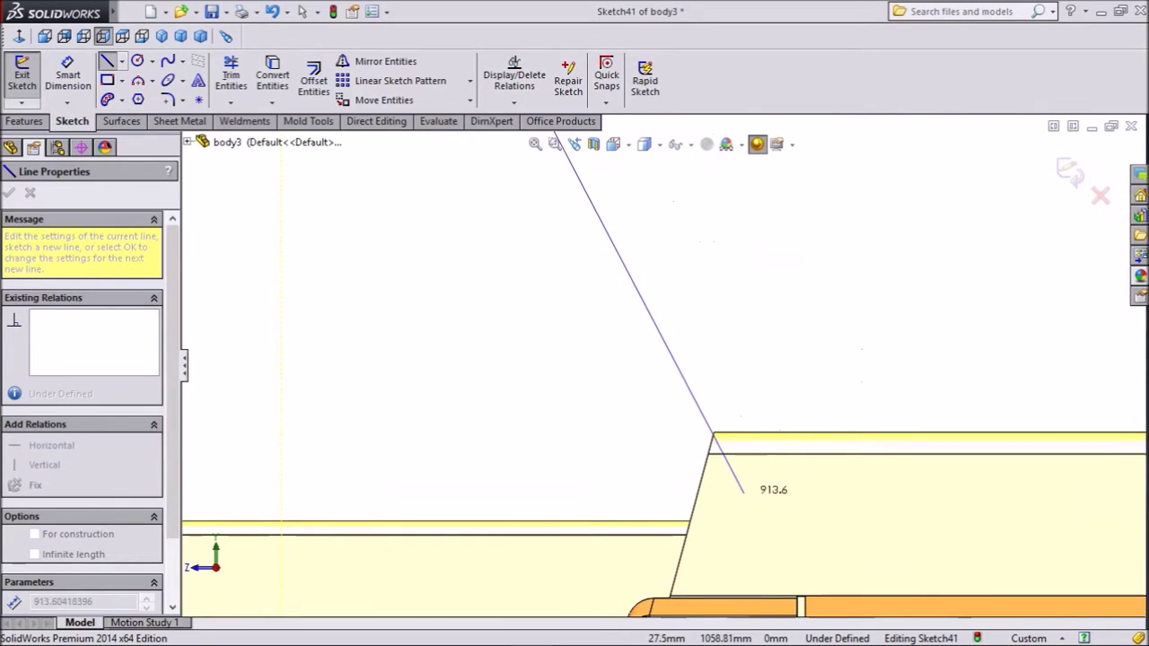
pyautogui.scroll(-3, 744, 458)
pyautogui.scroll(2, 672, 503)
pyautogui.scroll(-9, 676, 511)
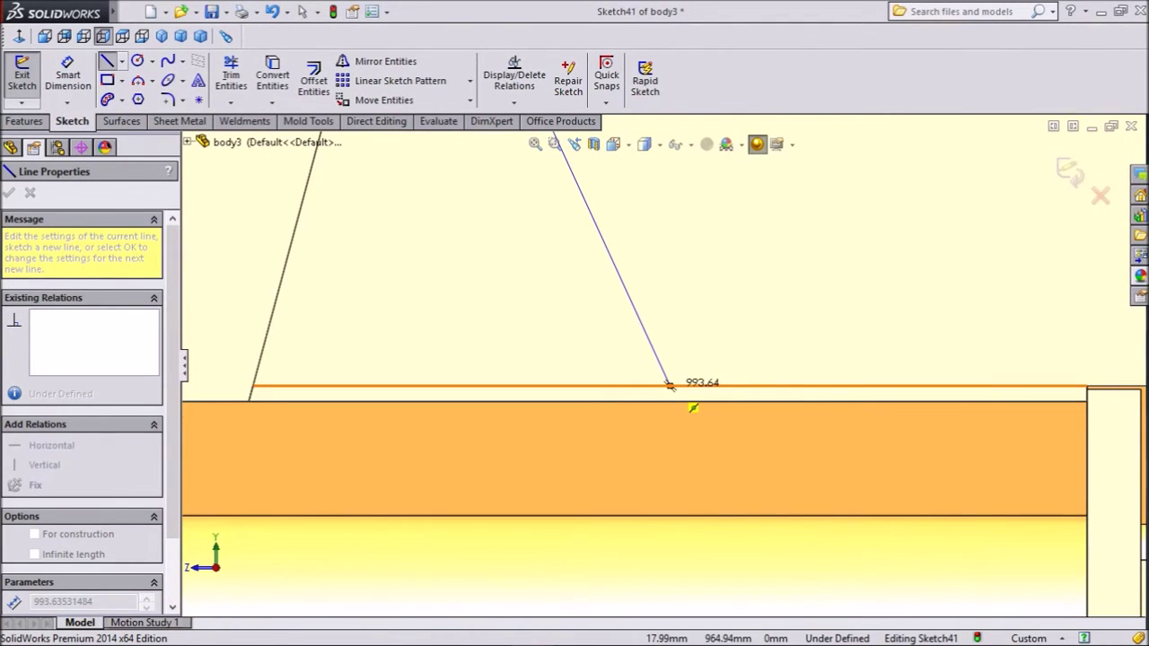
pyautogui.scroll(-5, 669, 385)
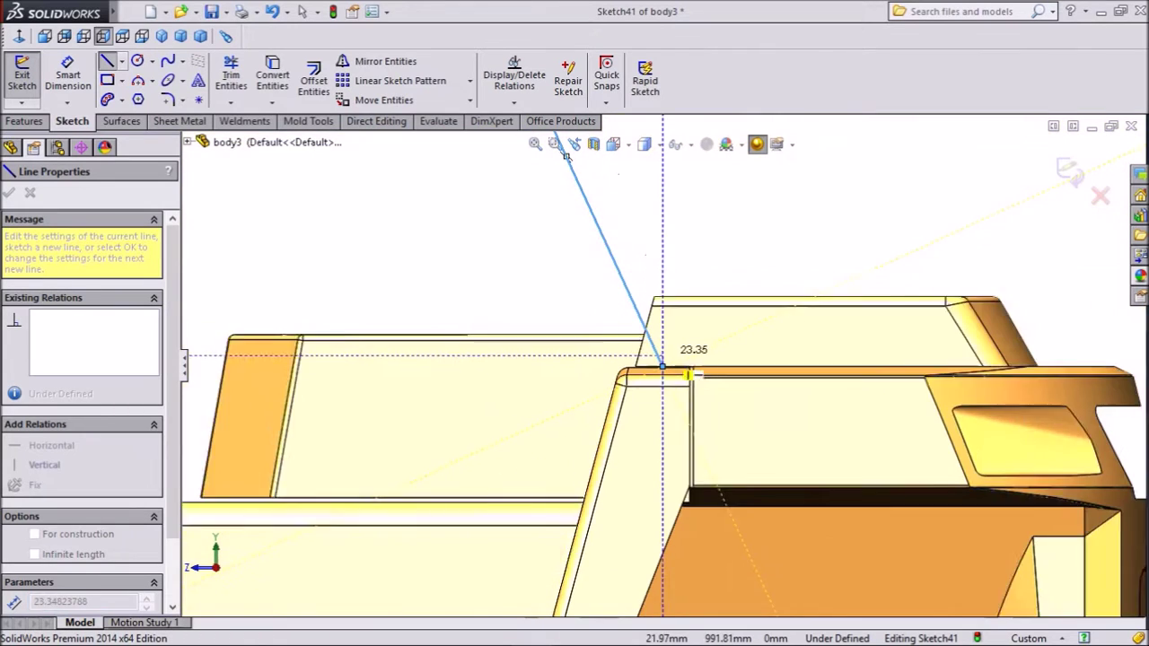
pyautogui.scroll(2, 662, 366)
pyautogui.rightClick(765, 217)
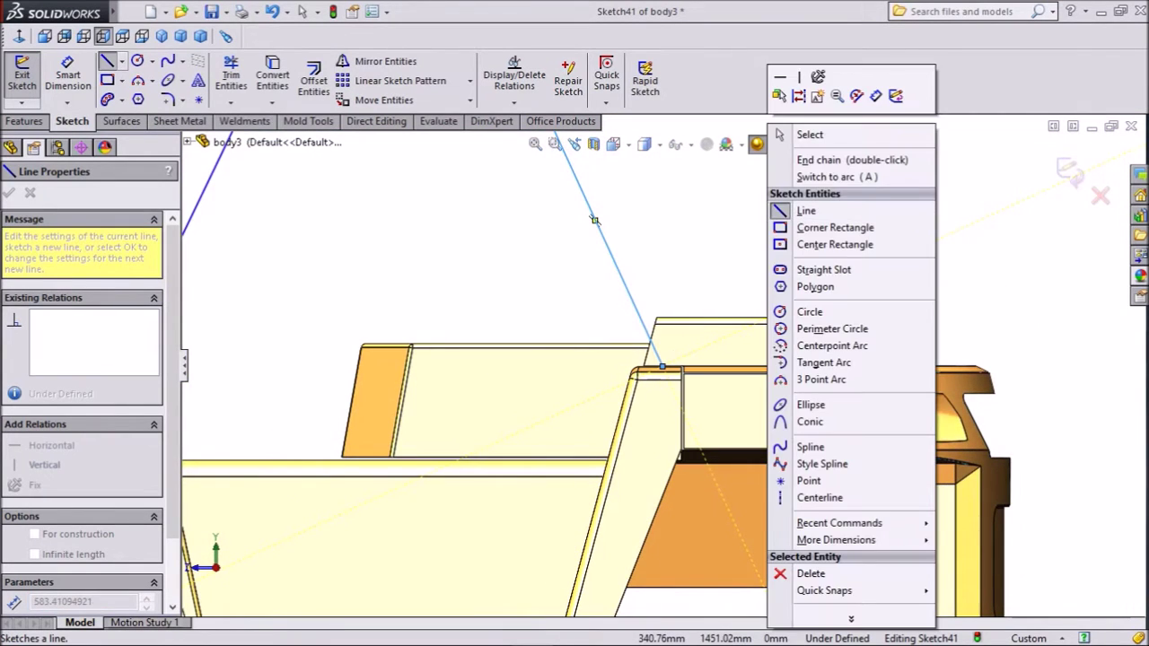
pyautogui.click(788, 212)
# Step: Make the slanted line above the upright end block parallel to the slanted pillar's lower edge
pyautogui.scroll(5, 759, 270)
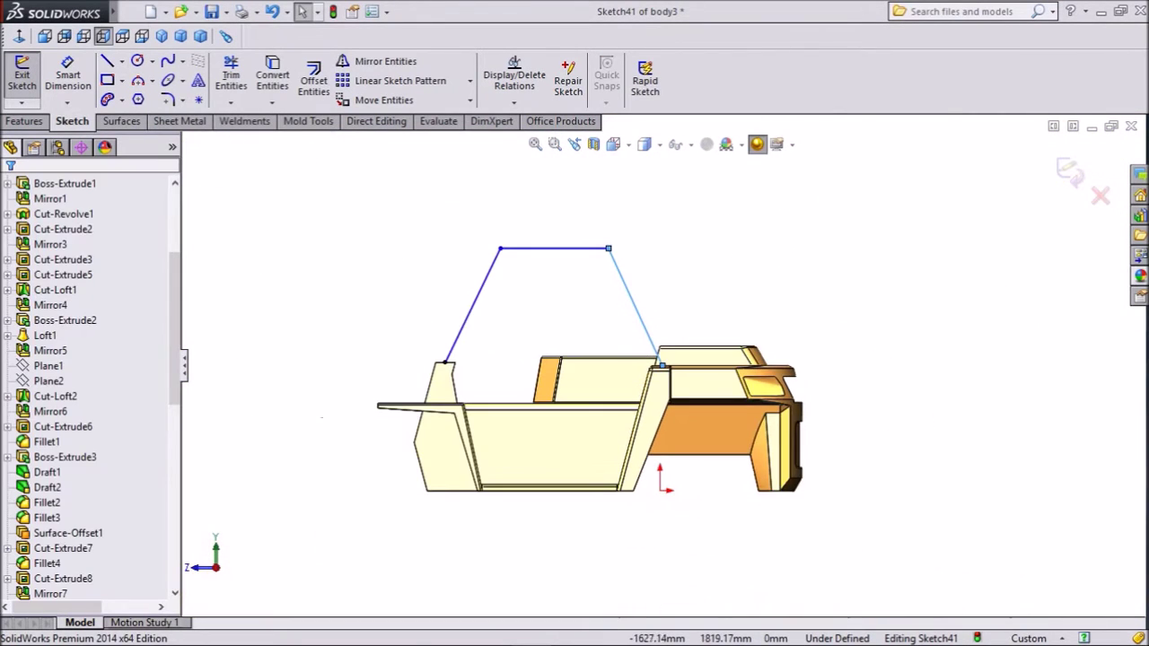
pyautogui.scroll(-1, 667, 431)
pyautogui.click(406, 347)
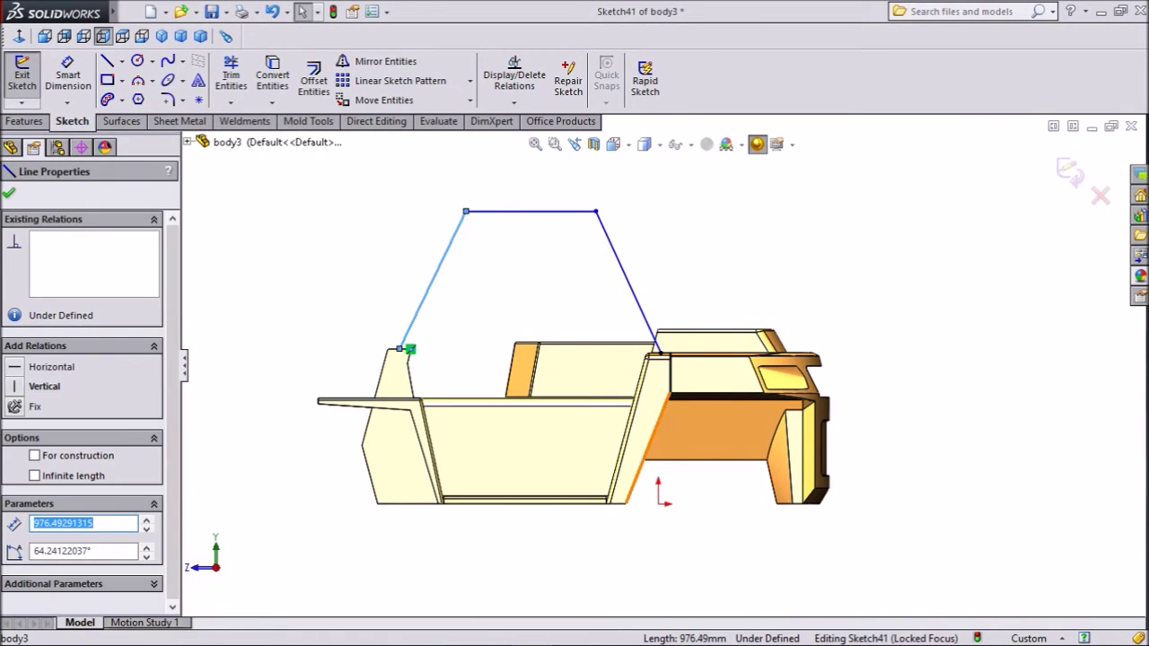
pyautogui.keyDown('ctrl'); pyautogui.click(639, 475); pyautogui.keyUp('ctrl')
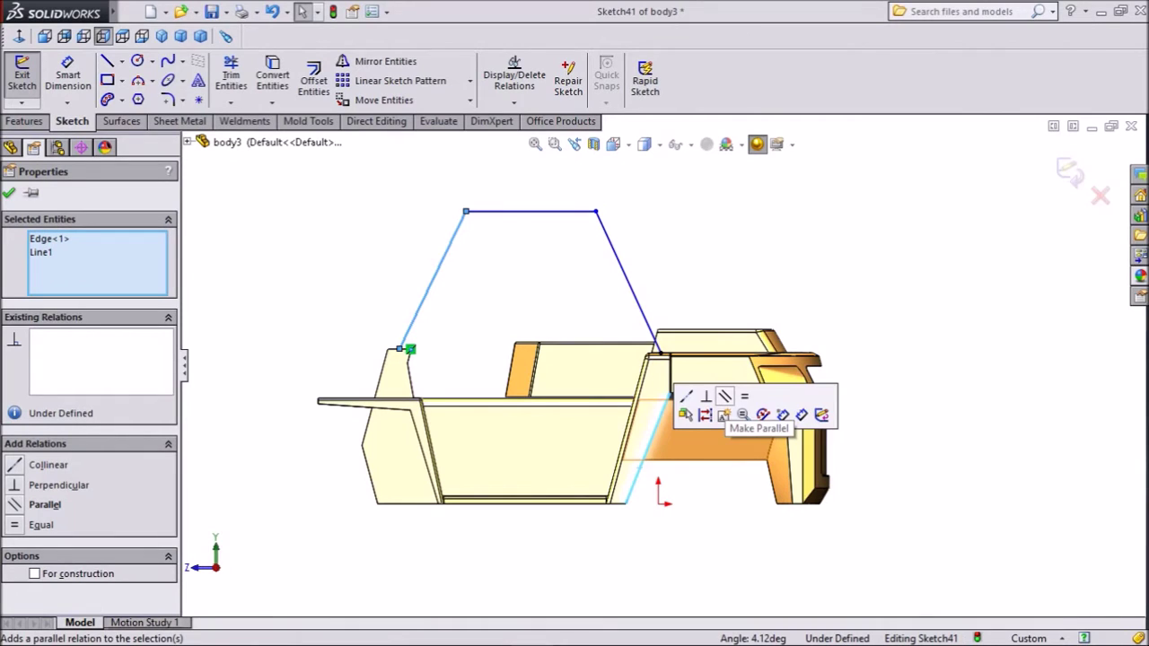
pyautogui.click(725, 397)
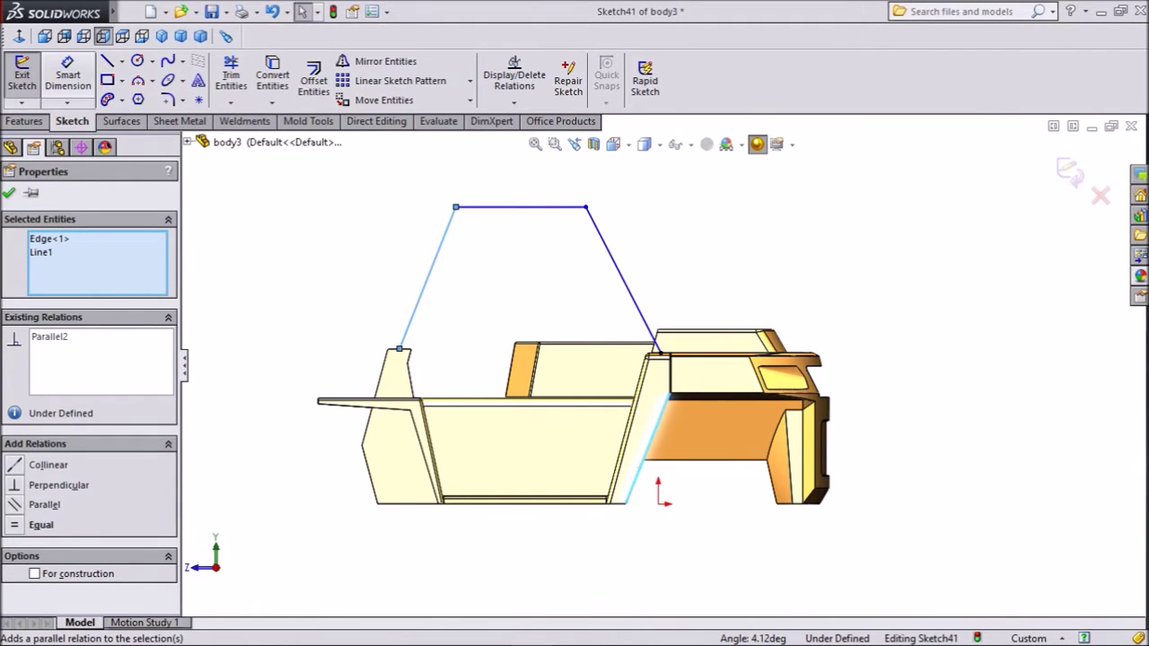
# Step: Dimension the profile's horizontal top line to 1000 mm
pyautogui.click(68, 75)
pyautogui.click(521, 207)
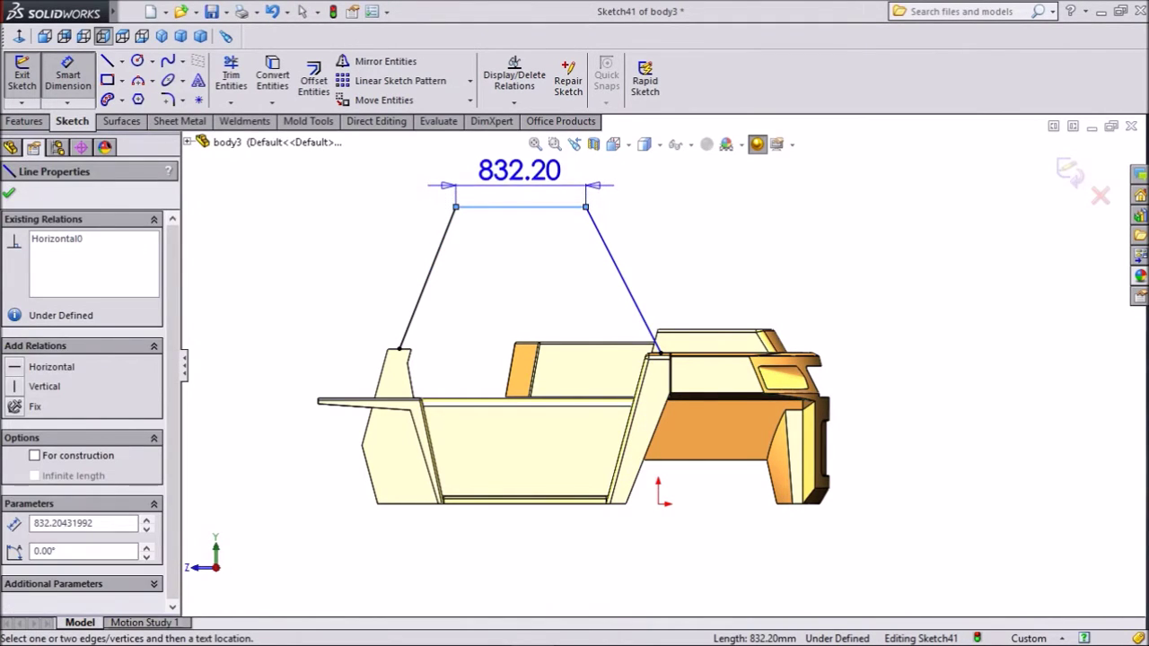
pyautogui.click(516, 175)
pyautogui.write('1000')
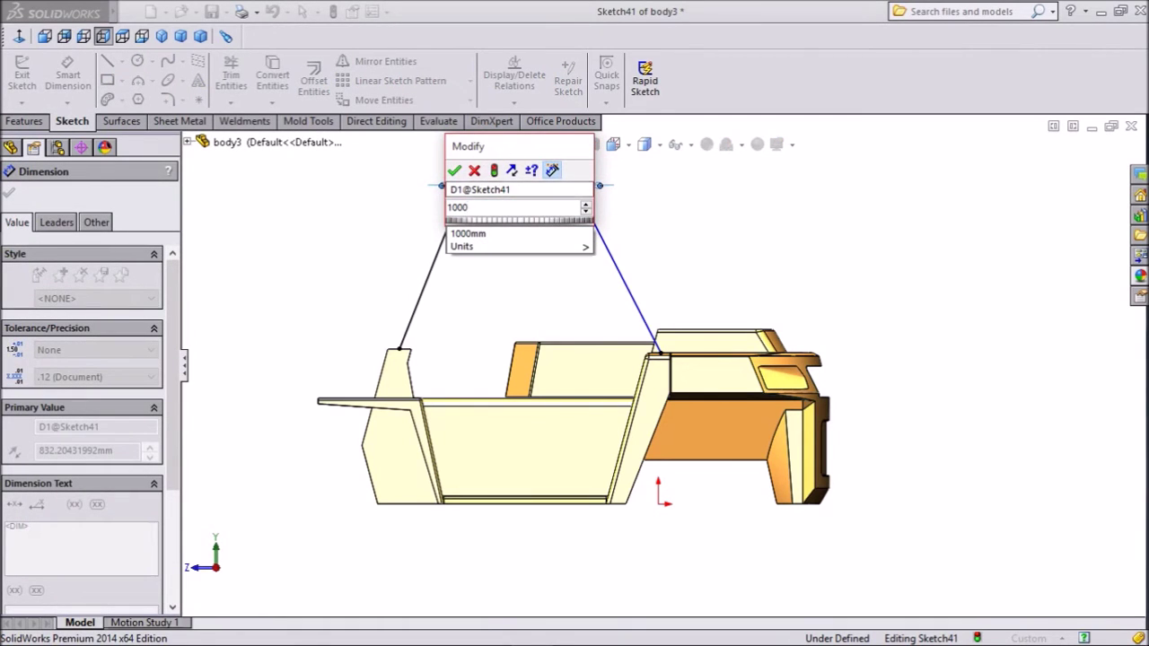
pyautogui.press('Return')
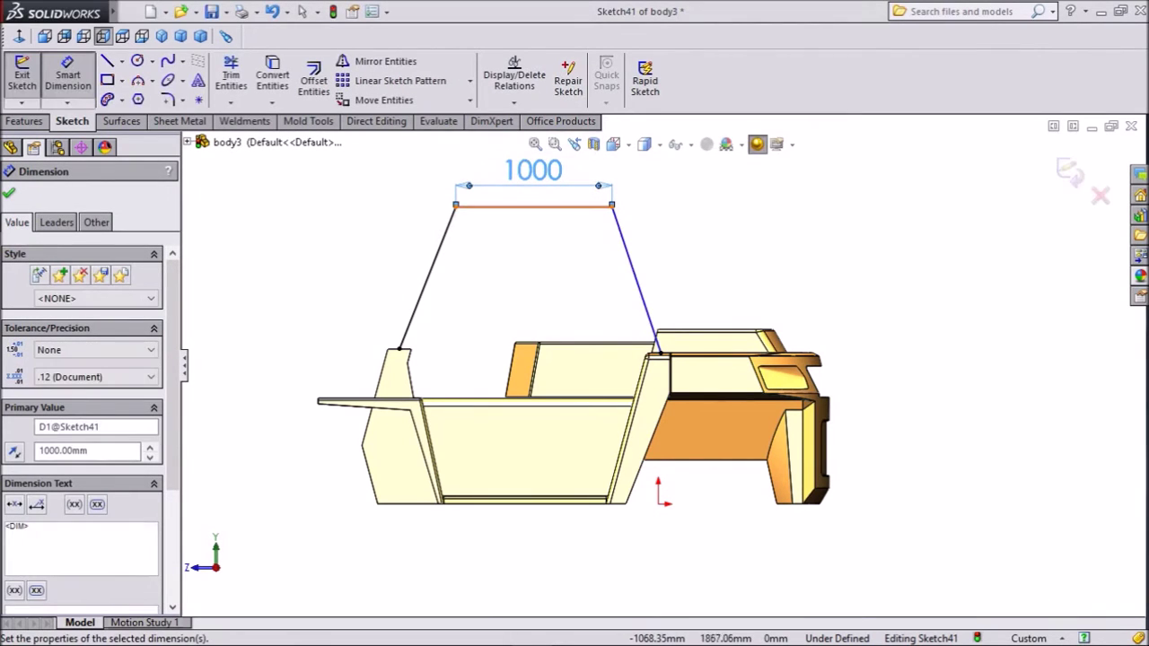
# Step: Dimension the height from the upright block's top edge to the horizontal line at 1200 mm and close the sketch
pyautogui.click(534, 206)
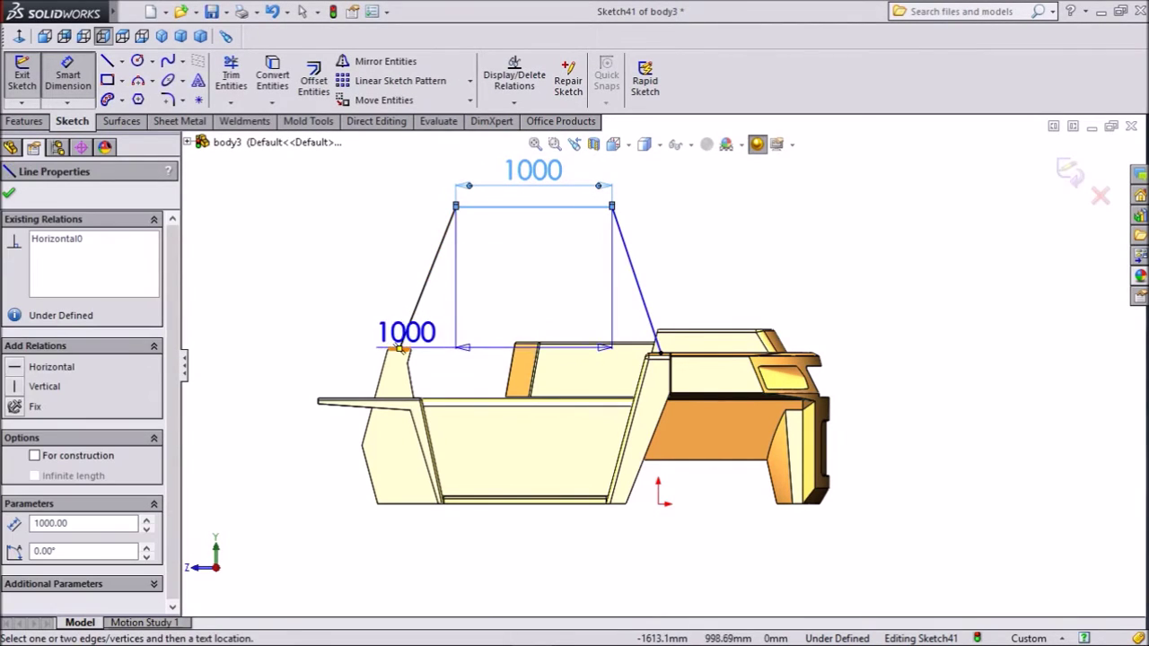
pyautogui.click(399, 350)
pyautogui.click(325, 269)
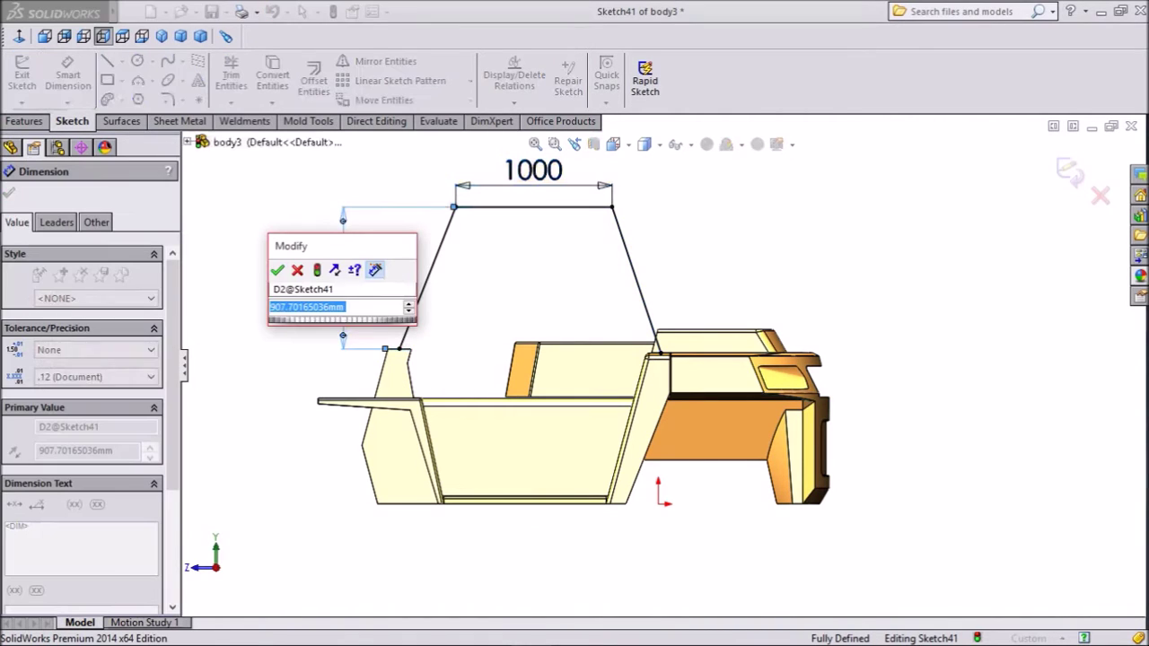
pyautogui.write('1200')
pyautogui.press('Return')
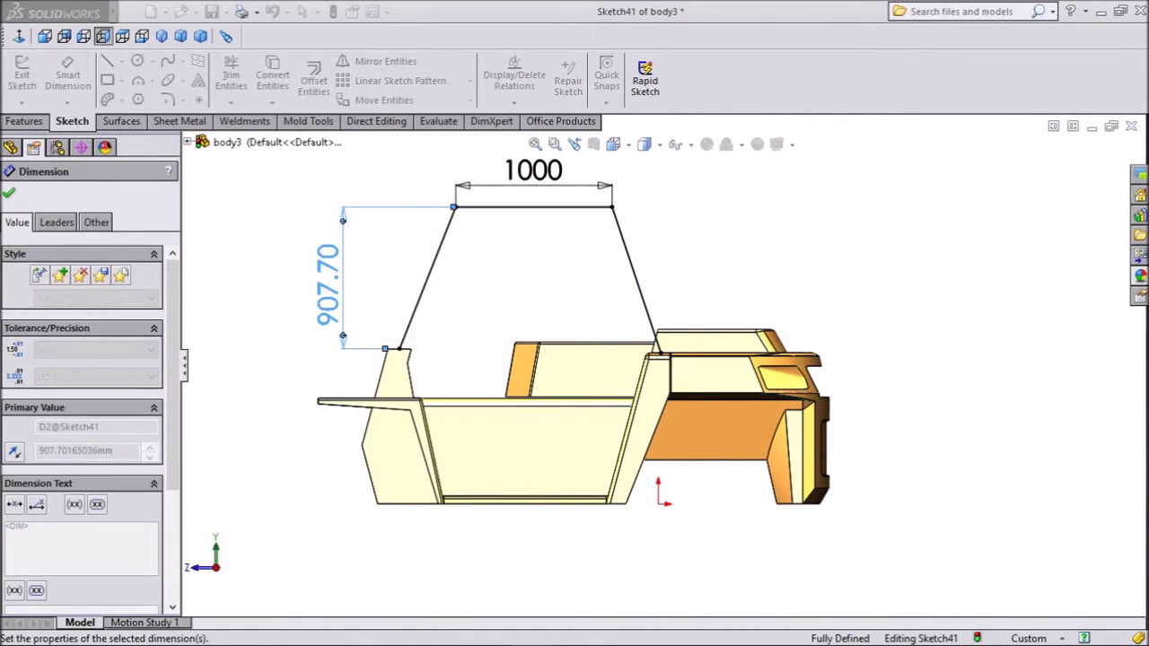
pyautogui.scroll(1, 490, 259)
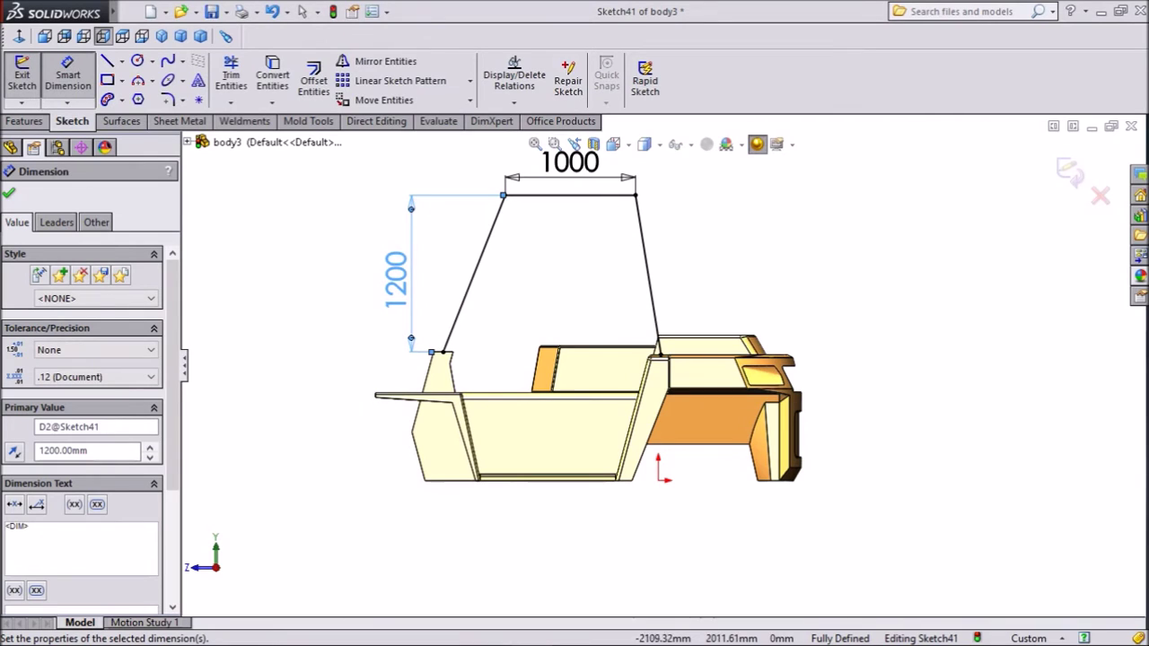
pyautogui.click(9, 193)
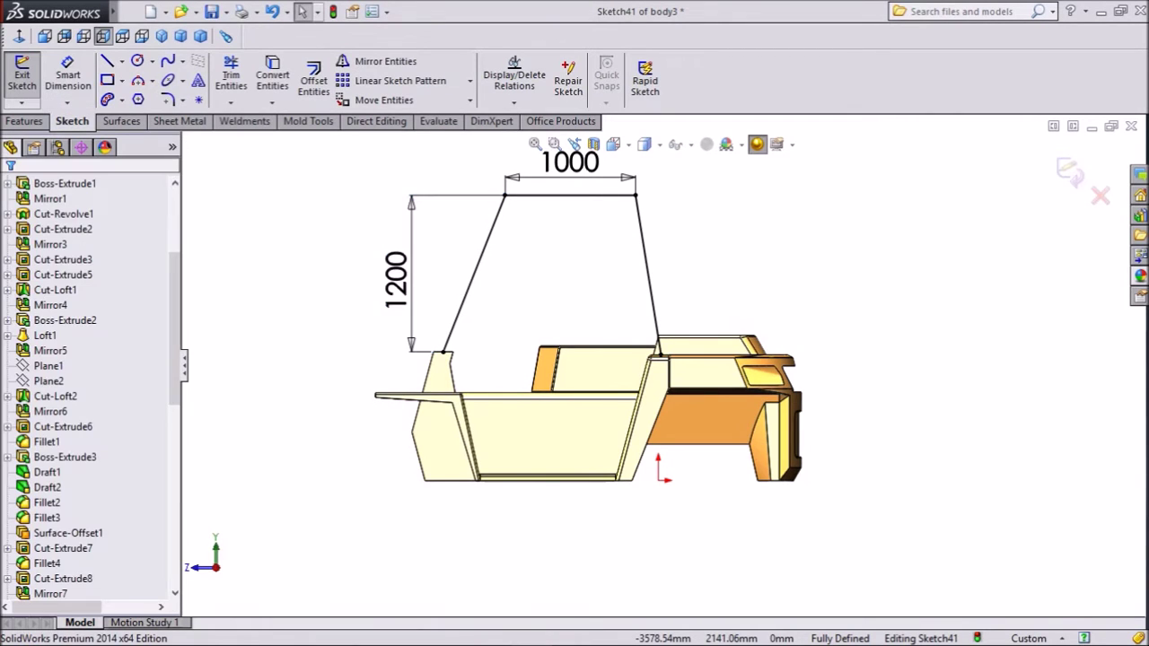
pyautogui.moveTo(330, 220); pyautogui.dragTo(373, 257, button='middle')
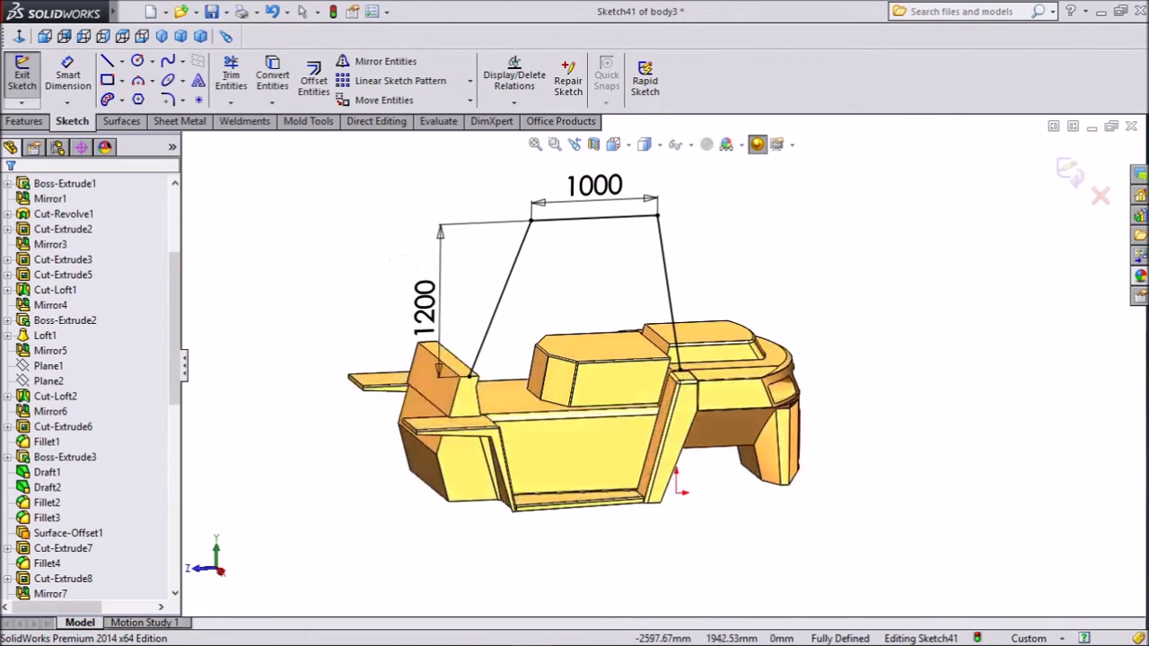
pyautogui.click(1069, 172)
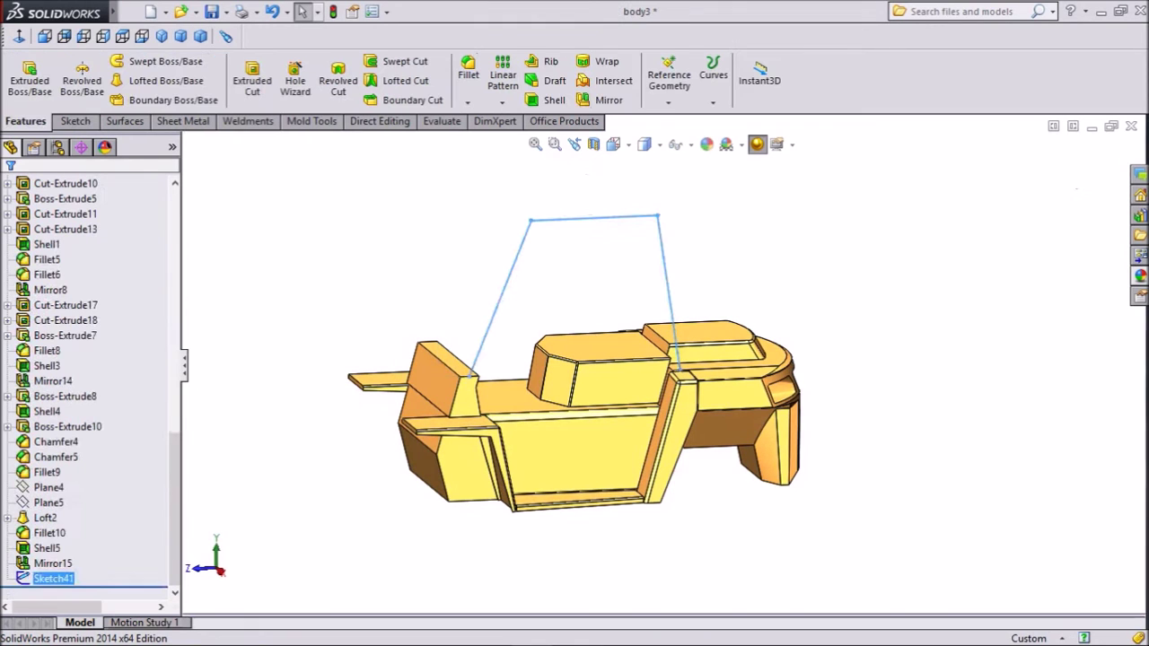
# Step: Start a weldment structural member with the iso standard, rectangular tube type and 70 x 40 x 5 size
pyautogui.moveTo(861, 288); pyautogui.dragTo(878, 289, button='middle')
pyautogui.moveTo(688, 222); pyautogui.dragTo(692, 235, button='middle')
pyautogui.scroll(-1, 693, 235)
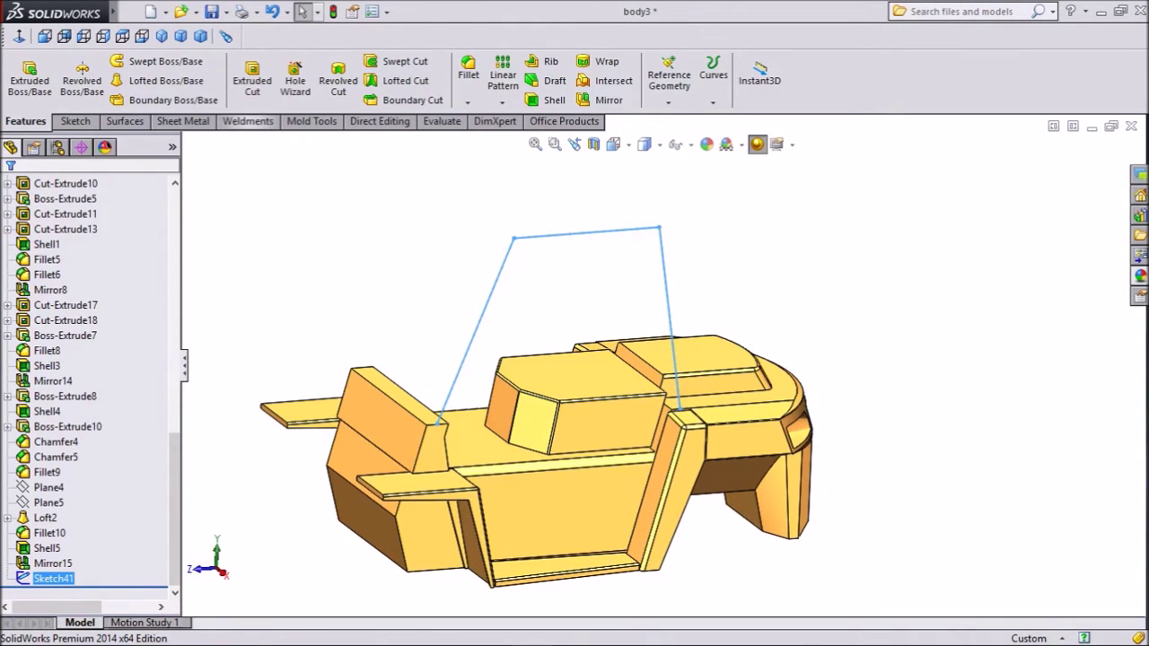
pyautogui.click(247, 121)
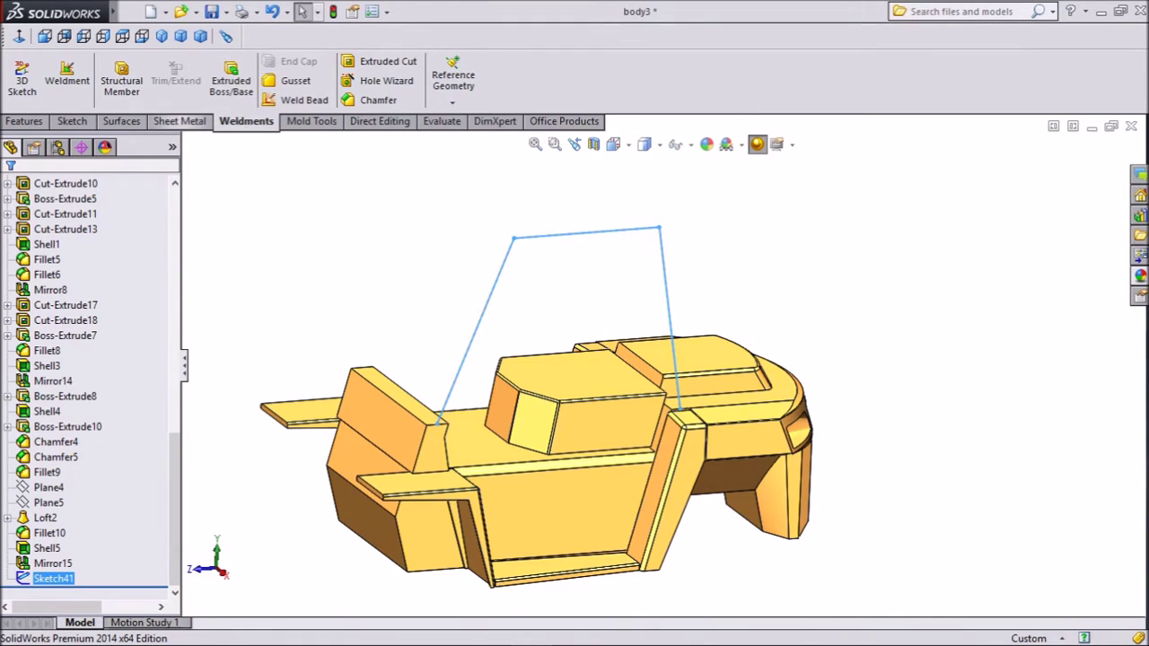
pyautogui.click(117, 105)
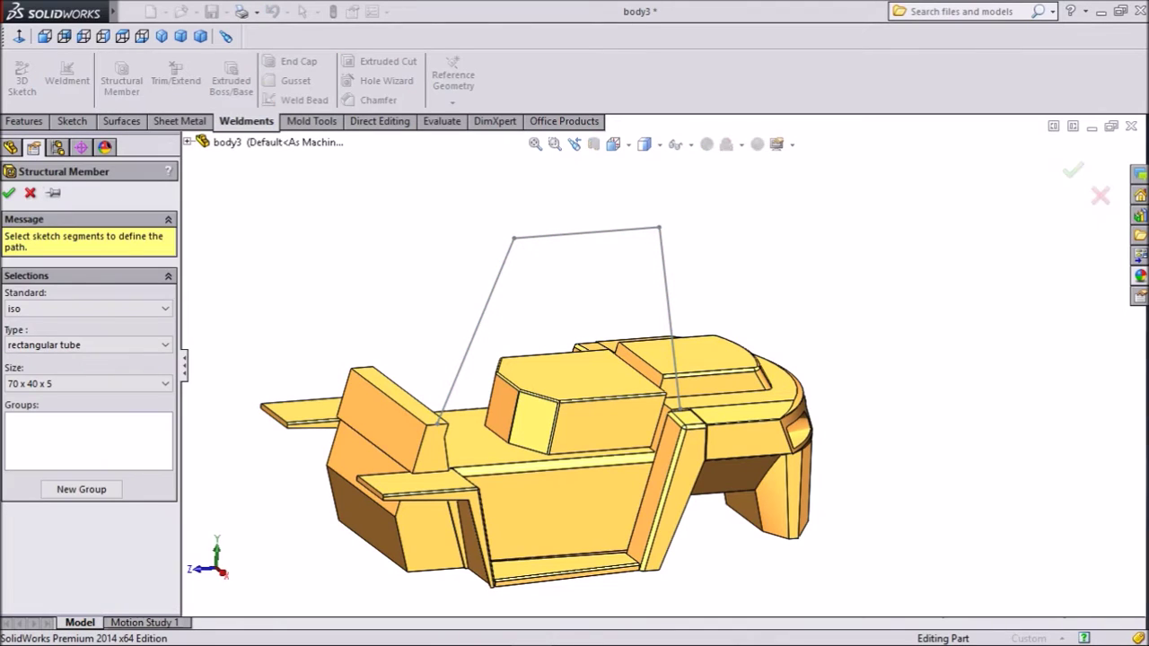
pyautogui.click(134, 309)
pyautogui.click(107, 336)
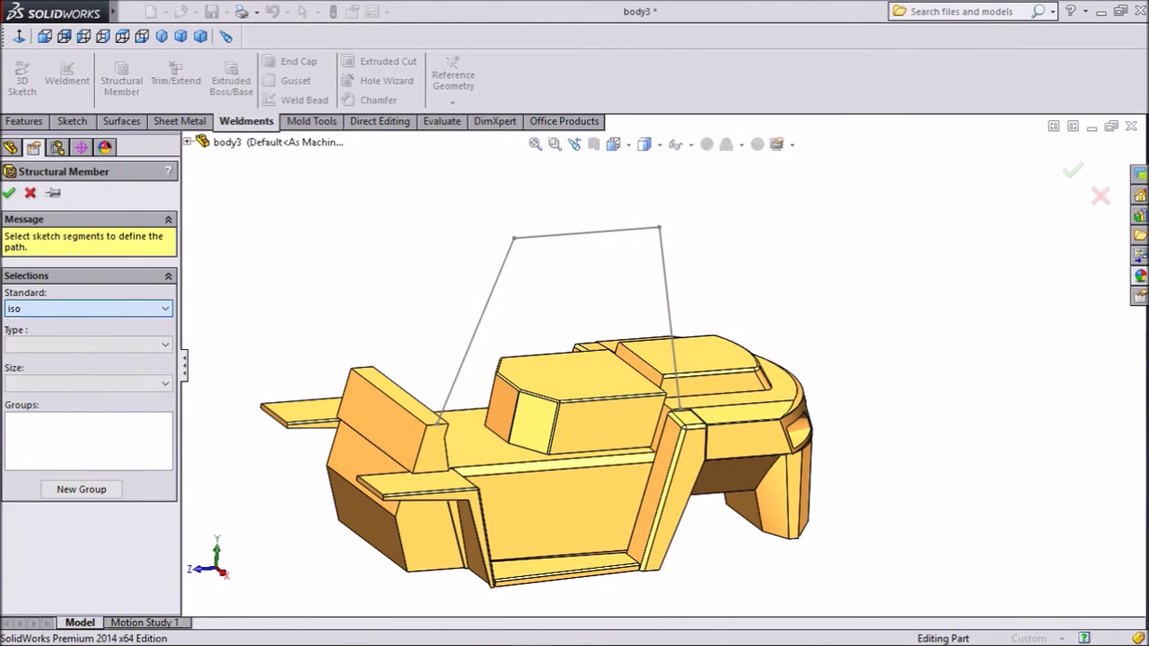
pyautogui.click(88, 344)
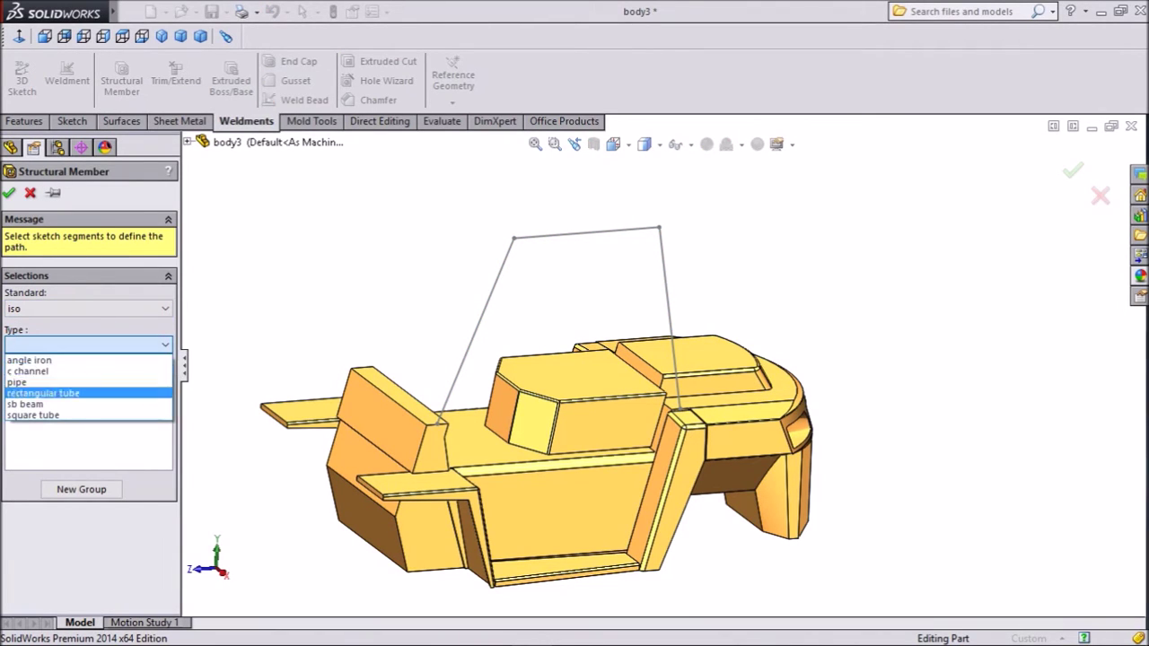
pyautogui.click(43, 393)
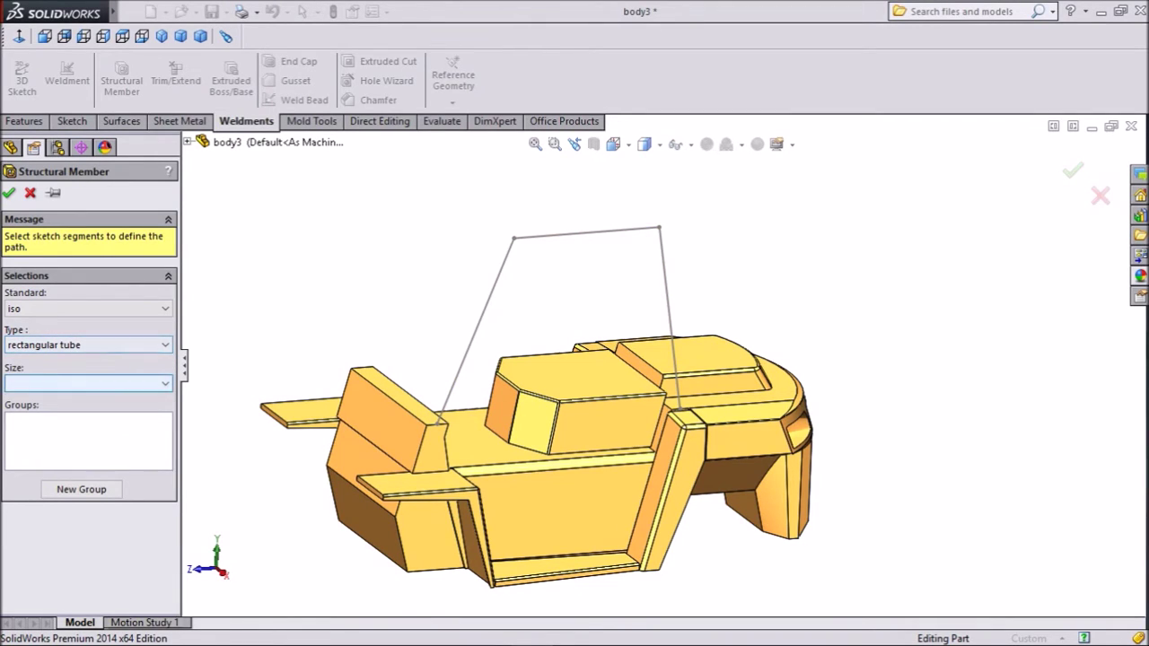
pyautogui.click(88, 382)
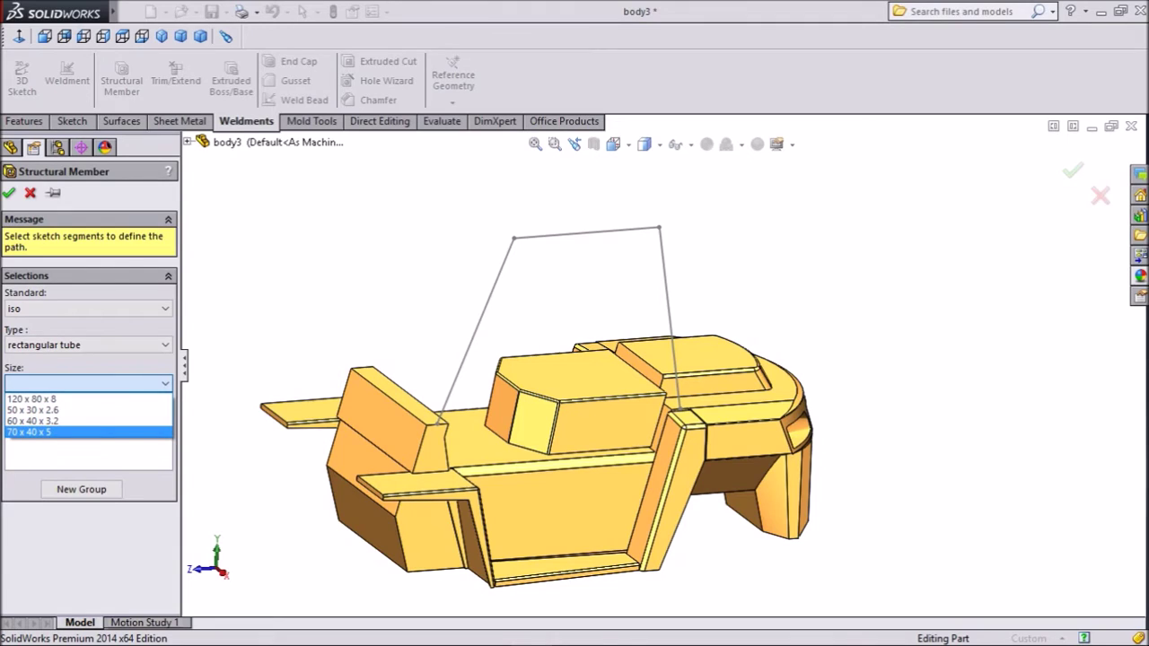
pyautogui.click(43, 432)
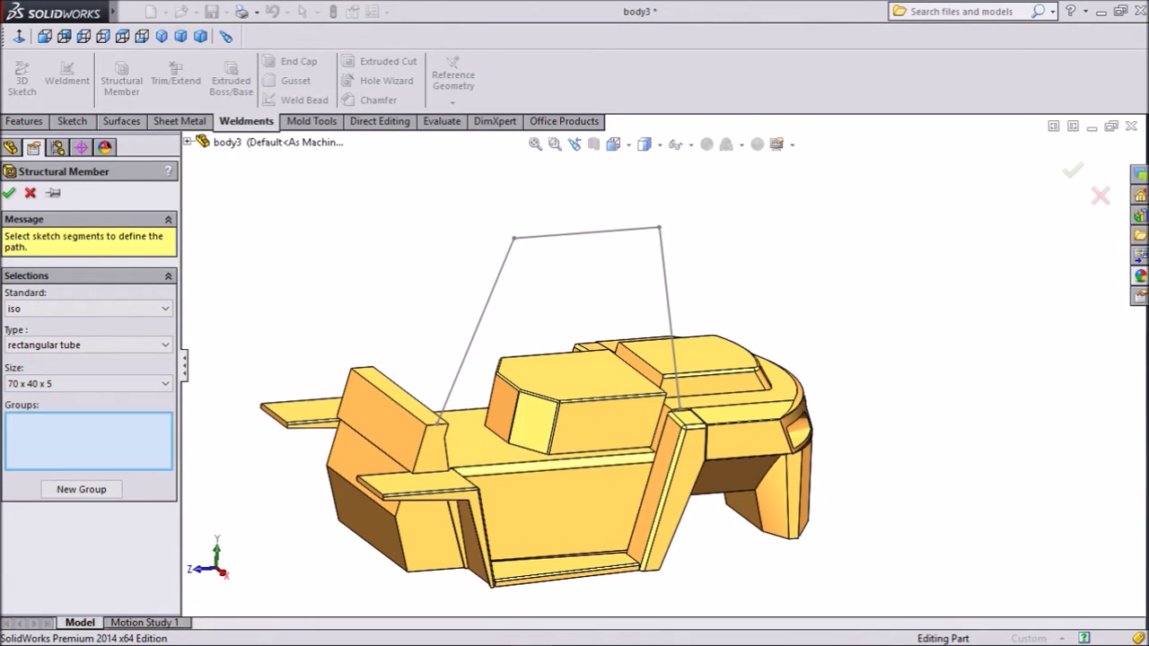
# Step: Select the front slanted line, the horizontal top line and the rear slanted line of the side sketch as the tube path
pyautogui.scroll(-2, 719, 279)
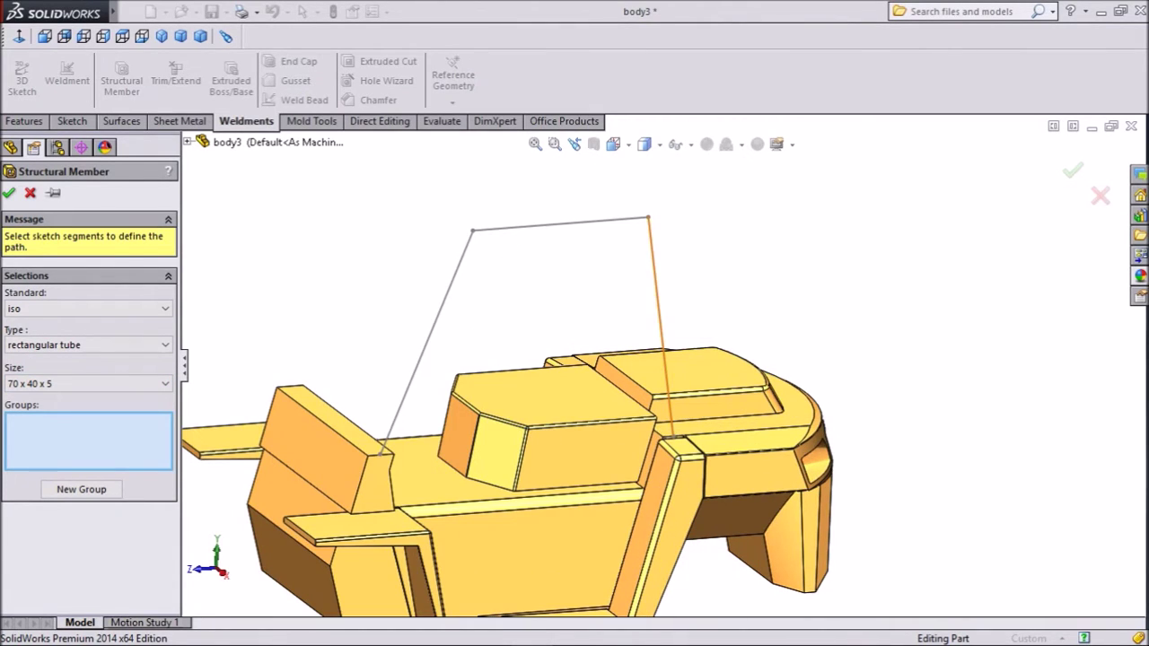
pyautogui.click(651, 242)
pyautogui.click(639, 219)
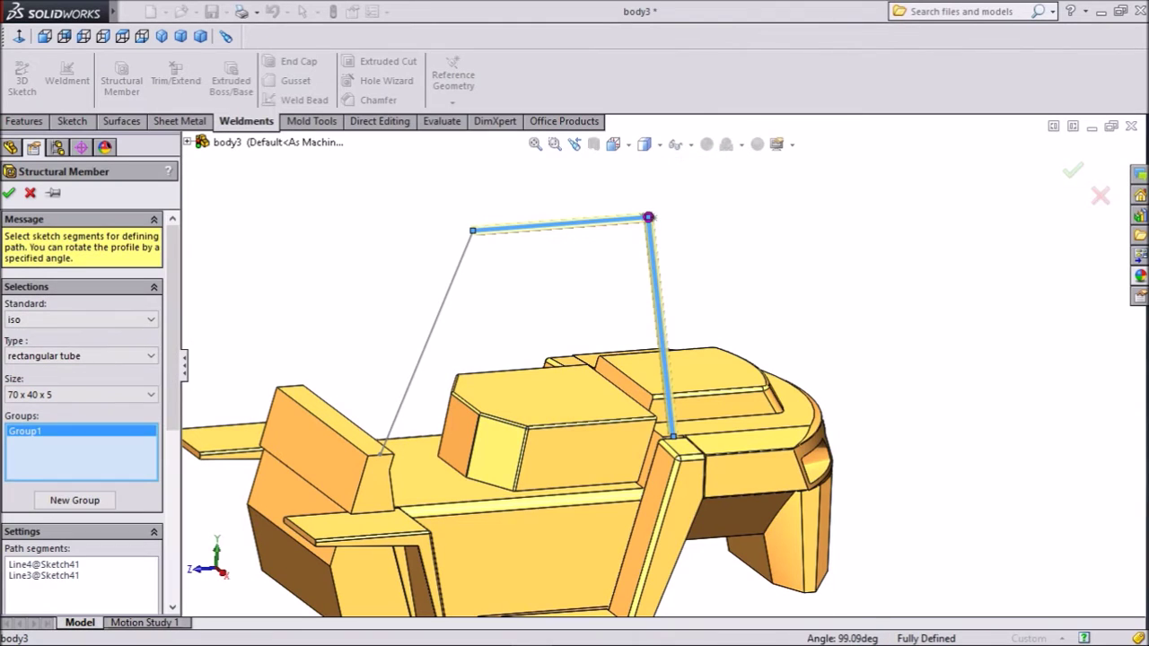
pyautogui.click(441, 307)
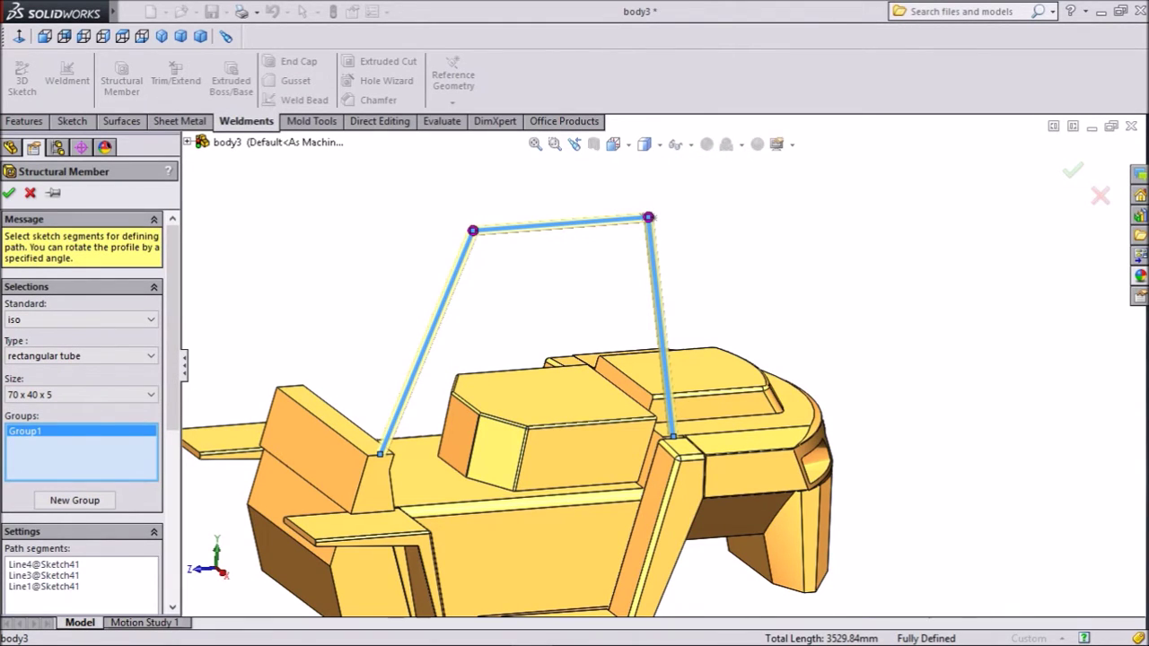
# Step: Change the corner treatment above the upright end block to the end butt option that runs the horizontal tube over the slanted one
pyautogui.scroll(-5, 81, 404)
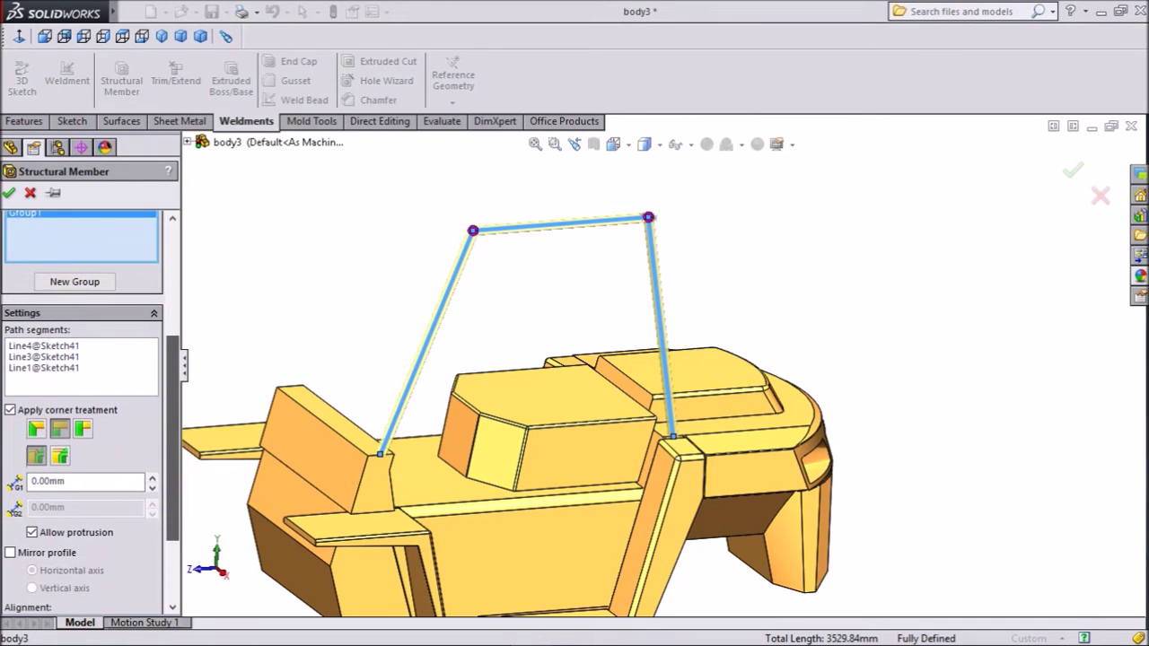
pyautogui.scroll(-8, 465, 241)
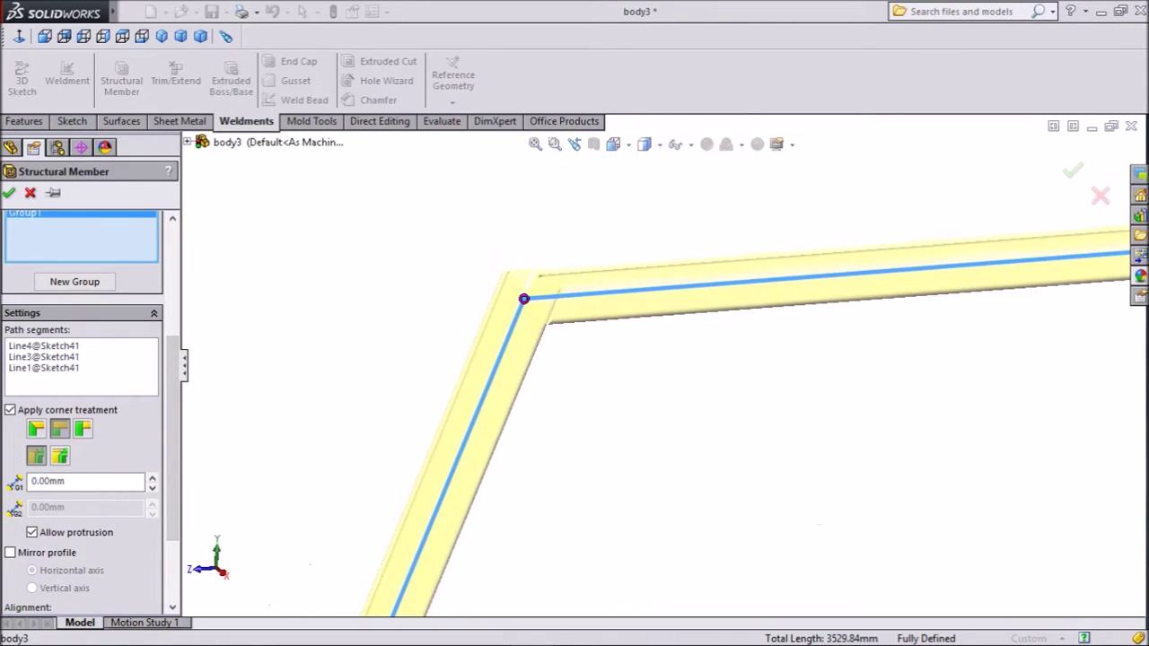
pyautogui.click(606, 324)
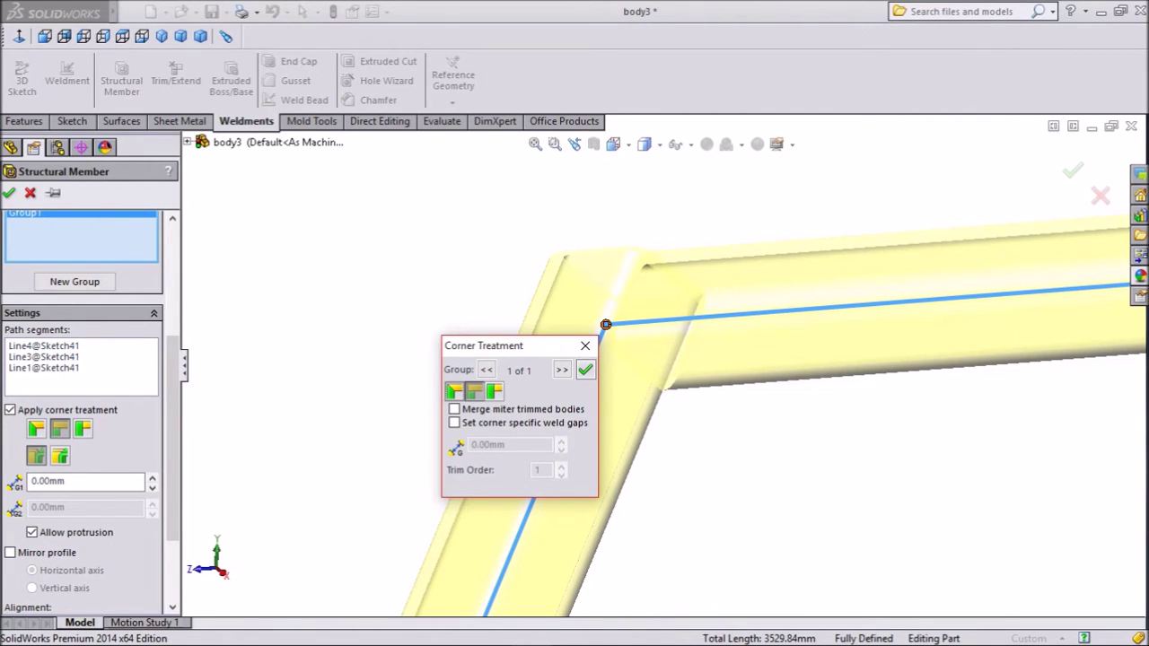
pyautogui.click(585, 369)
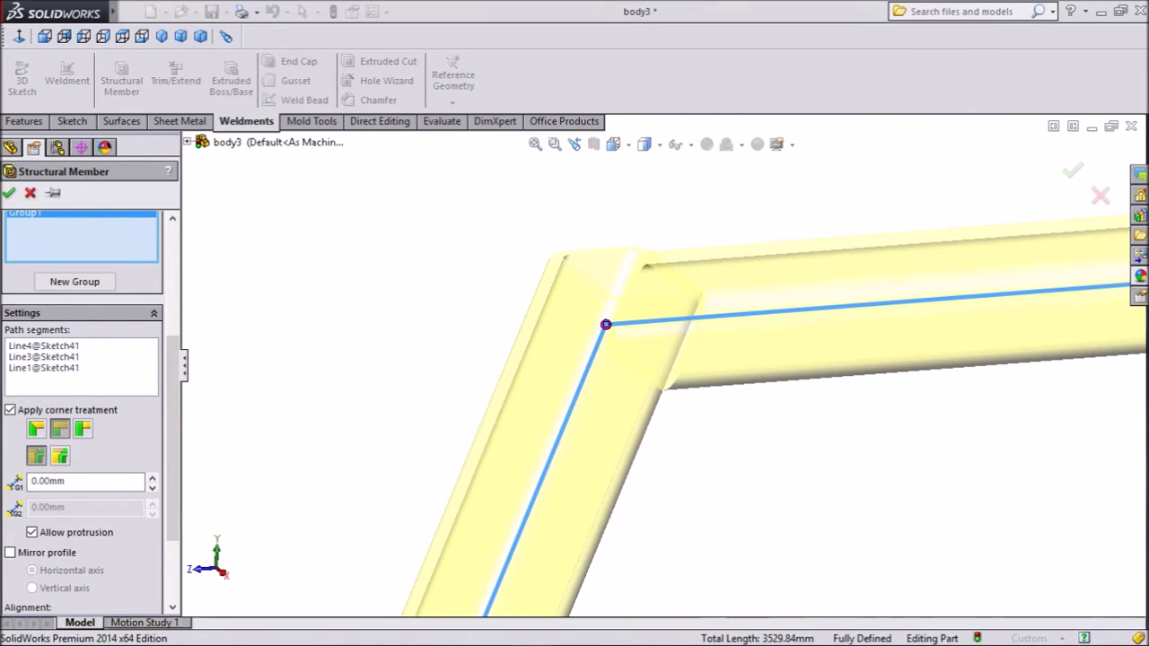
pyautogui.scroll(3, 661, 367)
pyautogui.moveTo(691, 380)
pyautogui.mouseDown(button='middle')
pyautogui.moveTo(659, 370)
pyautogui.moveTo(689, 381)
pyautogui.mouseUp(button='middle')
pyautogui.scroll(3, 685, 378)
pyautogui.scroll(-2, 579, 325)
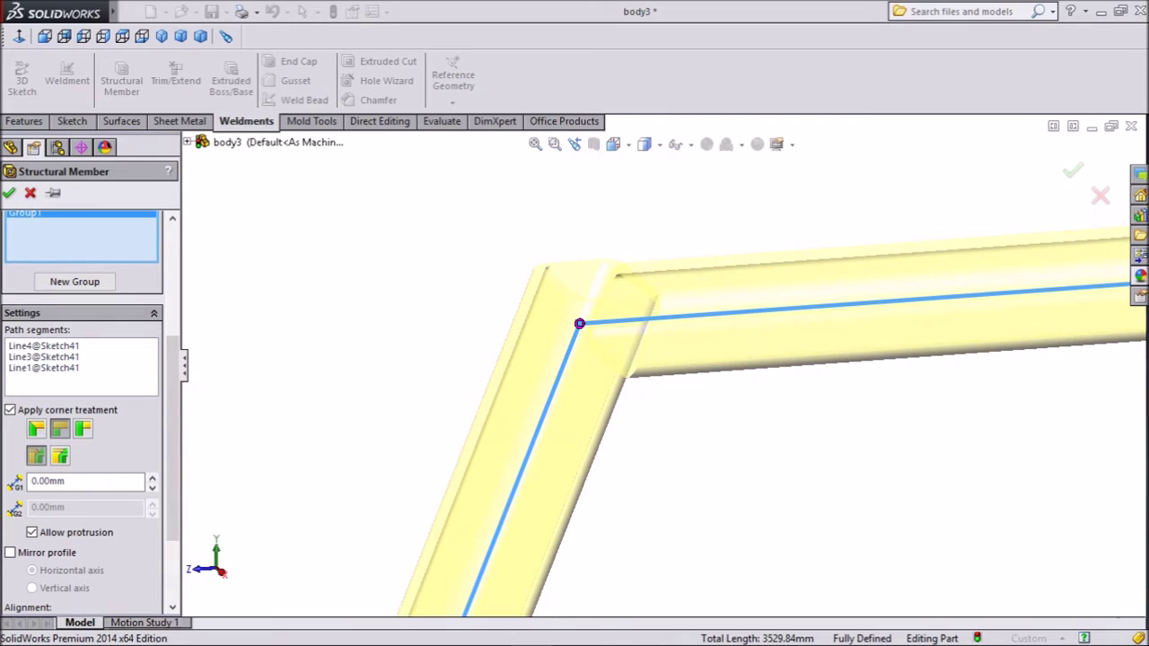
pyautogui.click(579, 323)
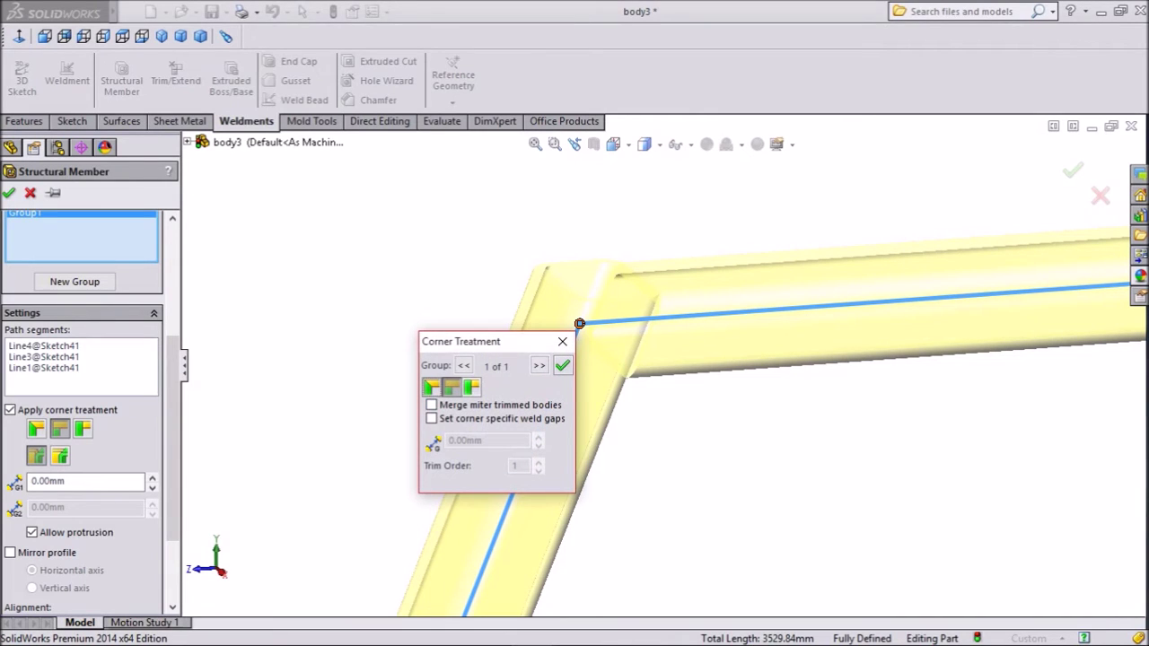
pyautogui.click(471, 387)
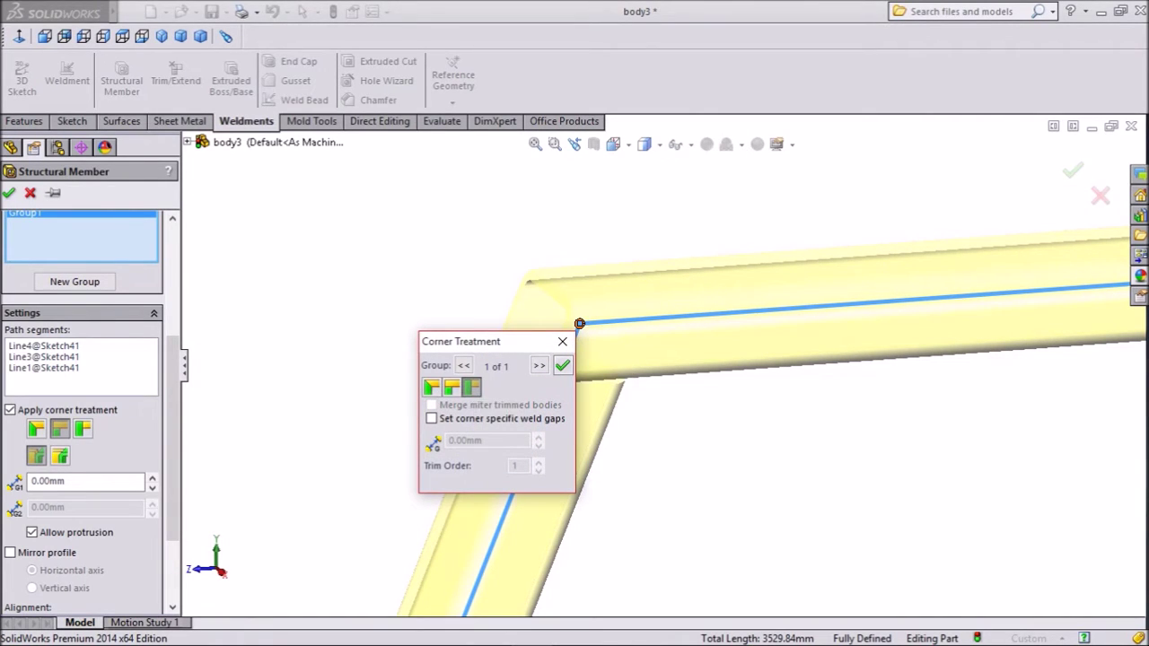
pyautogui.click(563, 365)
pyautogui.scroll(5, 669, 369)
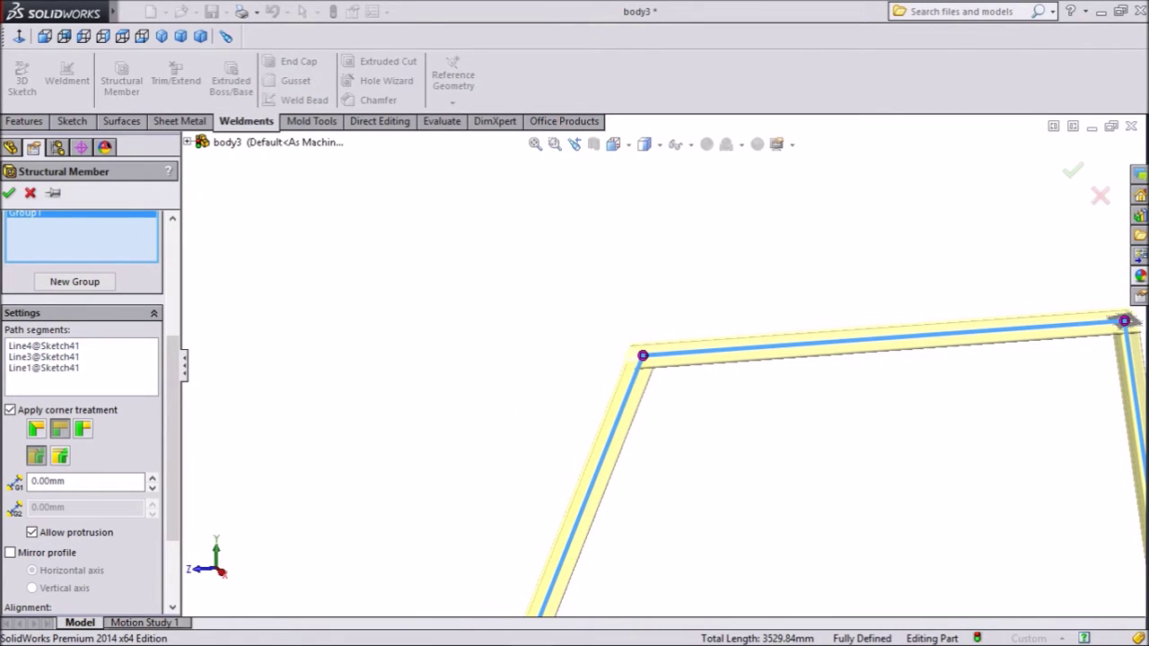
# Step: Set the rotation angle of the rectangular tube profile to 90 degrees
pyautogui.moveTo(172, 440); pyautogui.dragTo(173, 500)
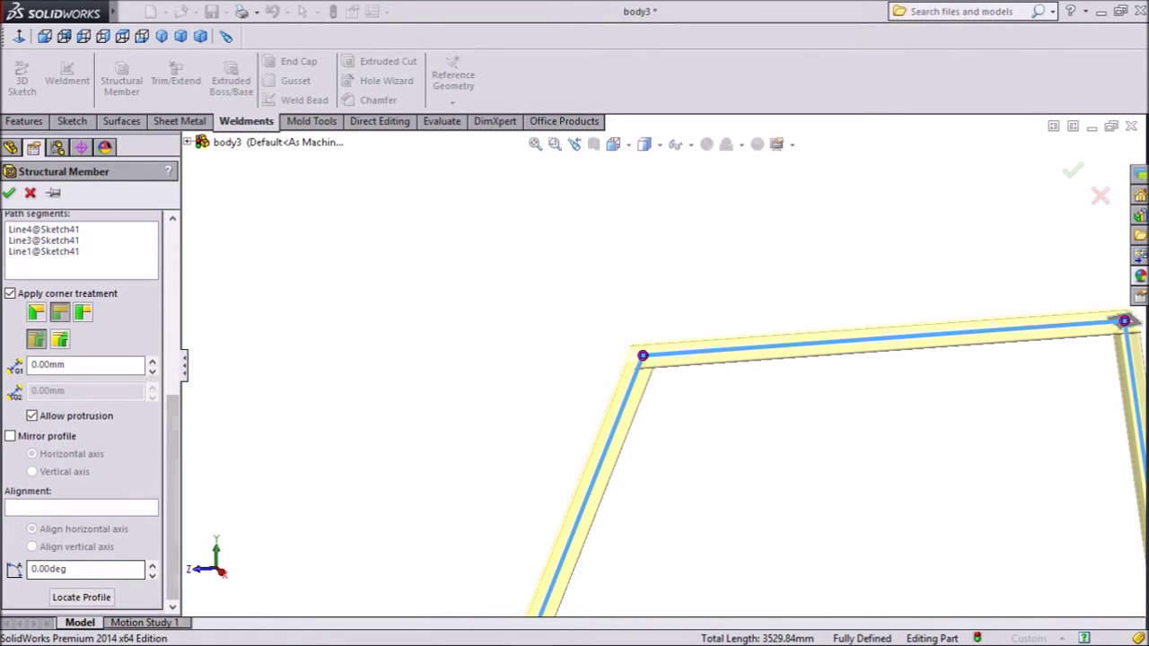
pyautogui.moveTo(69, 569); pyautogui.dragTo(30, 569)
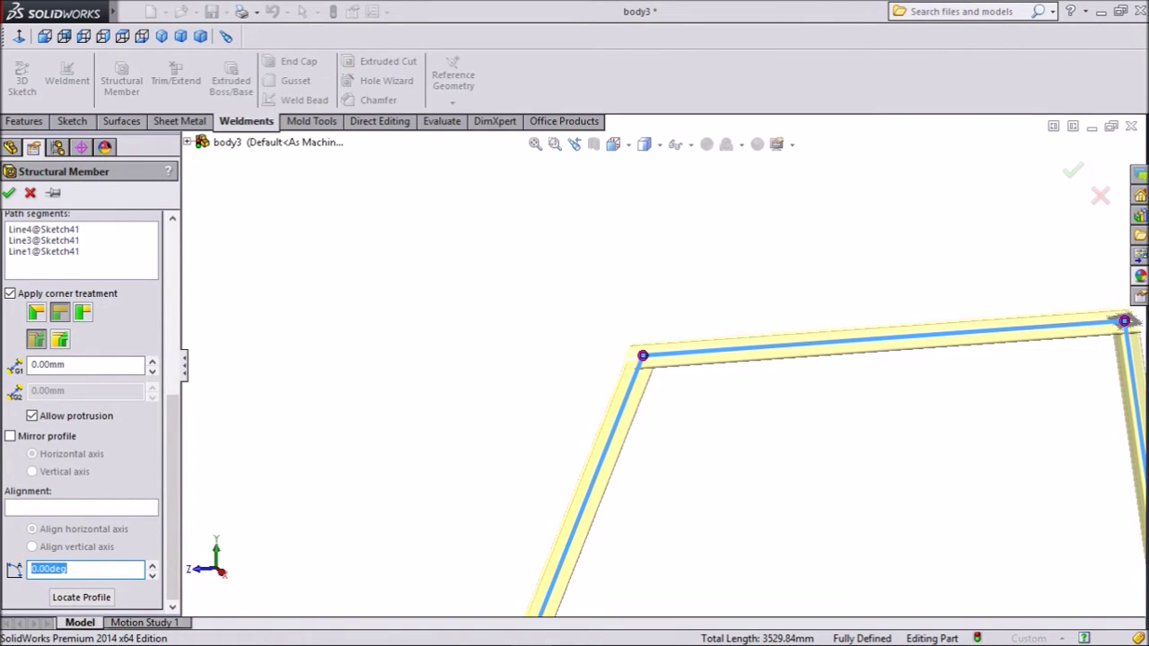
pyautogui.write('90')
pyautogui.press('Return')
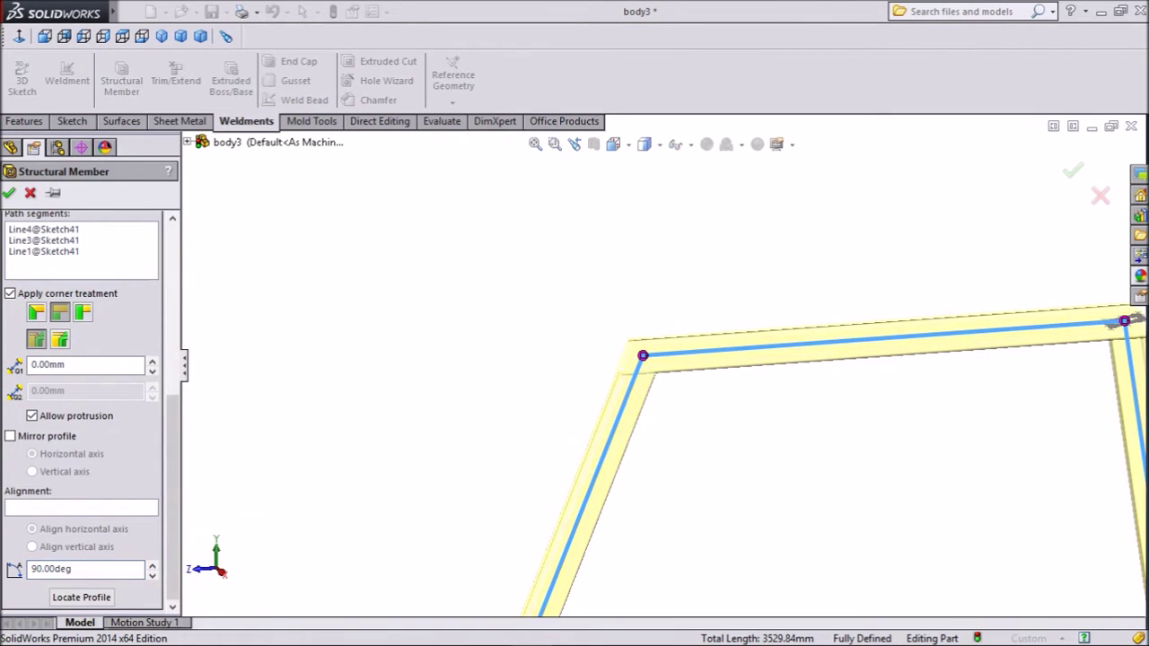
pyautogui.scroll(3, 659, 365)
pyautogui.scroll(-2, 849, 606)
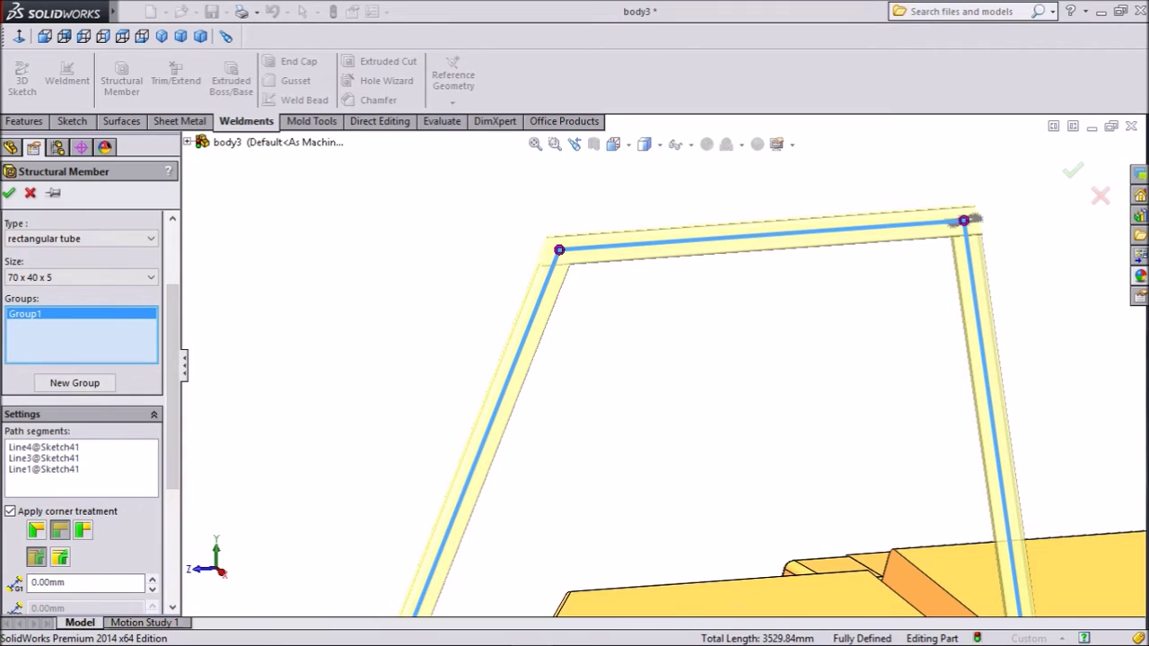
# Step: Use Locate Profile to place the path at the midpoint of the tube profile's long outward-facing edge
pyautogui.scroll(-5, 81, 403)
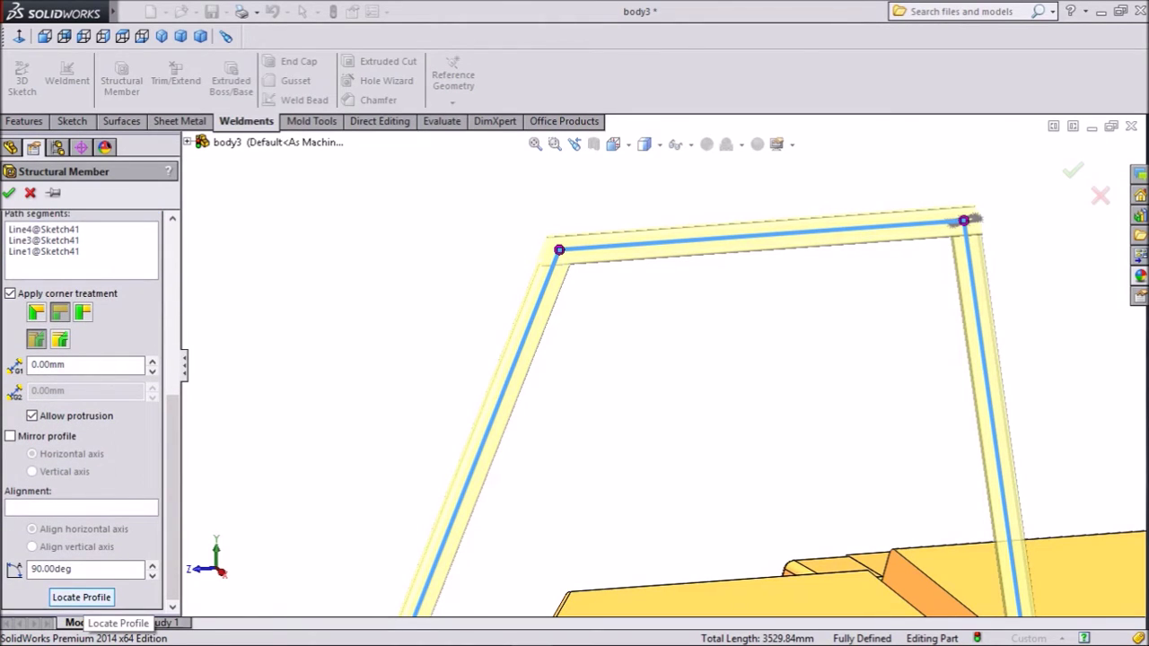
pyautogui.click(80, 597)
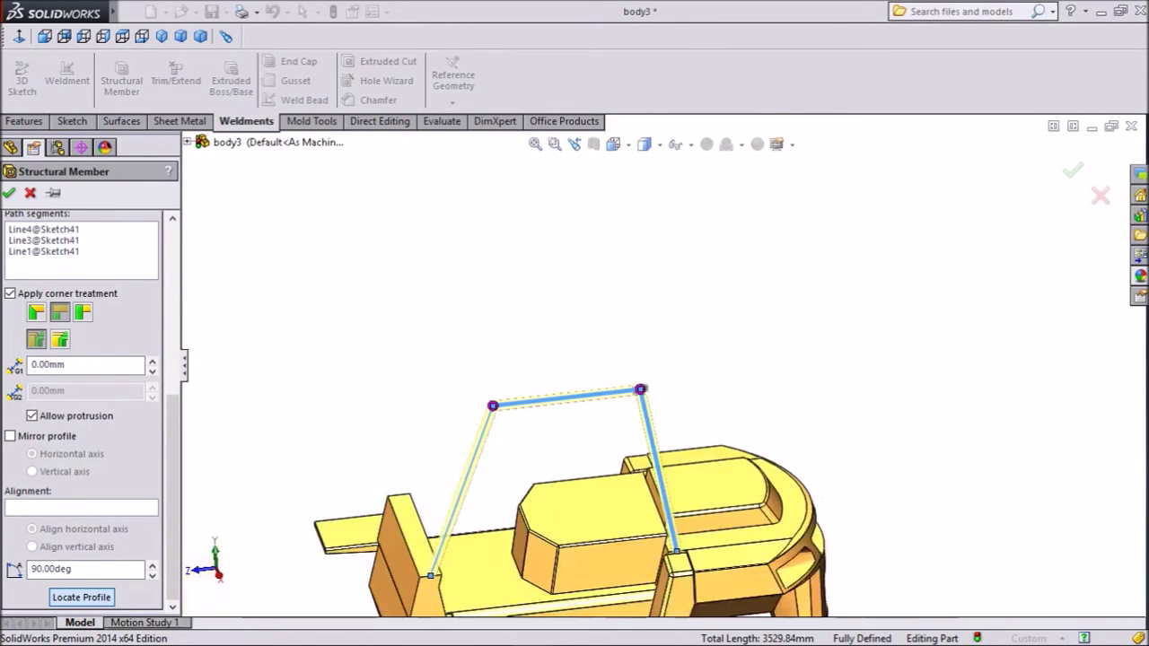
pyautogui.moveTo(631, 503); pyautogui.dragTo(629, 559, button='middle')
pyautogui.scroll(-4, 629, 559)
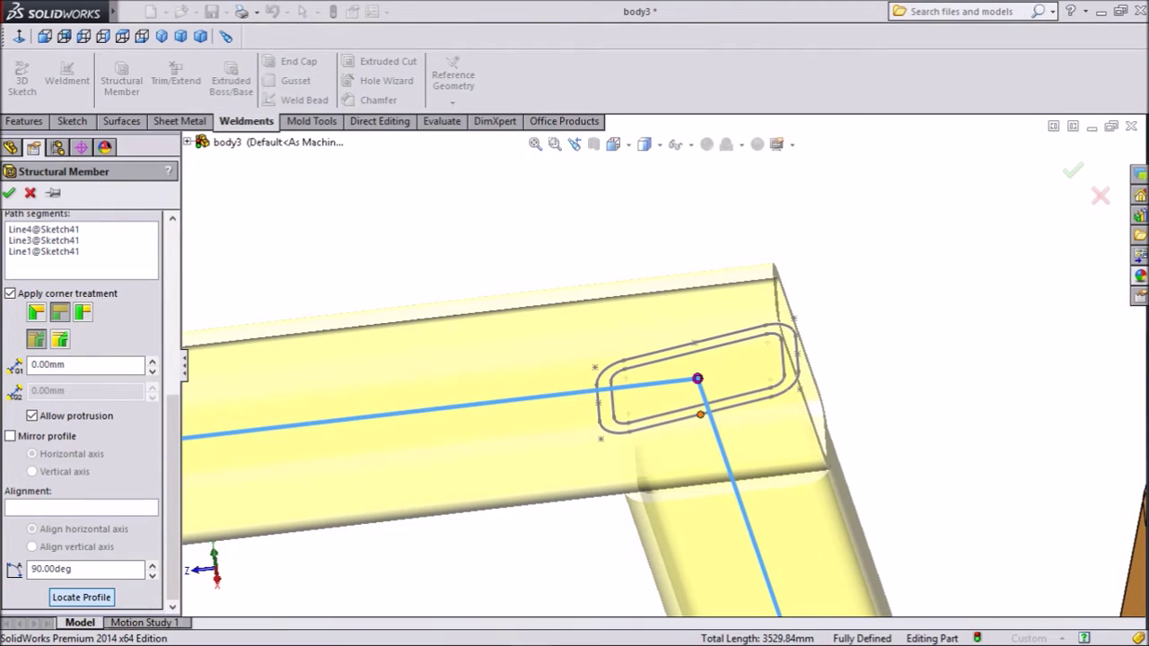
pyautogui.click(700, 414)
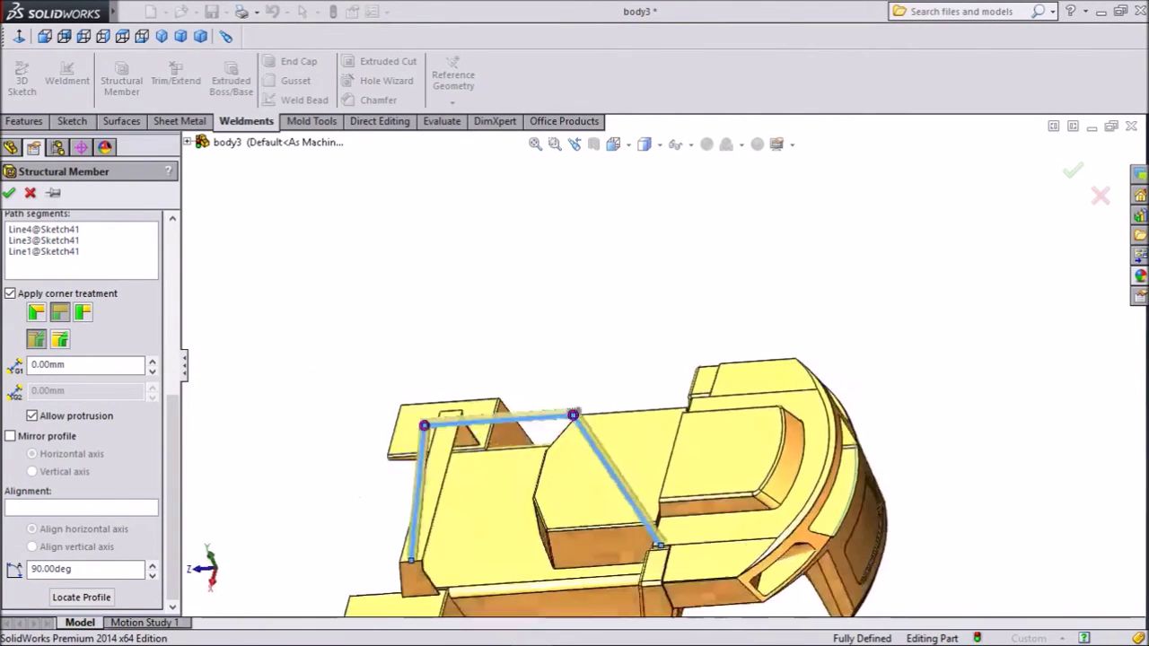
# Step: Check the tube's position on the pillar and body from above, and complete the structural member
pyautogui.moveTo(584, 431); pyautogui.dragTo(566, 458, button='middle')
pyautogui.scroll(-7, 642, 576)
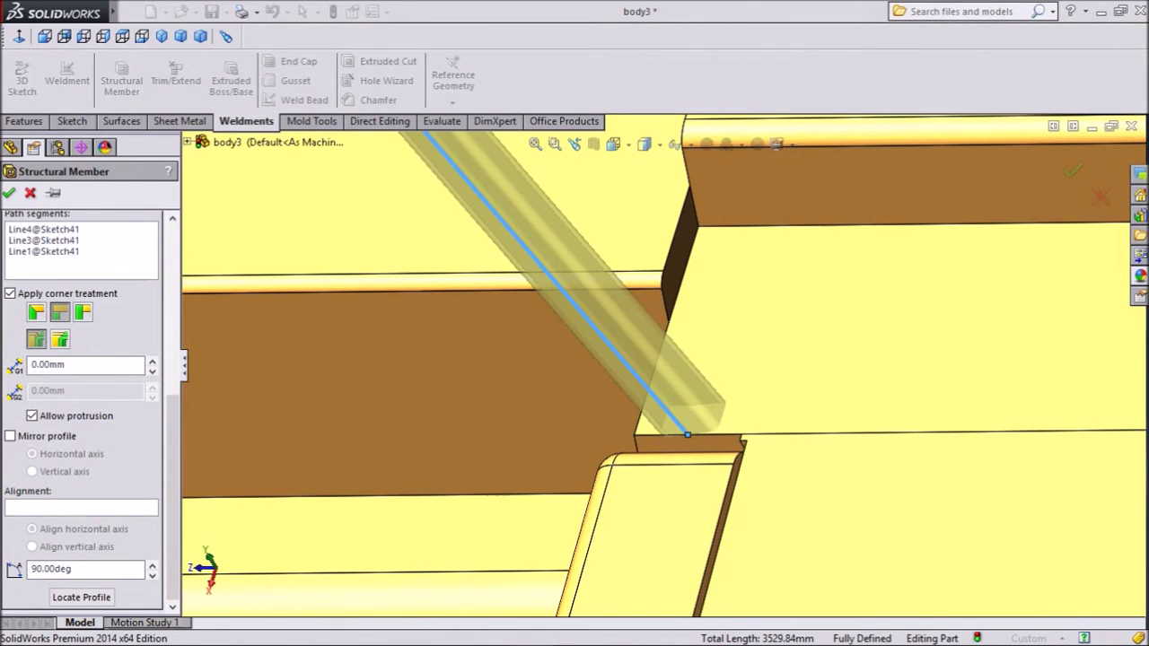
pyautogui.scroll(10, 665, 368)
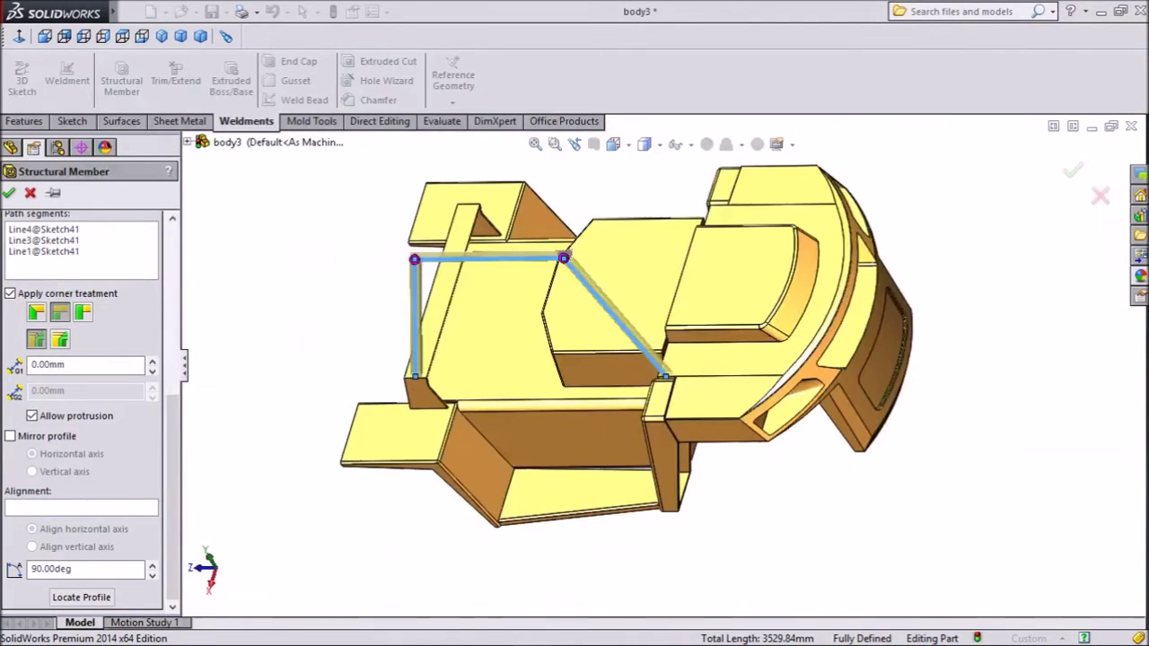
pyautogui.scroll(-2, 459, 244)
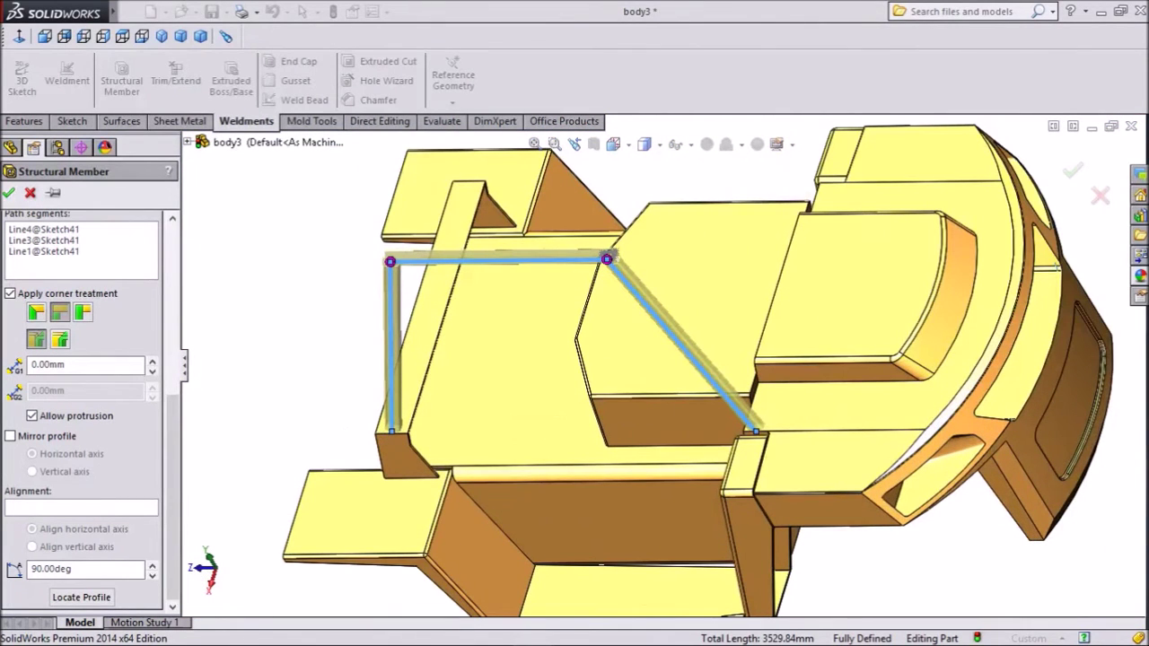
pyautogui.click(9, 192)
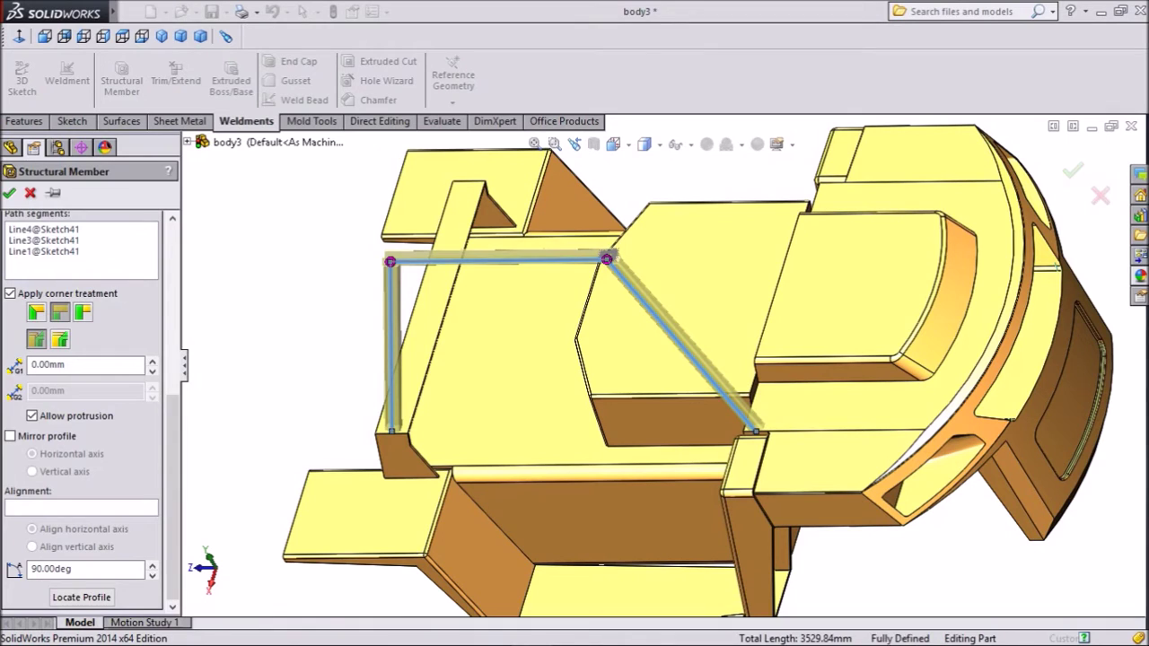
pyautogui.click(529, 386)
pyautogui.scroll(2, 530, 386)
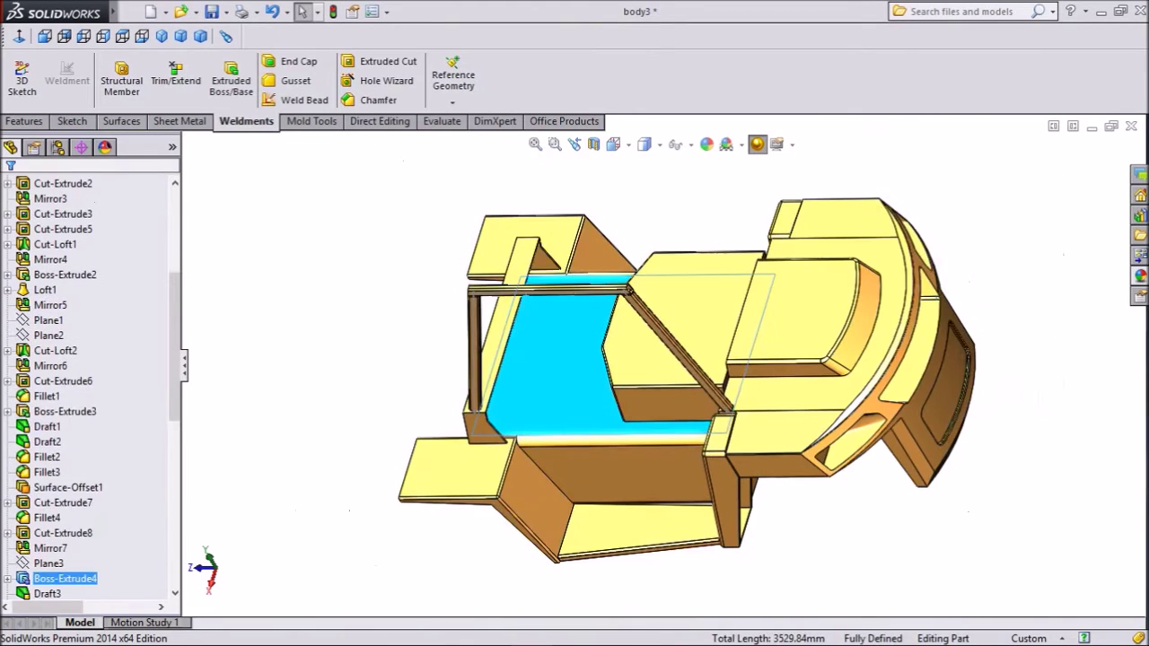
pyautogui.moveTo(530, 386); pyautogui.dragTo(603, 325, button='middle')
pyautogui.press('Escape')
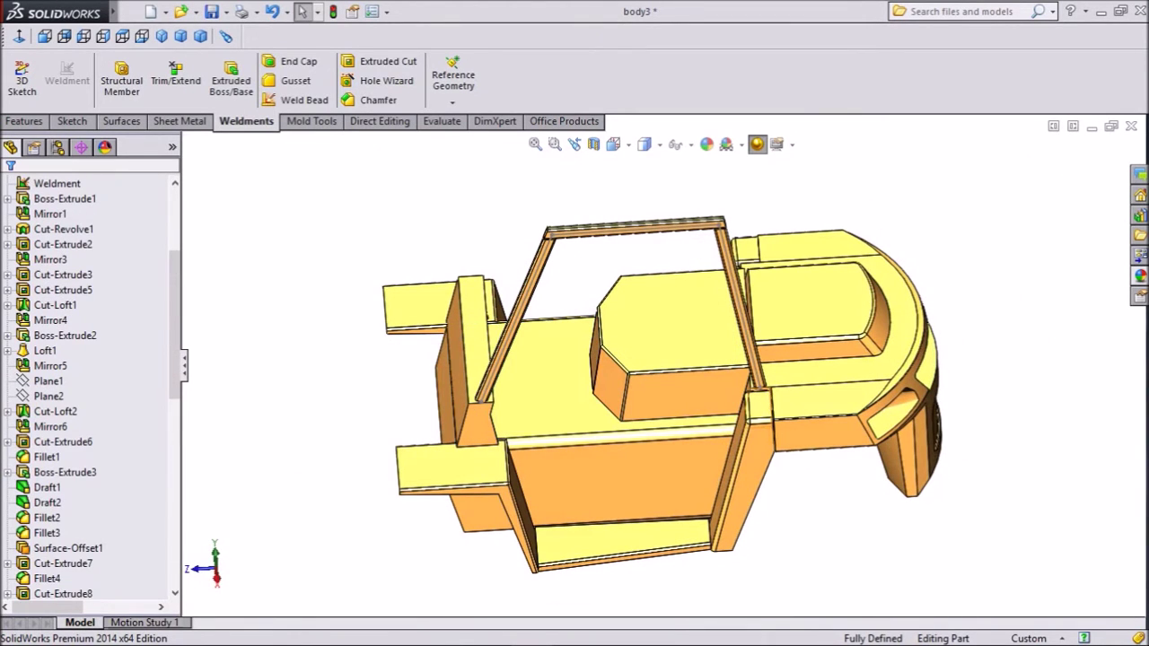
# Step: Apply the black painted car appearance to the Structural Member1 feature
pyautogui.moveTo(175, 325); pyautogui.dragTo(174, 495)
pyautogui.scroll(-1, 90, 502)
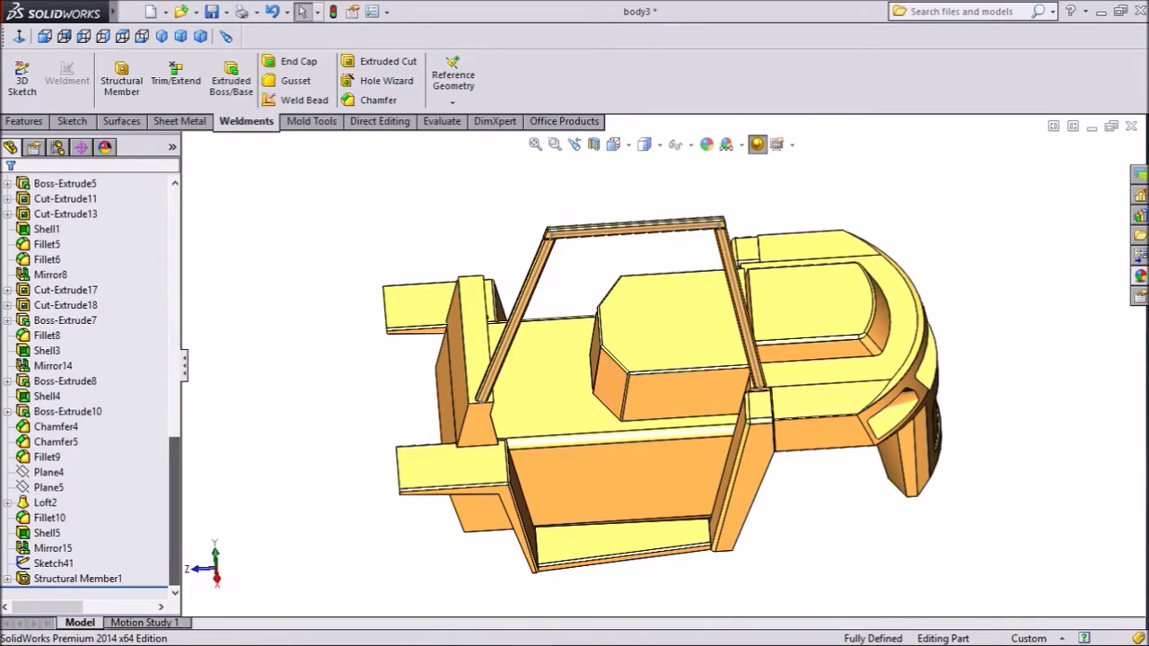
pyautogui.click(77, 578)
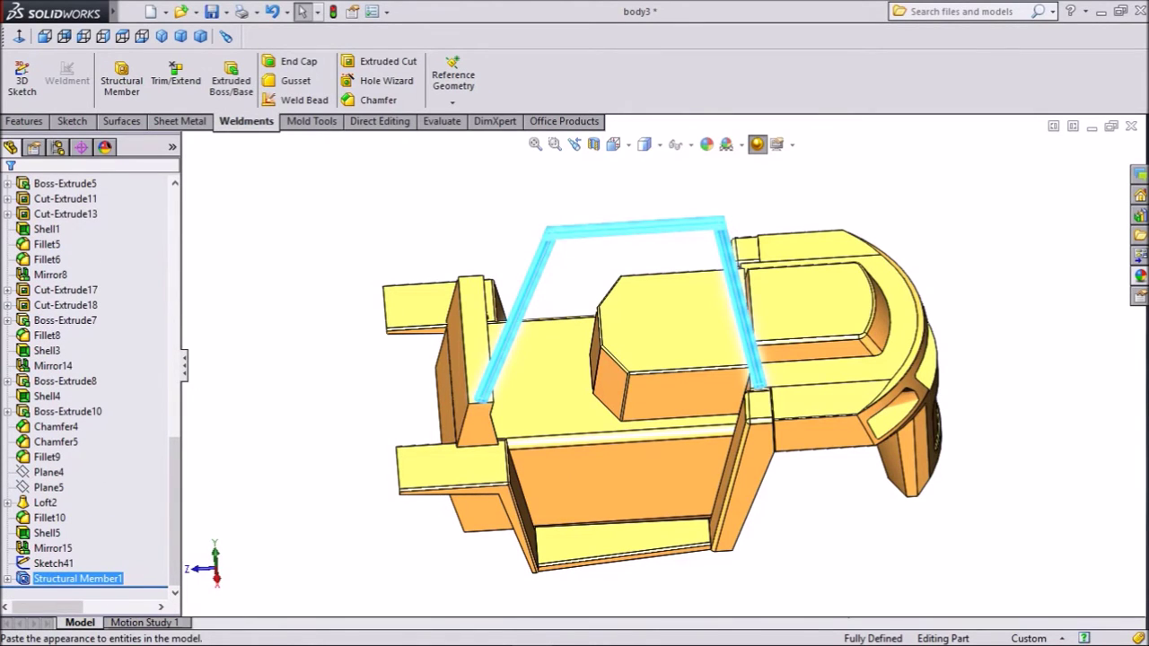
pyautogui.click(1140, 276)
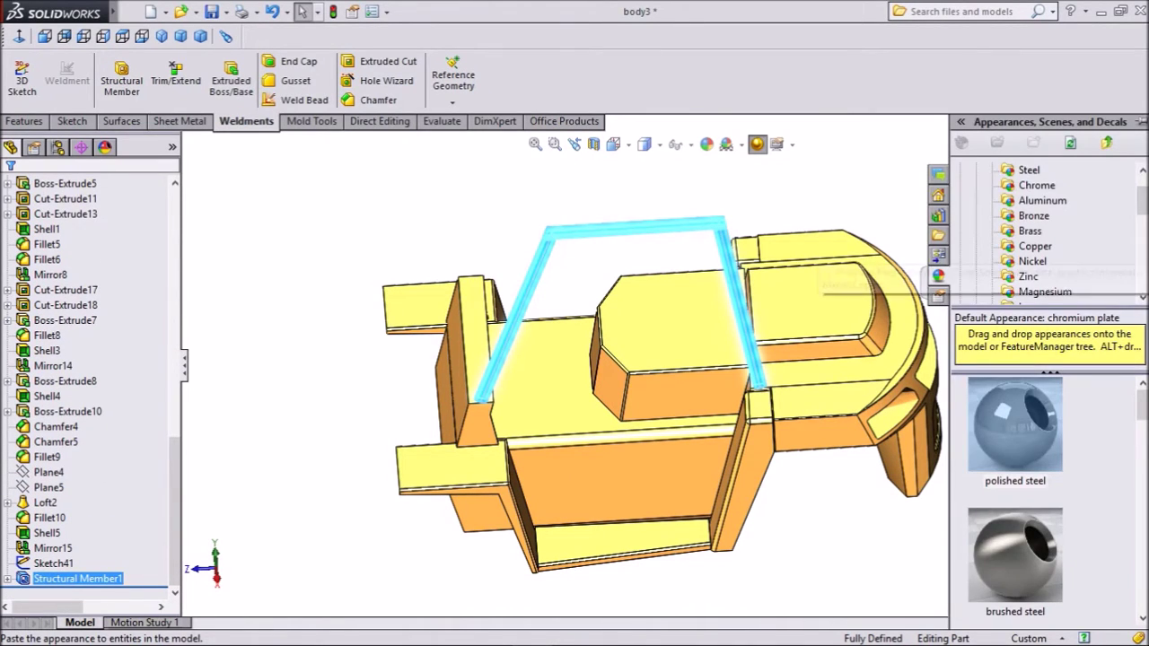
pyautogui.scroll(-4, 1041, 231)
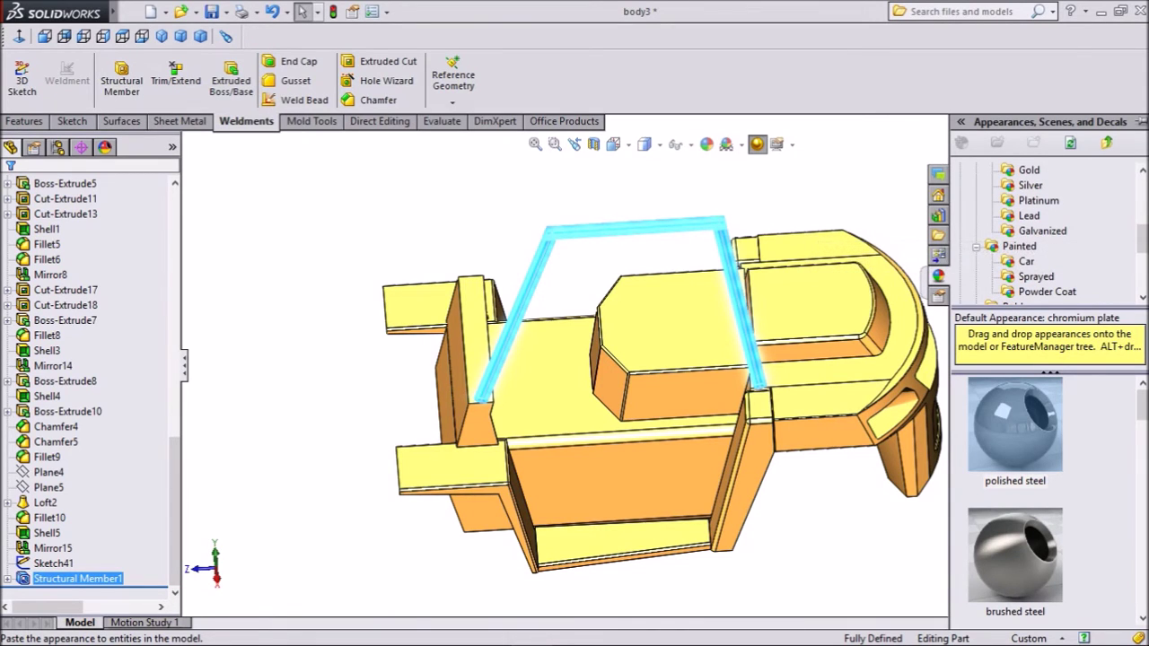
pyautogui.click(1036, 277)
pyautogui.click(1046, 291)
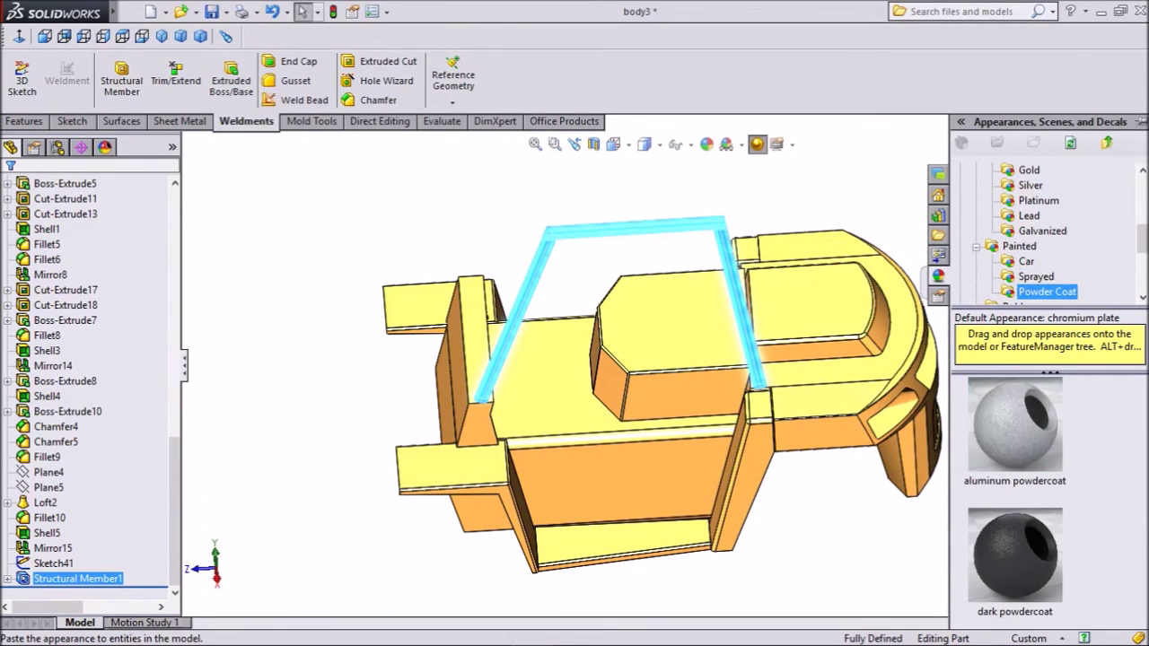
pyautogui.rightClick(1015, 427)
pyautogui.click(1025, 261)
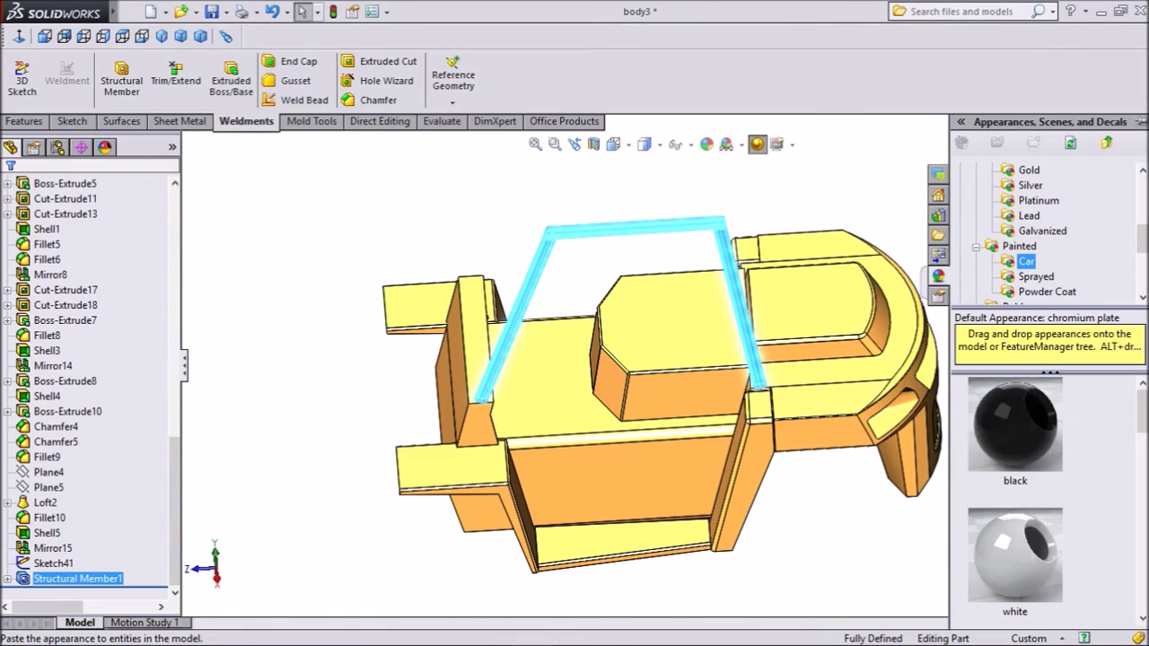
pyautogui.moveTo(1014, 423); pyautogui.dragTo(892, 528)
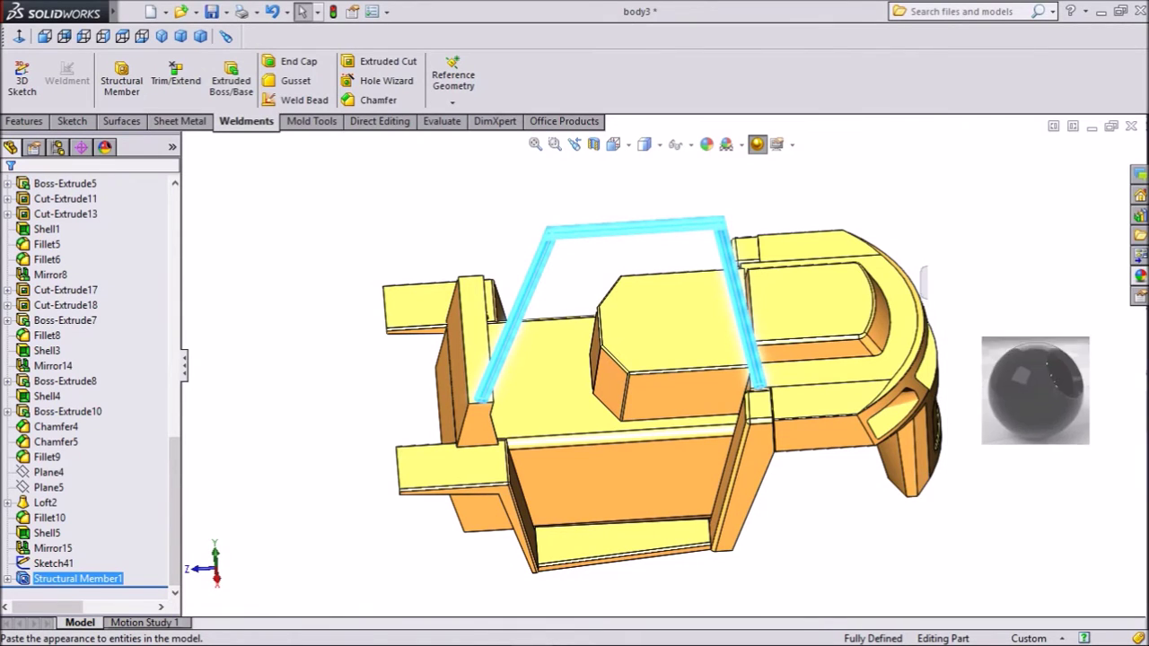
pyautogui.moveTo(1035, 390); pyautogui.dragTo(1018, 263)
pyautogui.scroll(-3, 656, 193)
pyautogui.keyDown('ctrl'); pyautogui.moveTo(651, 225); pyautogui.dragTo(649, 257, button='middle'); pyautogui.keyUp('ctrl')
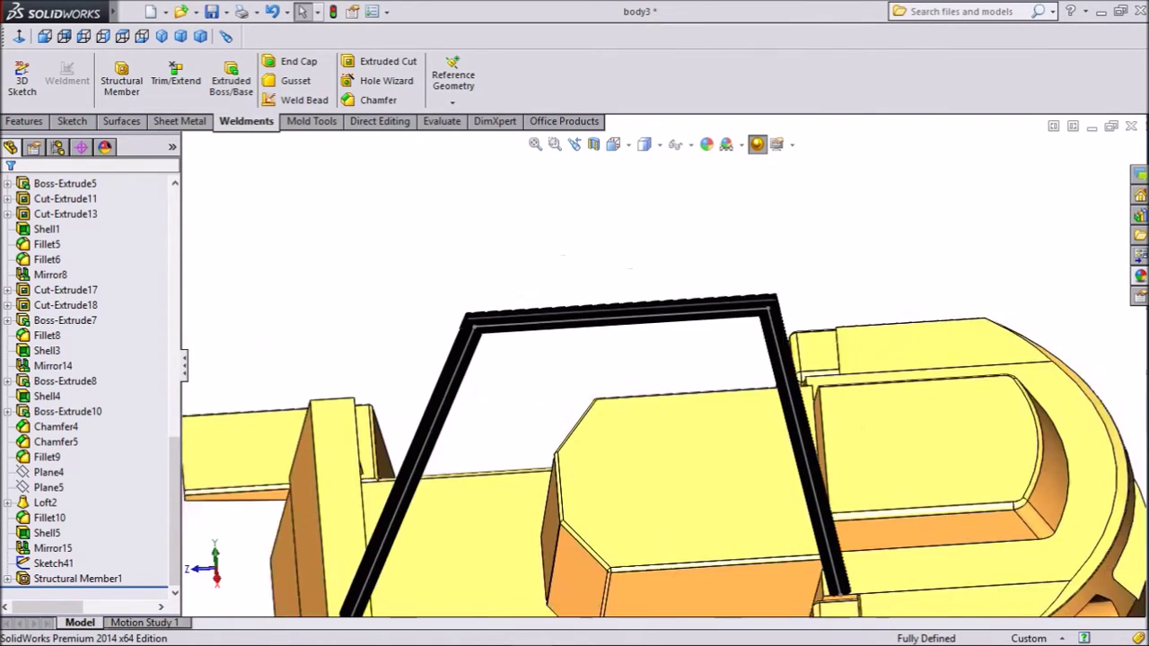
# Step: Reapply the black appearance to the Structural Member1 feature
pyautogui.scroll(2, 664, 449)
pyautogui.click(77, 578)
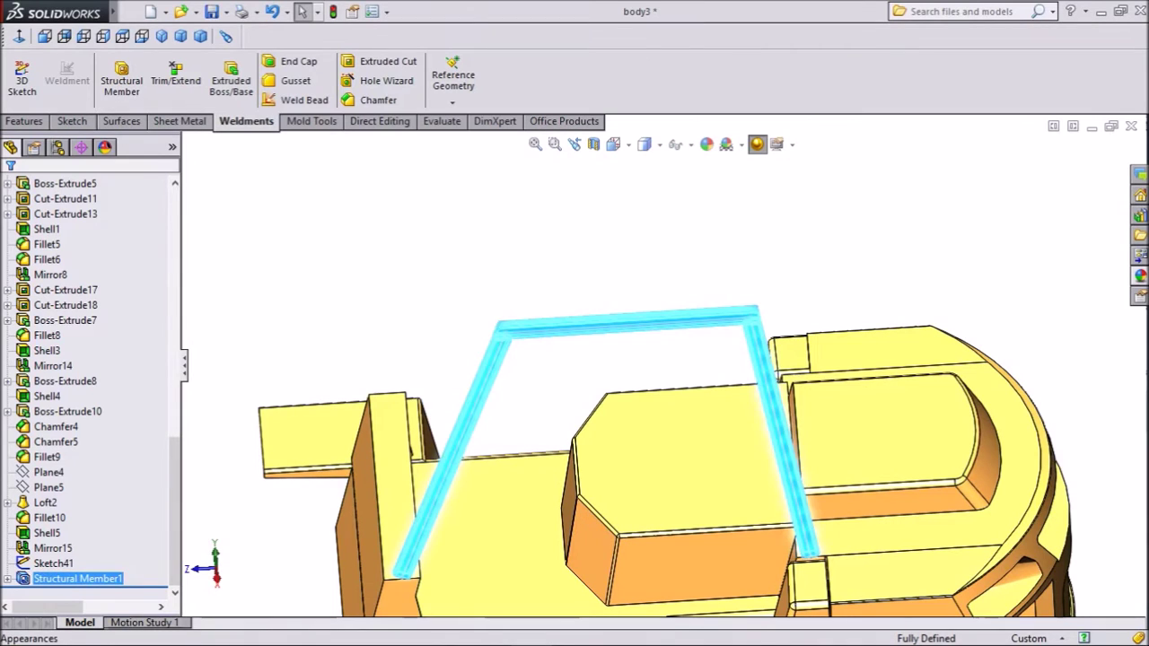
pyautogui.click(706, 144)
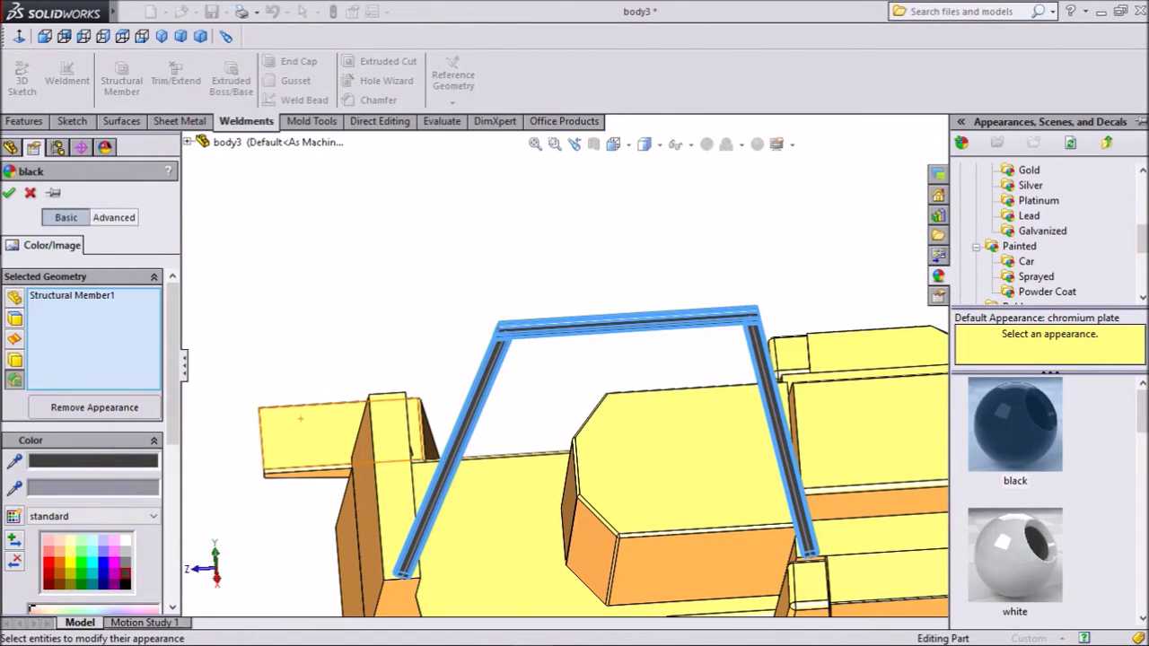
pyautogui.click(9, 193)
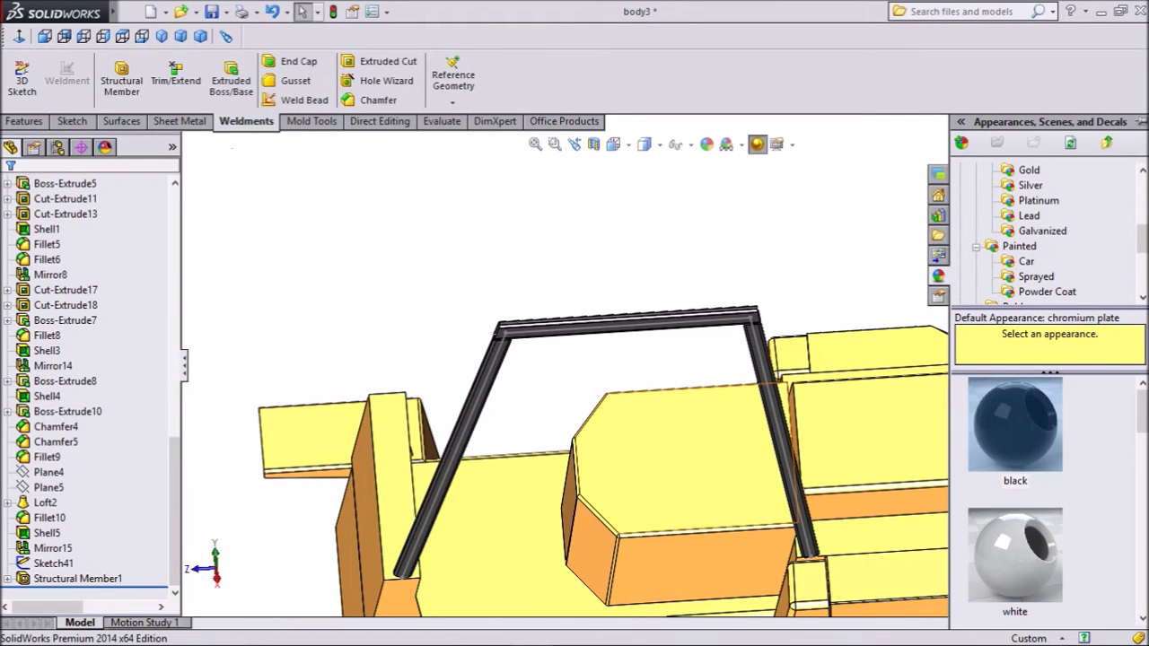
# Step: Examine the tube frame's upper corner and how the lower end of the rear tube meets its supporting block
pyautogui.scroll(1, 653, 339)
pyautogui.moveTo(728, 333); pyautogui.dragTo(687, 359, button='middle')
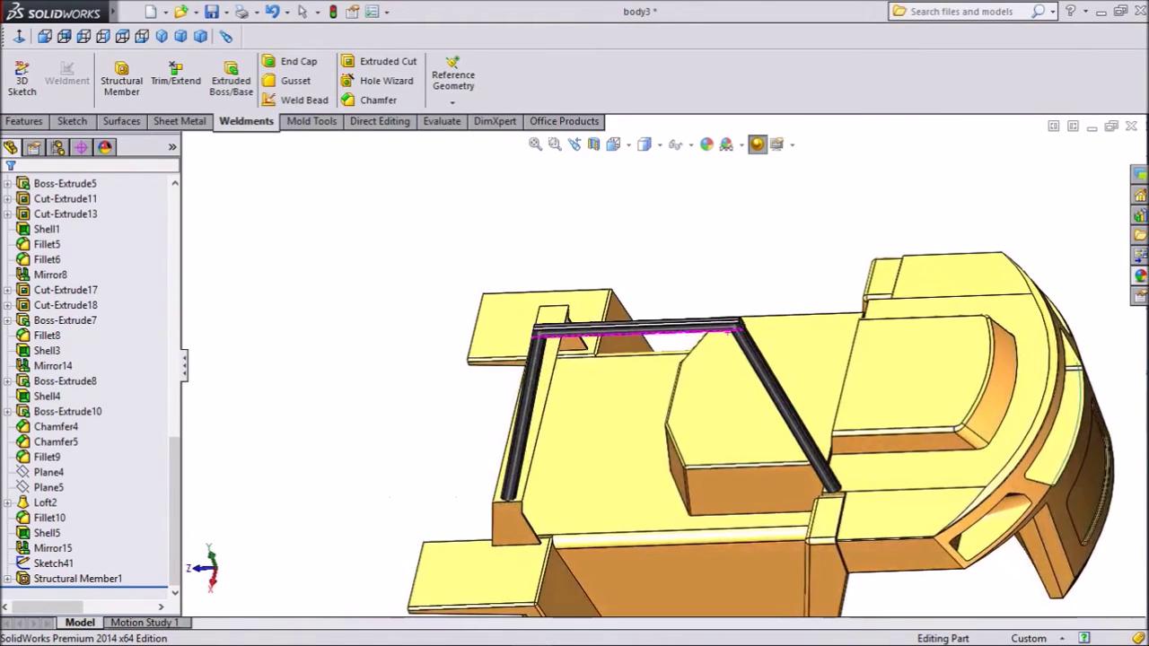
pyautogui.scroll(-8, 709, 346)
pyautogui.scroll(3, 678, 364)
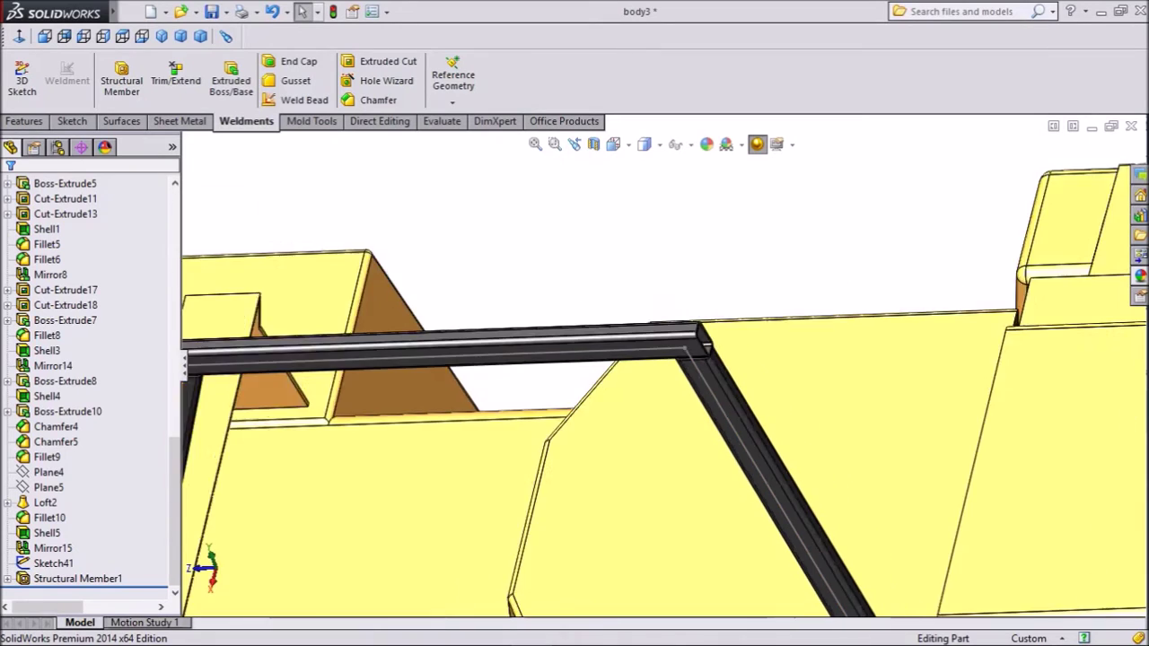
pyautogui.scroll(3, 709, 350)
pyautogui.scroll(2, 709, 350)
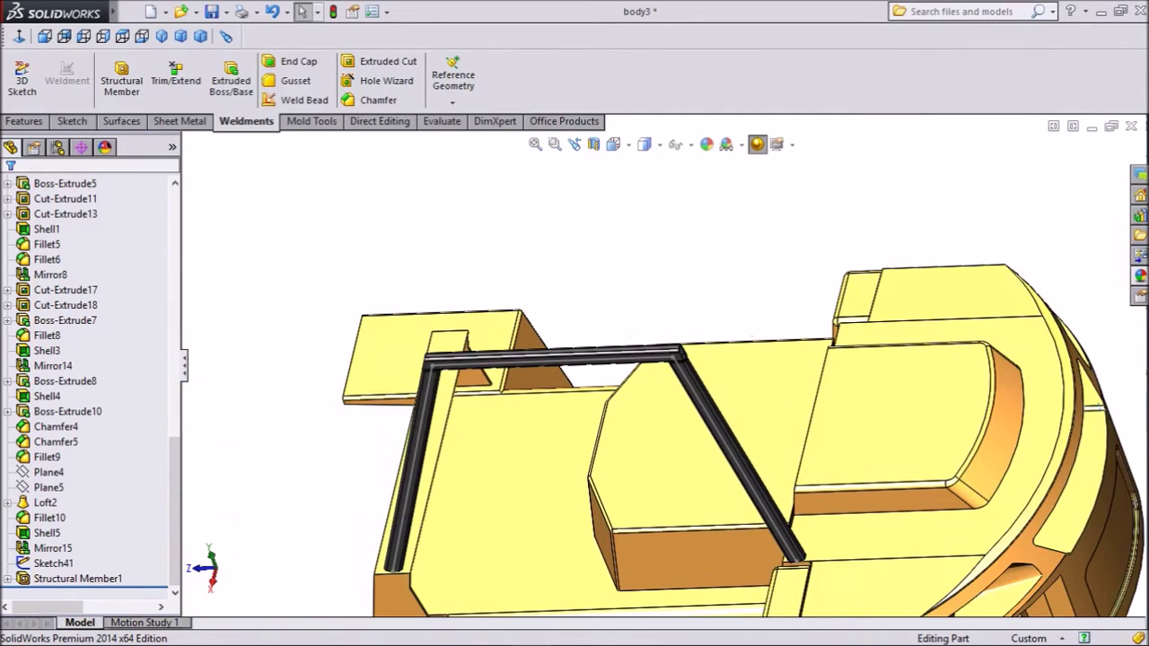
pyautogui.scroll(2, 682, 359)
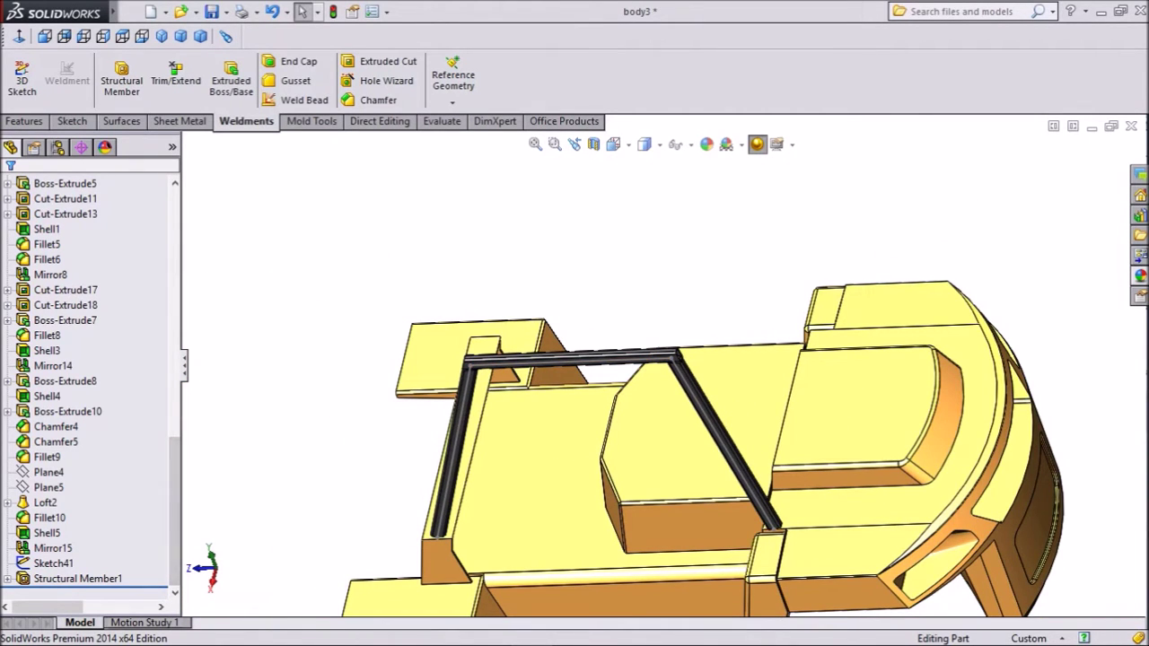
pyautogui.click(25, 122)
pyautogui.scroll(-4, 438, 538)
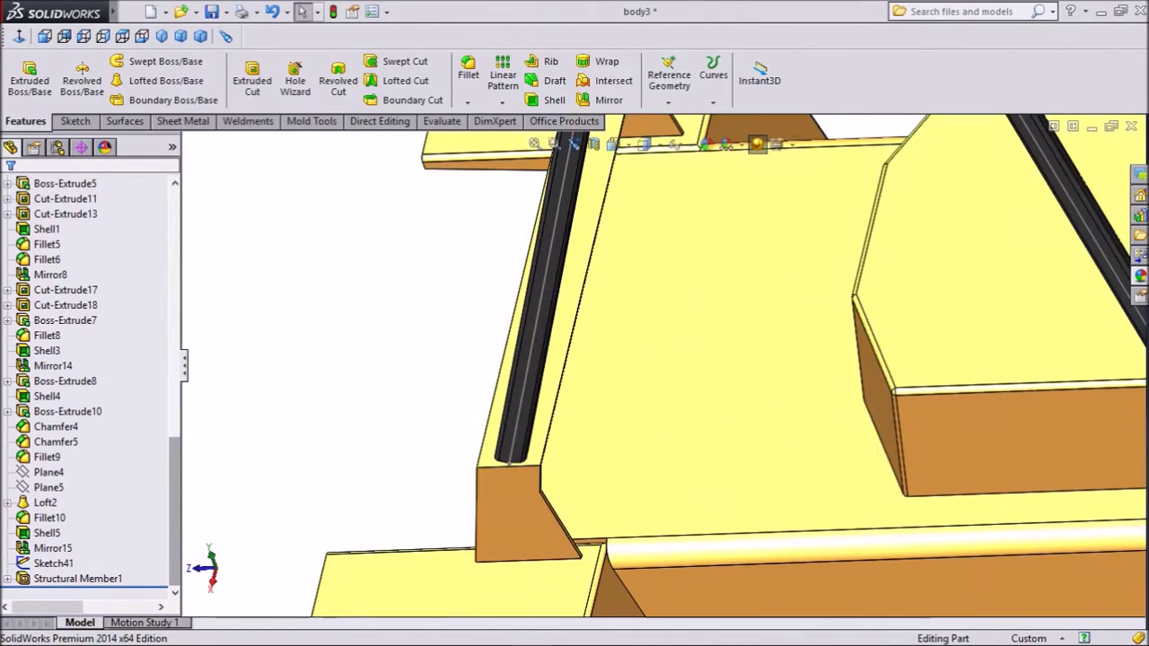
pyautogui.moveTo(516, 308); pyautogui.dragTo(531, 240, button='middle')
pyautogui.scroll(-5, 516, 310)
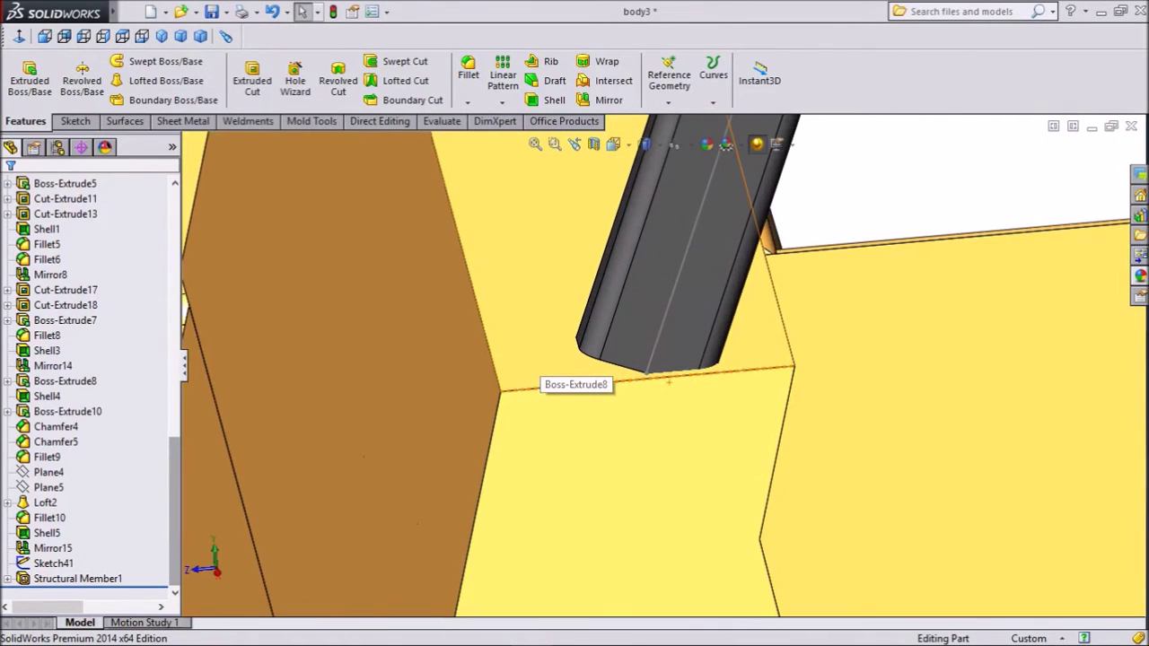
pyautogui.scroll(5, 575, 356)
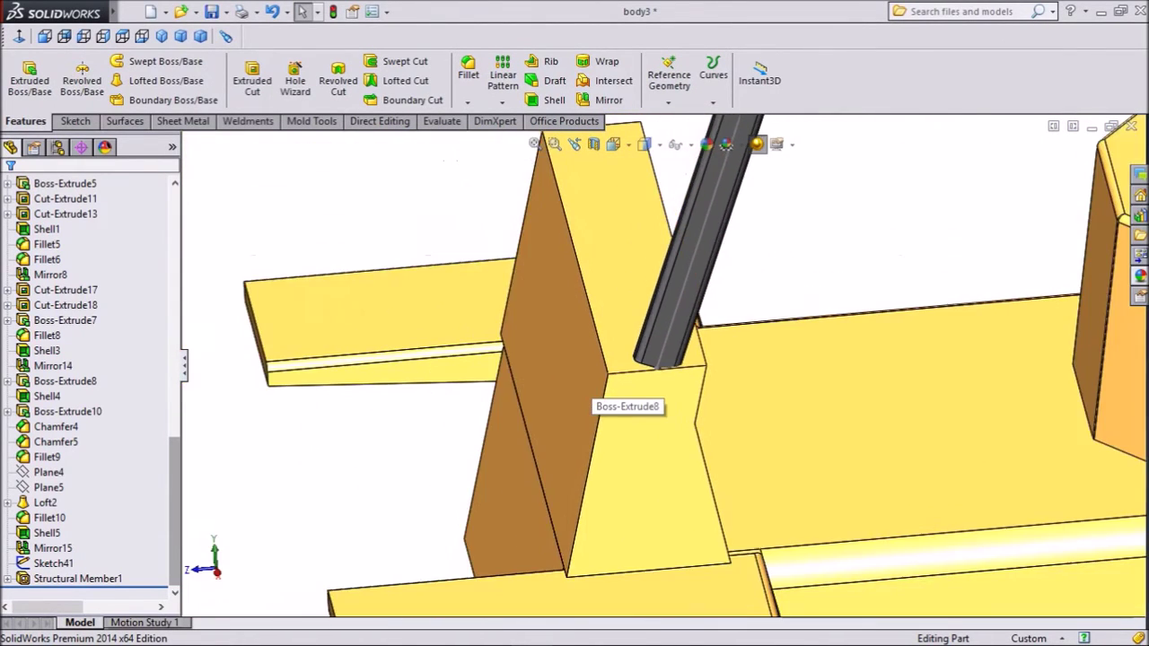
# Step: Trim/Extend the rear tube, Structural Member1[1], to the top face of the rear support block
pyautogui.click(247, 121)
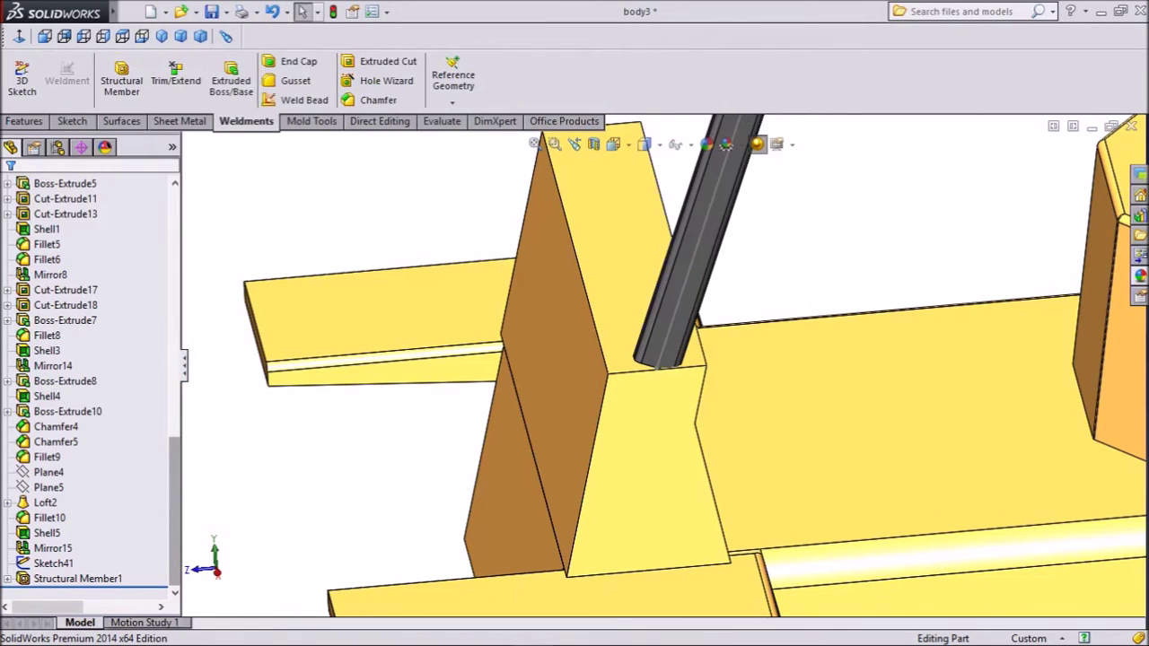
pyautogui.click(175, 74)
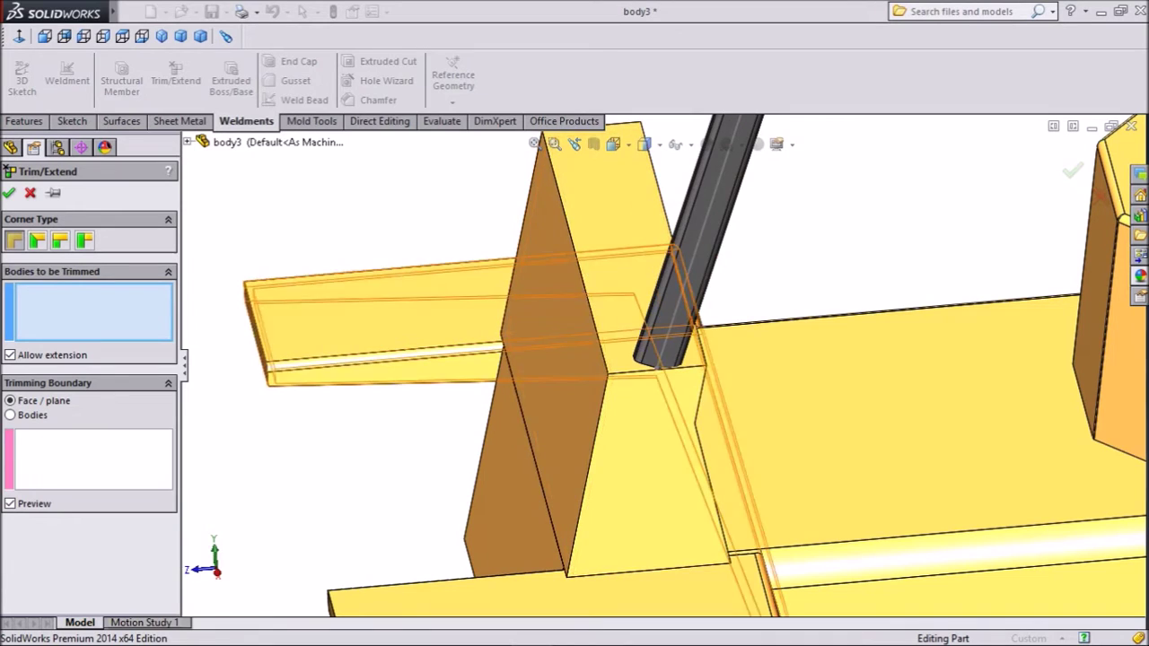
pyautogui.click(687, 269)
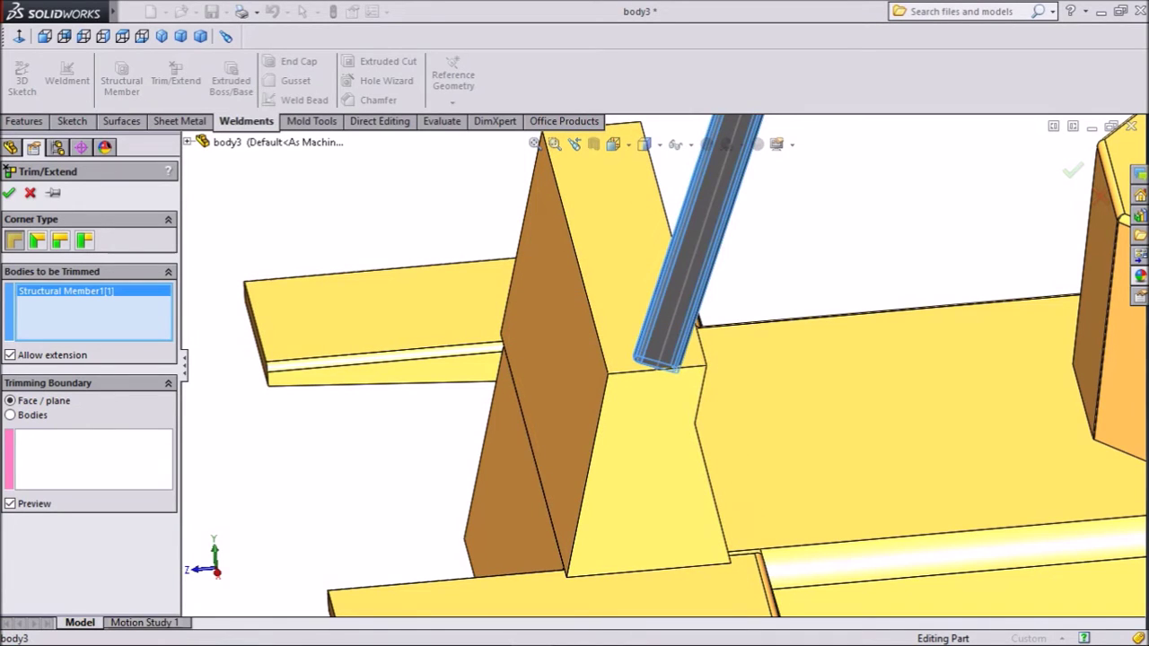
pyautogui.click(94, 459)
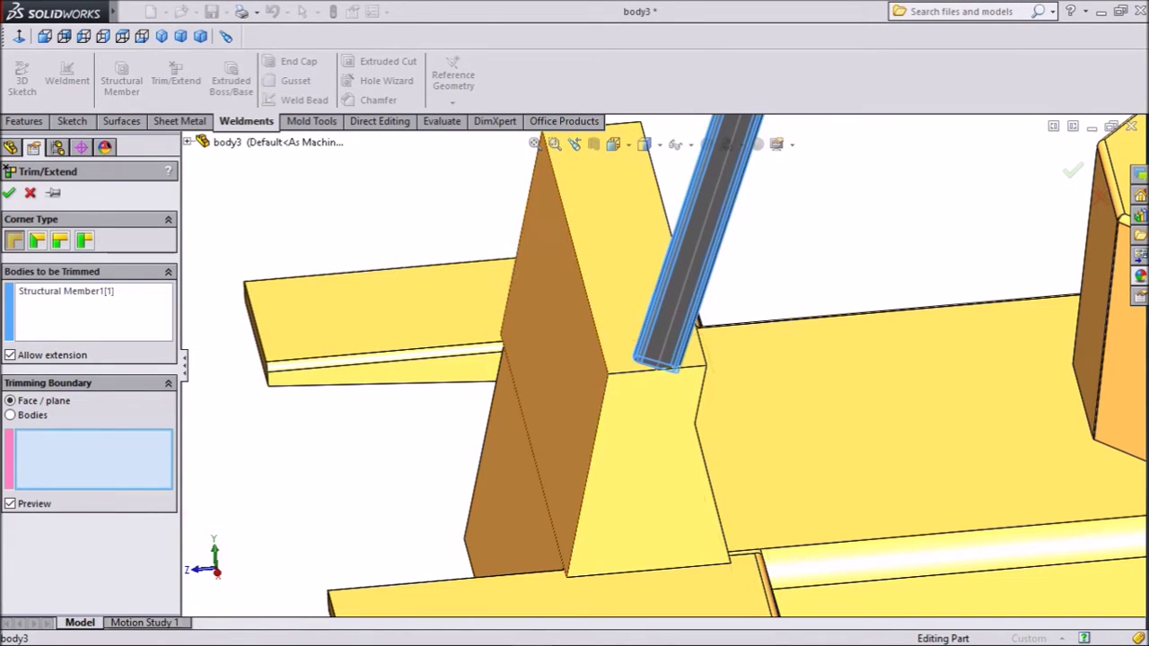
pyautogui.click(626, 288)
pyautogui.scroll(-8, 663, 370)
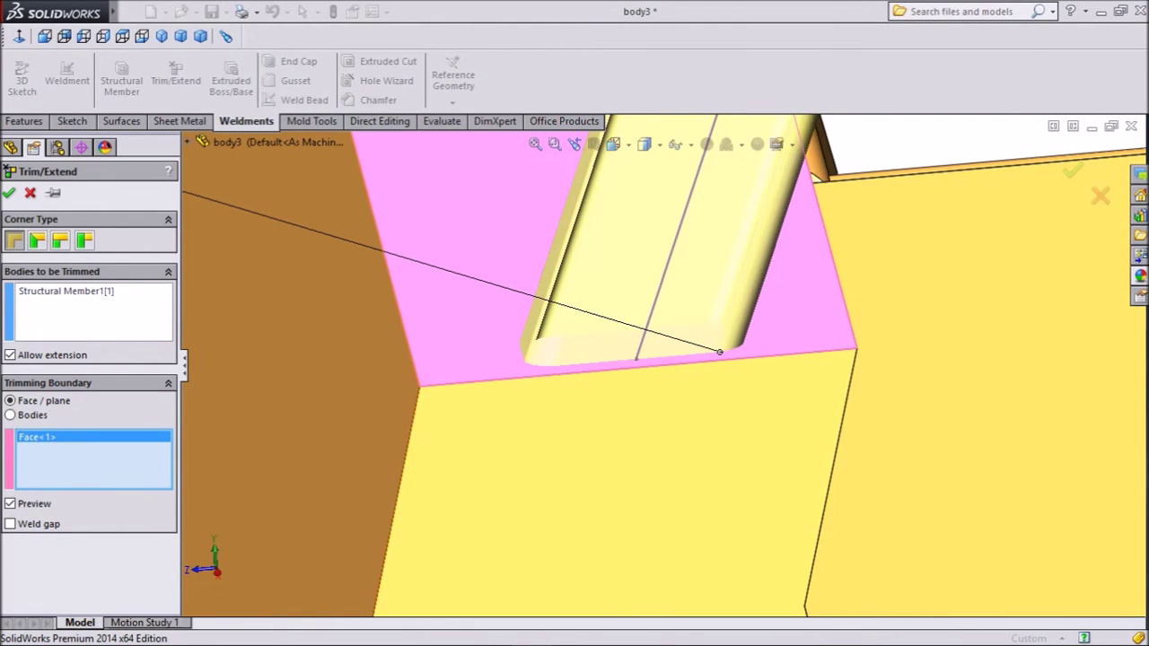
pyautogui.press('Return')
# Step: Trim/Extend the front tube, Structural Member1[3], to the body's flat top face beside its lower end
pyautogui.scroll(14, 662, 368)
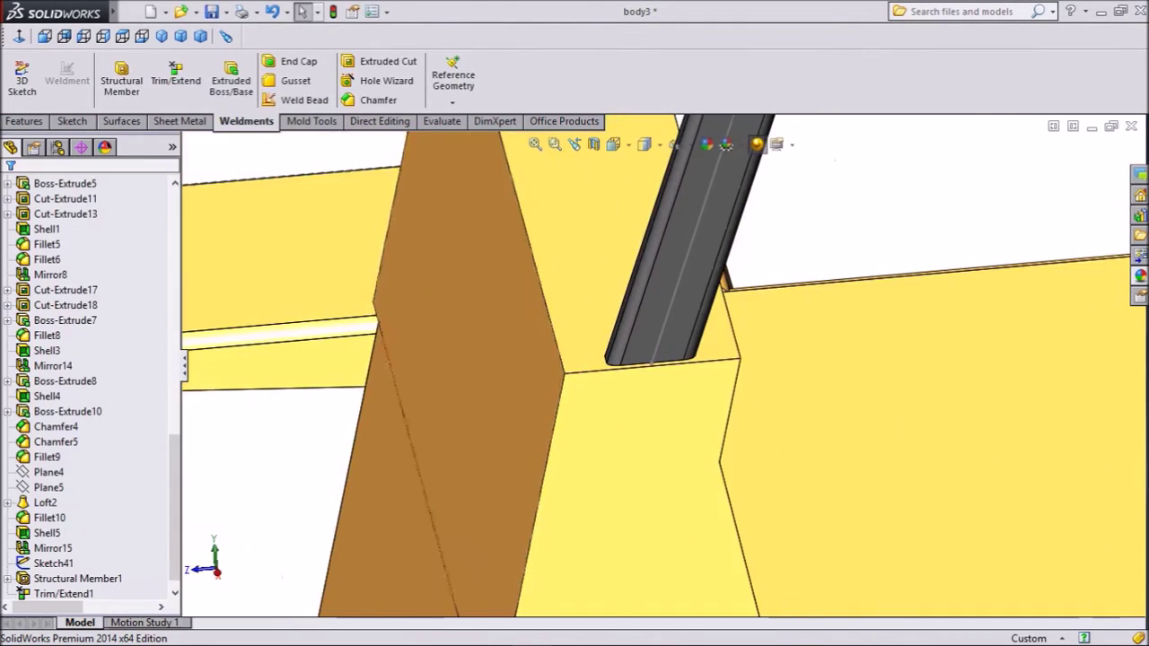
pyautogui.scroll(-10, 881, 349)
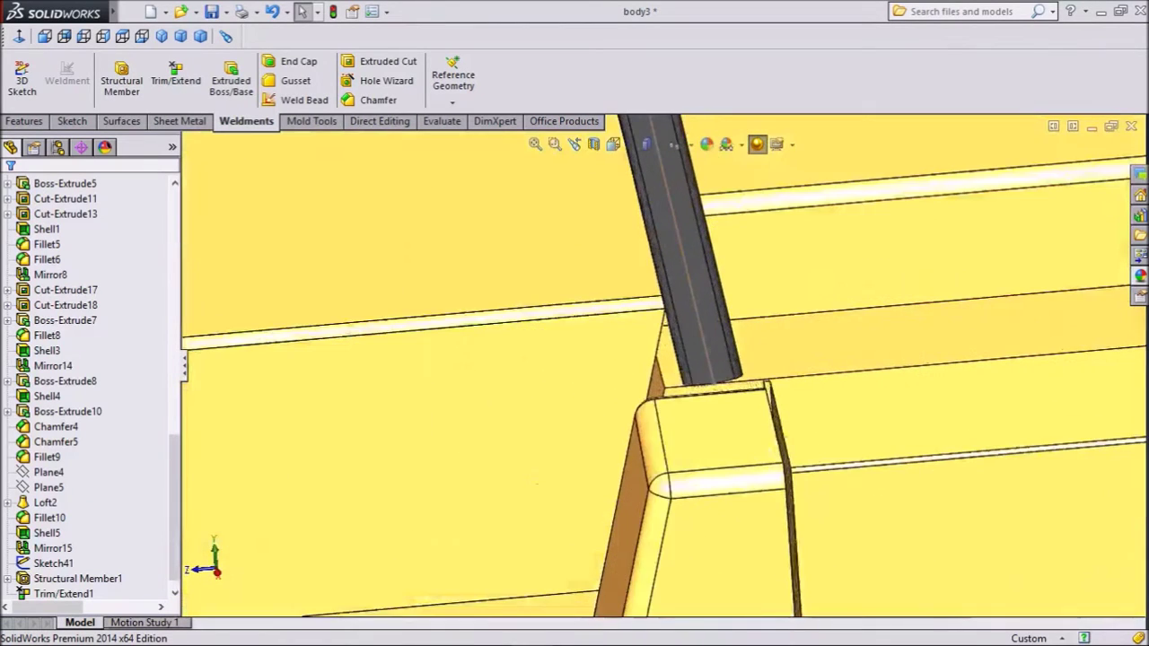
pyautogui.scroll(-3, 764, 438)
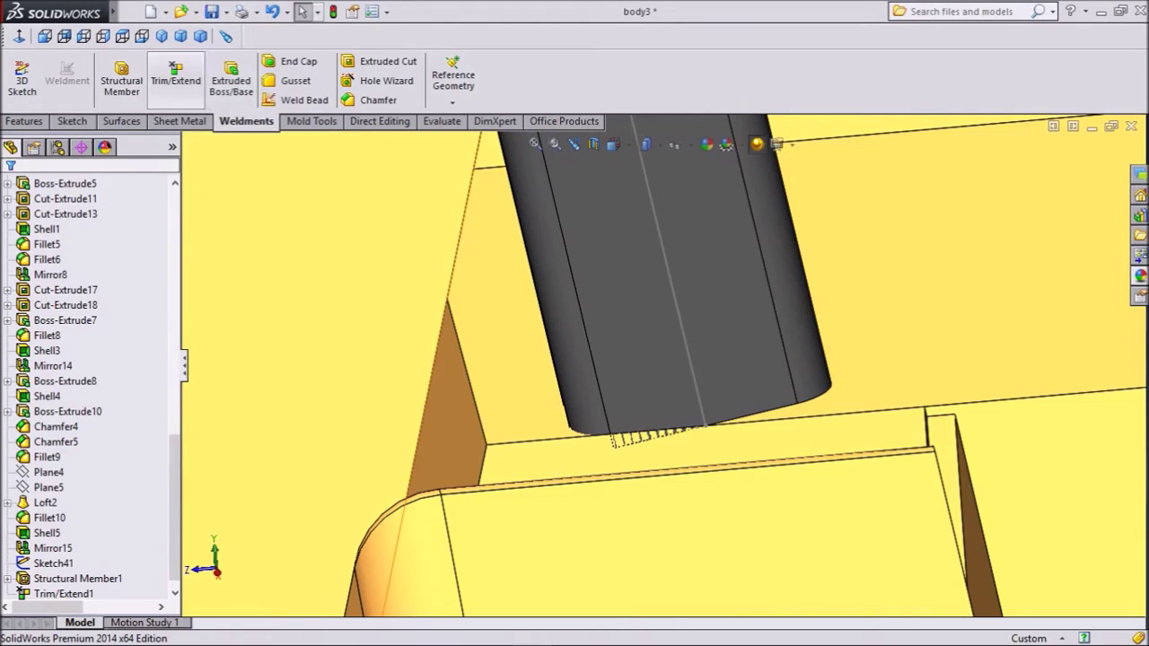
pyautogui.click(176, 73)
pyautogui.click(703, 307)
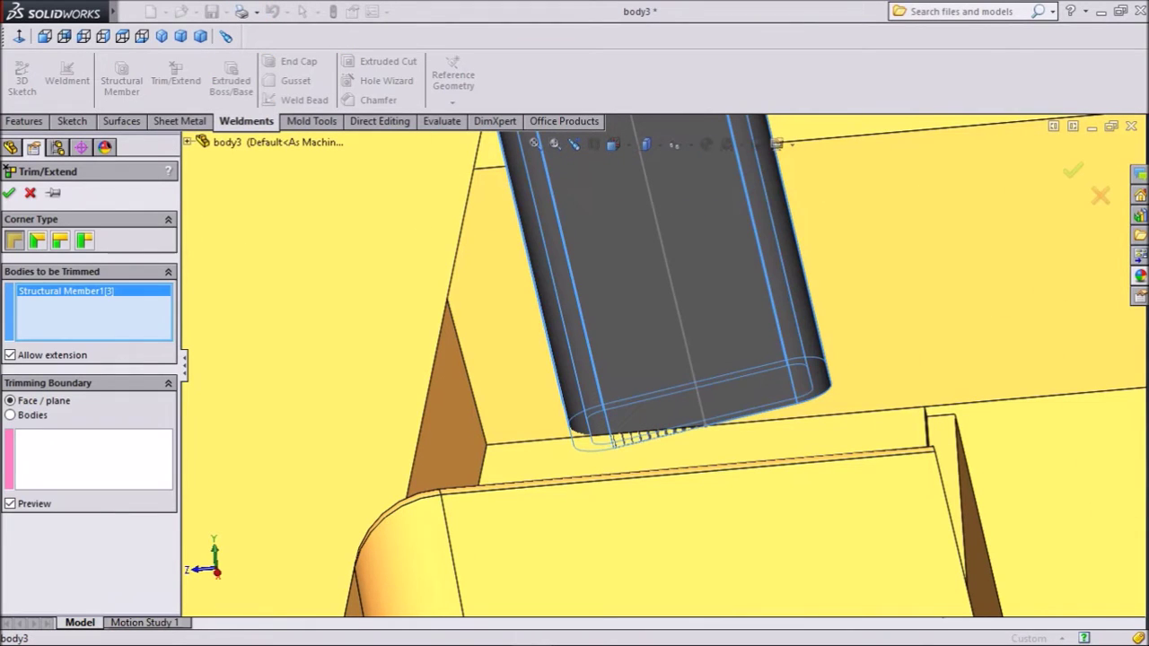
pyautogui.click(93, 459)
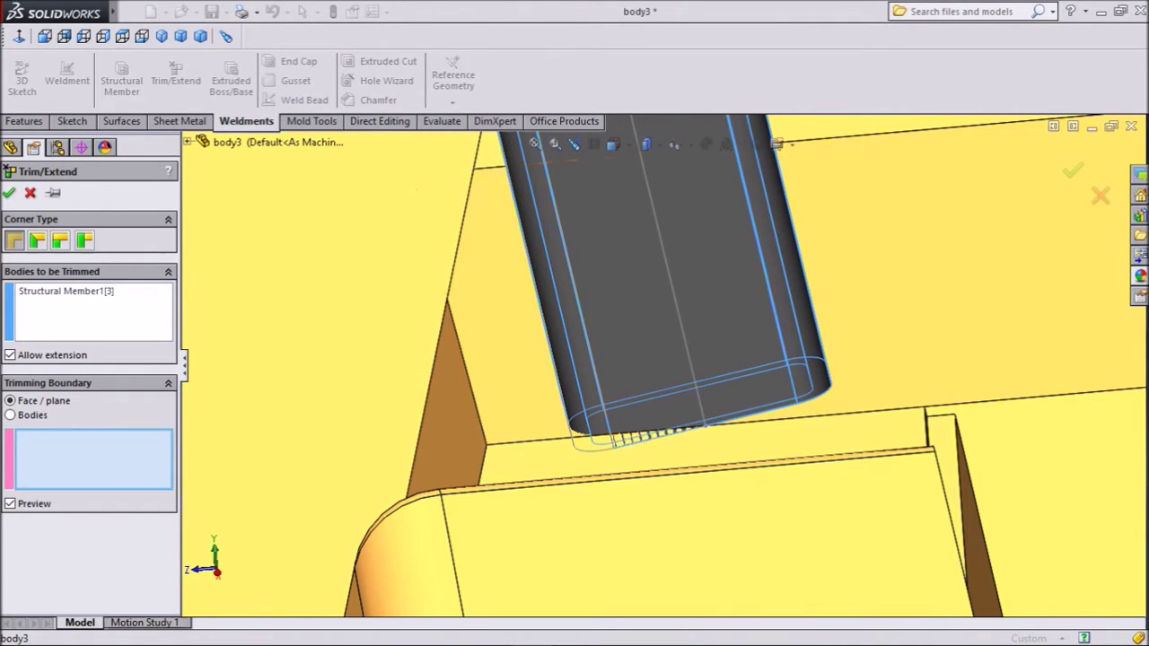
pyautogui.click(910, 344)
pyautogui.scroll(5, 910, 344)
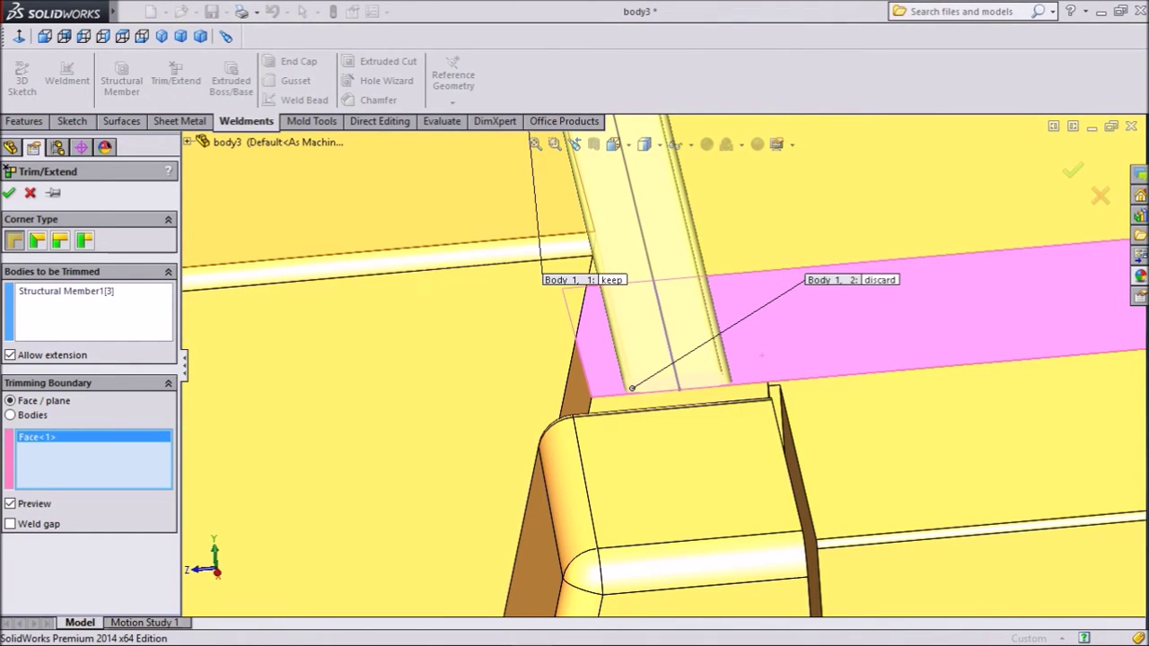
pyautogui.click(10, 193)
# Step: Mirror the two trimmed upright tubes and the upper connecting tube as bodies about the Right plane
pyautogui.scroll(8, 655, 363)
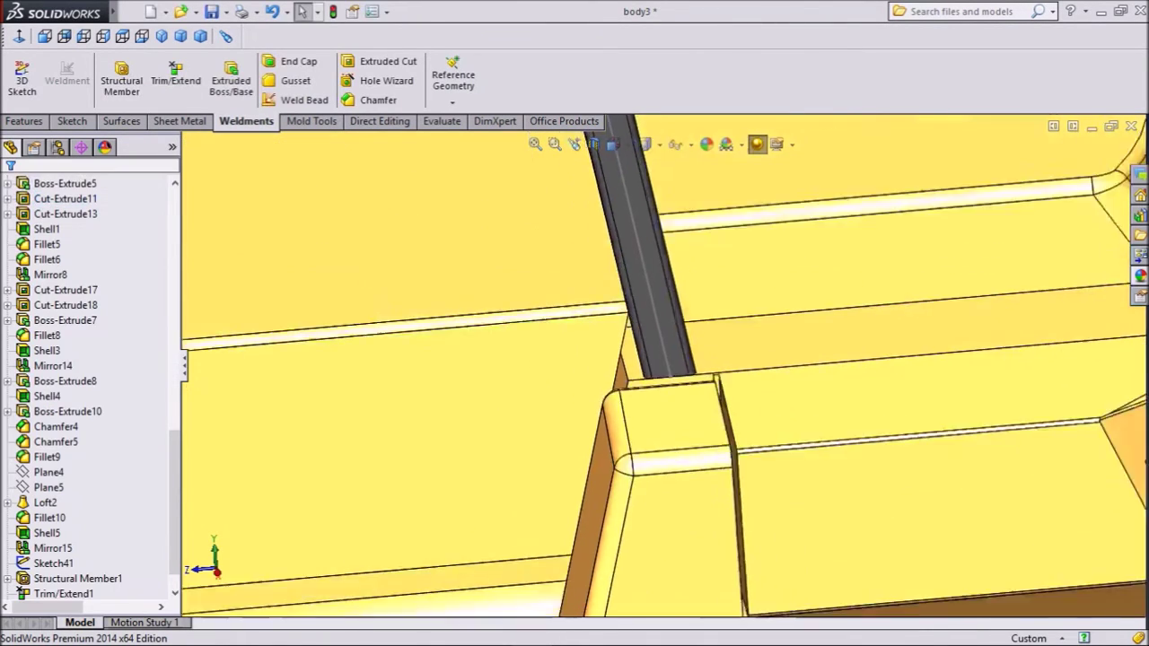
pyautogui.scroll(2, 657, 357)
pyautogui.moveTo(658, 357); pyautogui.dragTo(545, 411, button='middle')
pyautogui.scroll(-2, 518, 271)
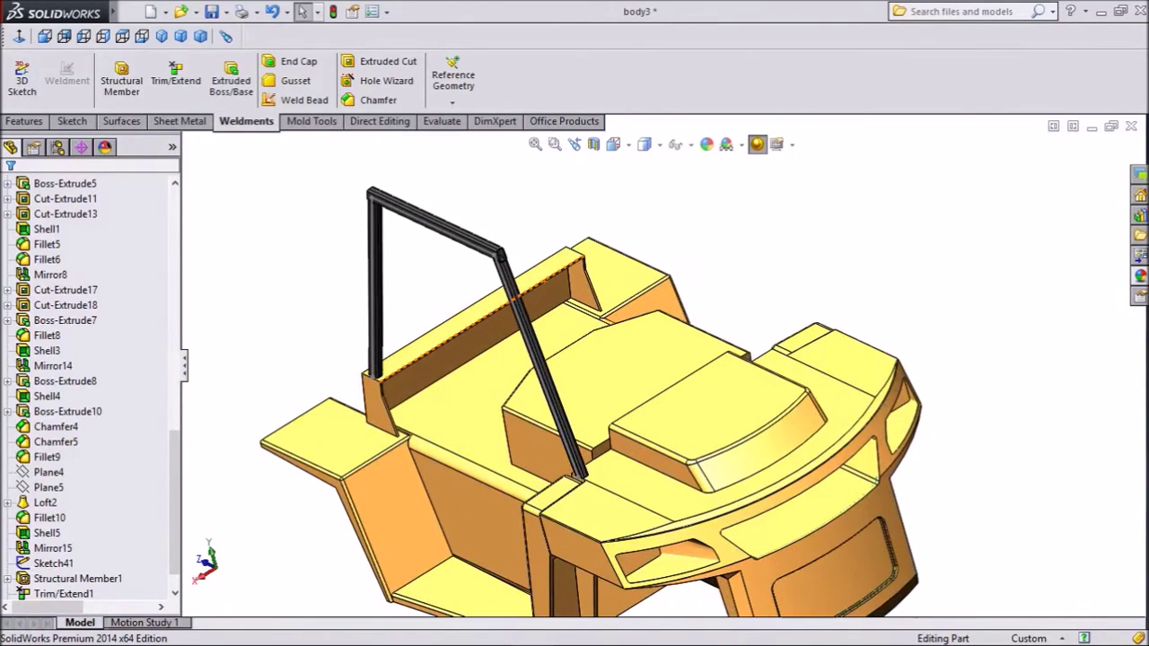
pyautogui.click(24, 121)
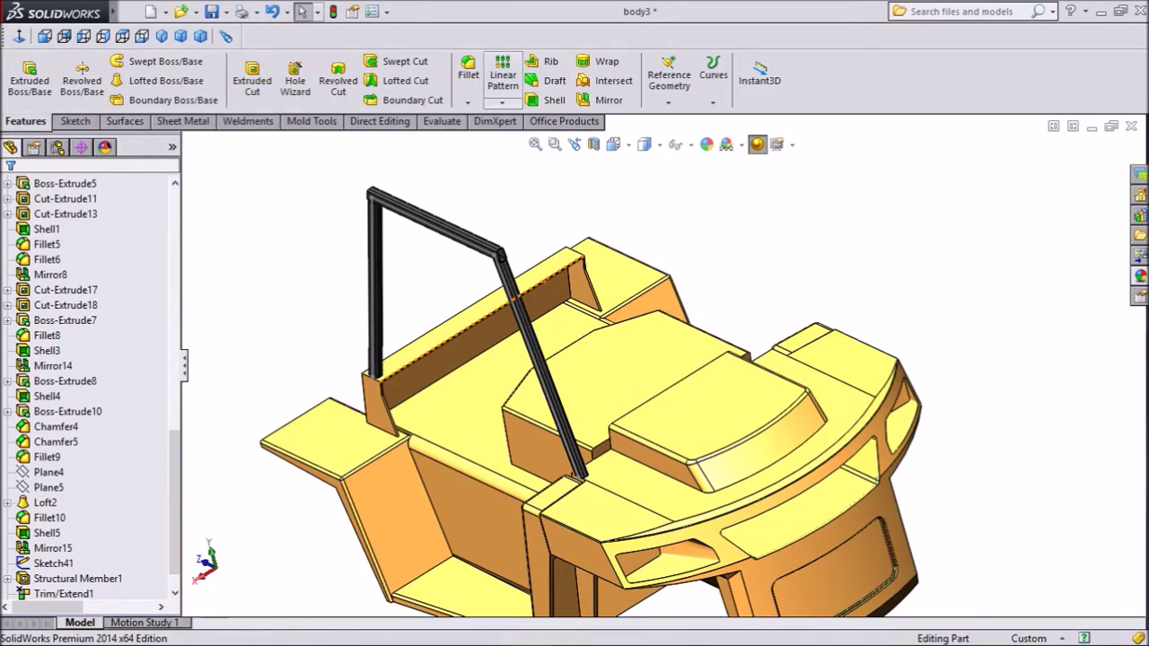
pyautogui.click(501, 102)
pyautogui.click(530, 151)
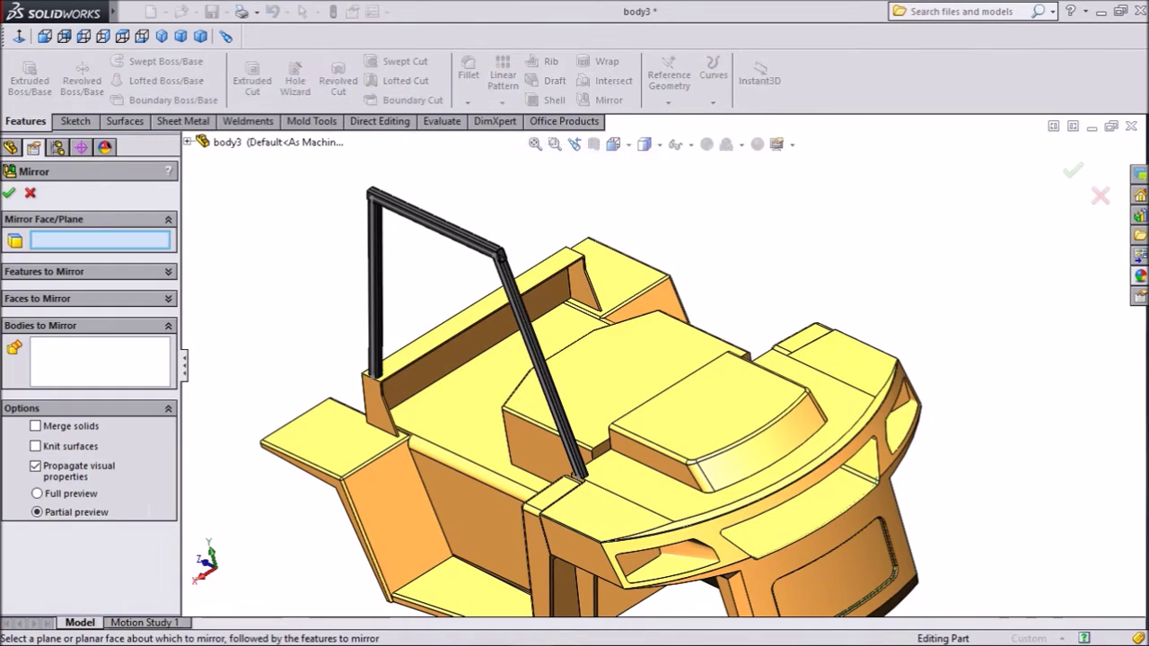
pyautogui.click(189, 142)
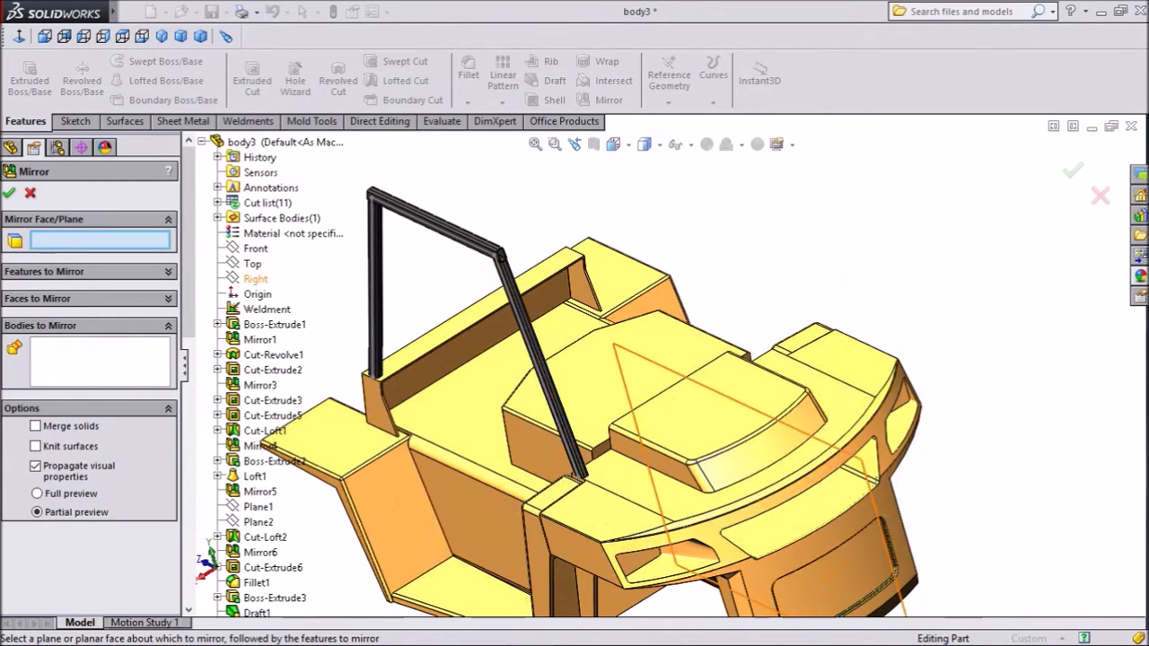
pyautogui.click(254, 278)
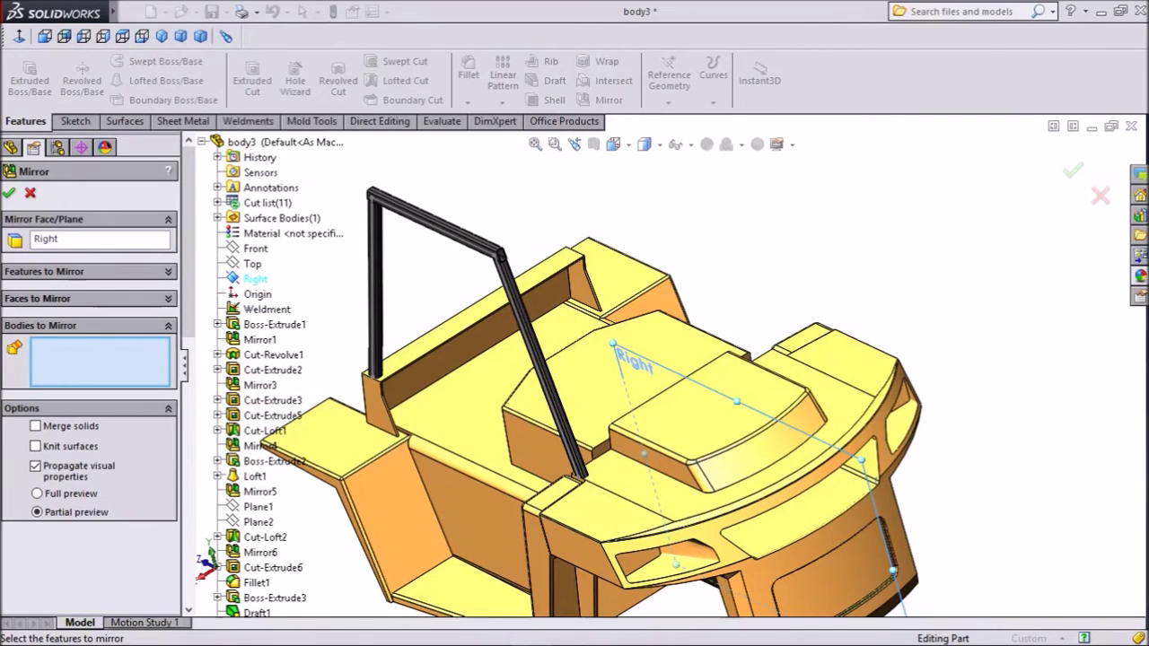
pyautogui.click(516, 314)
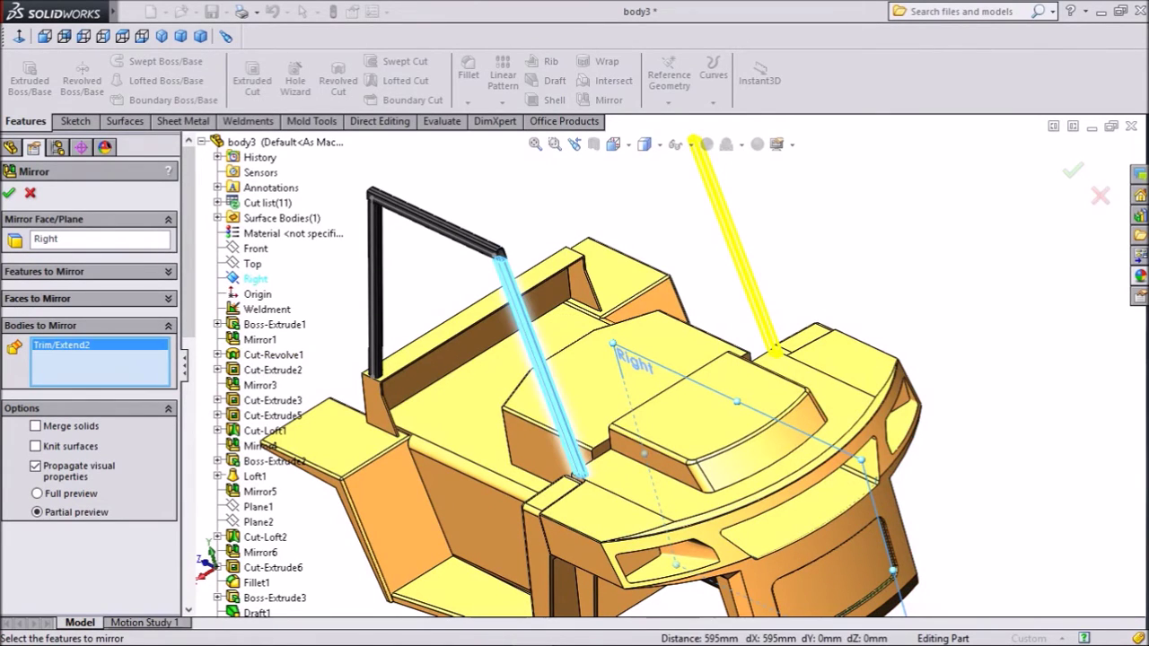
pyautogui.click(436, 221)
pyautogui.click(375, 287)
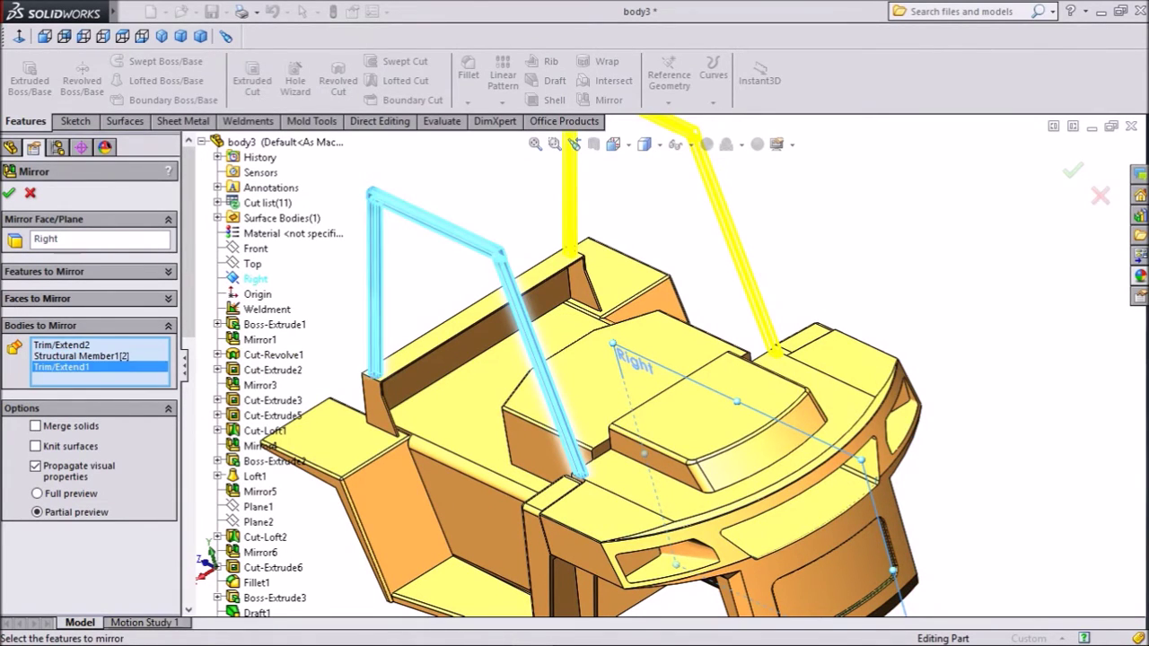
pyautogui.click(10, 194)
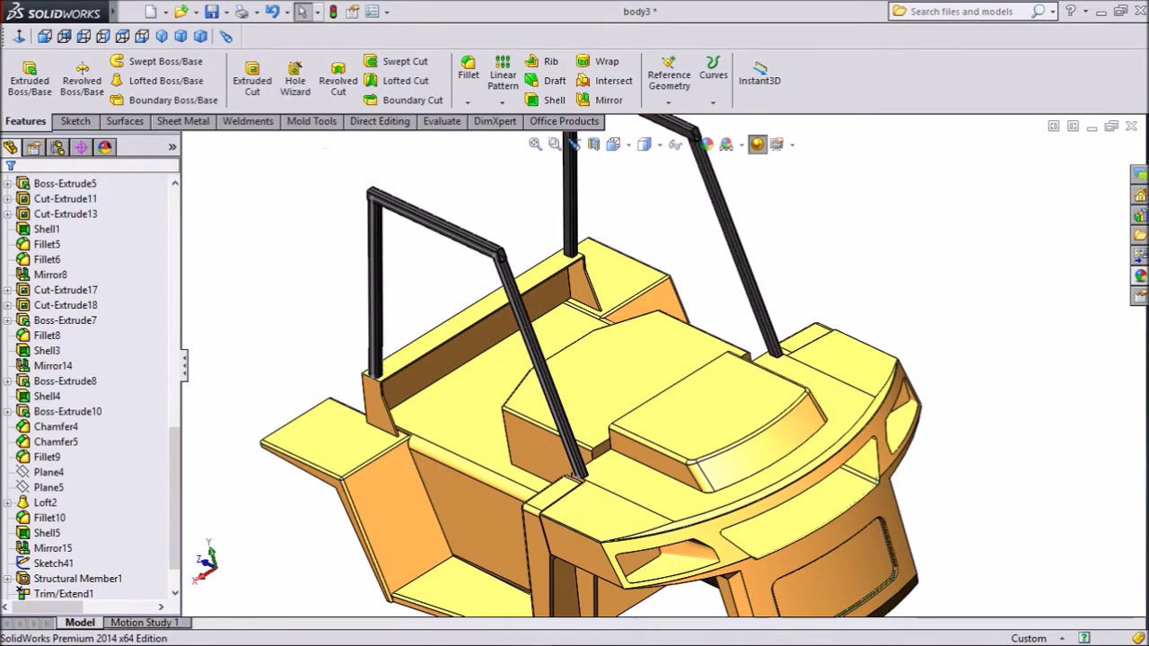
# Step: Start a sketch on the top face of the mirrored frame's upper tube and orient the model to the top view
pyautogui.scroll(3, 660, 368)
pyautogui.moveTo(660, 368); pyautogui.dragTo(653, 409, button='middle')
pyautogui.moveTo(632, 354); pyautogui.dragTo(641, 350, button='middle')
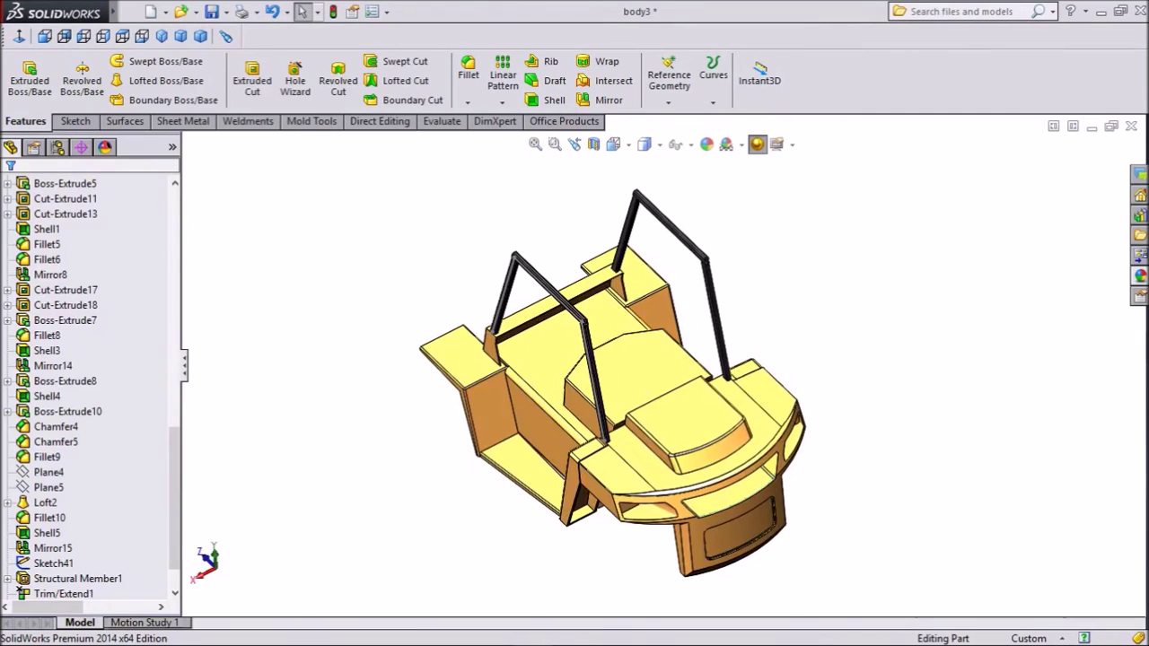
pyautogui.scroll(-10, 695, 341)
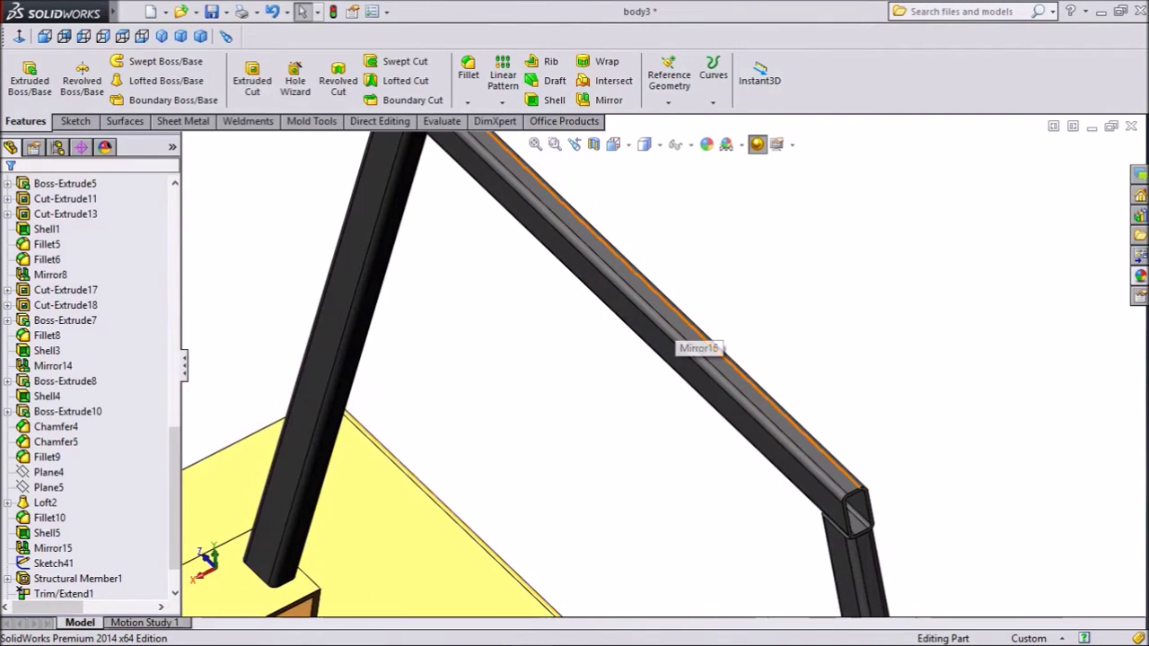
pyautogui.click(686, 341)
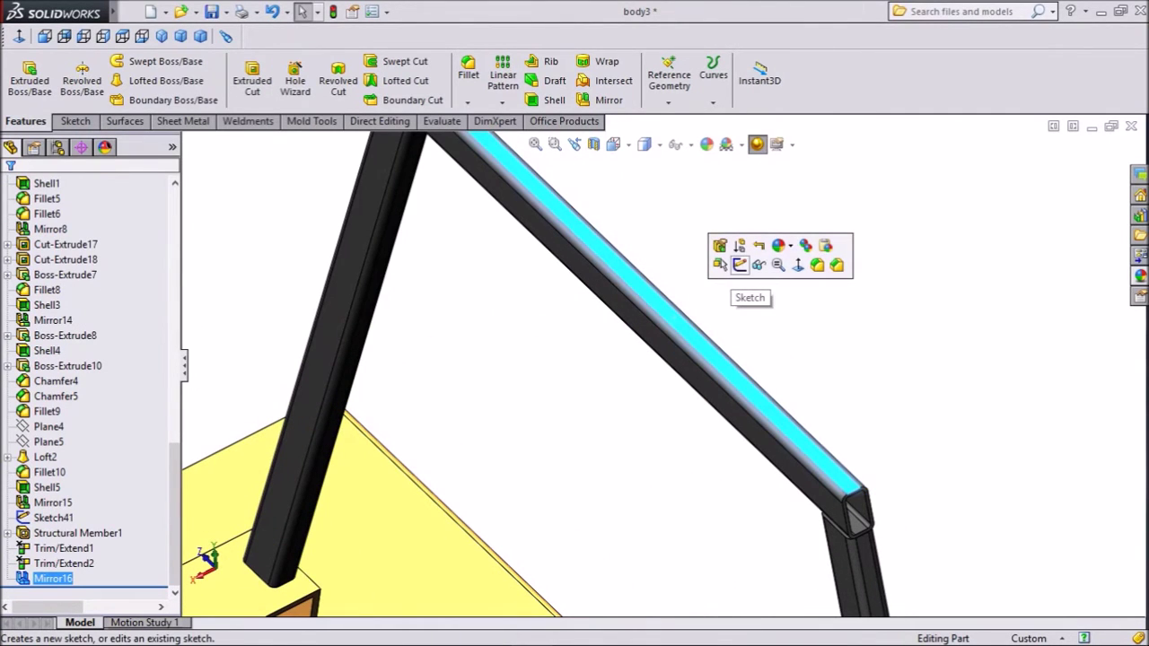
pyautogui.click(739, 264)
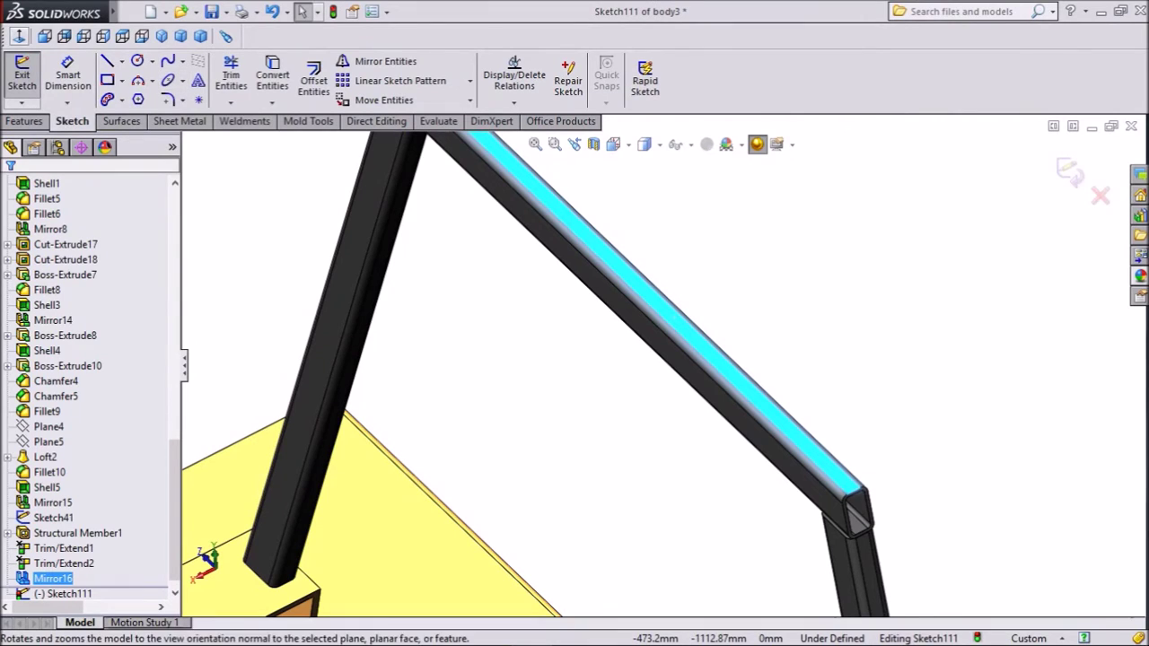
pyautogui.click(122, 36)
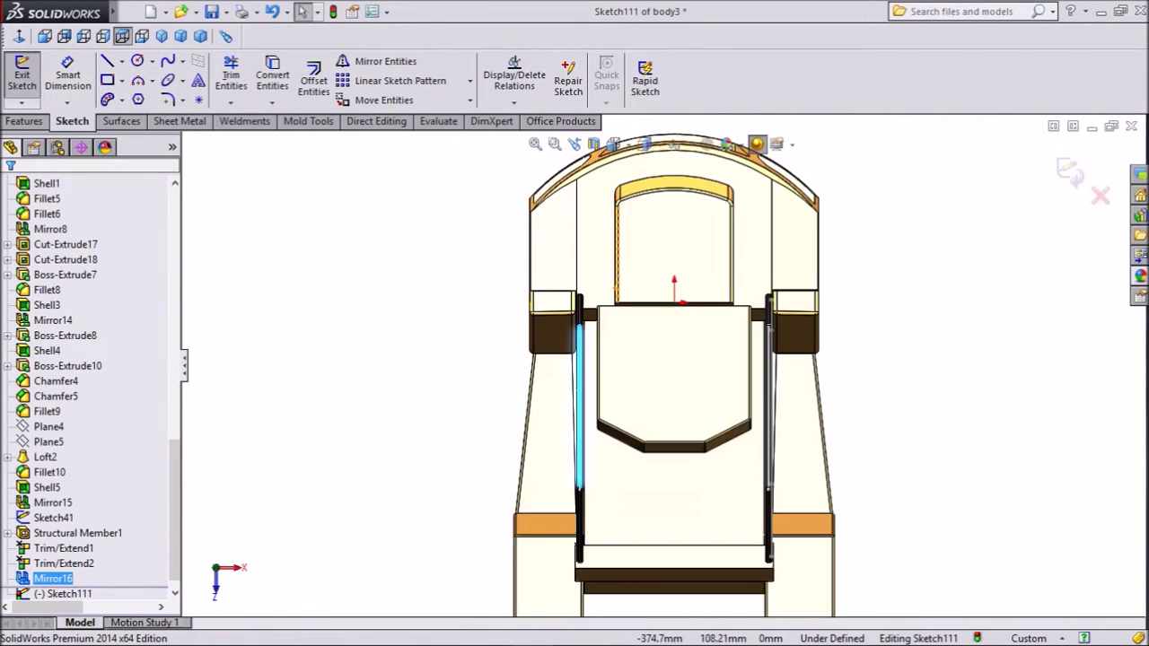
# Step: Start the Line tool and switch the model's display style to Hidden Lines Visible
pyautogui.scroll(-1, 604, 267)
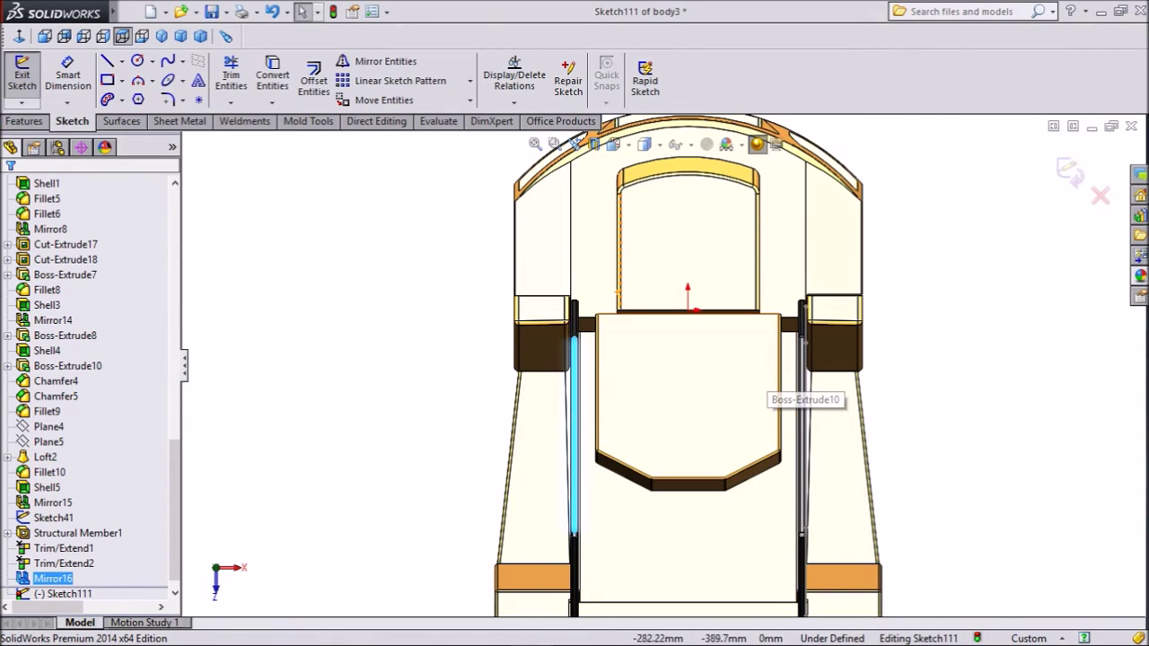
pyautogui.scroll(-1, 718, 379)
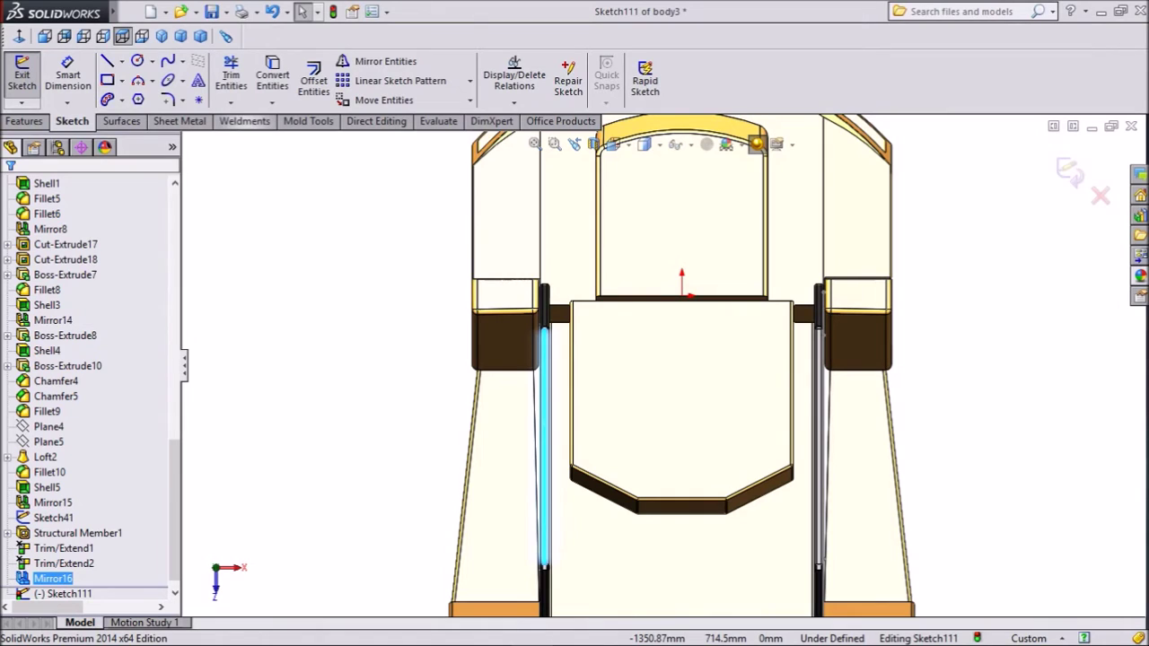
pyautogui.click(106, 61)
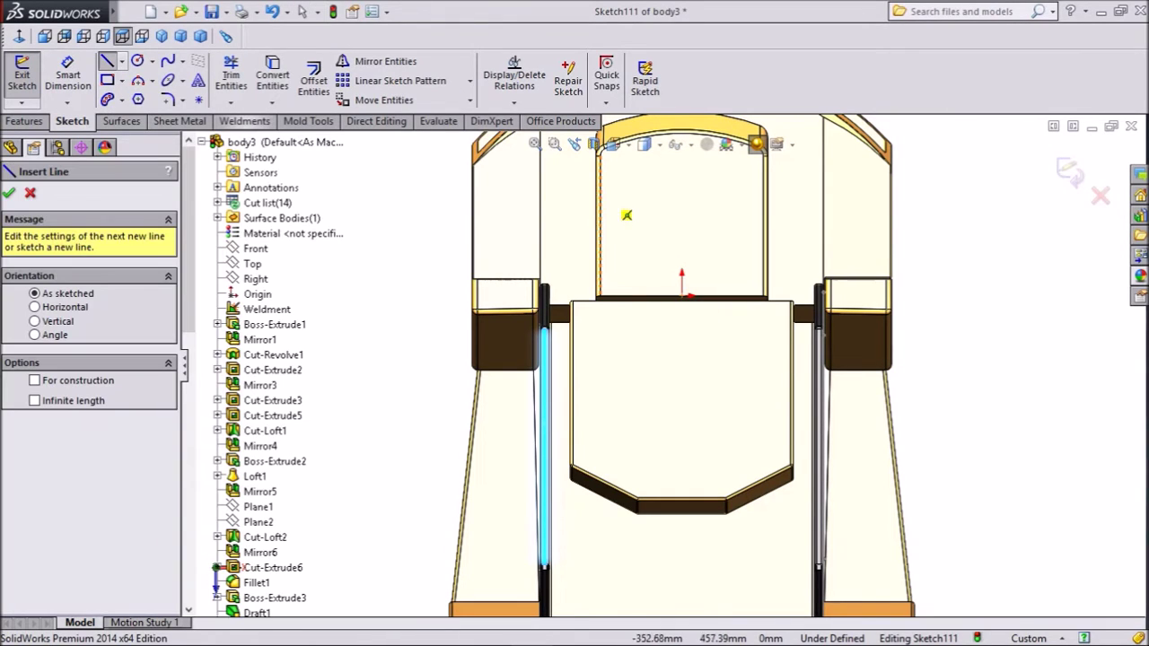
pyautogui.click(645, 144)
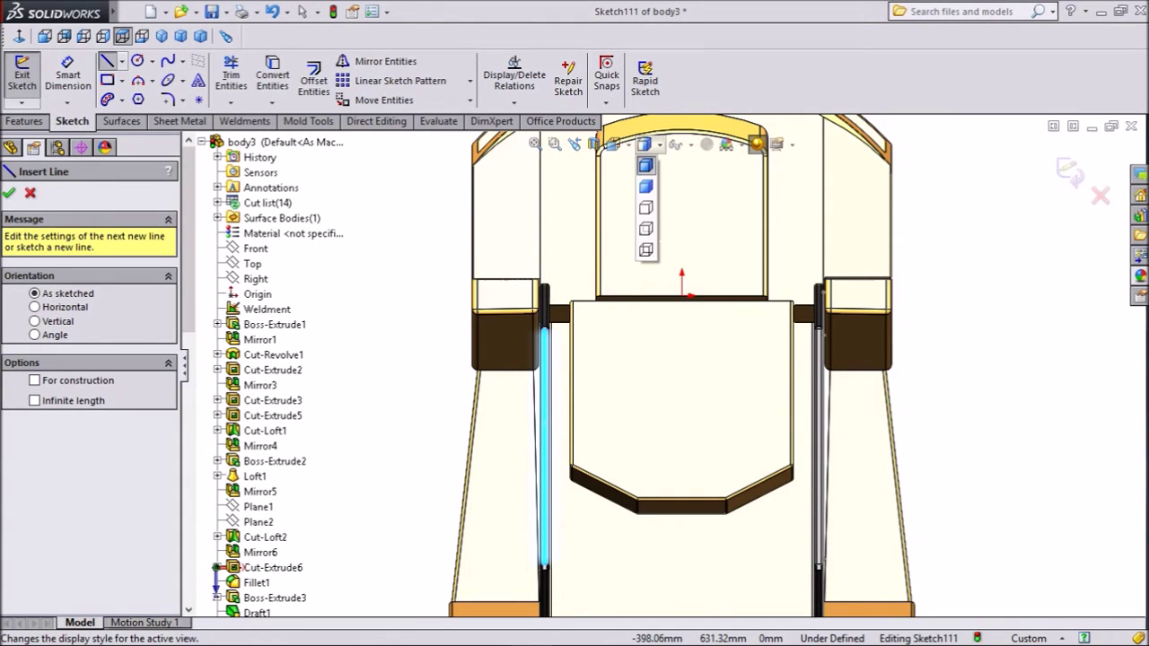
pyautogui.click(645, 227)
# Step: Sketch a horizontal line about 1230 mm long joining the midpoints of the two upper tubes' end edges nearest the rounded body end
pyautogui.scroll(-8, 574, 297)
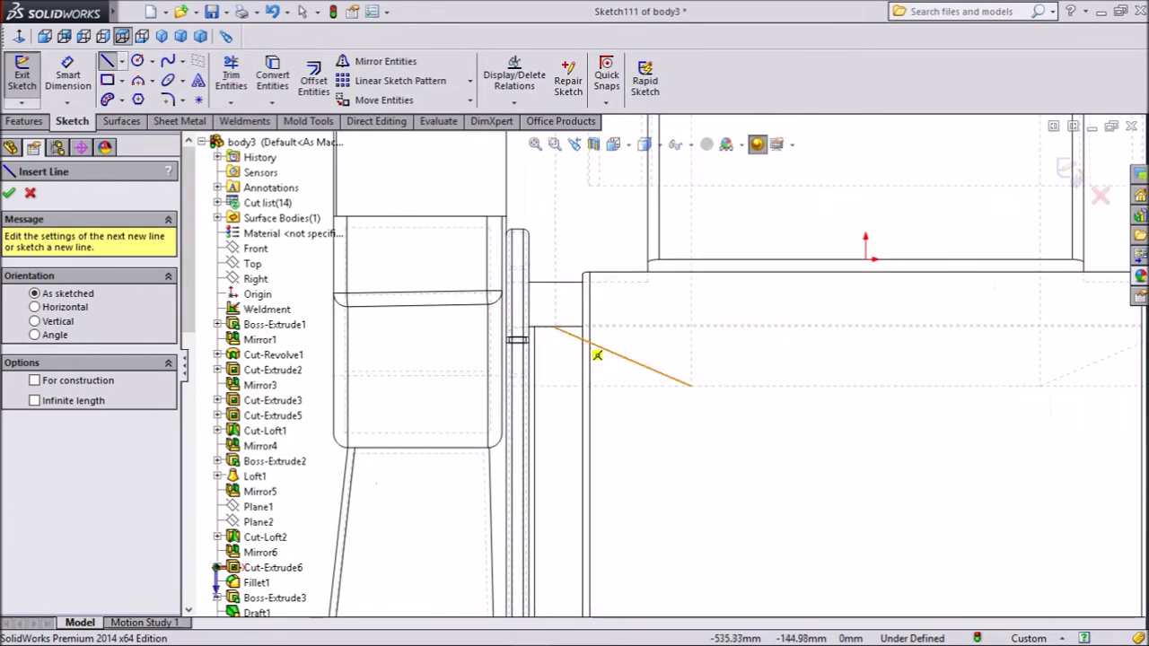
pyautogui.scroll(-4, 503, 337)
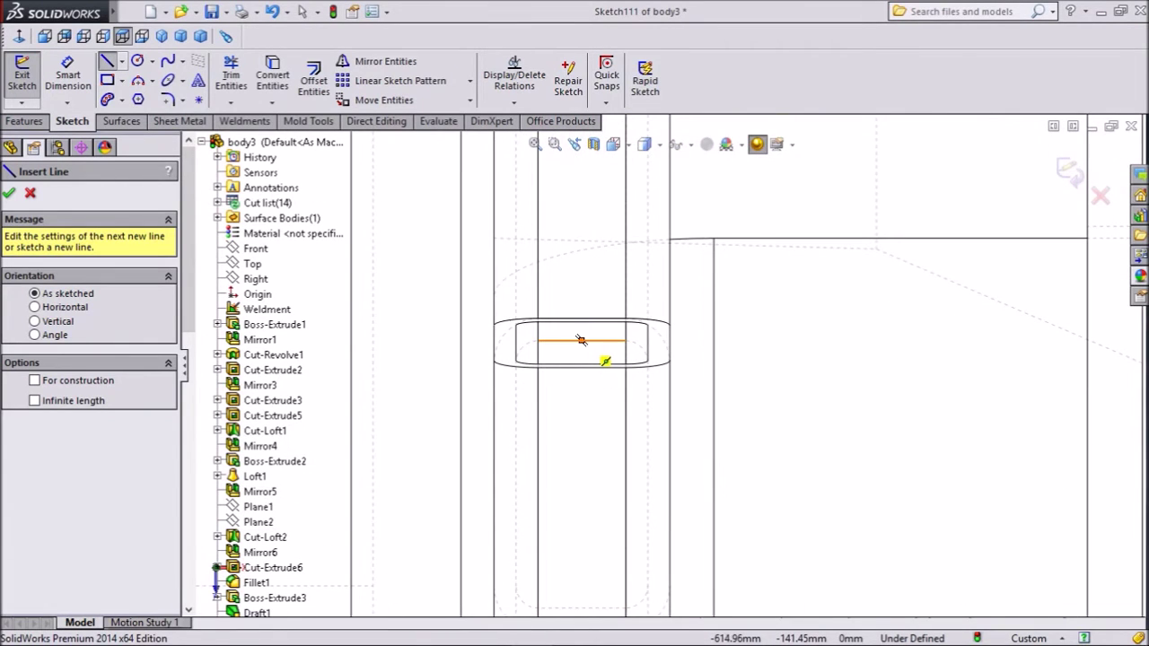
pyautogui.click(581, 340)
pyautogui.scroll(6, 585, 339)
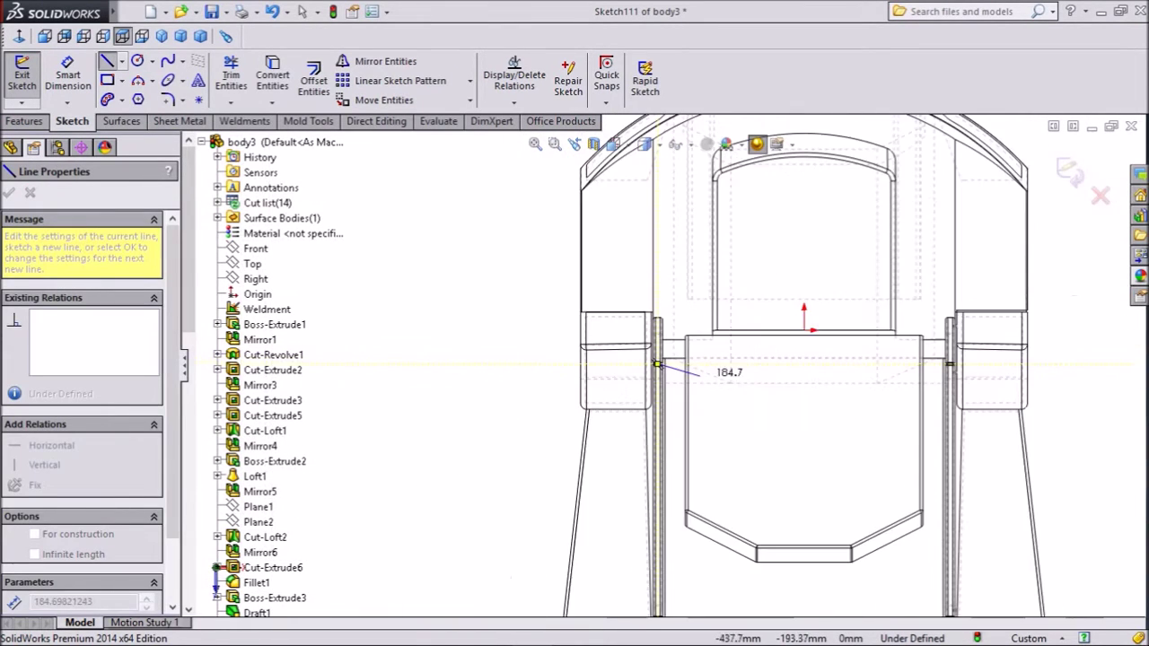
pyautogui.scroll(-8, 948, 359)
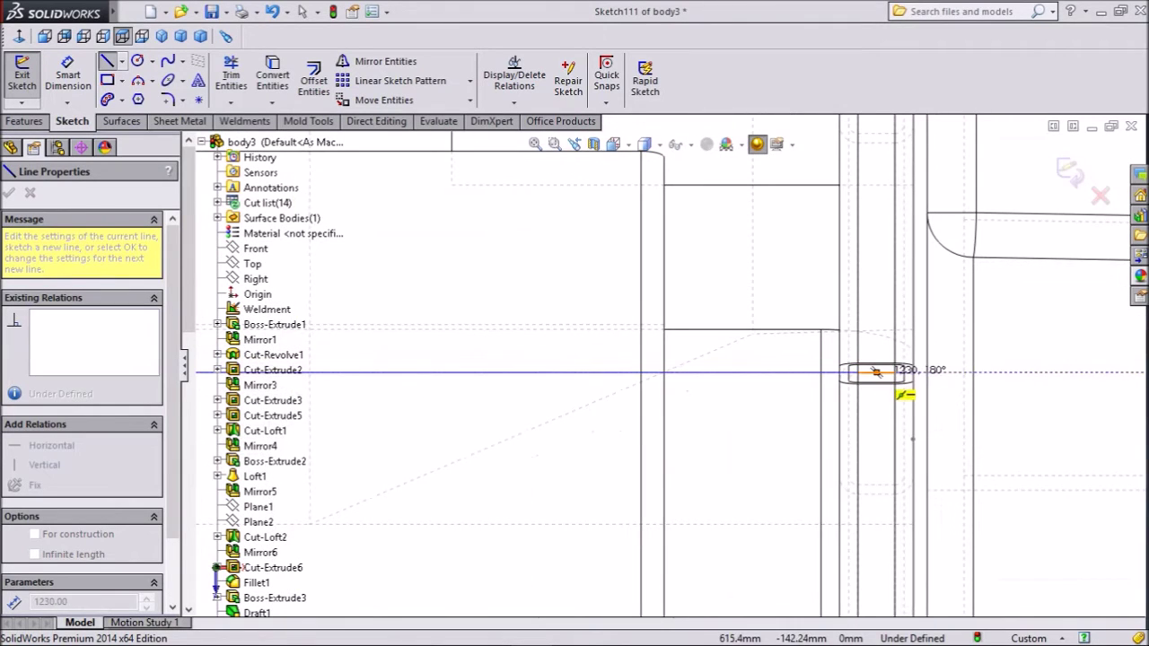
pyautogui.click(876, 371)
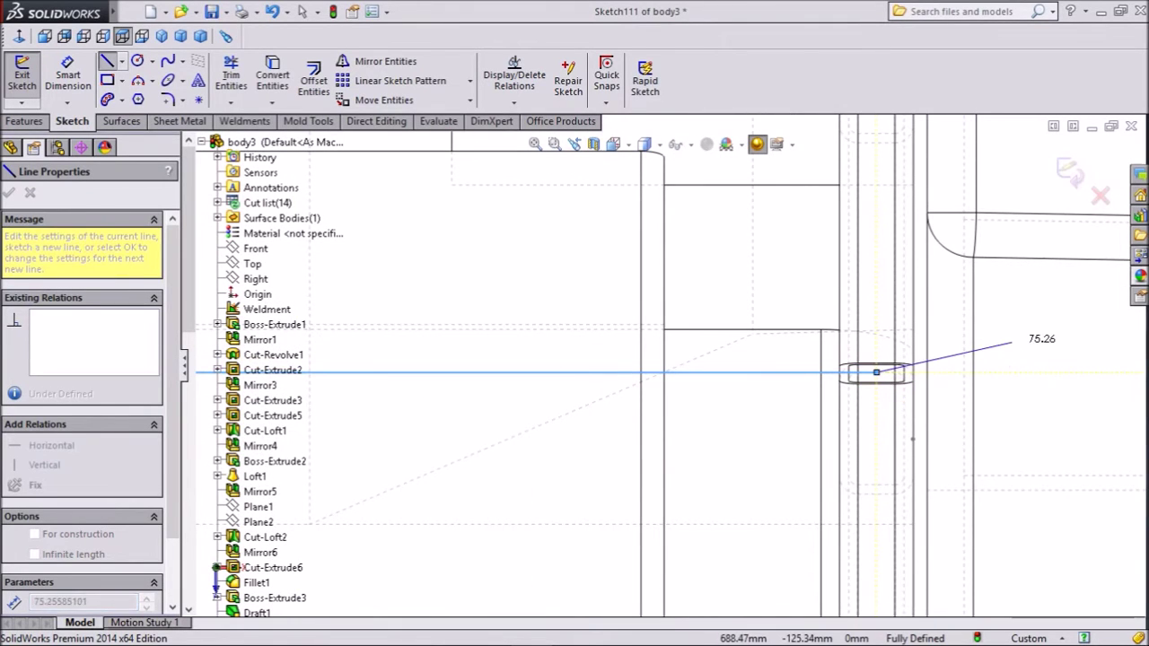
pyautogui.rightClick(1041, 329)
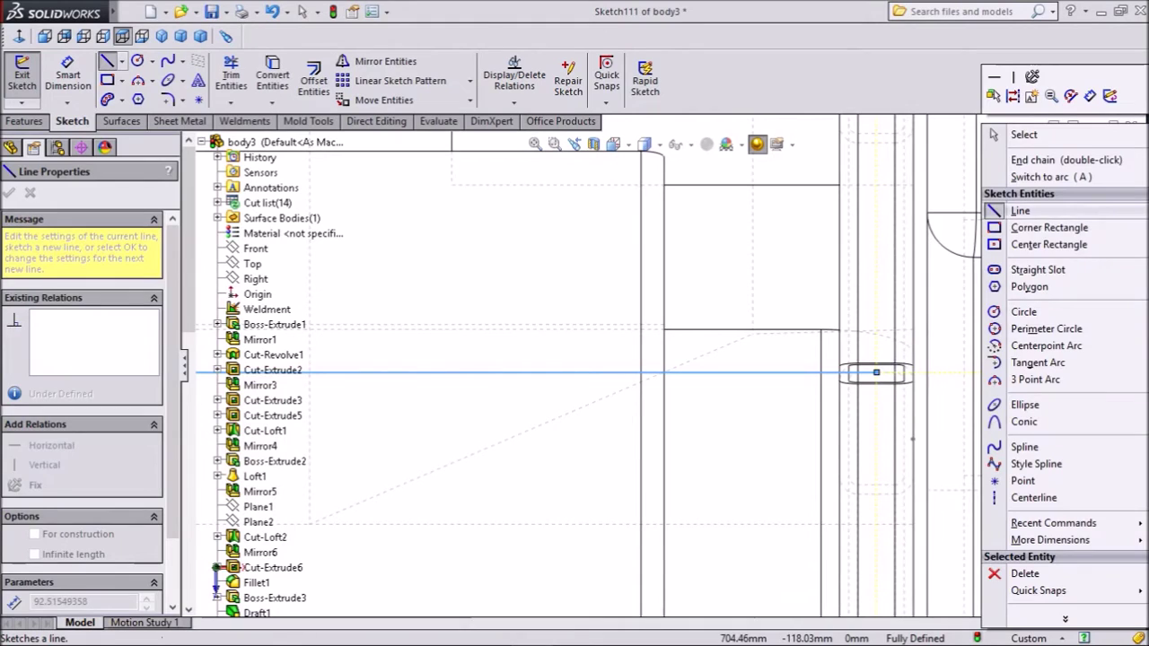
pyautogui.click(1023, 135)
# Step: Sketch a second horizontal line about 1230 mm long joining the midpoints of the two upper tubes' end edges away from the rounded body end
pyautogui.press('l')
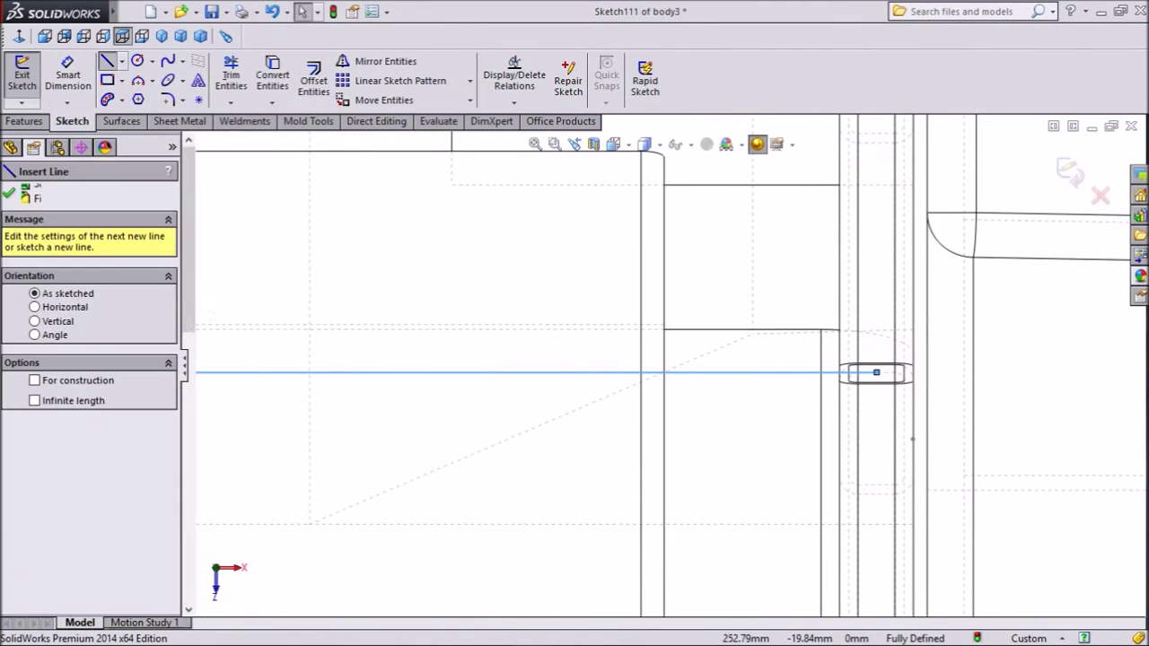
pyautogui.press('f')
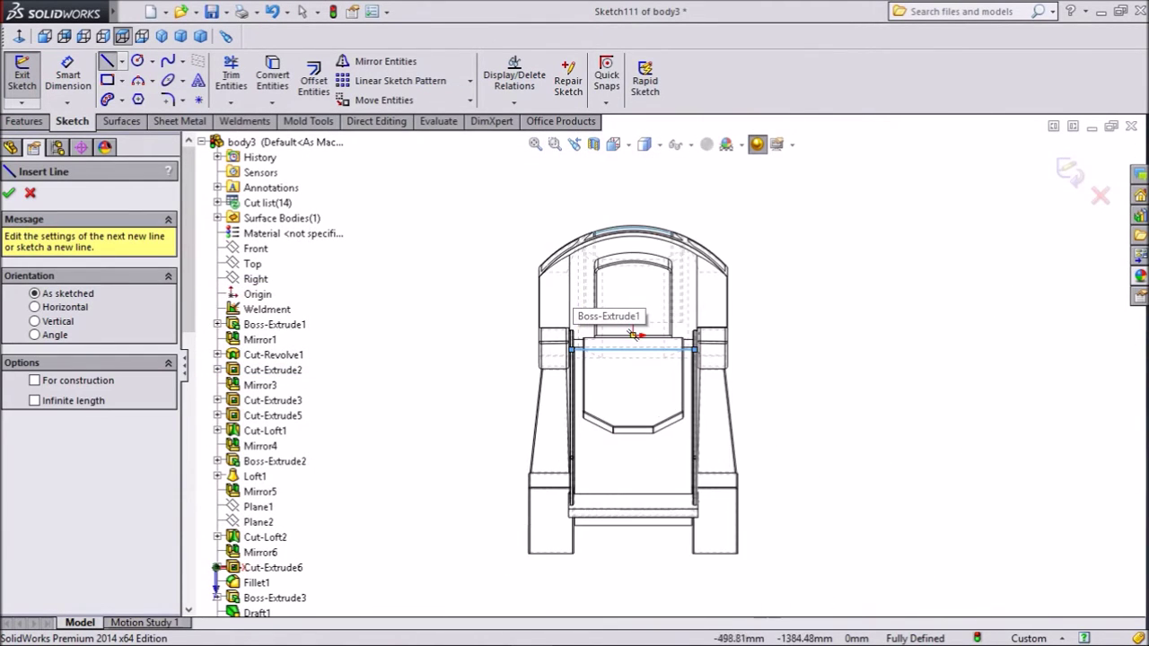
pyautogui.scroll(-6, 620, 354)
pyautogui.scroll(3, 682, 337)
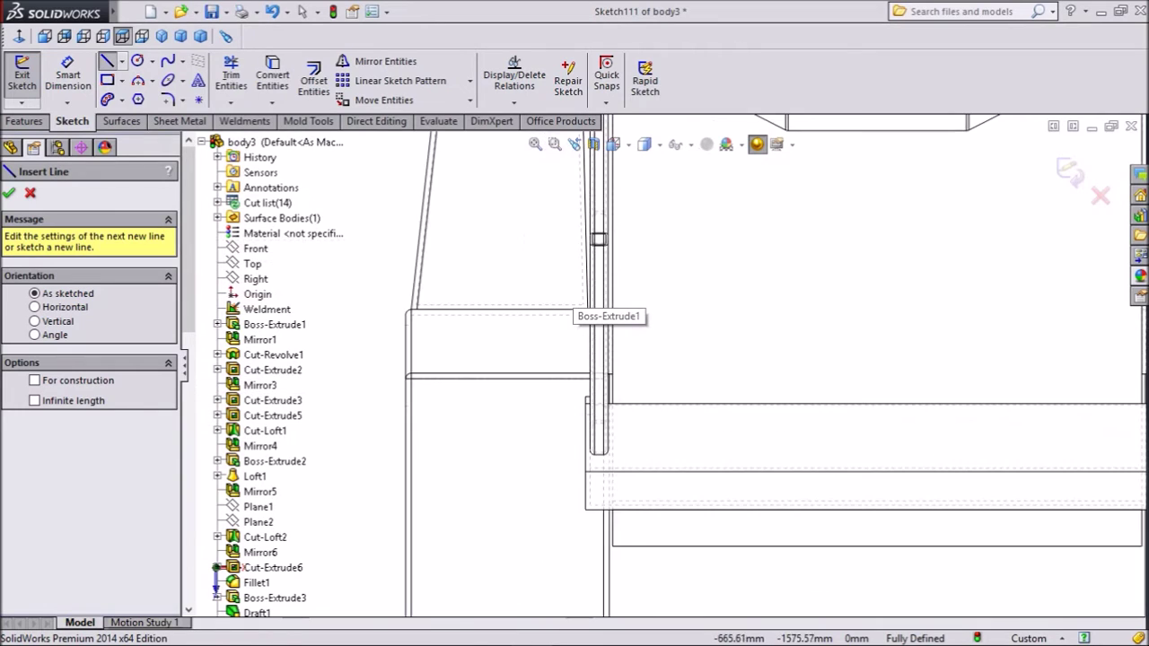
pyautogui.scroll(-12, 635, 204)
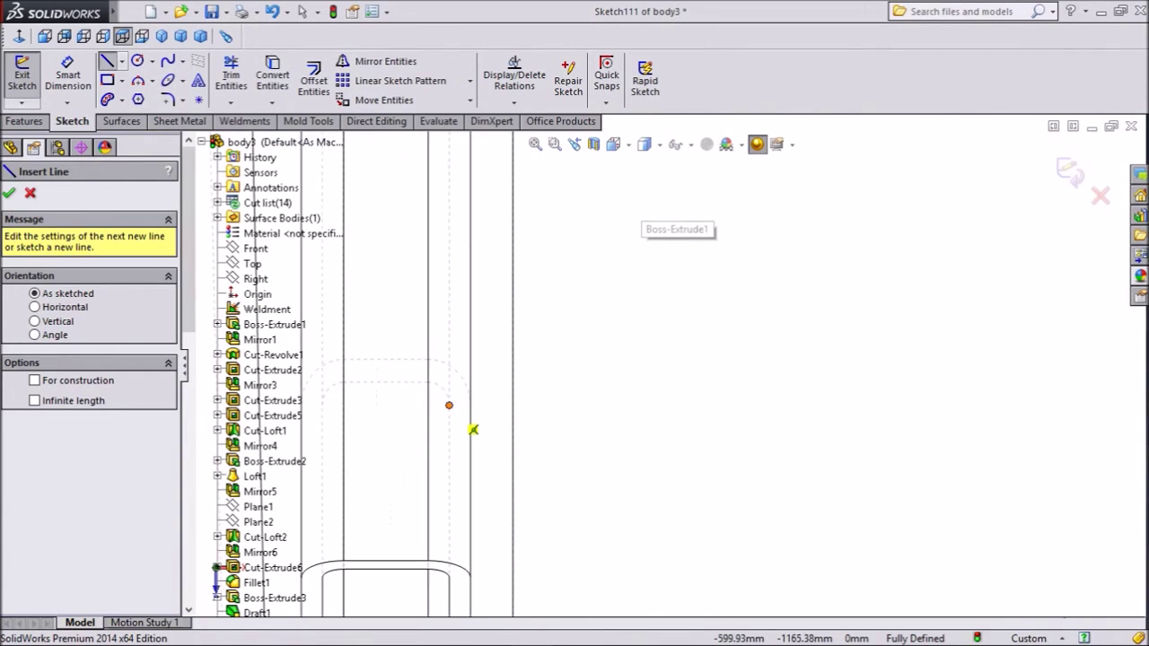
pyautogui.scroll(1, 527, 371)
pyautogui.scroll(1, 660, 374)
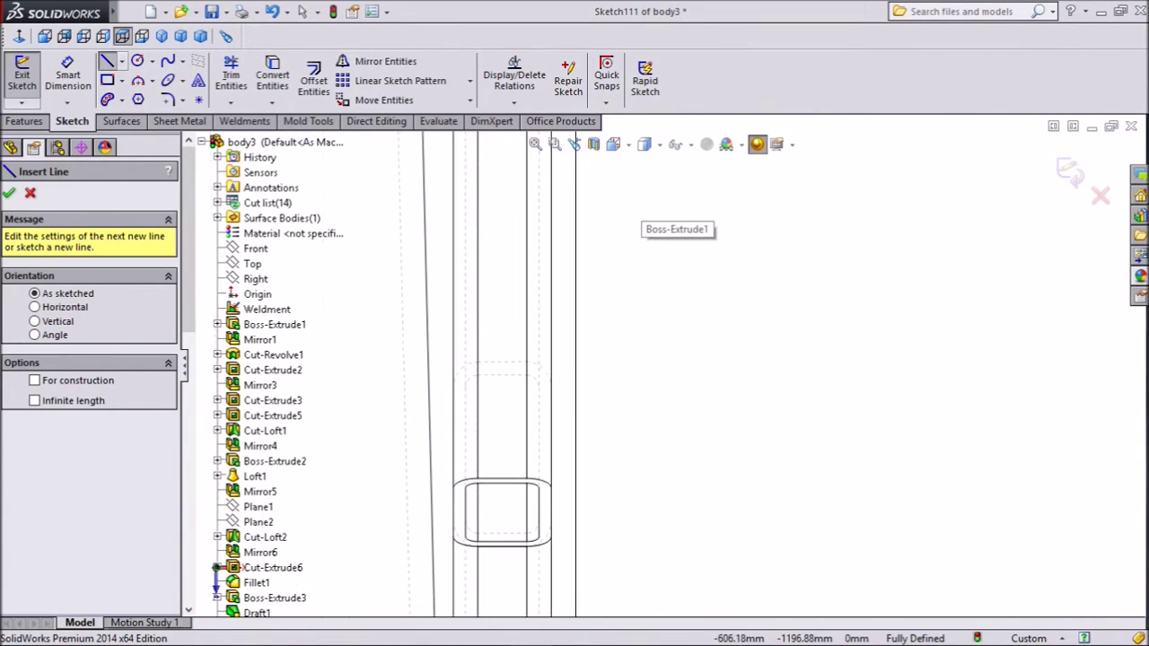
pyautogui.click(501, 478)
pyautogui.scroll(-3, 789, 310)
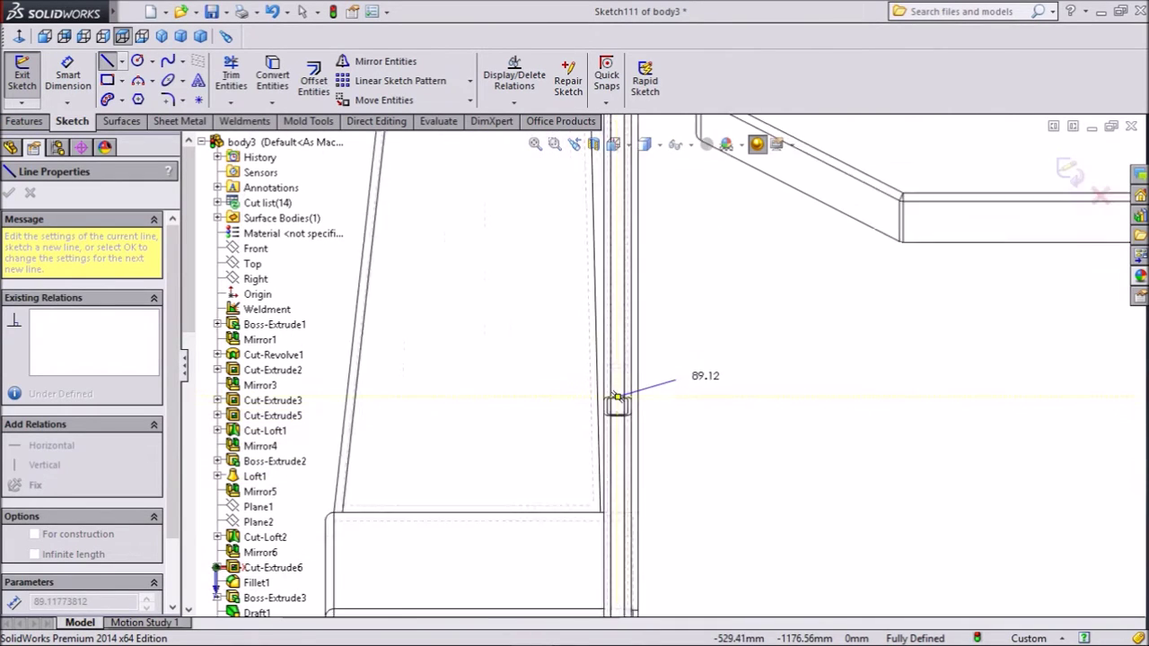
pyautogui.scroll(3, 964, 380)
pyautogui.scroll(-5, 1048, 374)
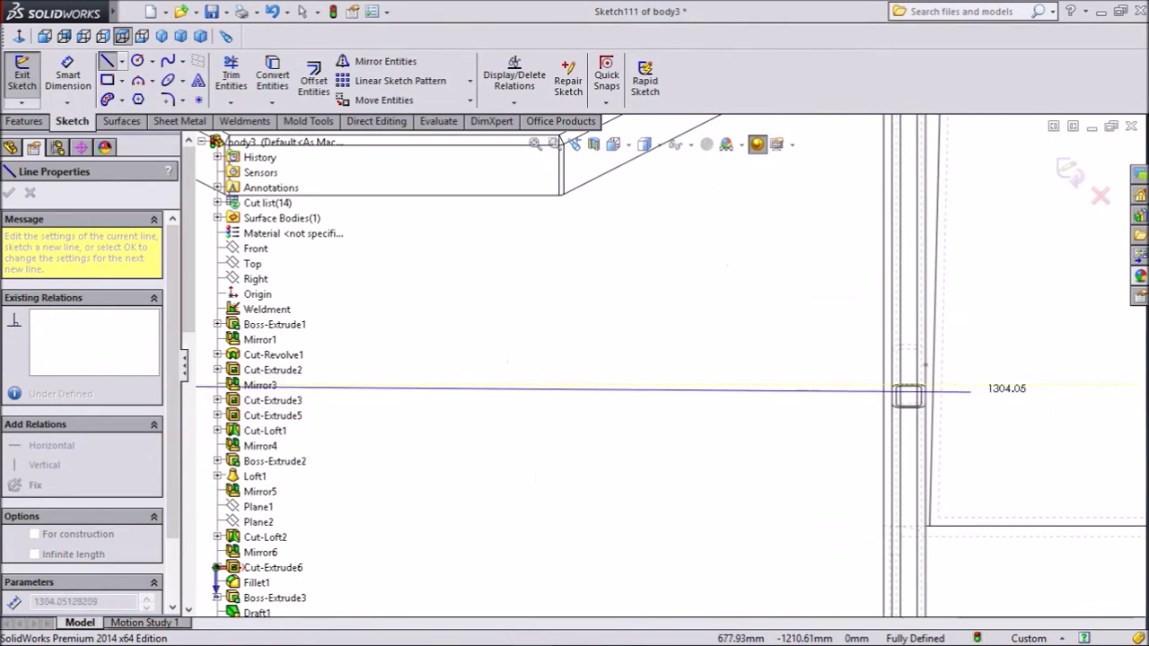
pyautogui.scroll(-6, 898, 390)
pyautogui.scroll(-2, 814, 387)
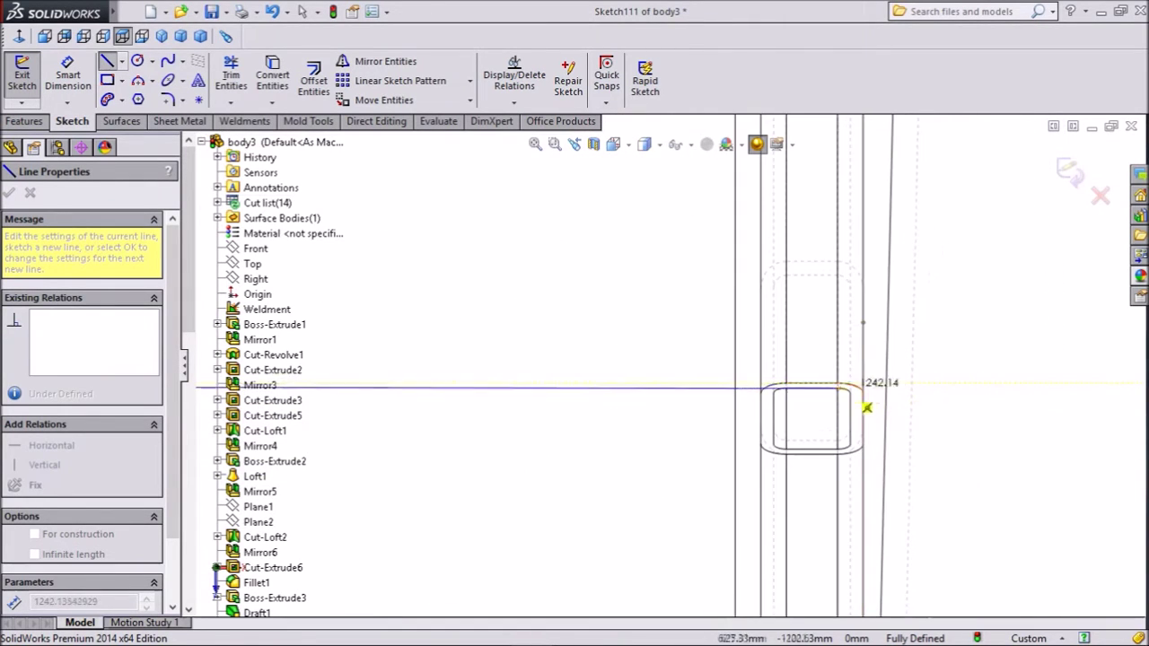
pyautogui.click(810, 383)
pyautogui.rightClick(983, 67)
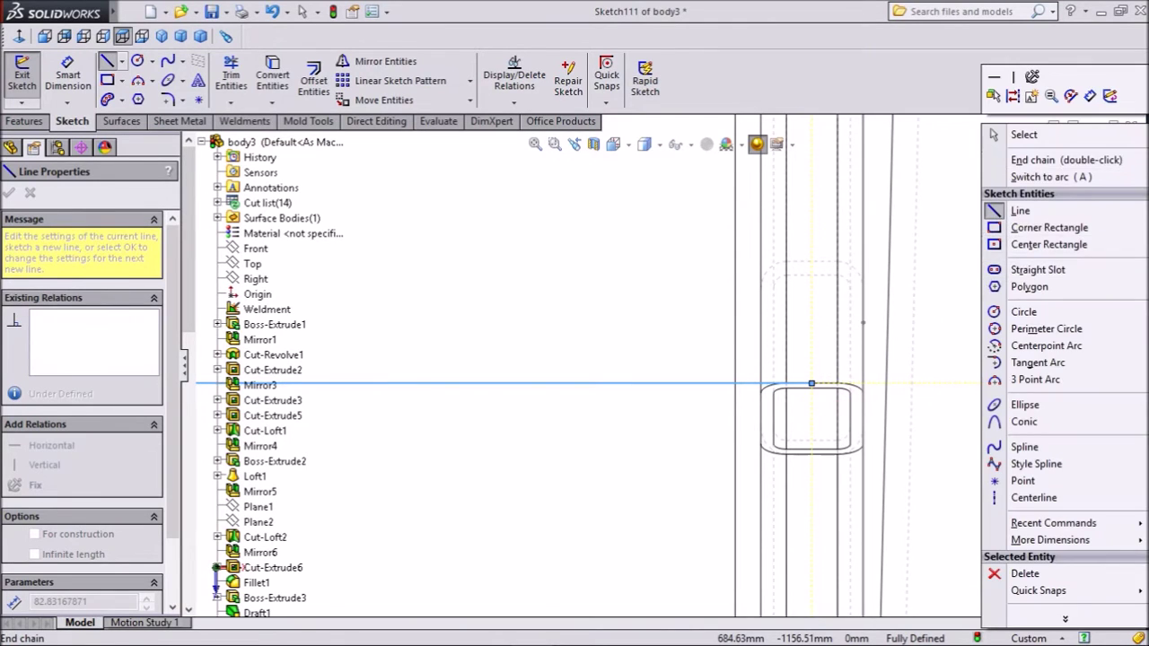
pyautogui.click(1023, 135)
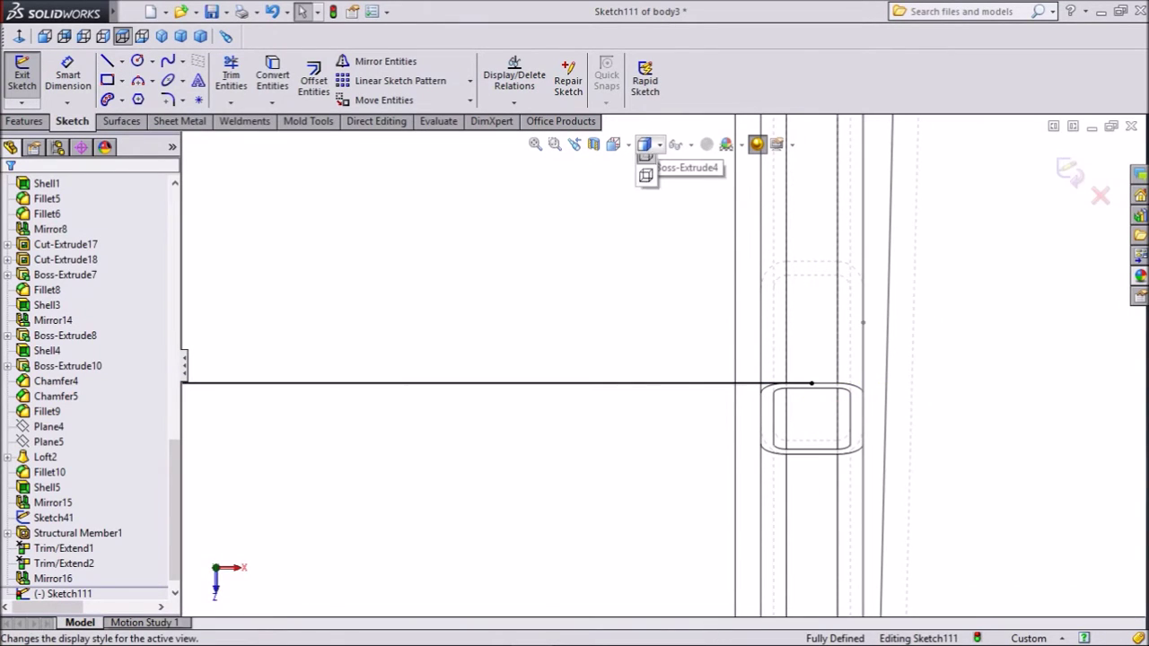
# Step: Restore the Shaded With Edges display style and exit the sketch of the two connecting lines
pyautogui.click(654, 145)
pyautogui.click(643, 166)
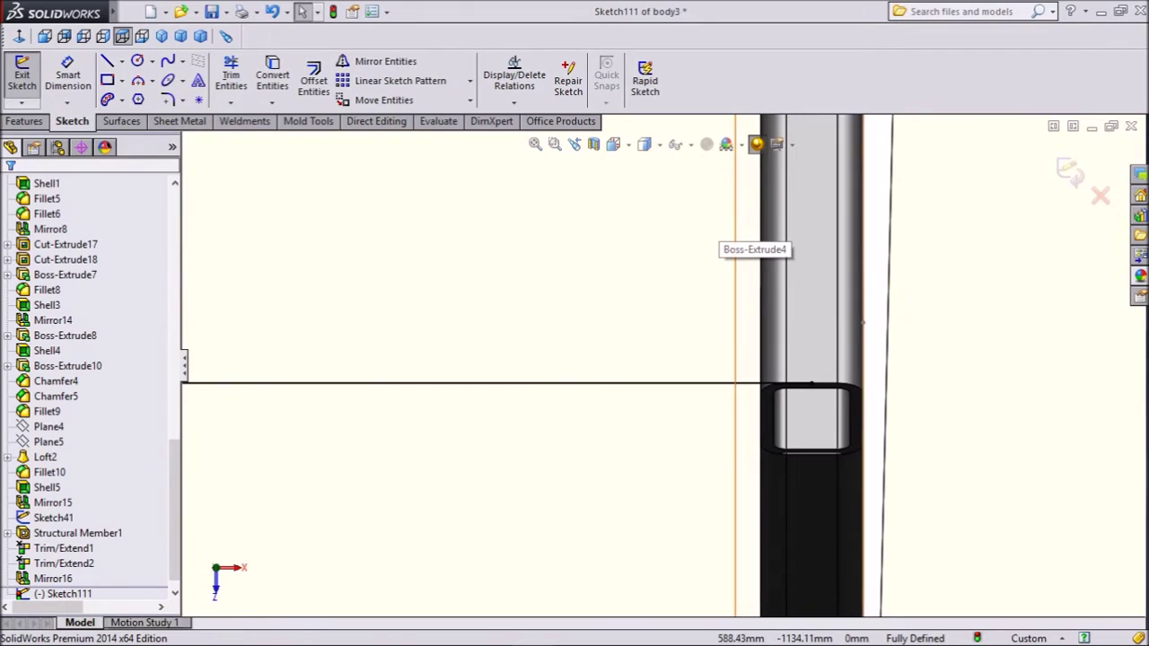
pyautogui.click(1068, 172)
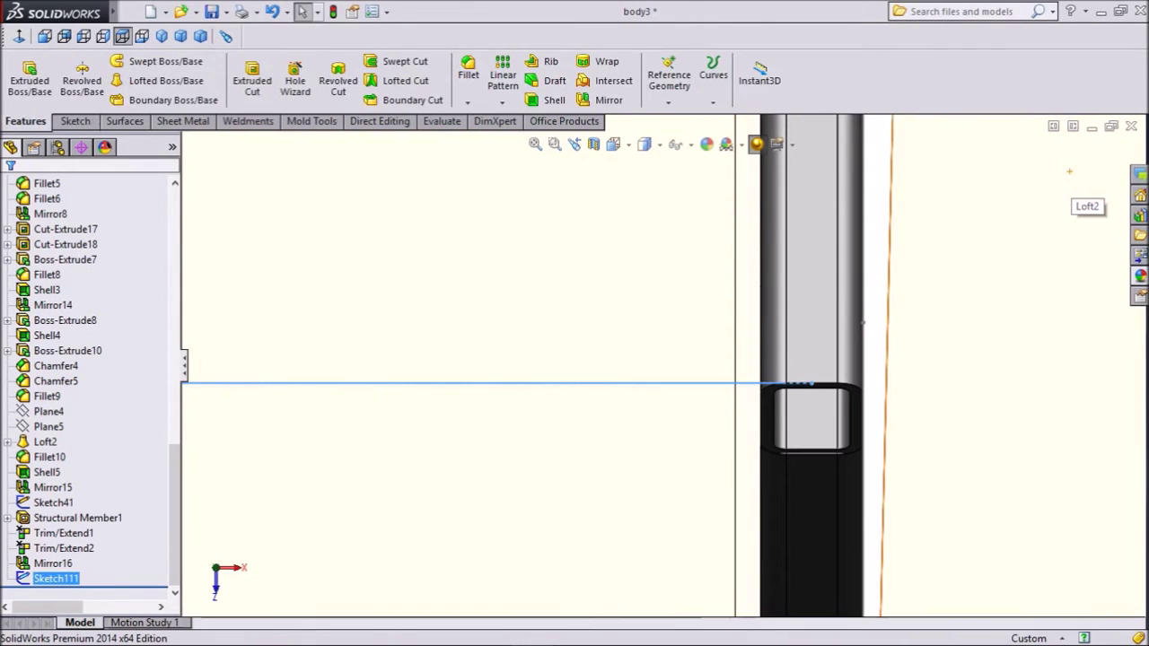
# Step: Examine where the two connecting sketch lines meet the upper tubes, close up and from several angles around the frame
pyautogui.scroll(8, 1068, 172)
pyautogui.scroll(-5, 707, 343)
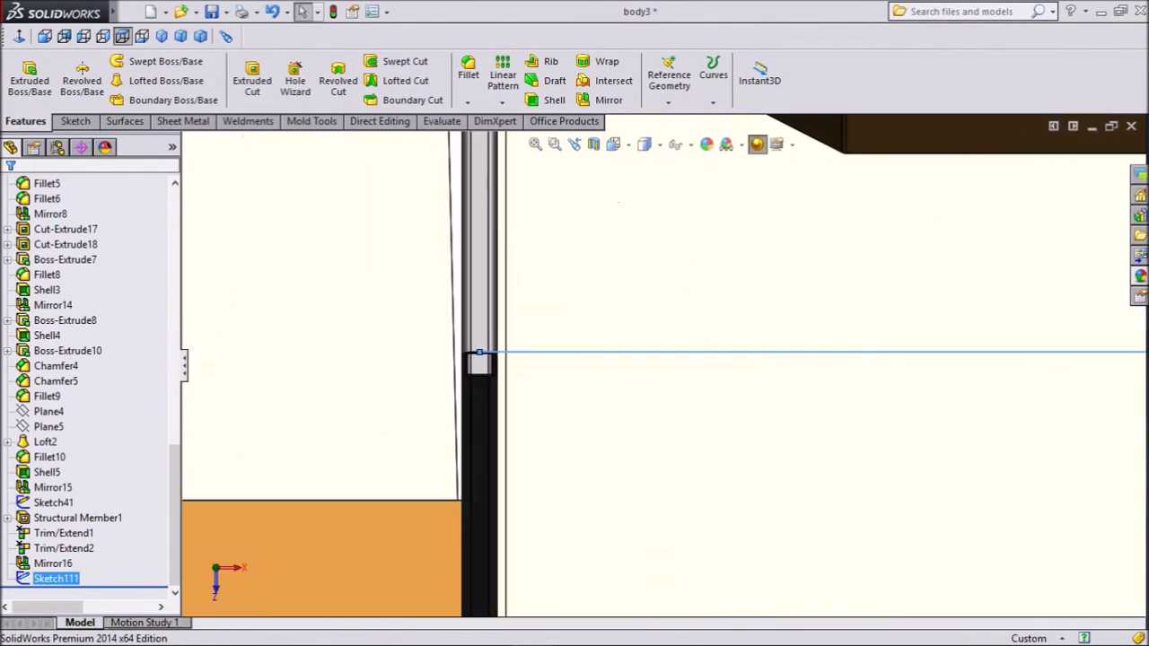
pyautogui.scroll(5, 664, 359)
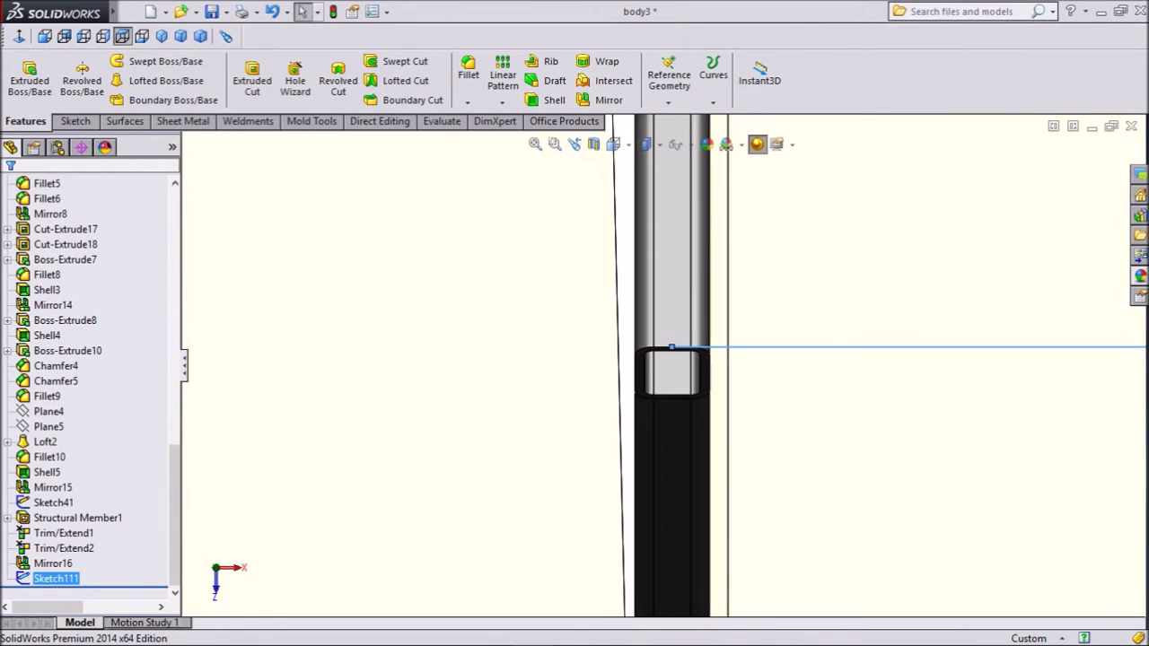
pyautogui.scroll(-5, 694, 352)
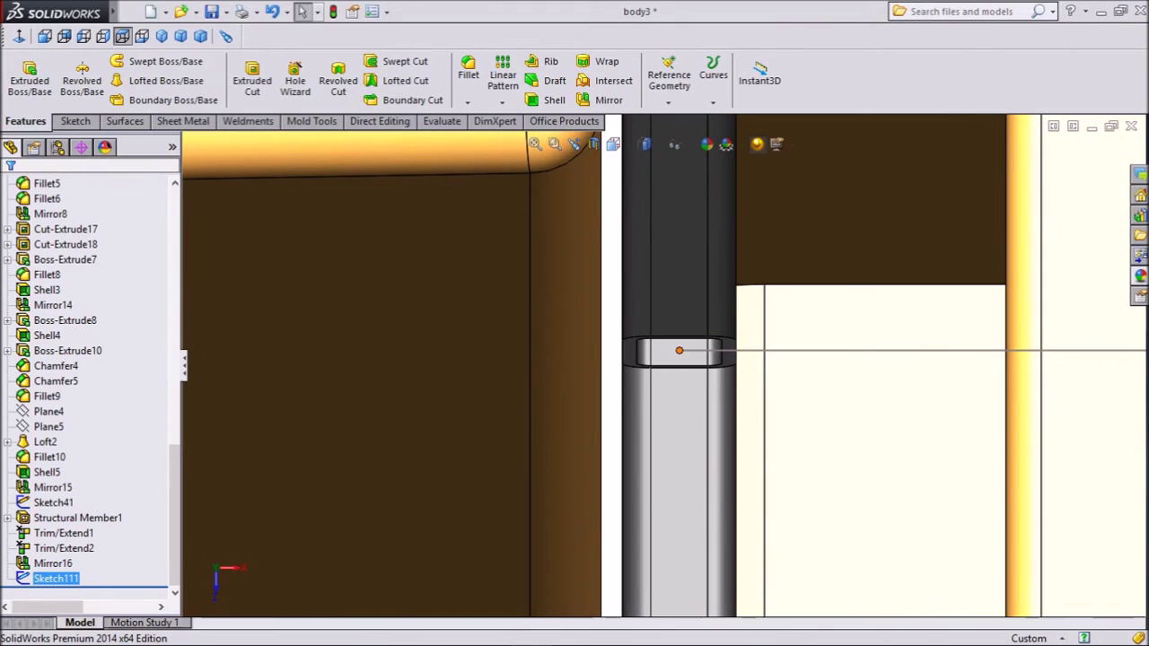
pyautogui.scroll(8, 663, 366)
pyautogui.click(663, 366)
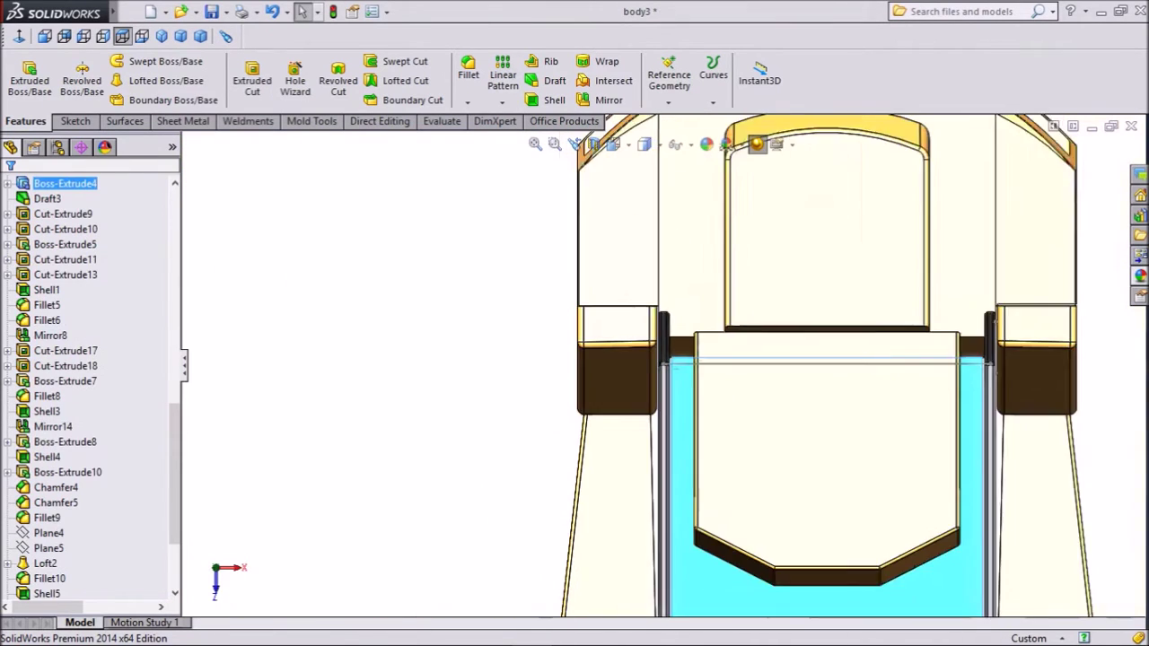
pyautogui.scroll(4, 664, 366)
pyautogui.moveTo(663, 366); pyautogui.dragTo(810, 400, button='middle')
pyautogui.press('Left')
pyautogui.press('Left')
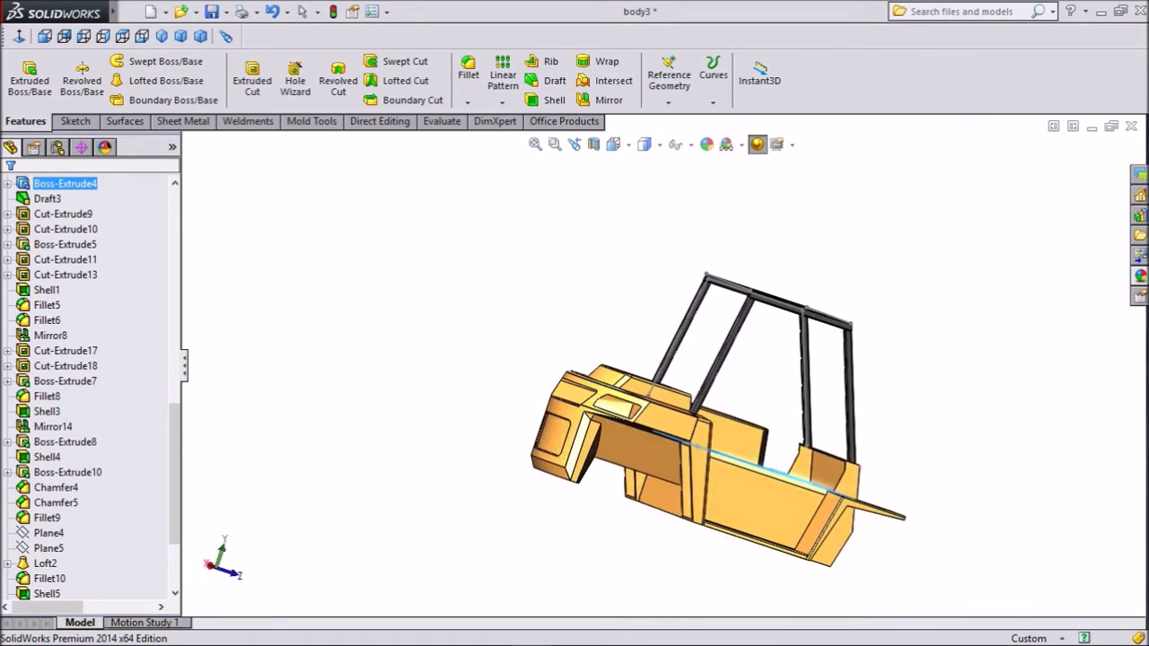
pyautogui.press('Up')
pyautogui.press('Up')
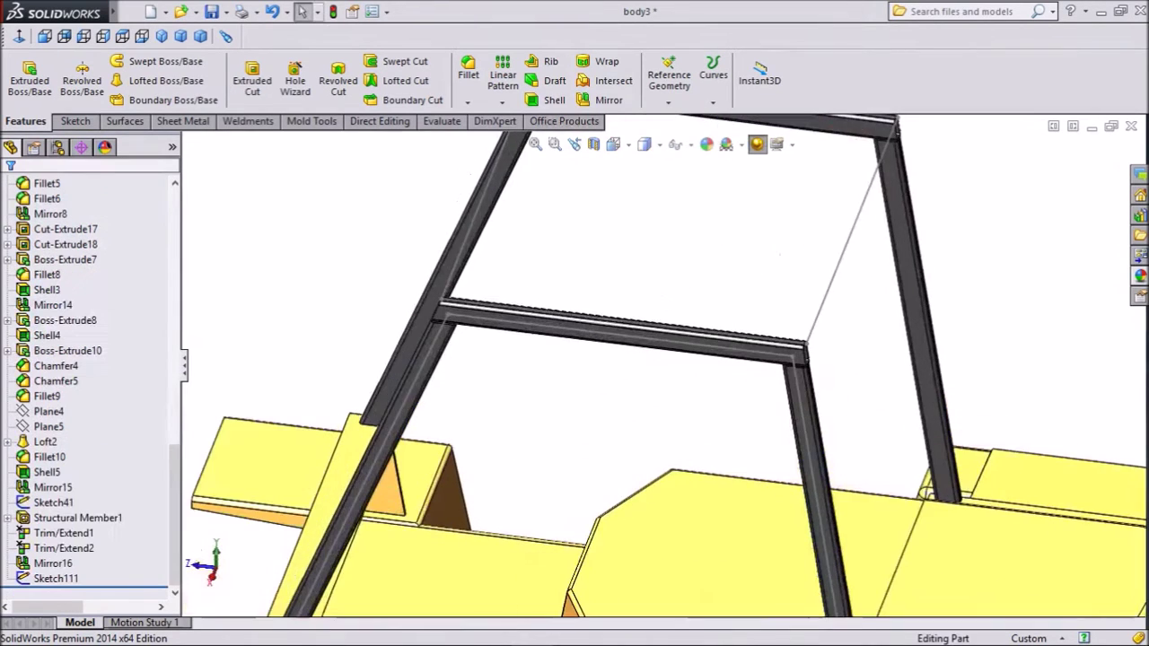
pyautogui.scroll(2, 664, 366)
pyautogui.moveTo(646, 340); pyautogui.dragTo(578, 314, button='middle')
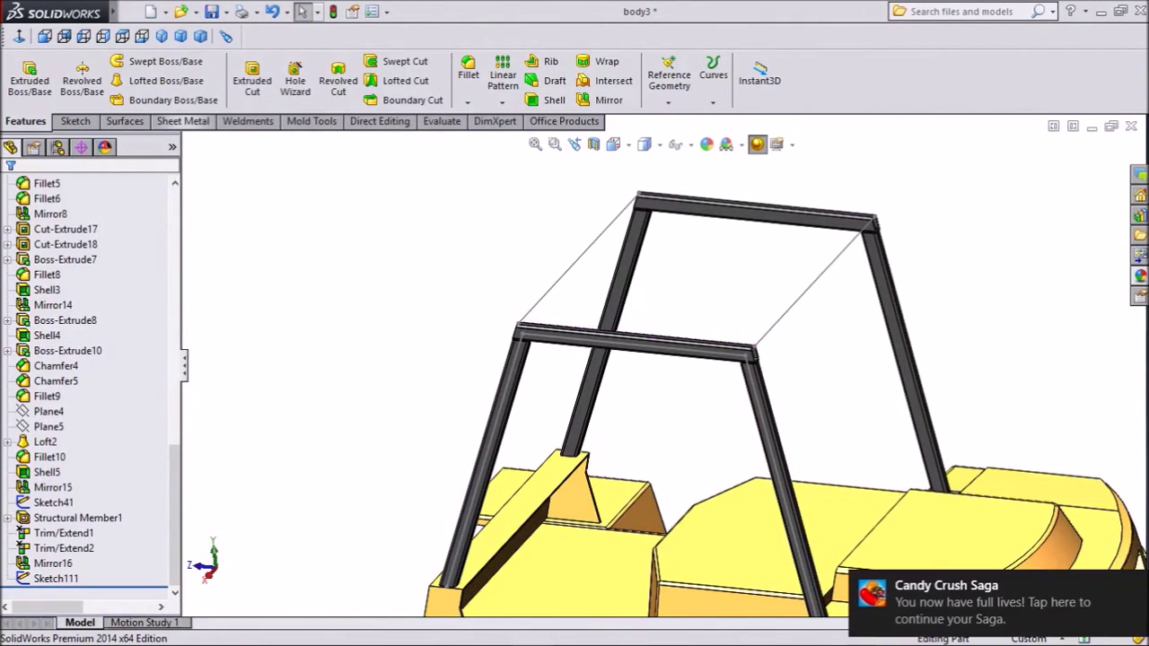
# Step: Start a structural member of iso rectangular tube, size 70 x 40 x 5, along the connecting line away from the rounded body end
pyautogui.click(248, 121)
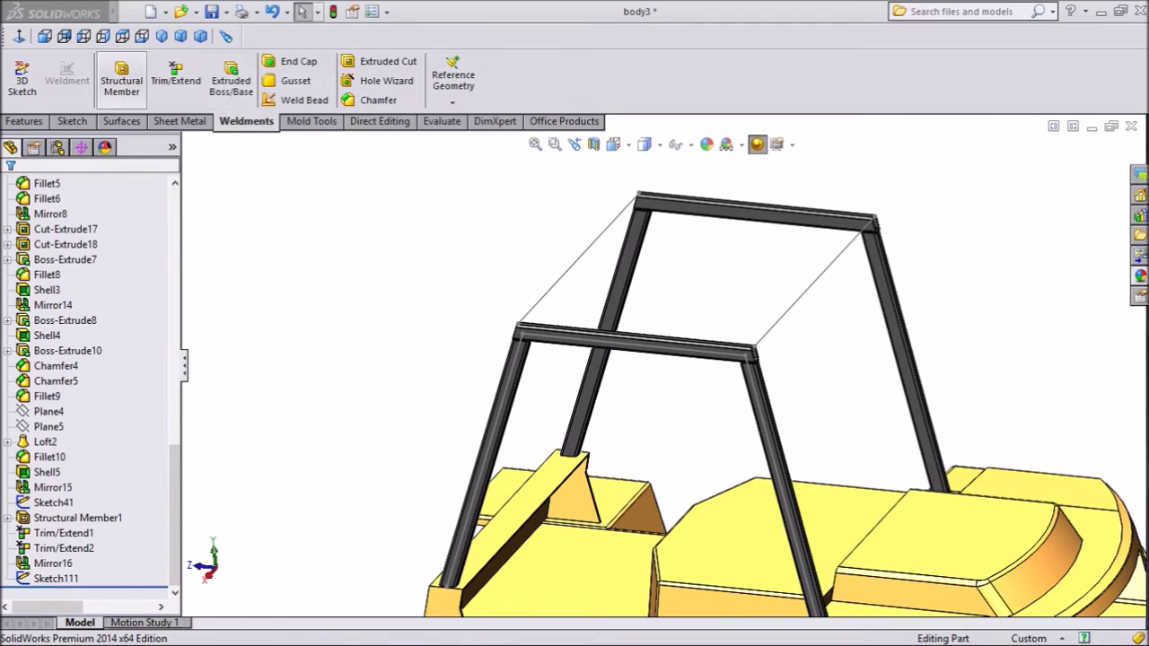
pyautogui.click(122, 79)
pyautogui.scroll(-1, 510, 235)
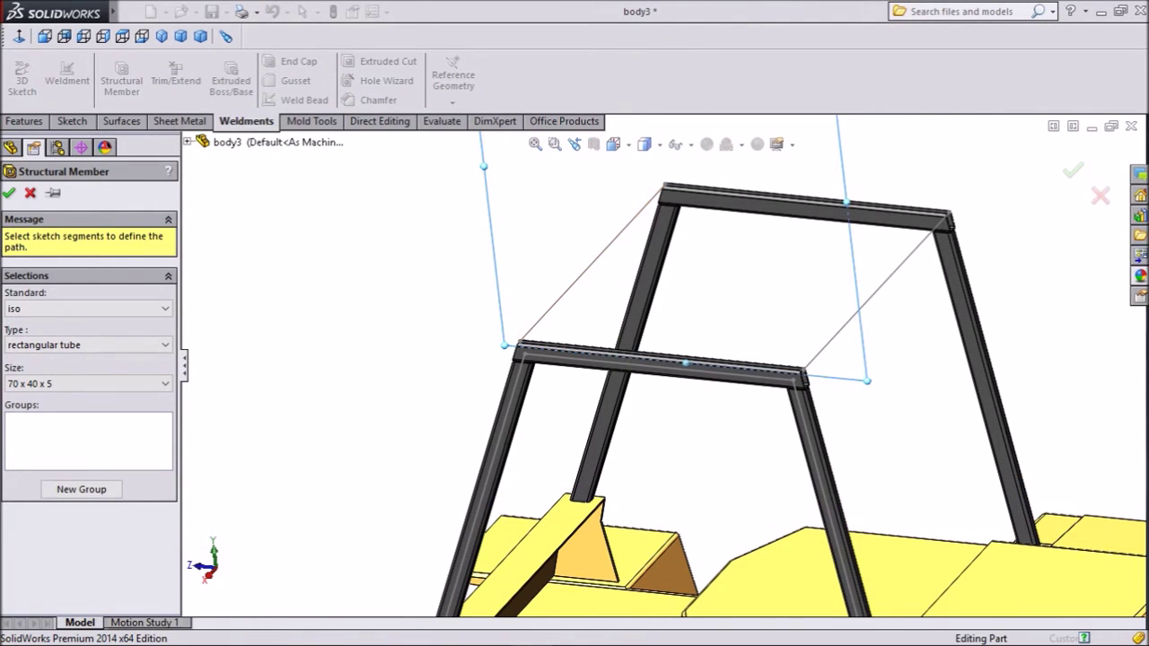
pyautogui.click(661, 186)
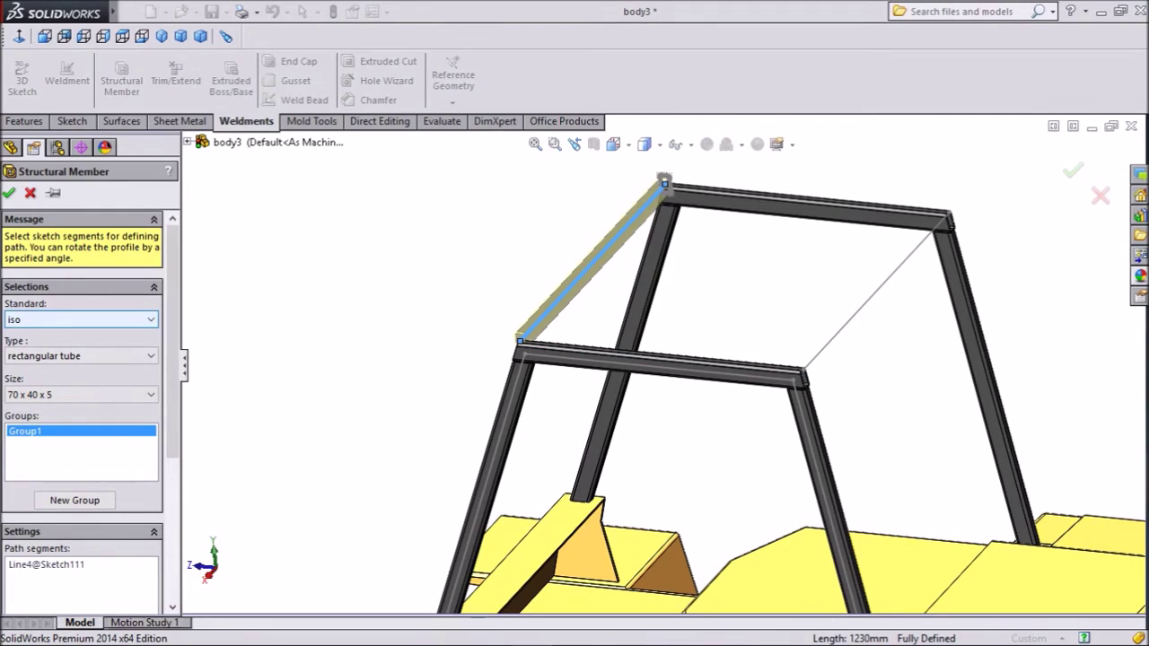
pyautogui.press('Tab')
pyautogui.press('Tab')
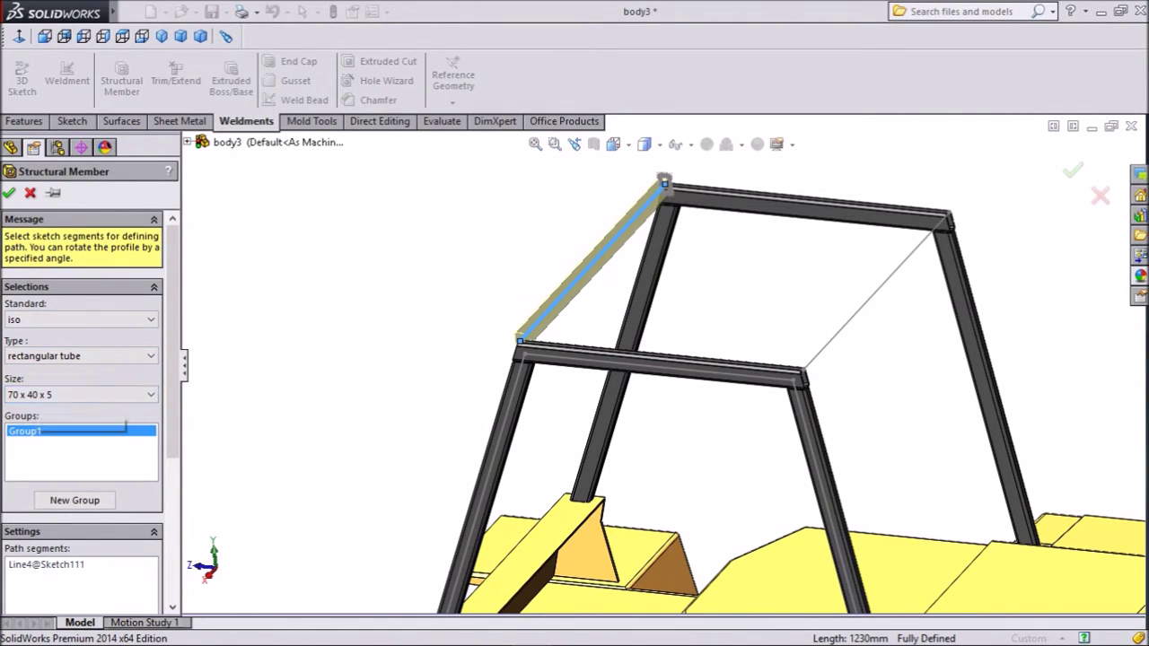
# Step: Relocate the tube profile so its upper outer corner lies on the connecting line, and create the cross tube
pyautogui.scroll(-5, 126, 429)
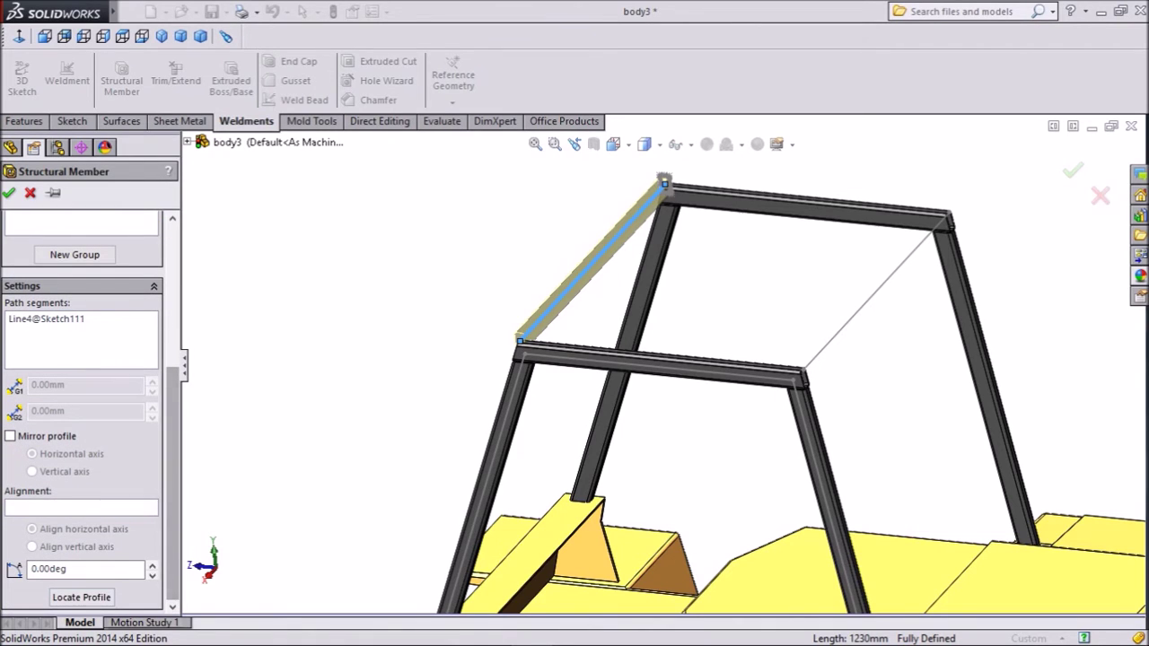
pyautogui.click(81, 597)
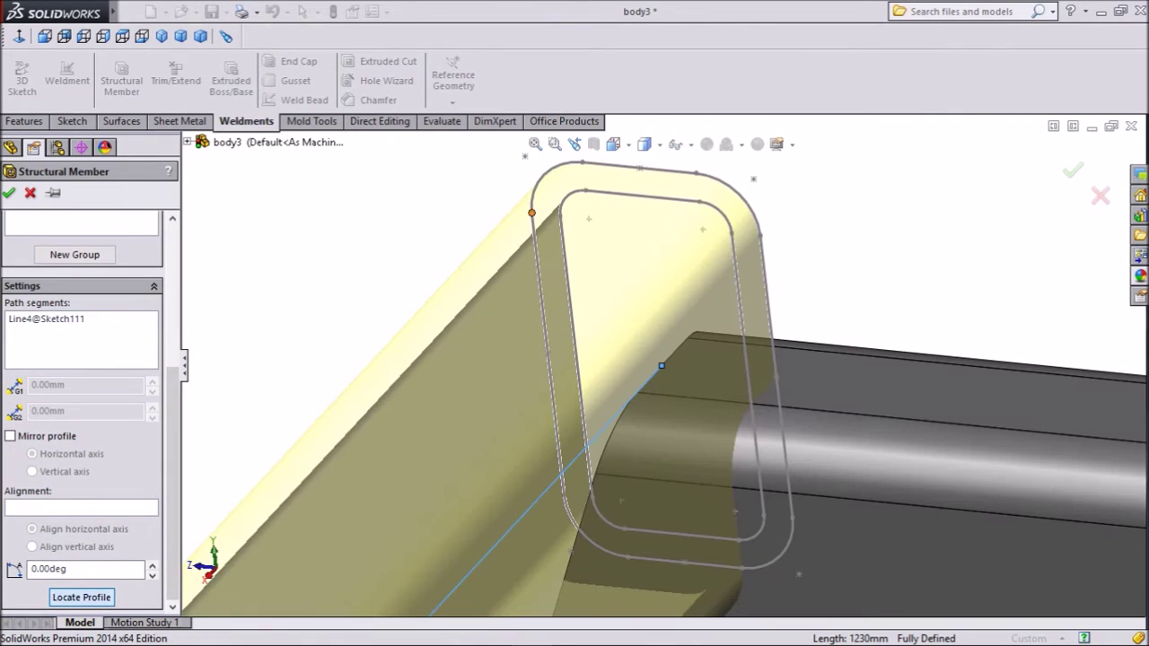
pyautogui.scroll(3, 662, 365)
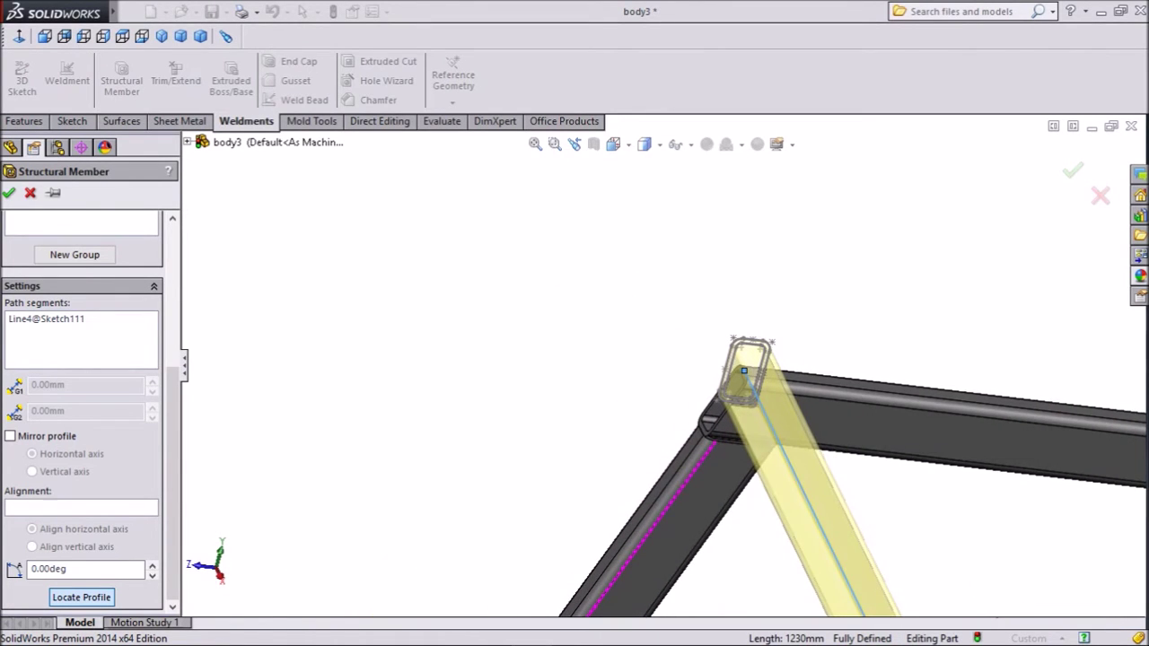
pyautogui.scroll(-4, 822, 367)
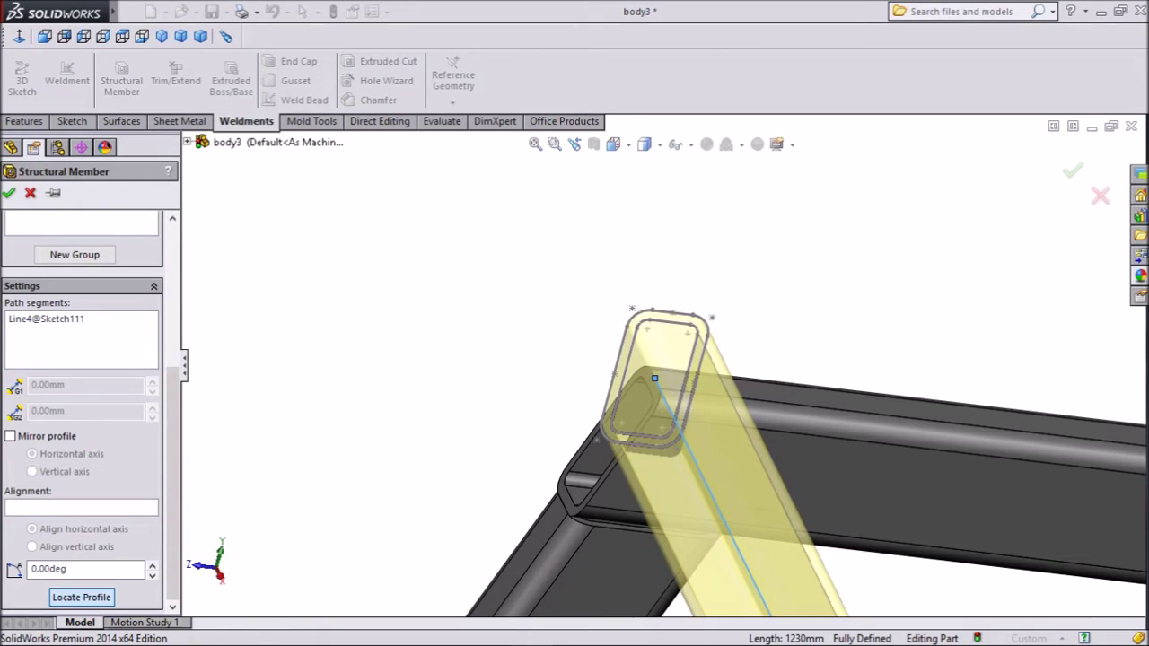
pyautogui.click(632, 308)
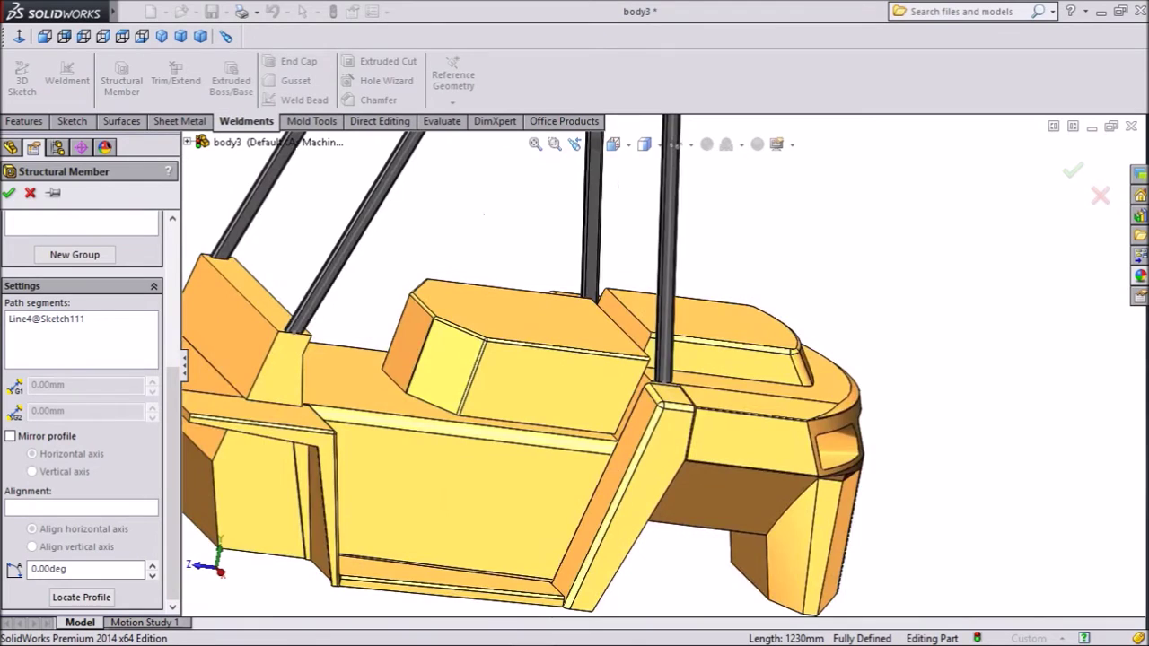
pyautogui.scroll(-9, 566, 190)
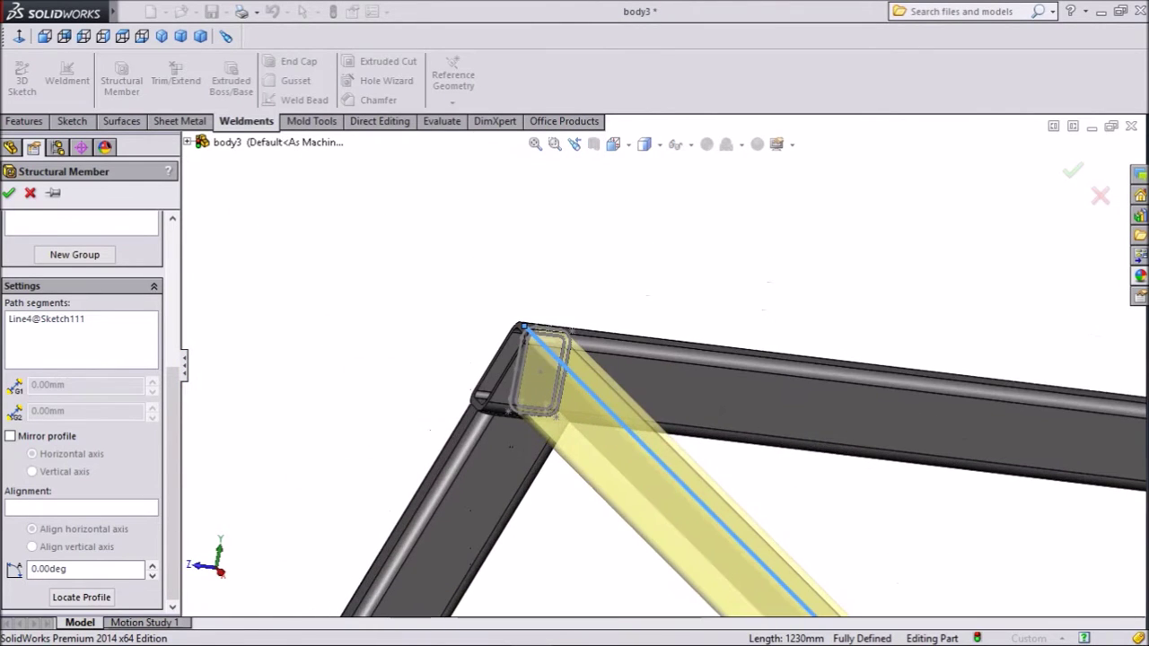
pyautogui.moveTo(667, 472); pyautogui.dragTo(612, 472, button='middle')
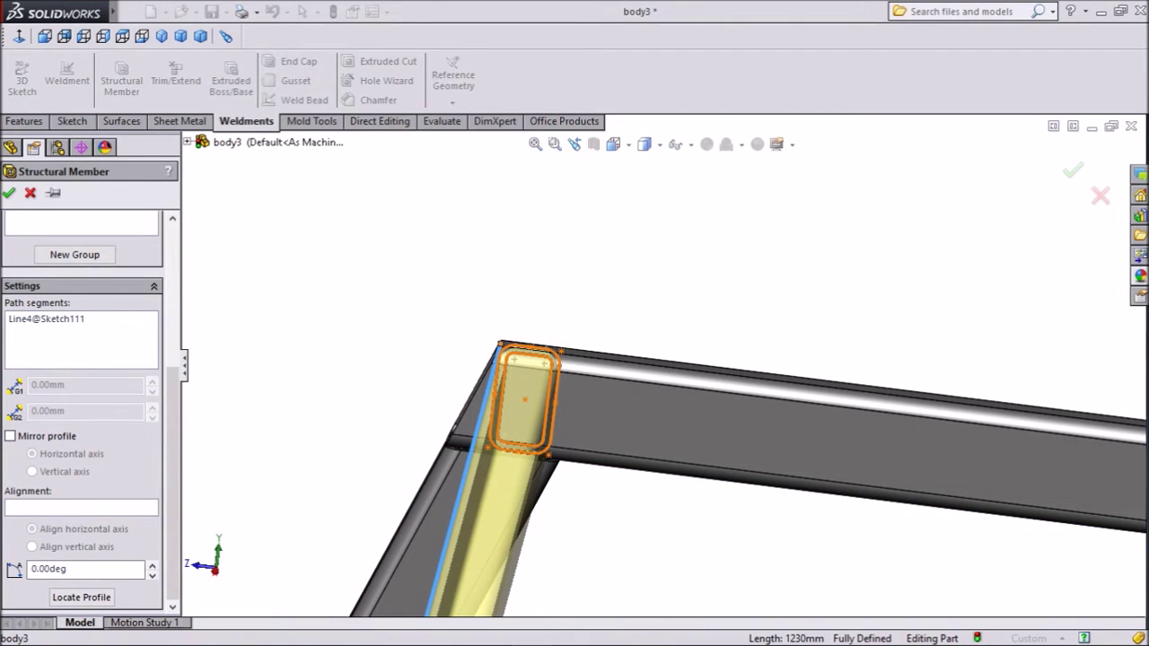
pyautogui.scroll(4, 662, 367)
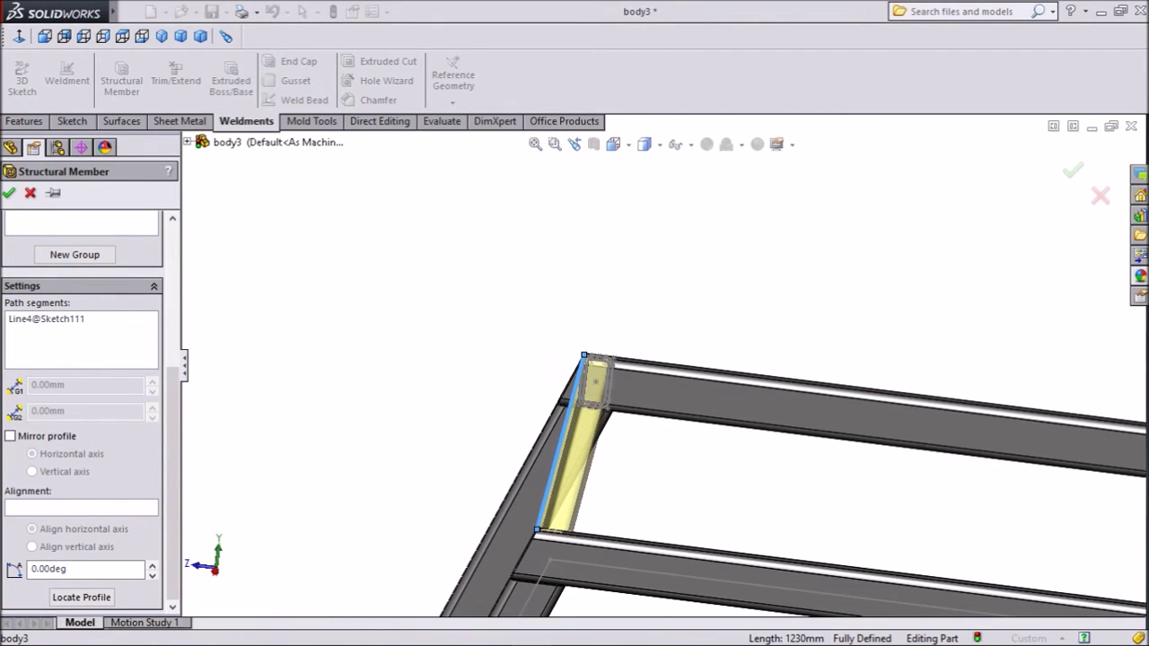
pyautogui.moveTo(520, 572); pyautogui.dragTo(645, 591, button='middle')
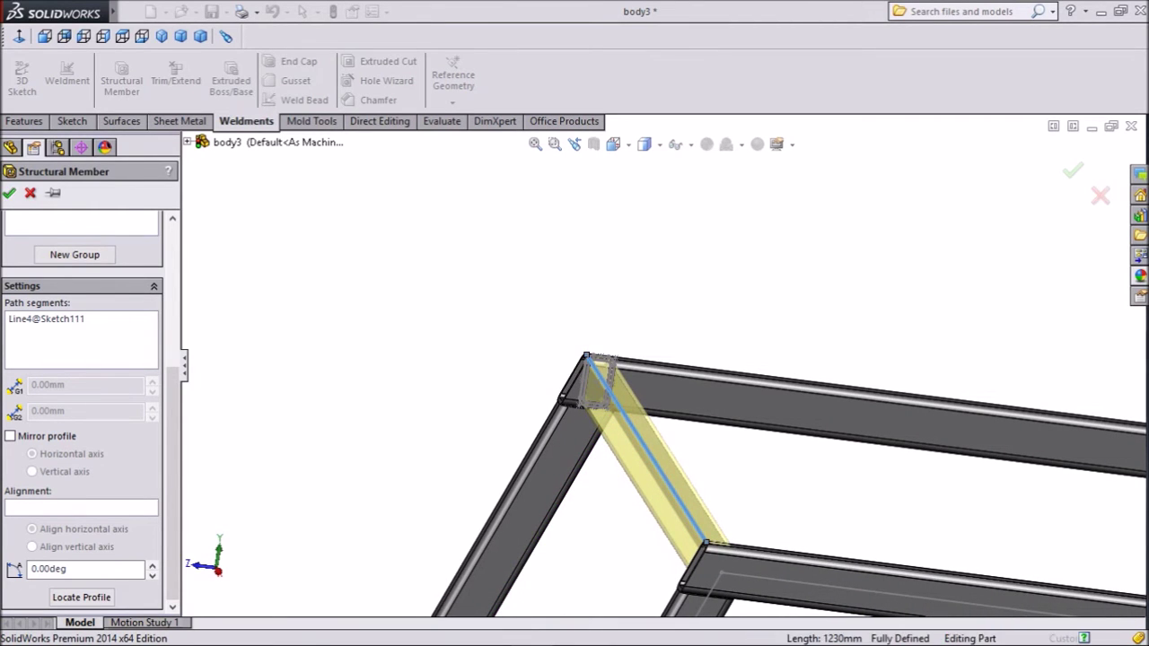
pyautogui.click(9, 193)
pyautogui.moveTo(507, 493); pyautogui.dragTo(561, 499, button='middle')
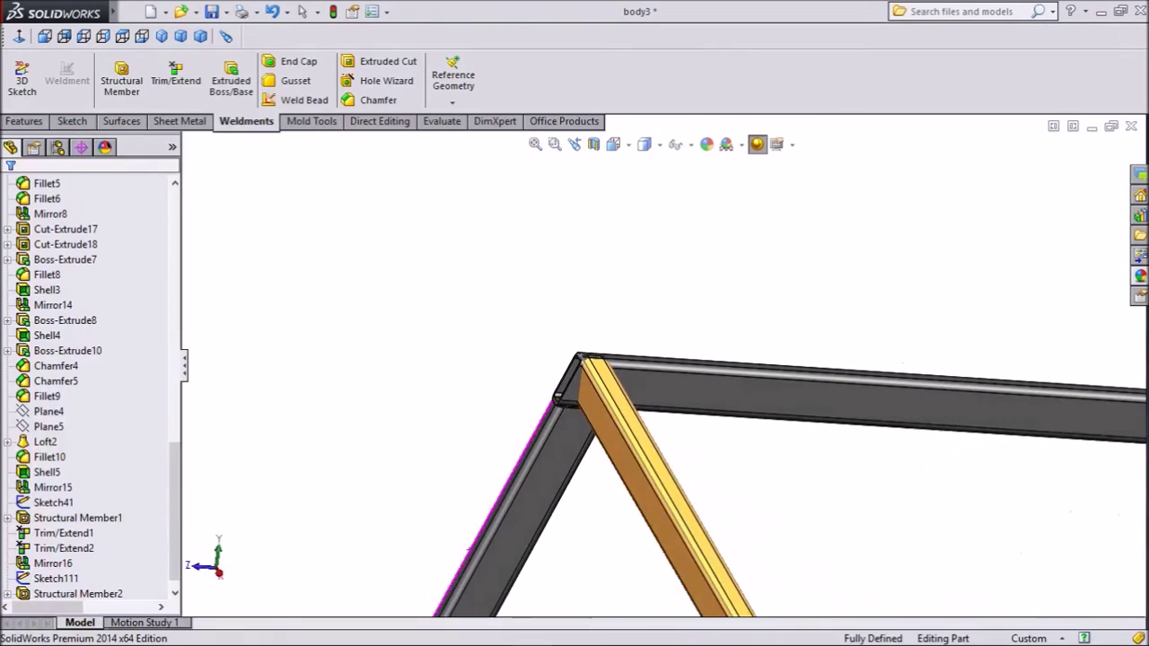
# Step: Set up a Trim/Extend of the new cross tube with the far upper tube's inner face and the near upper tube's top face as boundaries
pyautogui.click(176, 73)
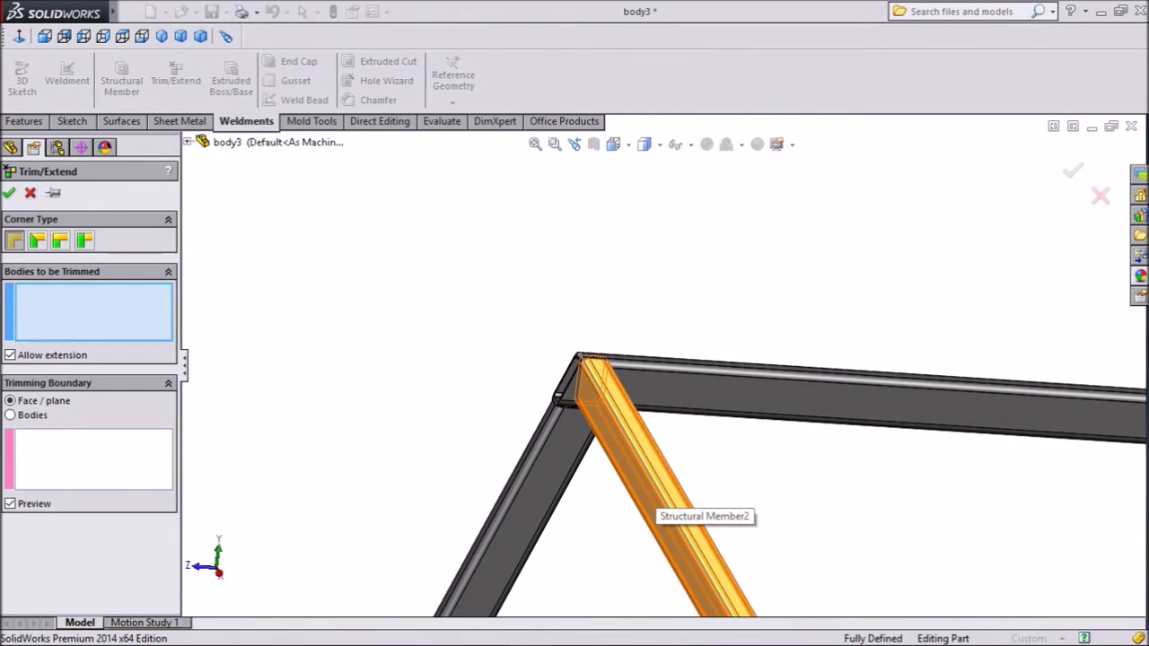
pyautogui.click(683, 502)
pyautogui.click(93, 460)
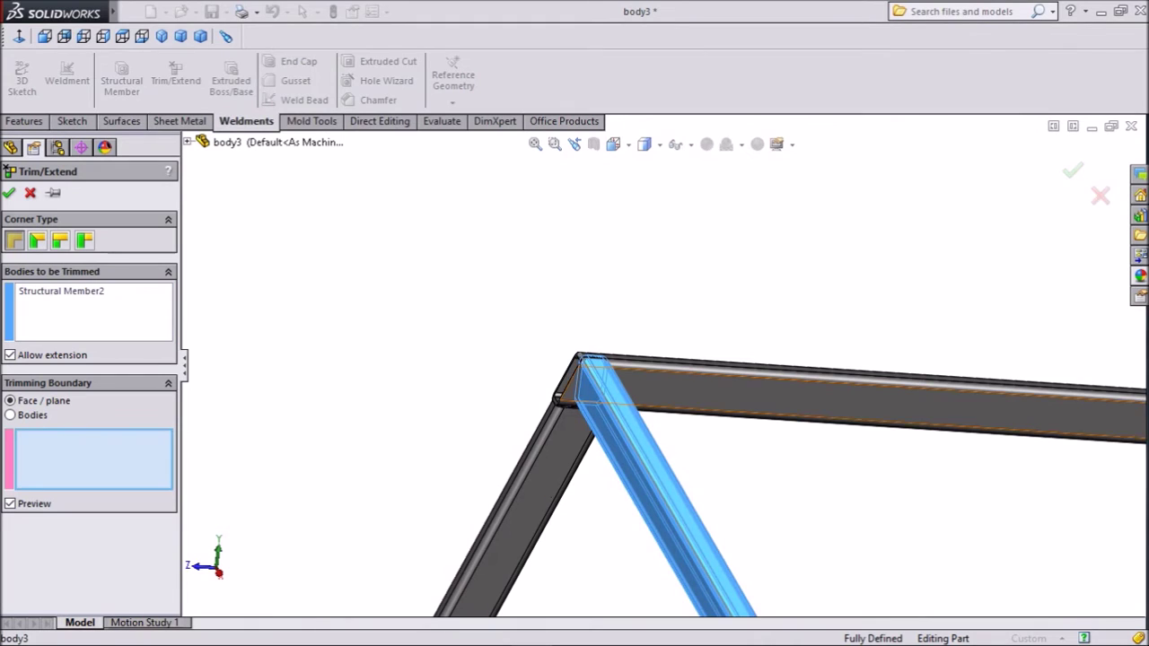
pyautogui.click(763, 397)
pyautogui.scroll(6, 763, 397)
pyautogui.moveTo(763, 384); pyautogui.dragTo(812, 444, button='middle')
pyautogui.scroll(-5, 830, 574)
pyautogui.click(998, 441)
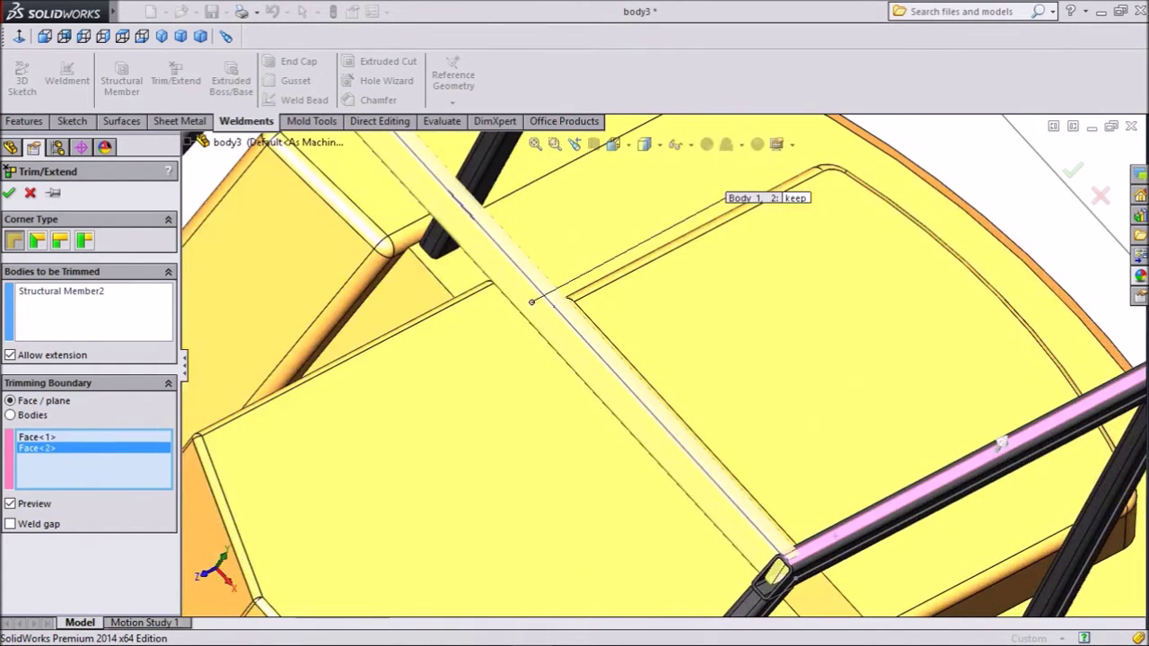
# Step: Replace the top-face trimming boundary with the same upper tube's inner side face and apply the cross tube trim
pyautogui.scroll(3, 590, 162)
pyautogui.scroll(1, 593, 175)
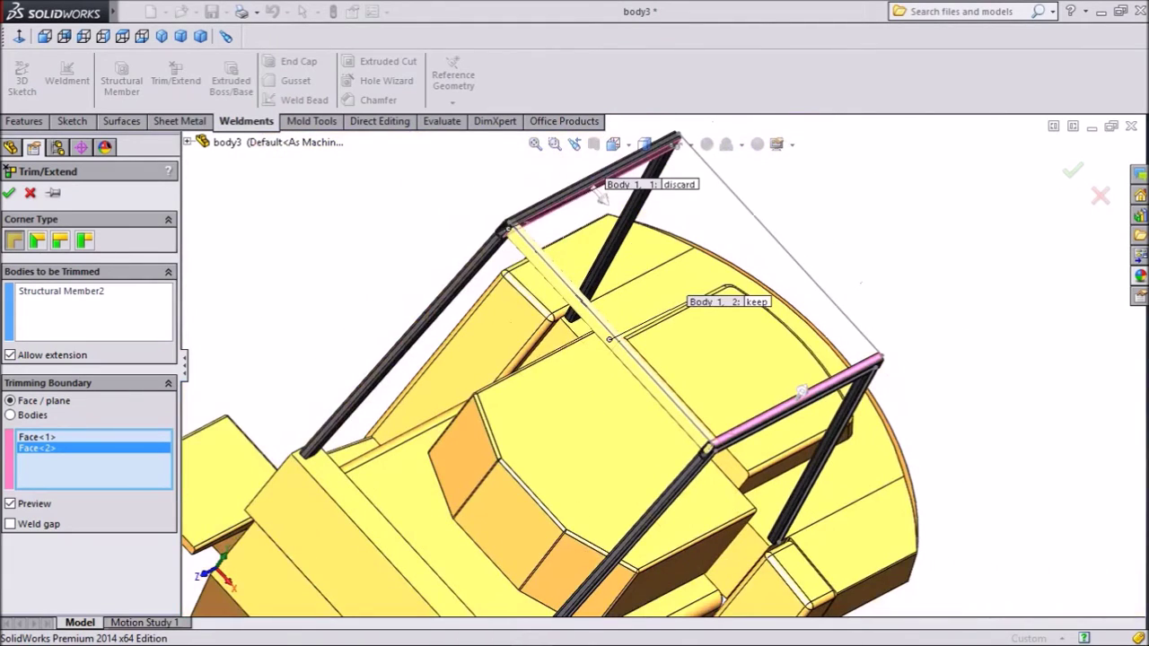
pyautogui.moveTo(601, 198); pyautogui.dragTo(718, 293, button='middle')
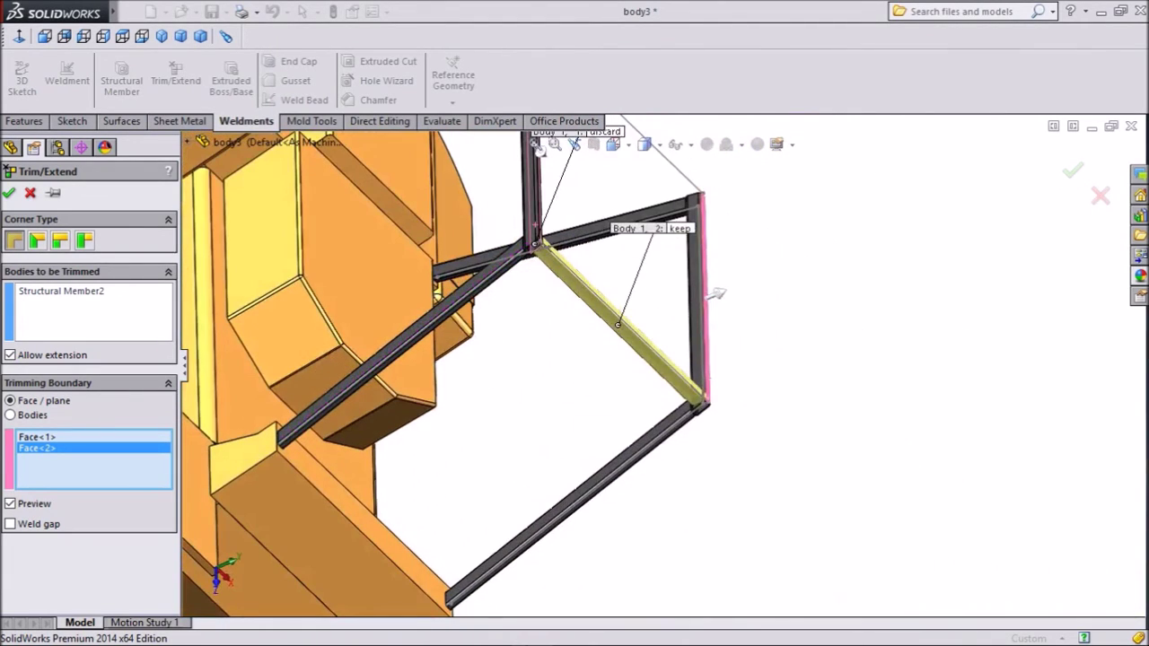
pyautogui.scroll(-2, 718, 290)
pyautogui.scroll(-3, 762, 264)
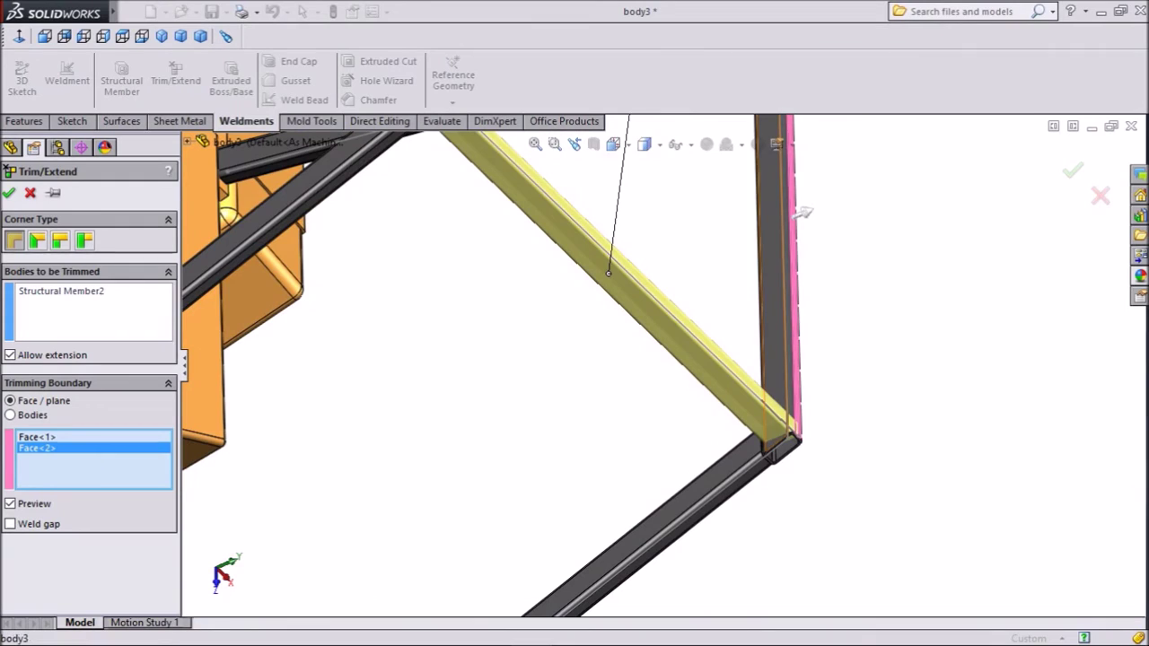
pyautogui.click(761, 213)
pyautogui.rightClick(94, 446)
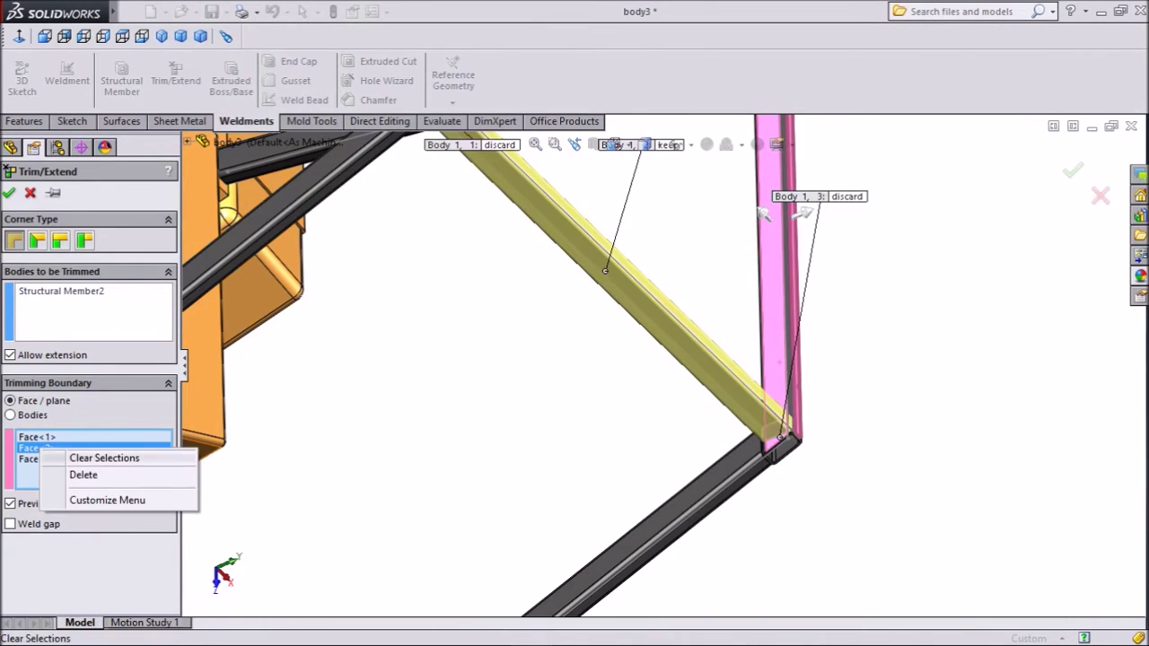
pyautogui.click(126, 472)
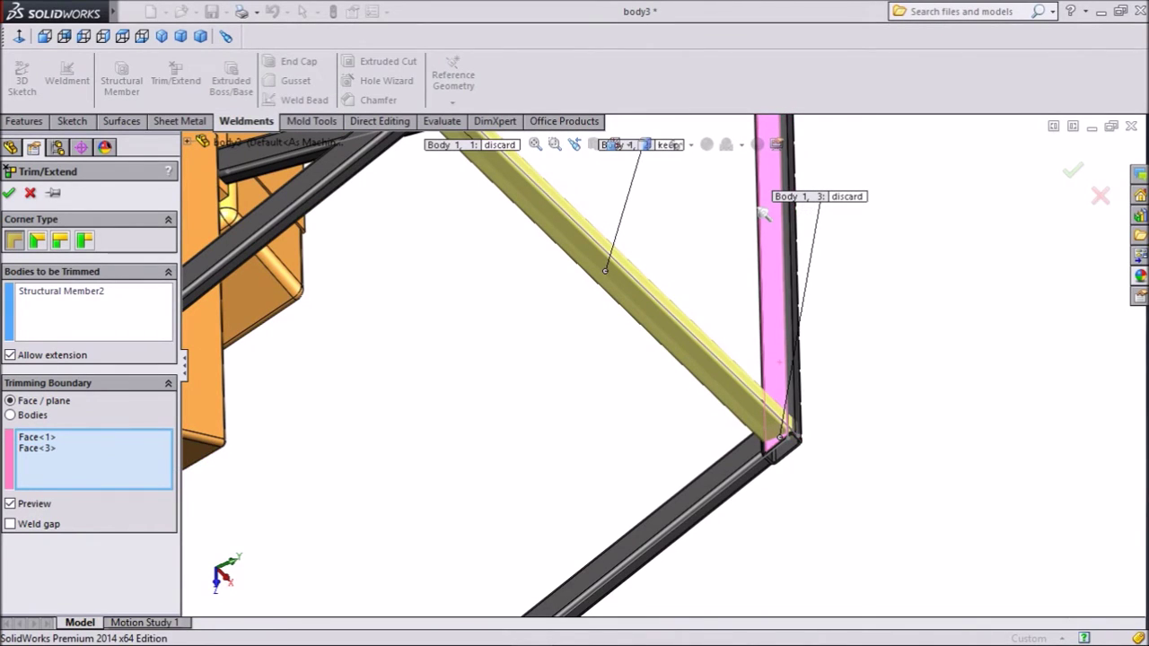
pyautogui.press('Return')
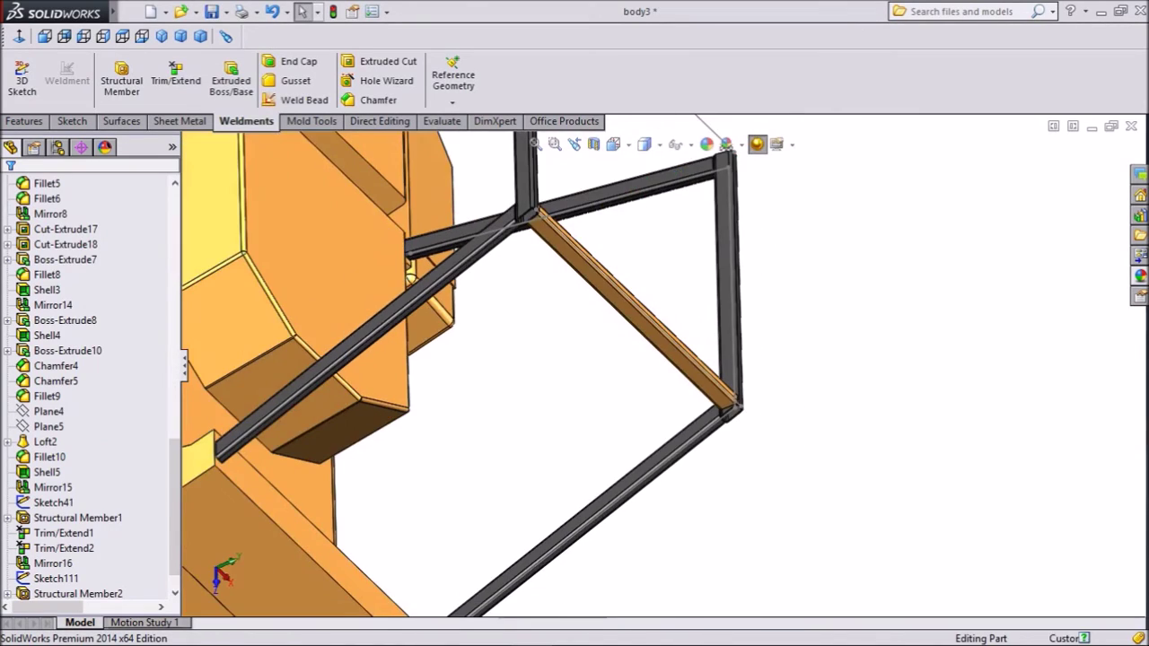
# Step: Start another structural member of iso rectangular tube, size 70 x 40 x 5, along the connecting line nearest the rounded body end
pyautogui.moveTo(738, 310); pyautogui.dragTo(549, 223, button='middle')
pyautogui.scroll(-3, 611, 287)
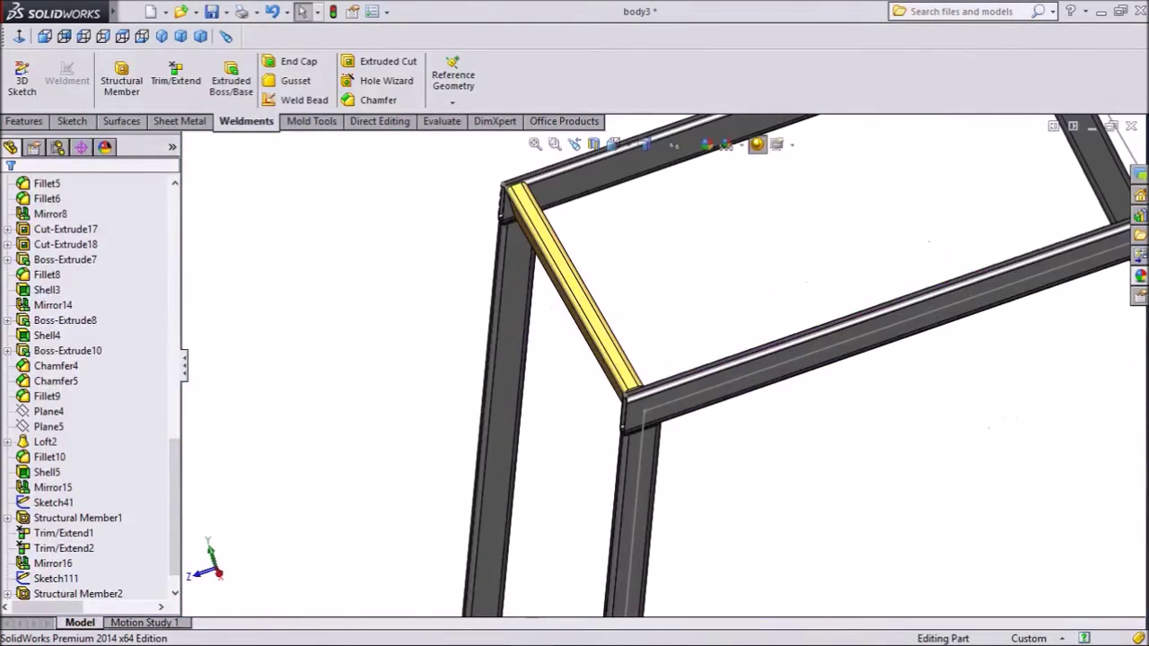
pyautogui.scroll(4, 611, 288)
pyautogui.moveTo(902, 309); pyautogui.dragTo(794, 339, button='middle')
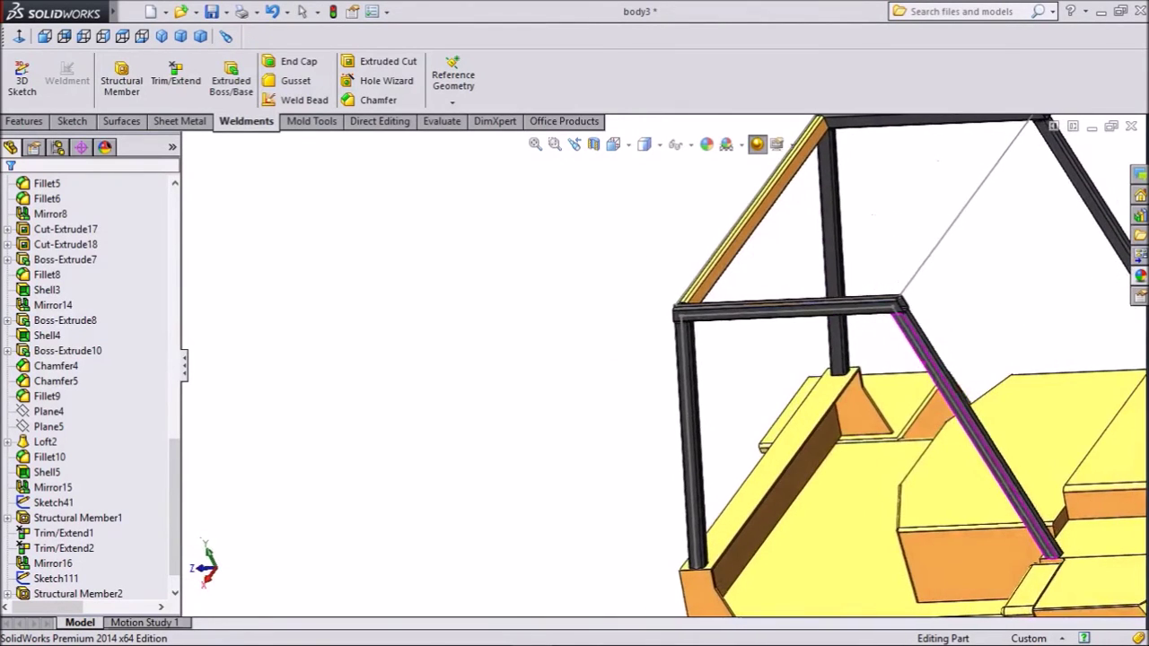
pyautogui.scroll(-3, 942, 242)
pyautogui.scroll(3, 557, 403)
pyautogui.scroll(-1, 1002, 183)
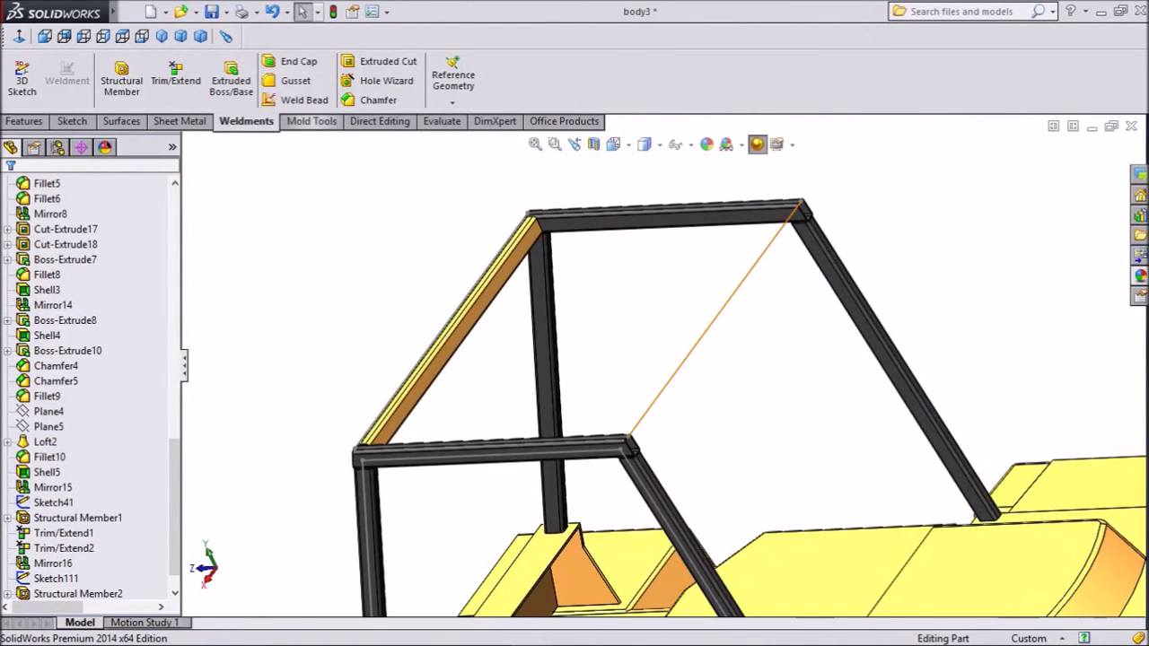
pyautogui.click(121, 79)
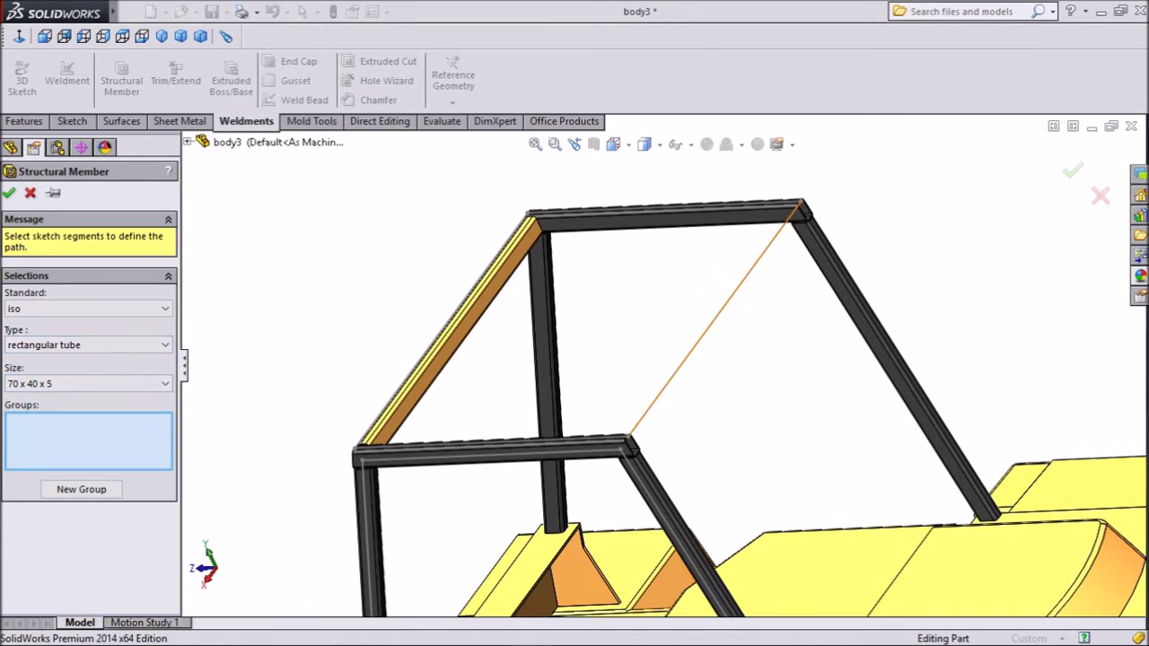
pyautogui.click(795, 203)
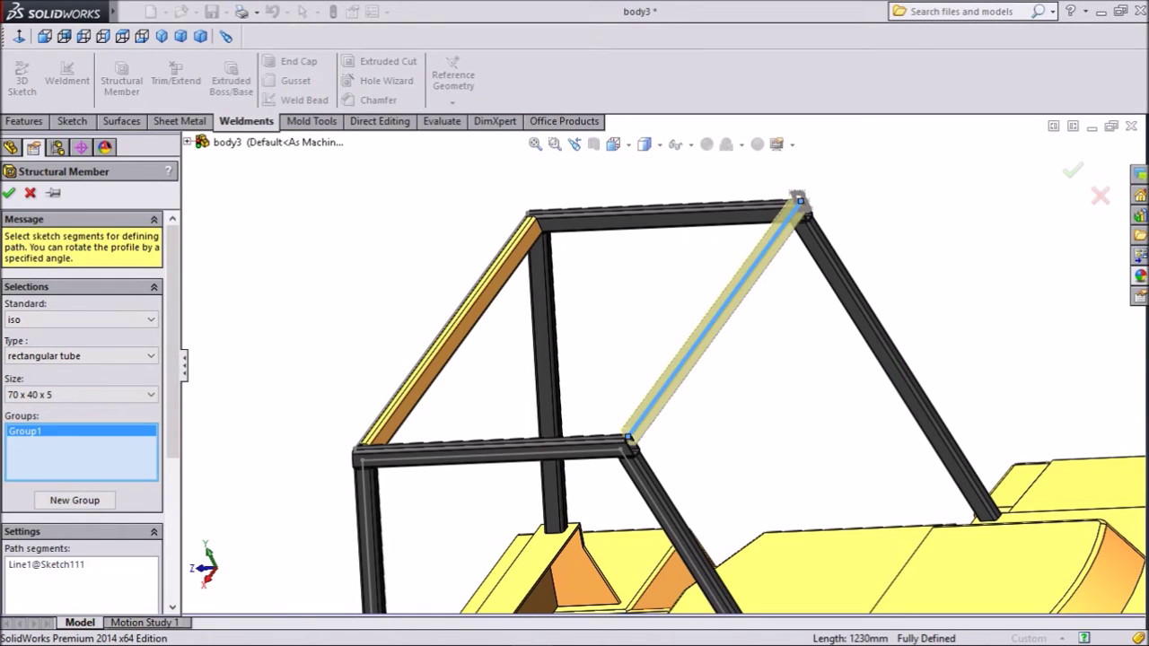
# Step: Relocate the second cross tube's profile so its upper outer corner lies on the connecting line, and create the tube
pyautogui.moveTo(172, 343); pyautogui.dragTo(173, 485)
pyautogui.click(81, 597)
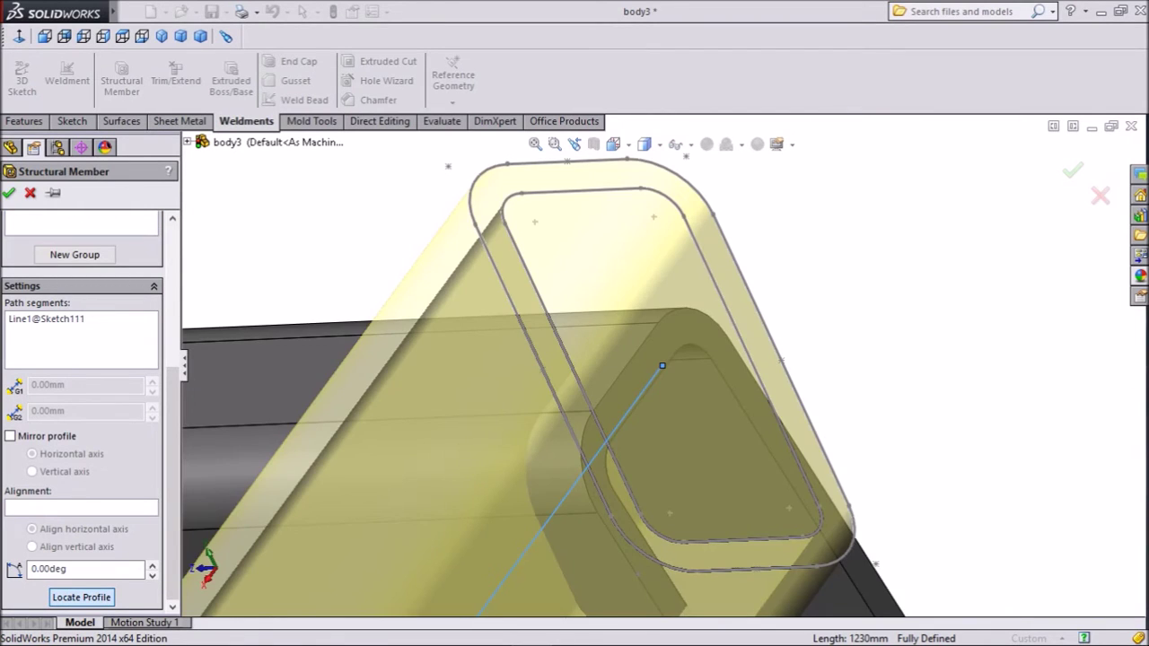
pyautogui.scroll(11, 662, 365)
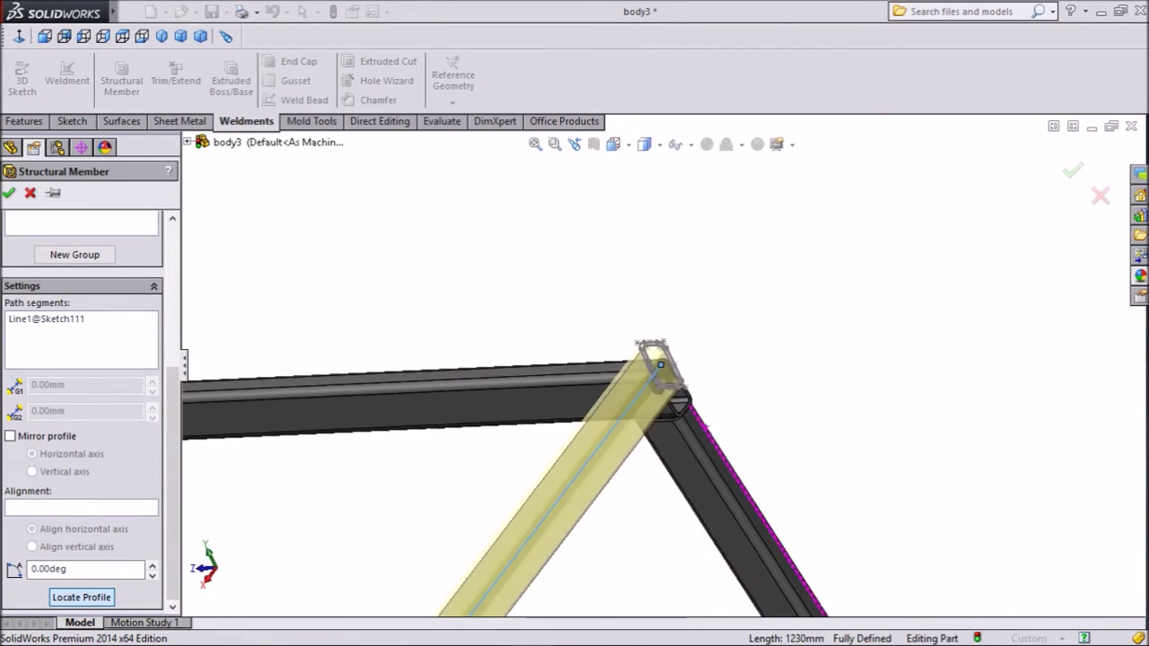
pyautogui.moveTo(662, 365); pyautogui.dragTo(444, 382, button='middle')
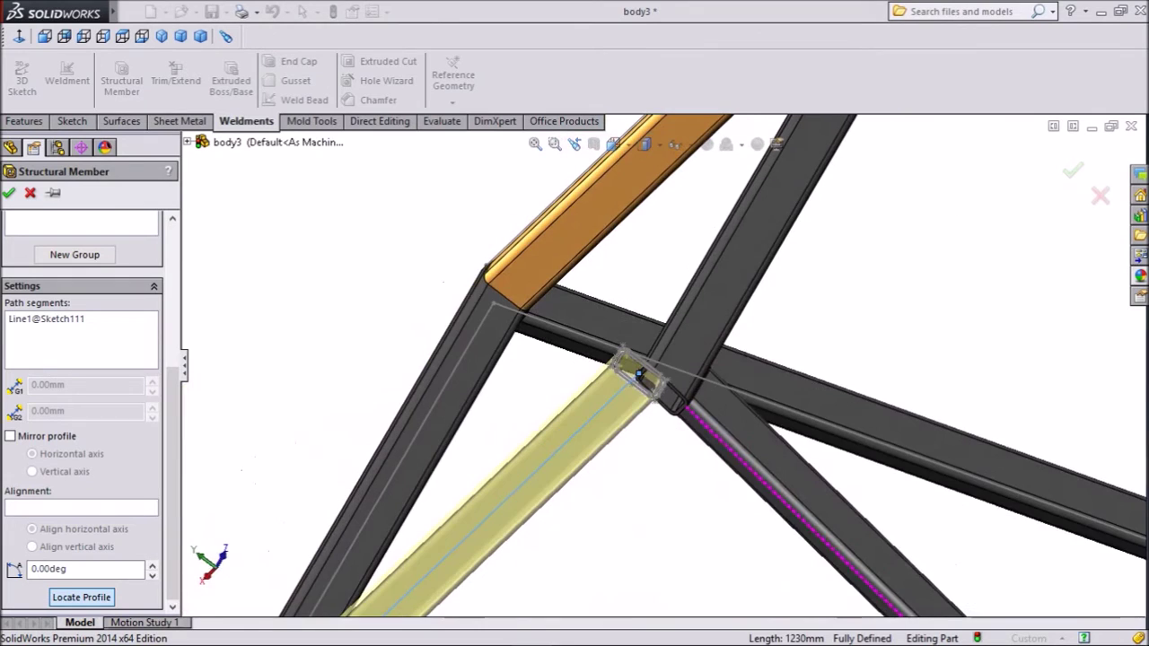
pyautogui.scroll(-5, 646, 363)
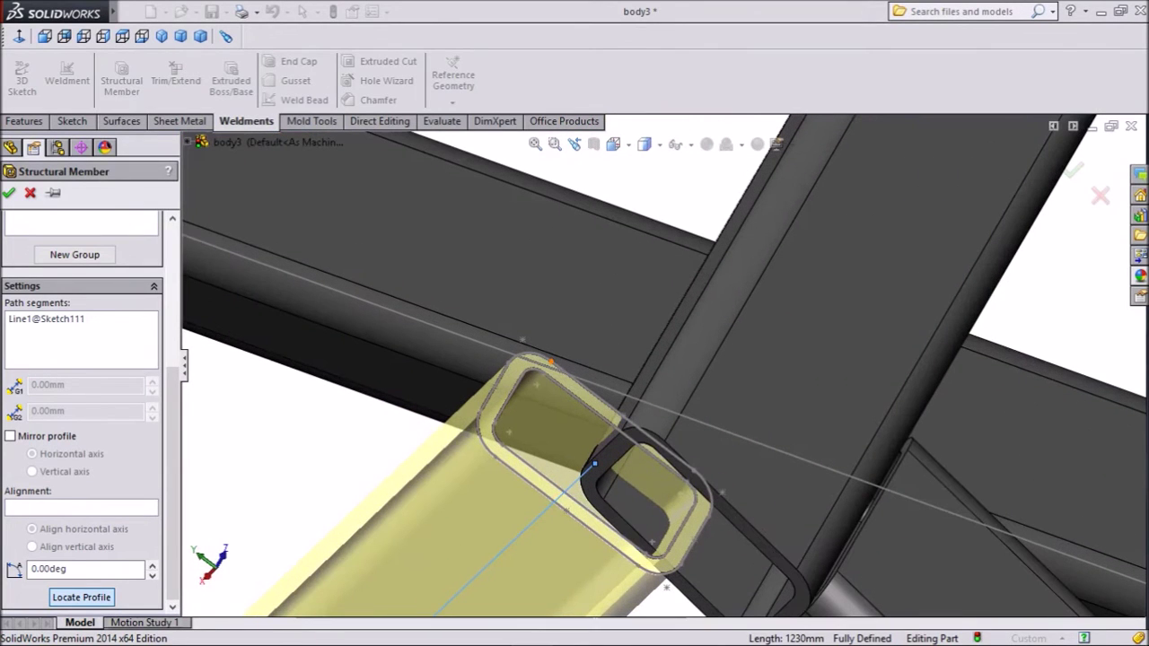
pyautogui.click(467, 434)
pyautogui.scroll(10, 646, 363)
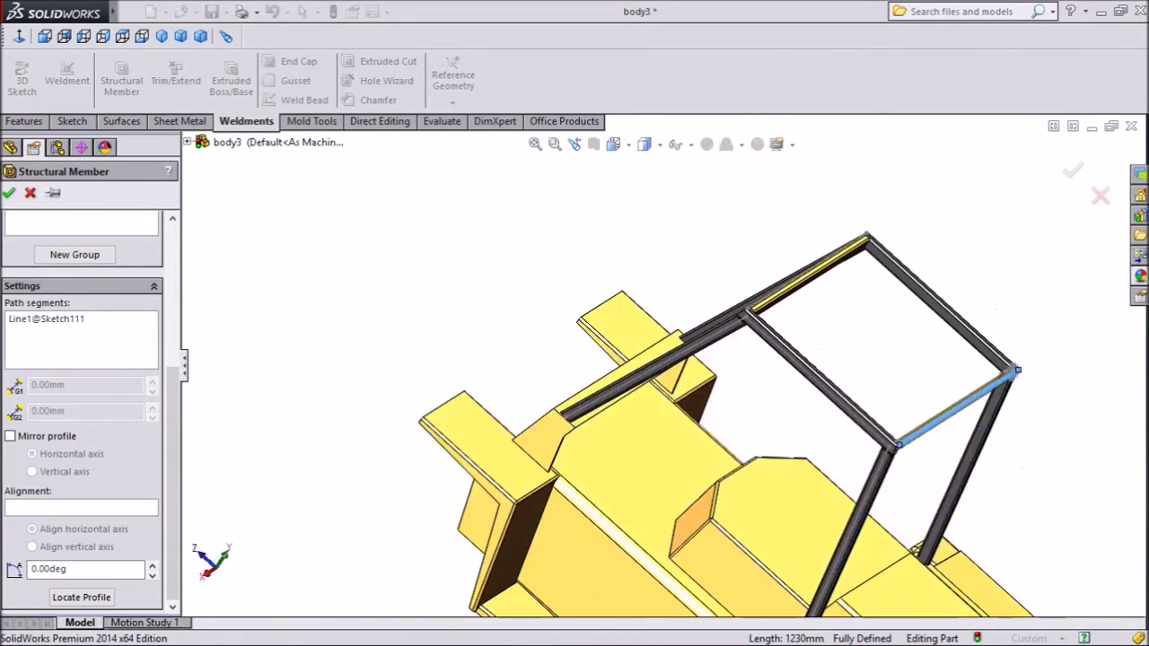
pyautogui.scroll(-8, 889, 503)
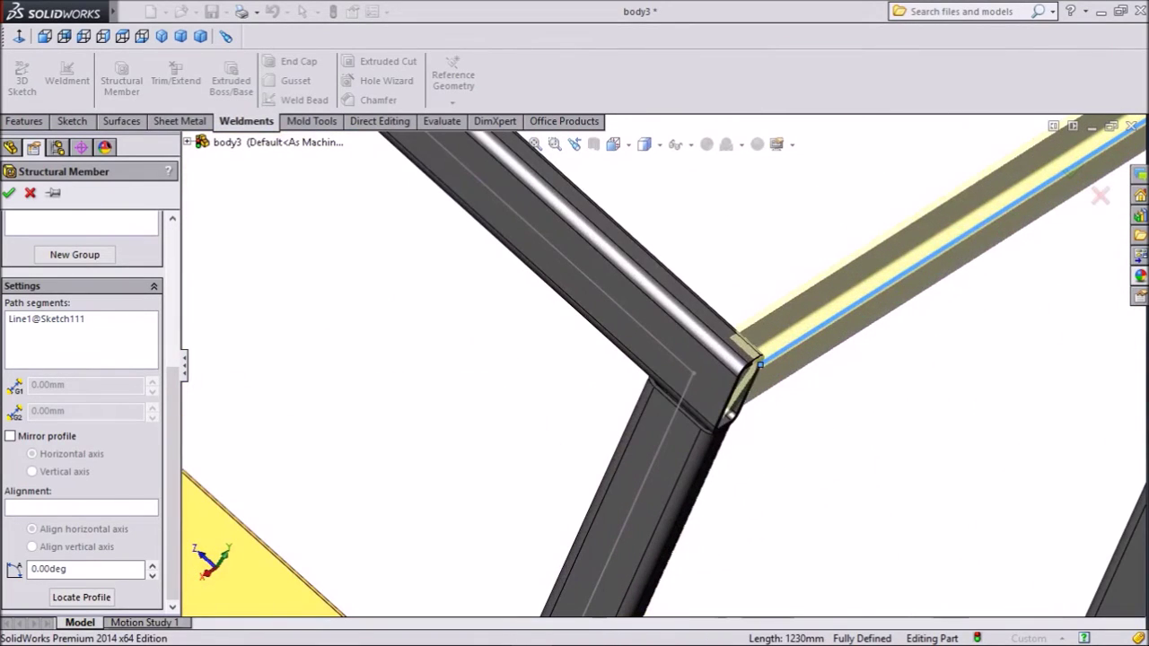
pyautogui.click(9, 192)
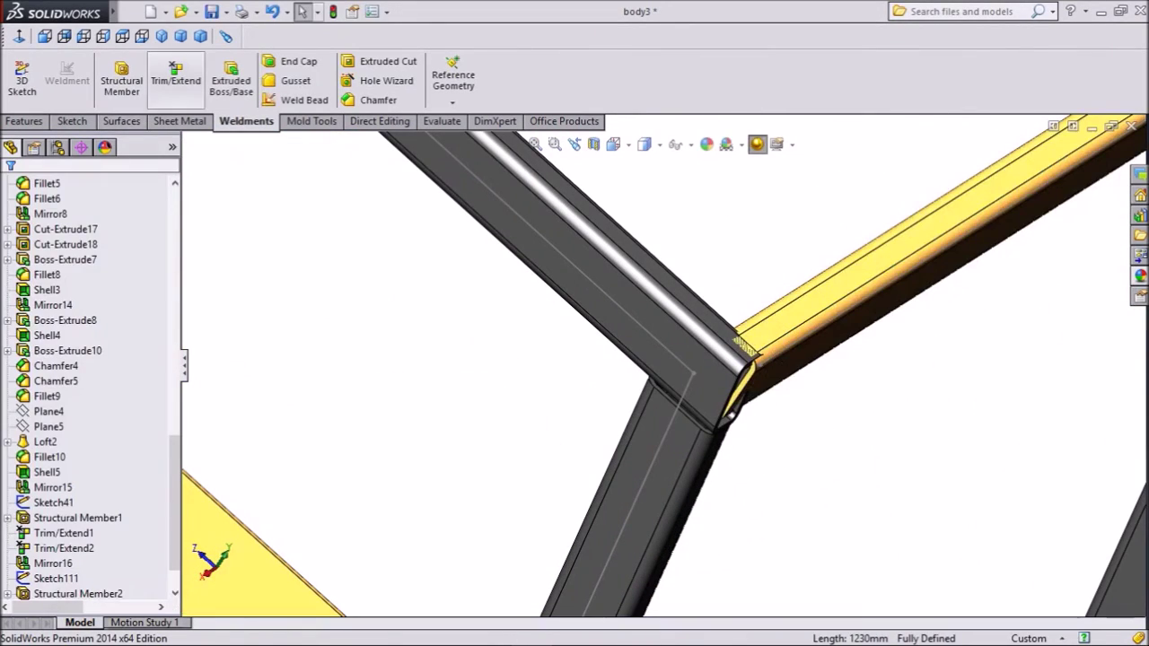
# Step: Trim the second cross tube's two ends with Trim/Extend, using the inner side faces of both upper tubes as boundaries
pyautogui.click(176, 79)
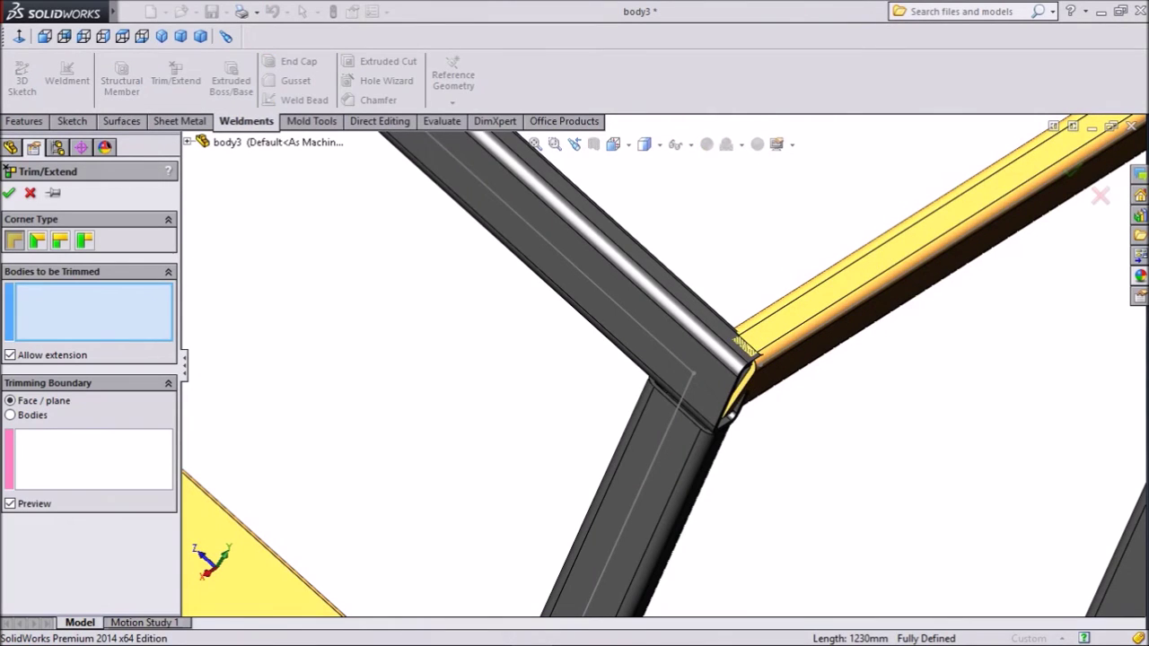
pyautogui.click(730, 411)
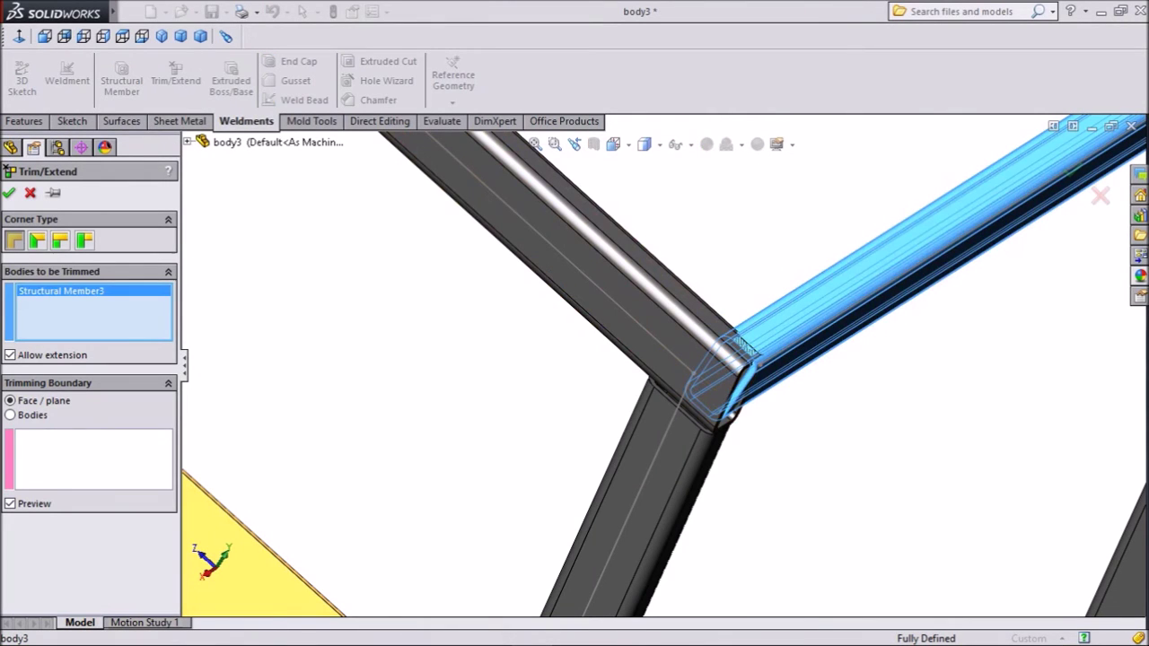
pyautogui.click(93, 460)
pyautogui.scroll(5, 664, 368)
pyautogui.scroll(-4, 1002, 125)
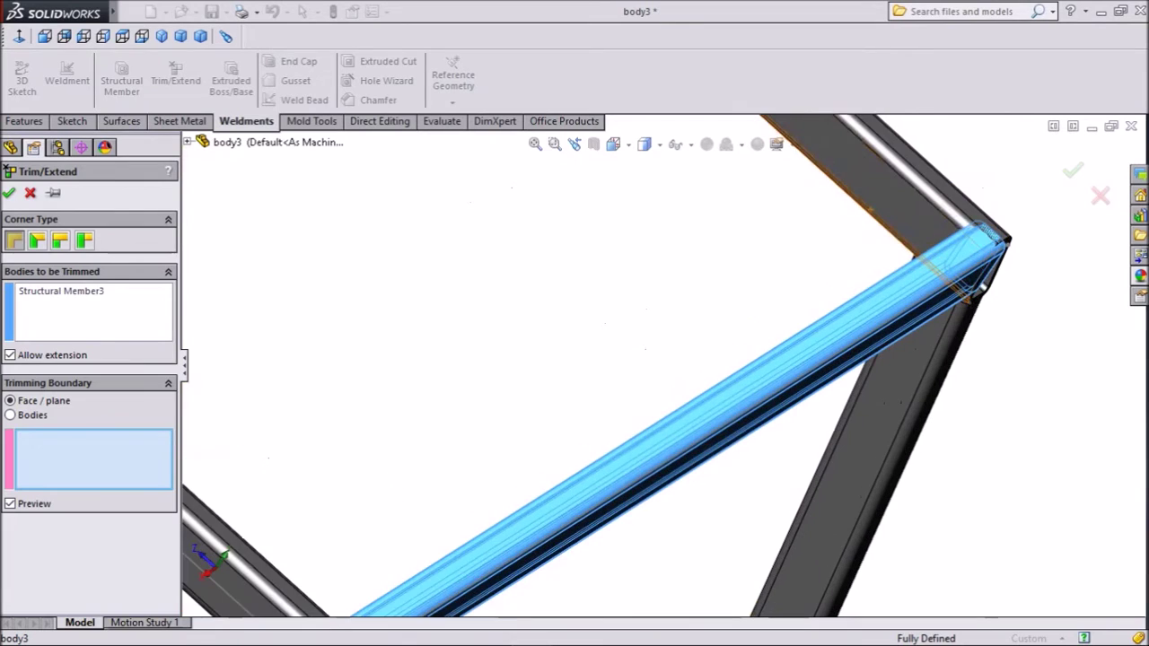
pyautogui.click(974, 281)
pyautogui.scroll(4, 636, 371)
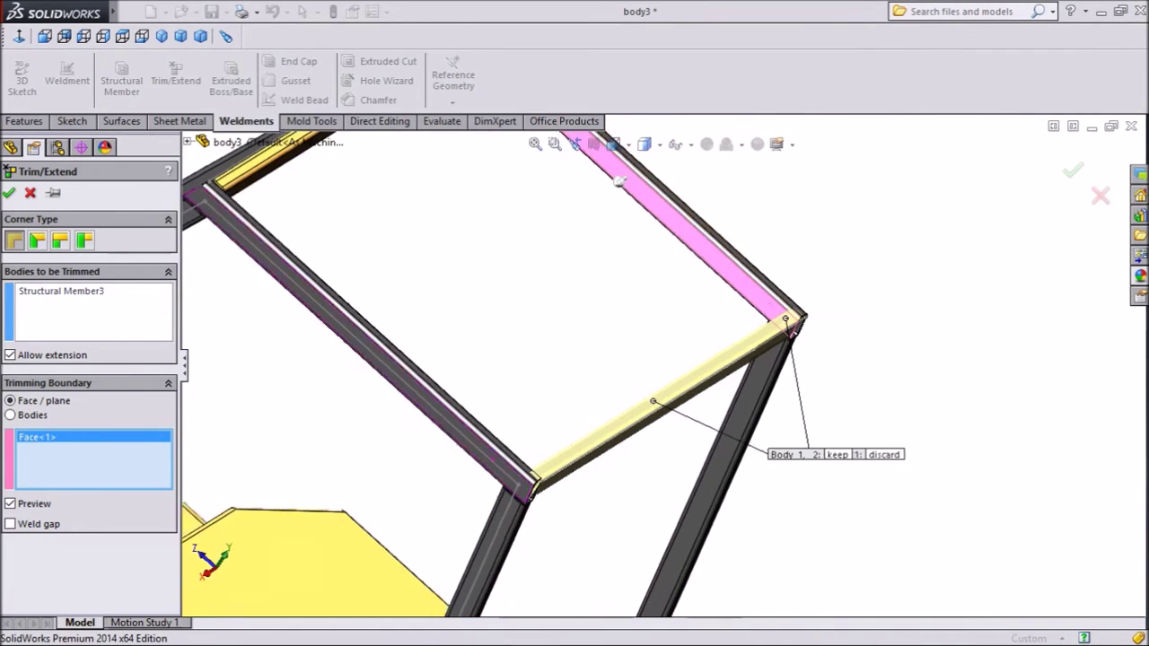
pyautogui.moveTo(619, 181); pyautogui.dragTo(413, 258, button='middle')
pyautogui.scroll(-5, 519, 487)
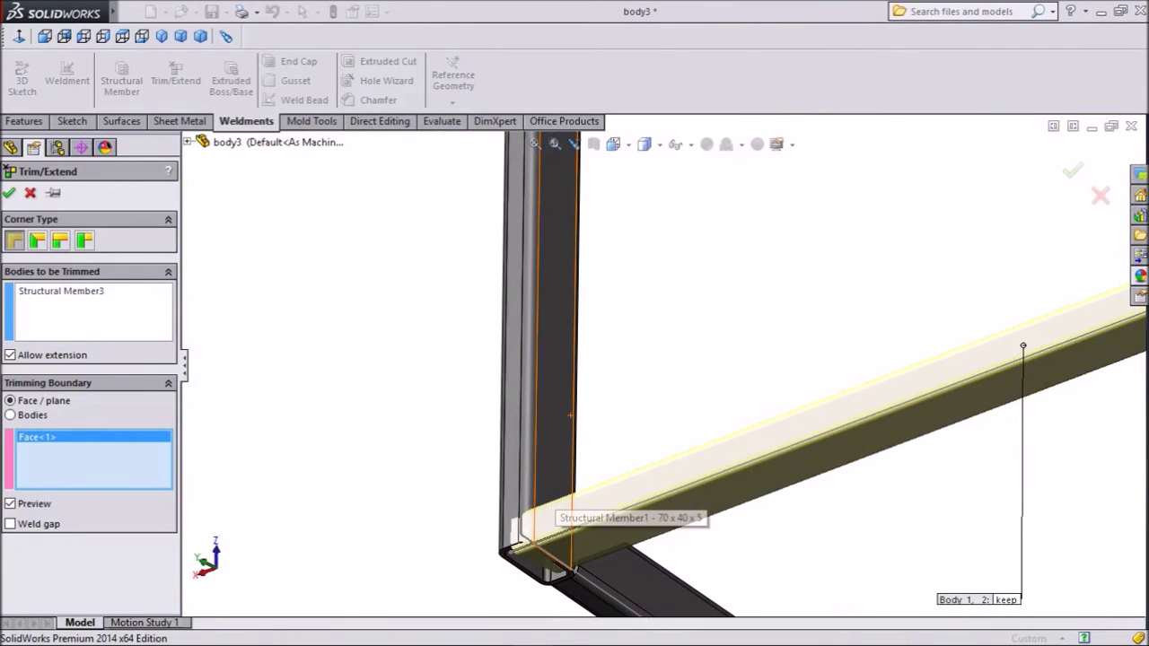
pyautogui.click(554, 504)
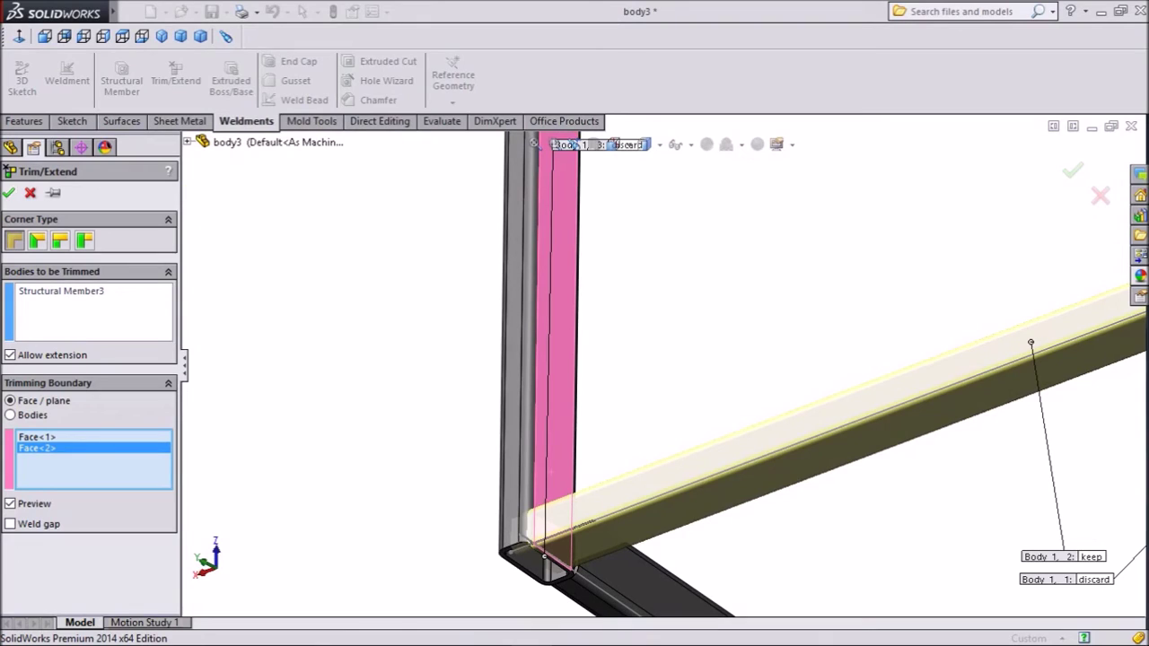
pyautogui.click(9, 193)
# Step: Examine the joined upper frame and the trimmed ends of both cross tubes from several angles
pyautogui.scroll(5, 660, 377)
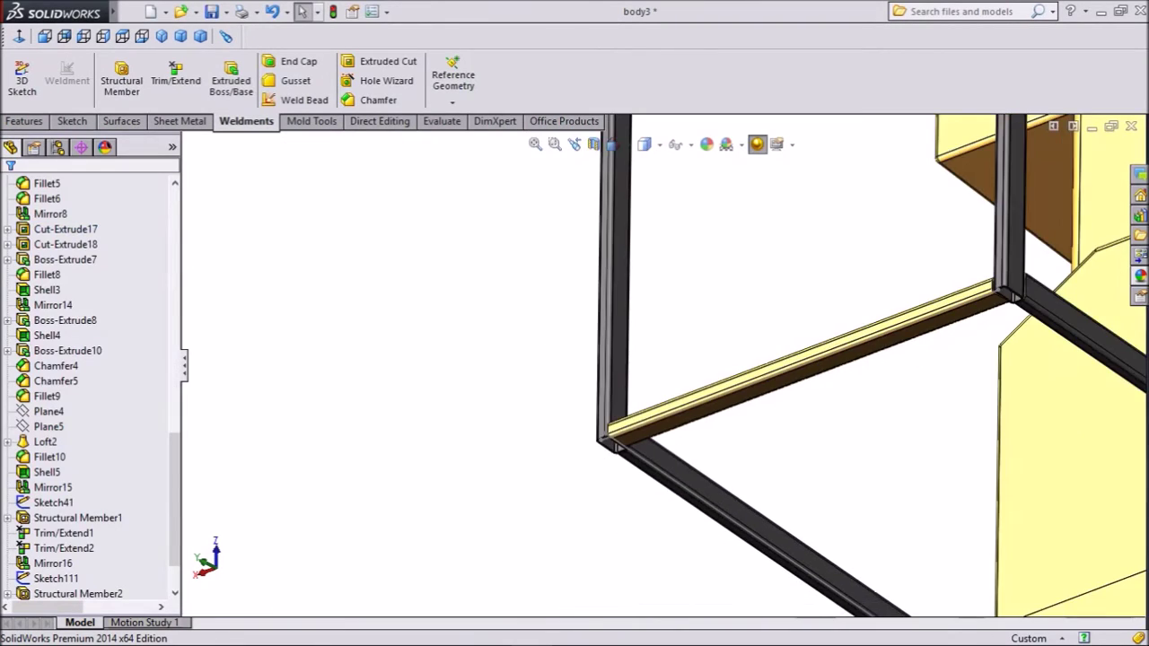
pyautogui.moveTo(628, 377); pyautogui.dragTo(652, 363, button='middle')
pyautogui.scroll(5, 653, 364)
pyautogui.scroll(-3, 648, 358)
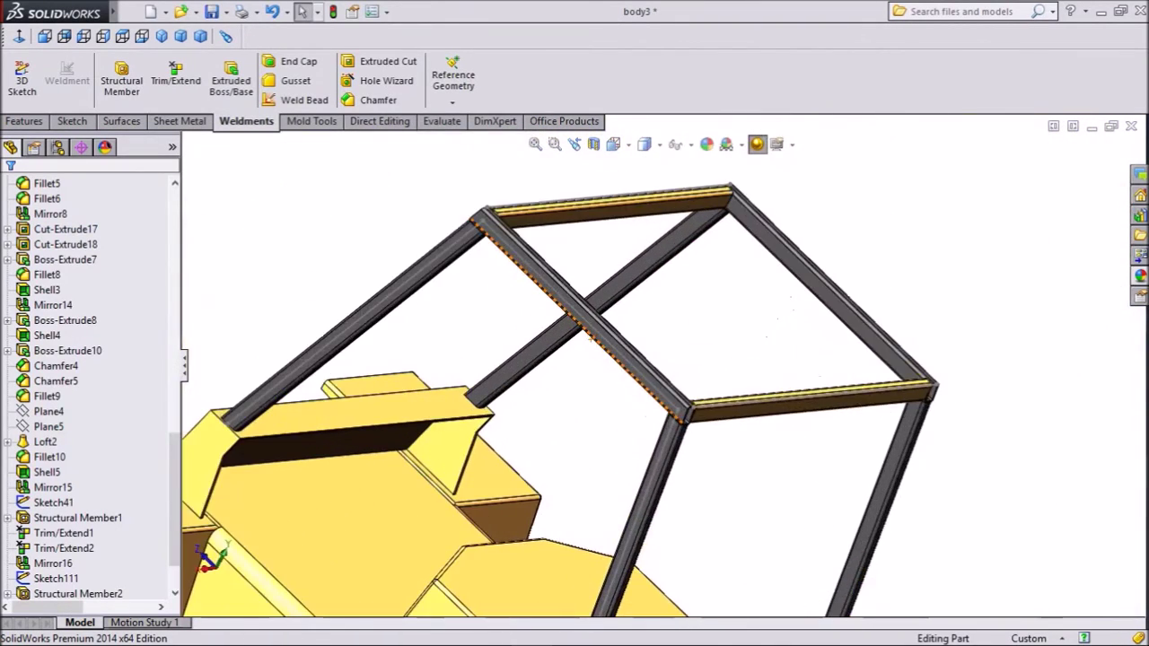
pyautogui.scroll(2, 650, 359)
pyautogui.moveTo(594, 352); pyautogui.dragTo(673, 366, button='middle')
pyautogui.scroll(2, 673, 366)
pyautogui.scroll(-4, 539, 224)
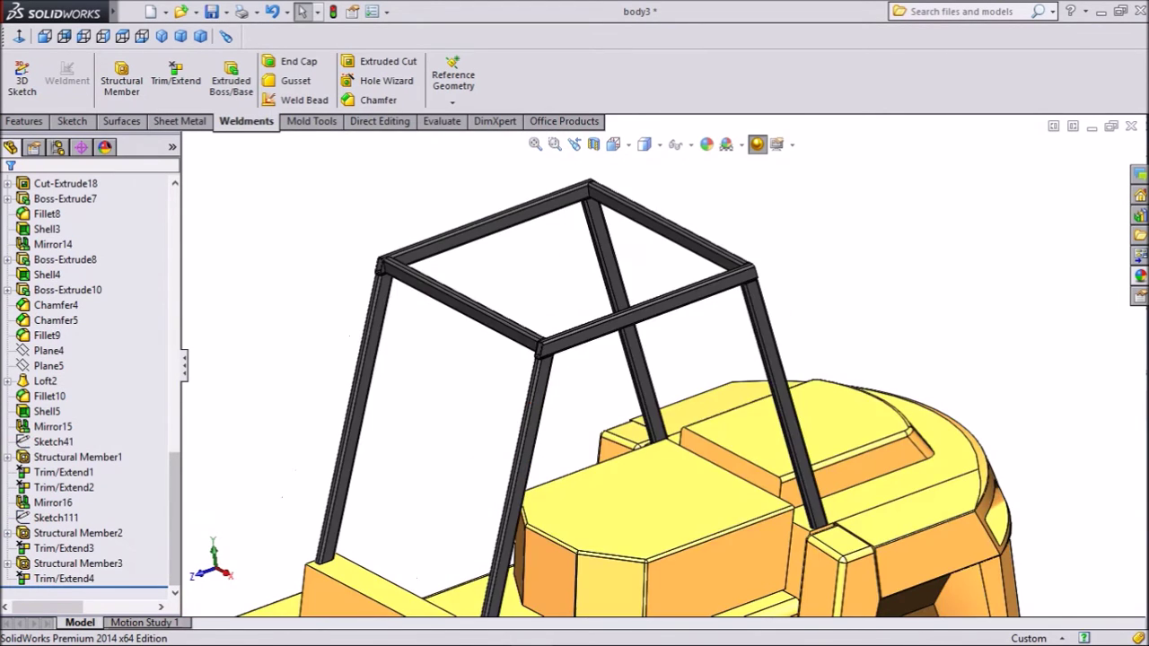
# Step: Start a sketch on the top face of one of the frame's upper side tubes
pyautogui.moveTo(660, 171); pyautogui.dragTo(664, 220, button='middle')
pyautogui.scroll(-4, 610, 282)
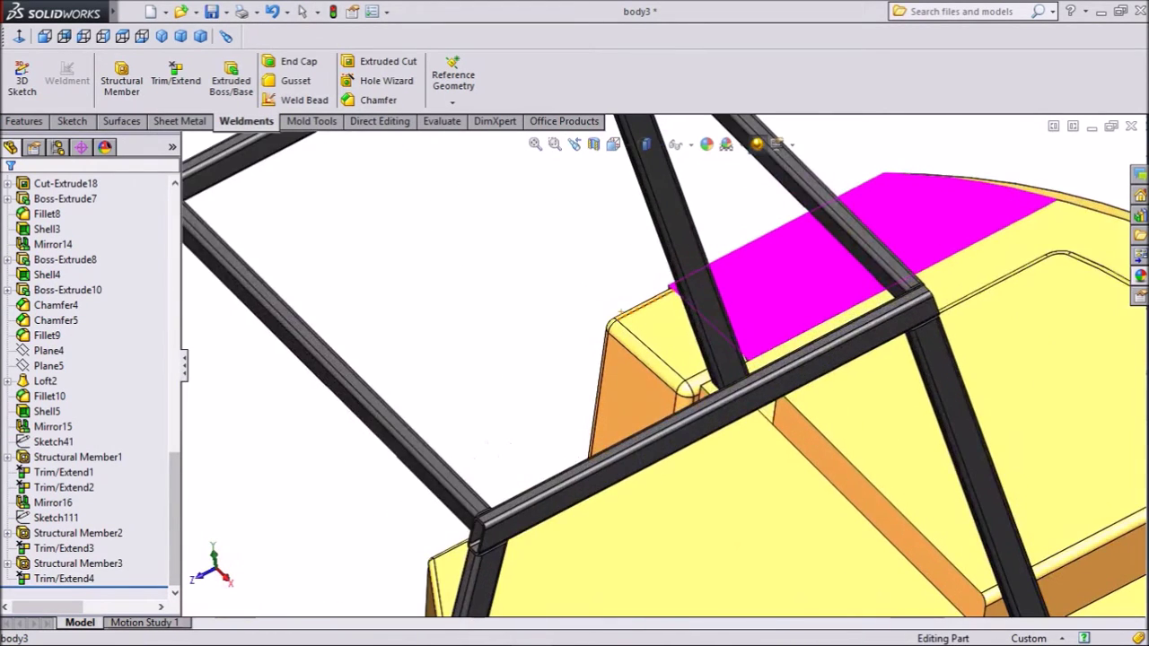
pyautogui.scroll(-3, 620, 312)
pyautogui.scroll(-4, 758, 475)
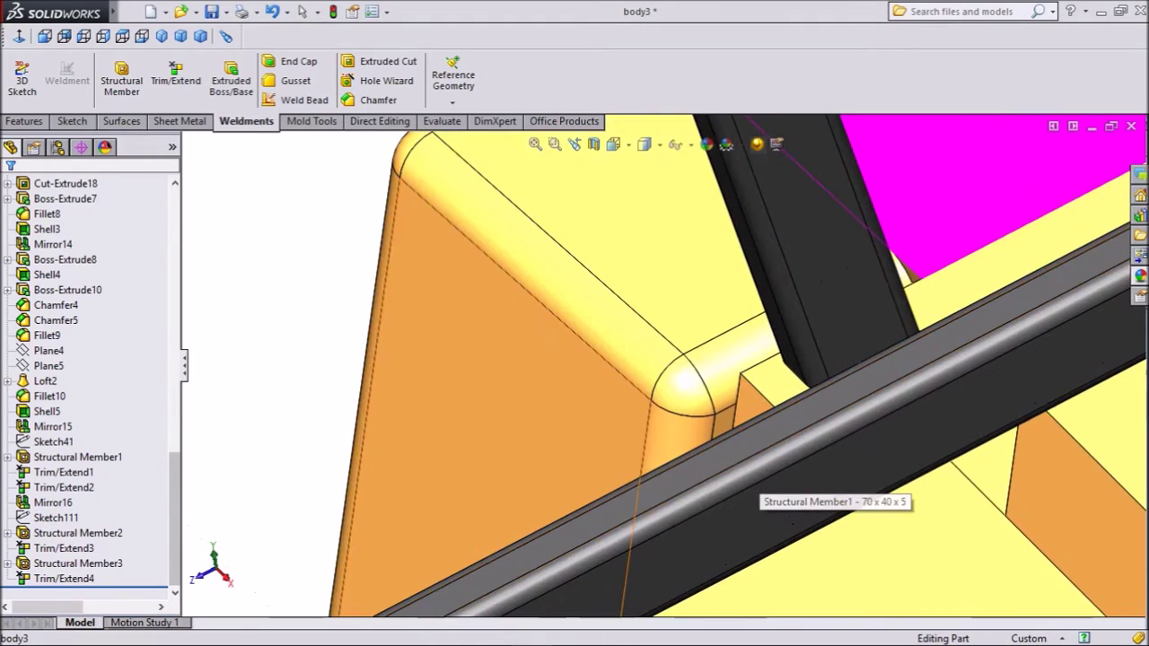
pyautogui.click(754, 421)
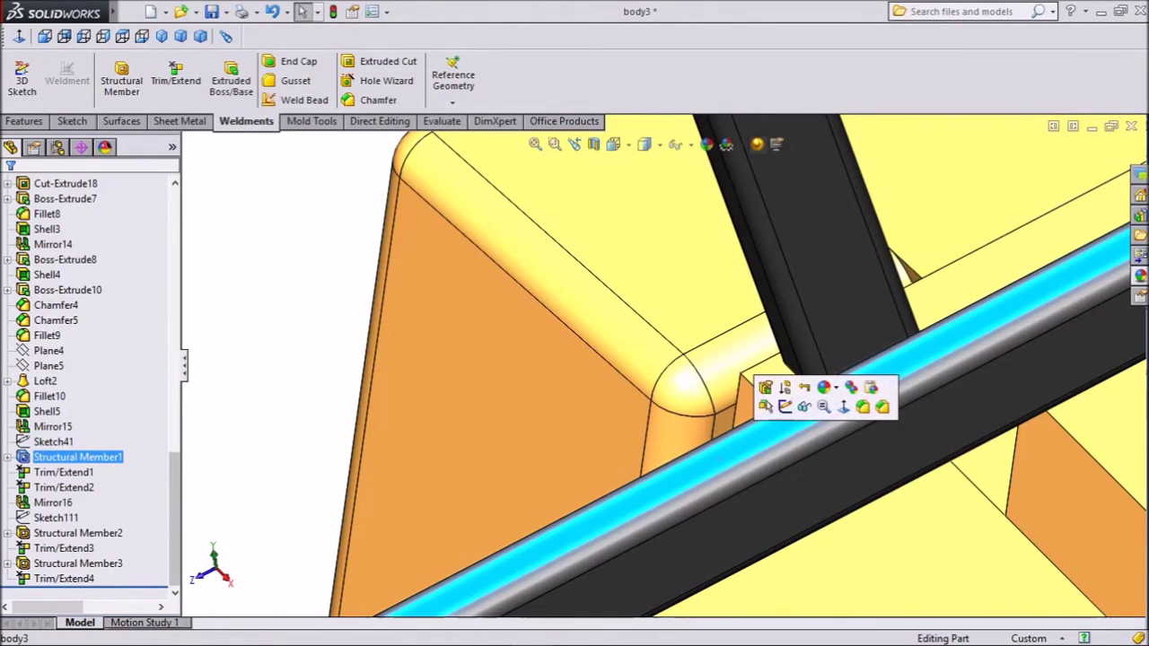
pyautogui.click(784, 407)
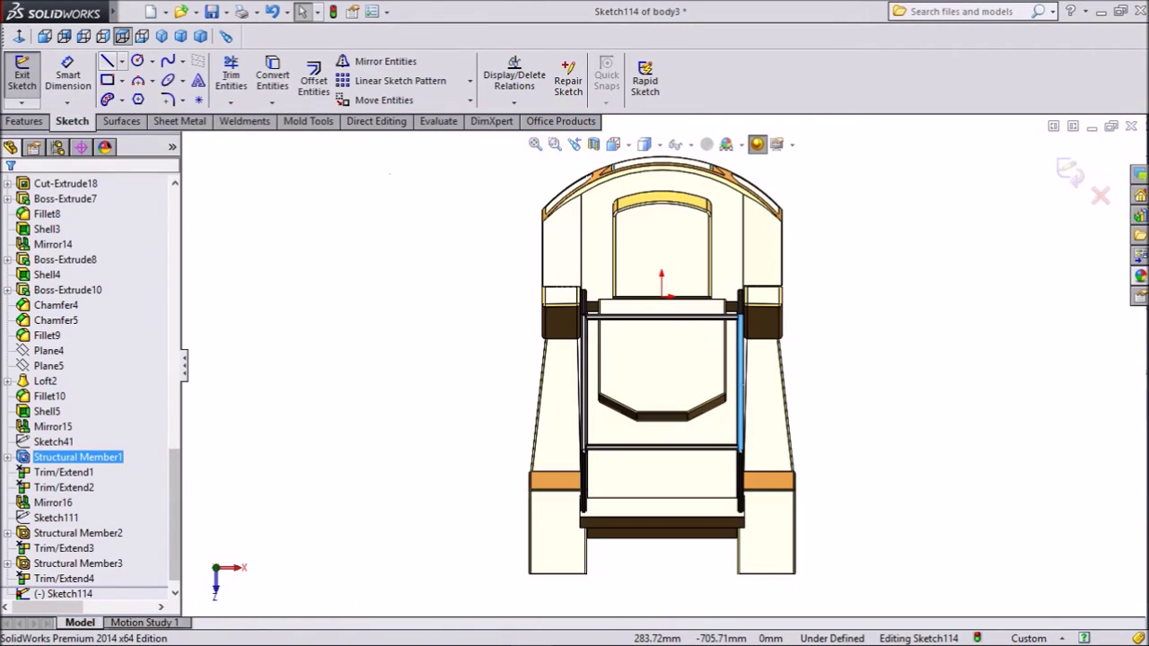
# Step: Sketch a horizontal line about 1190 mm long between the midpoints of the two upper side tubes' inner edges, and finish the sketch
pyautogui.click(108, 62)
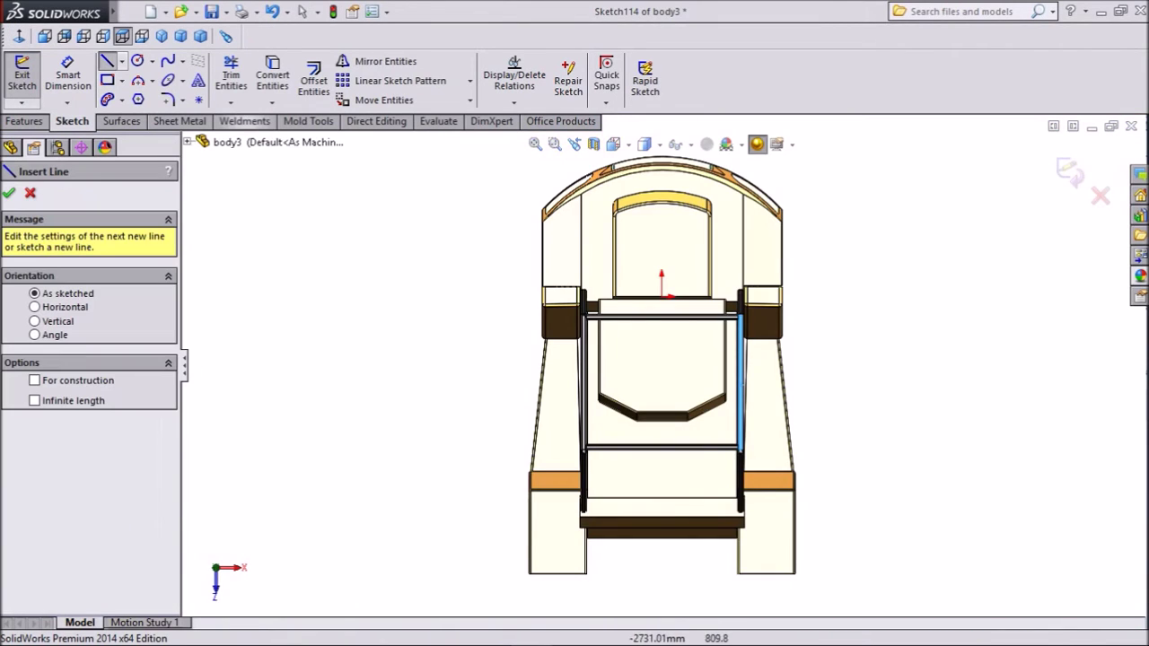
pyautogui.scroll(-4, 731, 434)
pyautogui.scroll(-2, 442, 278)
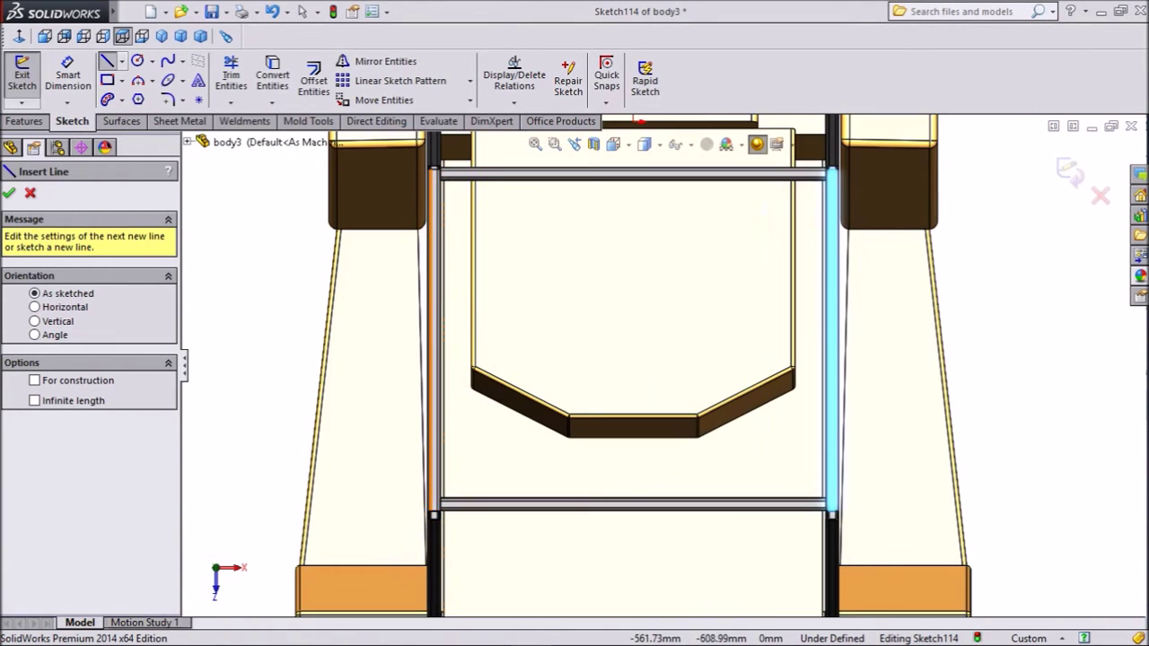
pyautogui.scroll(-4, 462, 291)
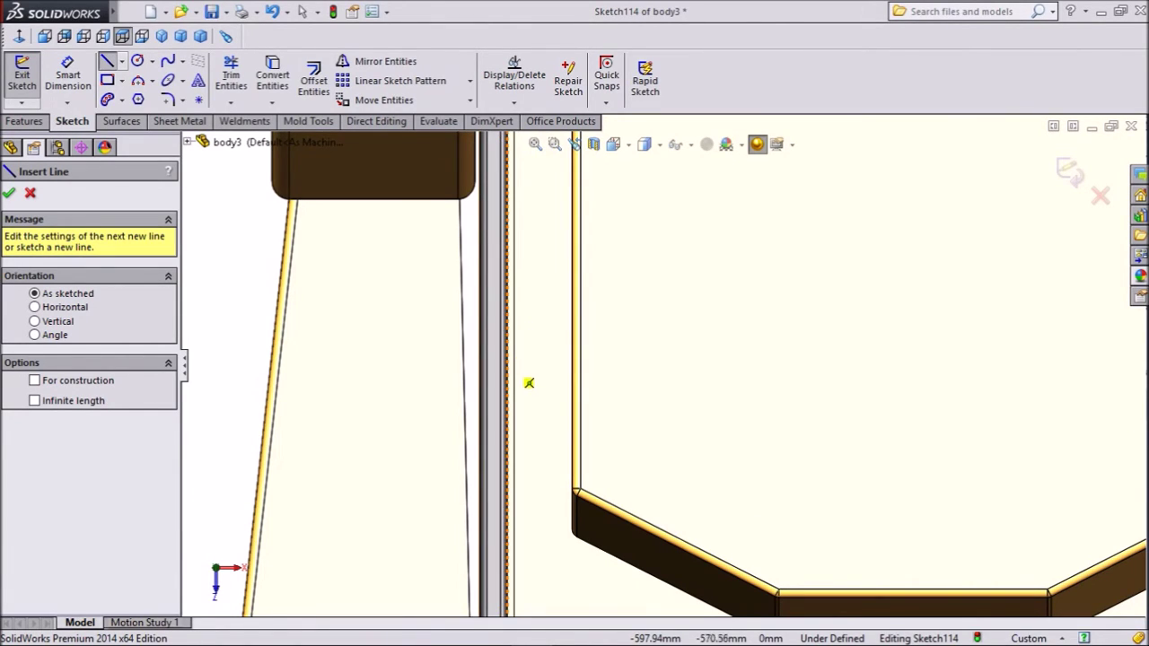
pyautogui.click(531, 455)
pyautogui.scroll(4, 616, 390)
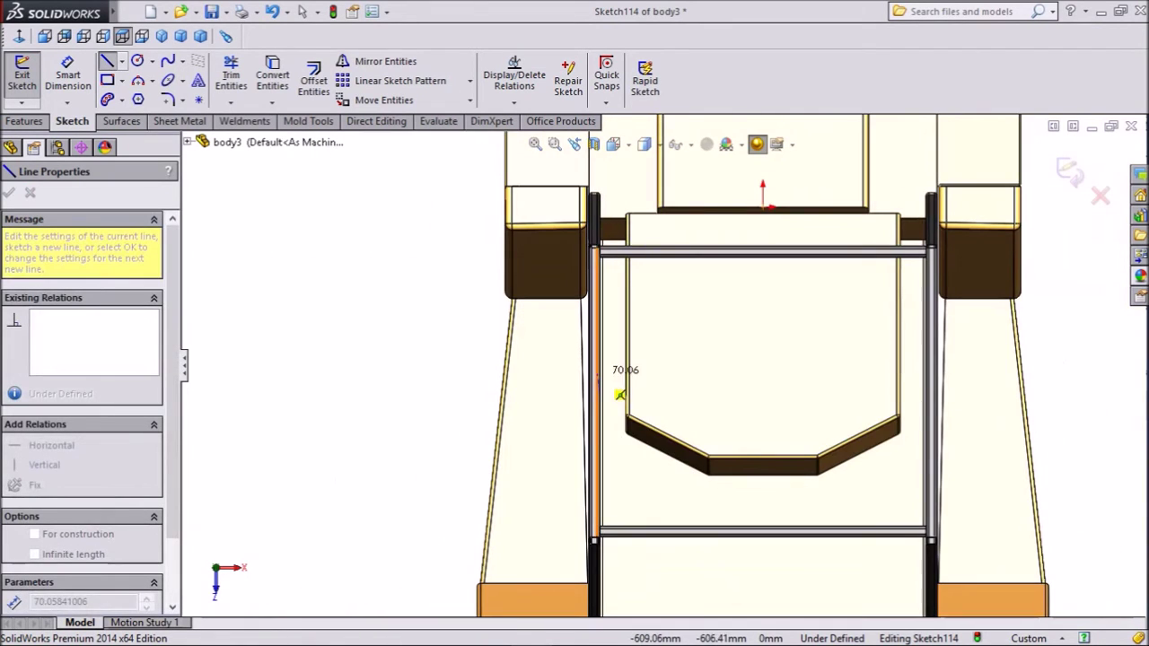
pyautogui.scroll(-4, 872, 405)
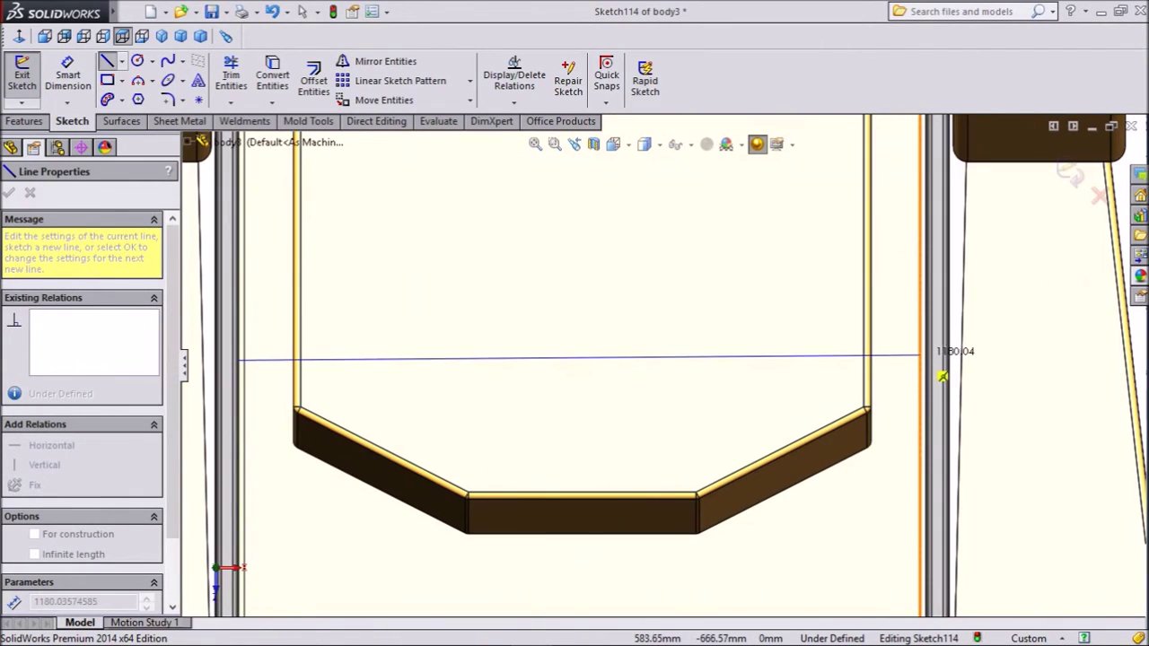
pyautogui.scroll(-3, 934, 354)
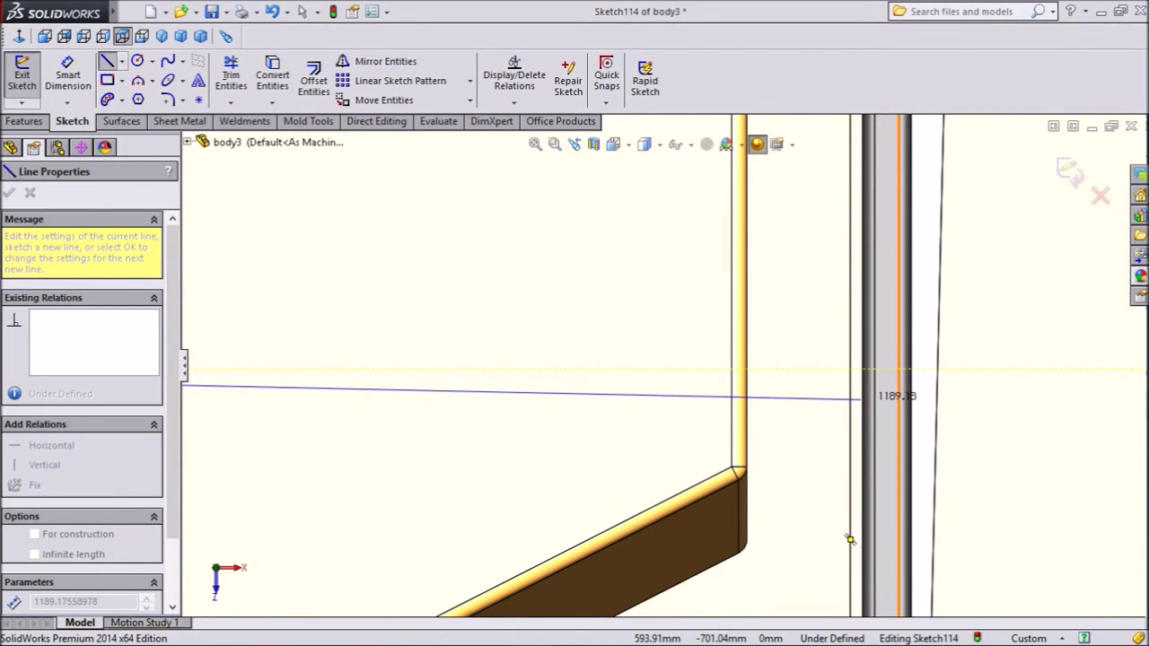
pyautogui.scroll(2, 769, 464)
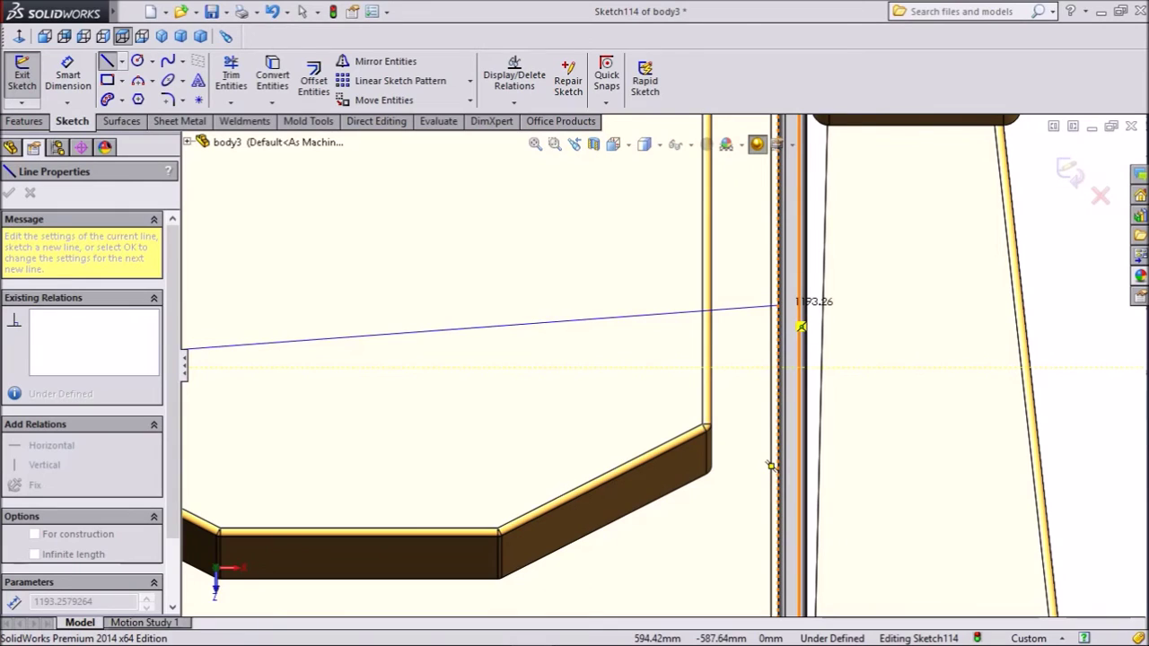
pyautogui.click(778, 367)
pyautogui.rightClick(359, 366)
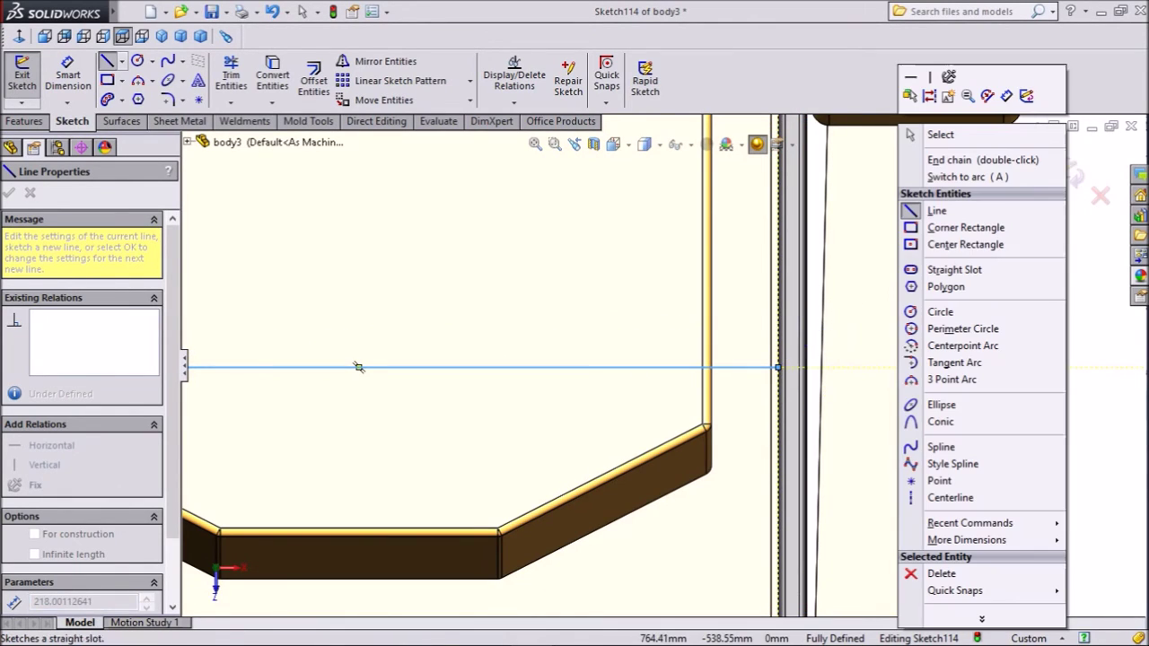
pyautogui.click(940, 133)
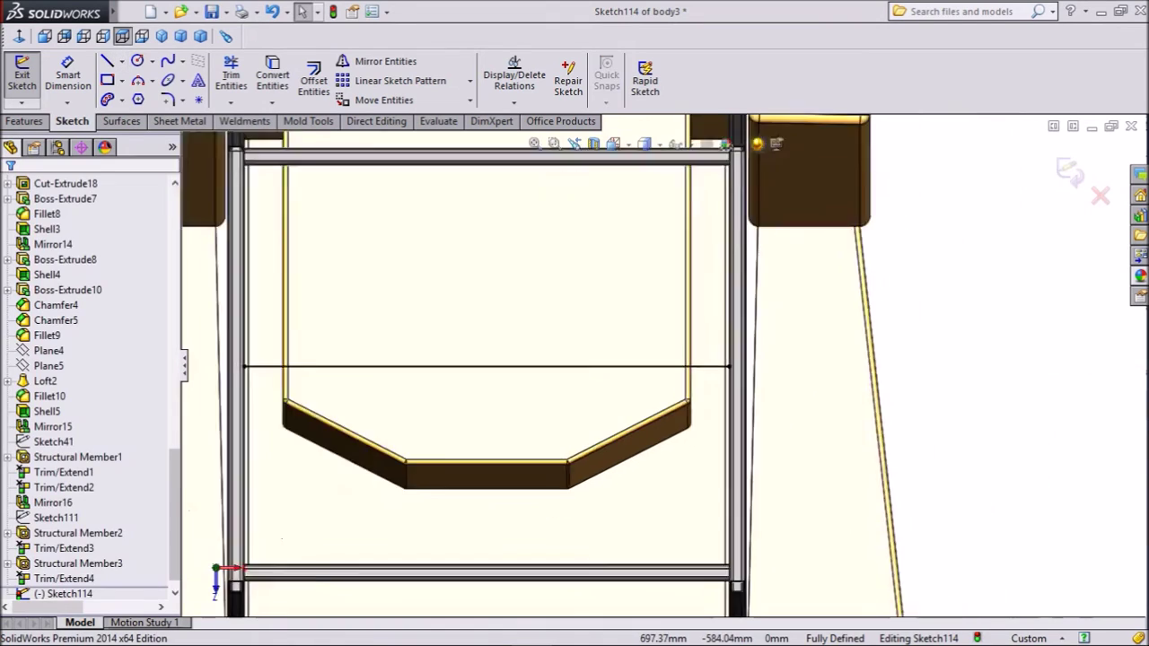
pyautogui.click(1069, 171)
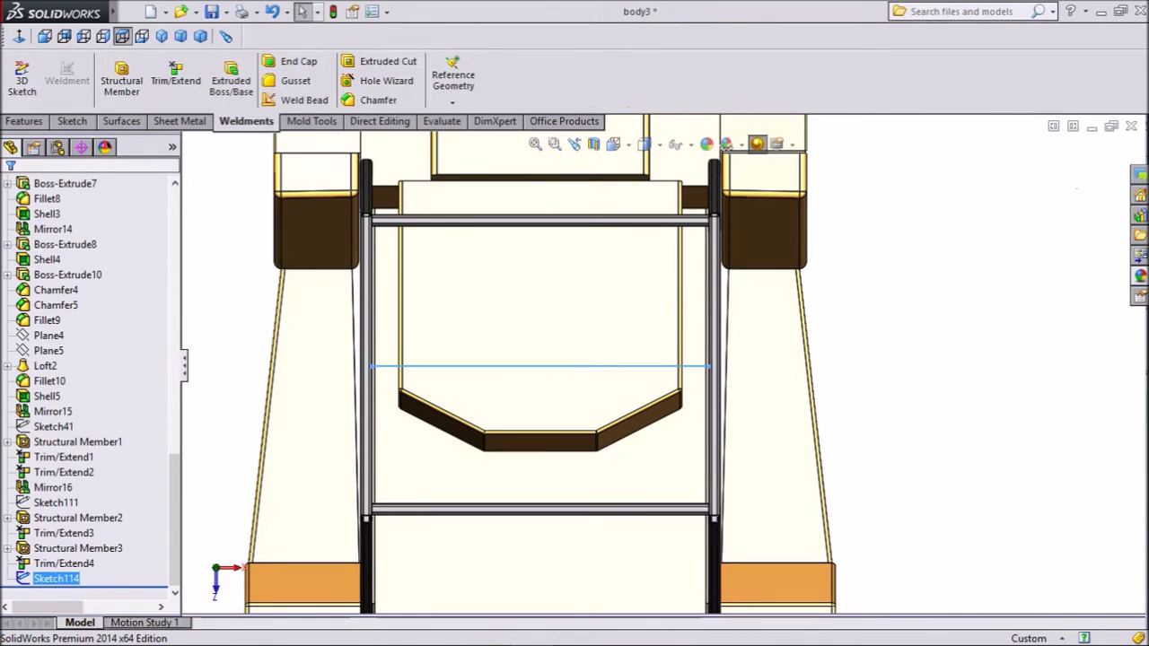
# Step: Start a structural member of iso rectangular tube, size 70 x 40 x 5, along the new middle line
pyautogui.moveTo(817, 409); pyautogui.dragTo(857, 310, button='middle')
pyautogui.scroll(-1, 736, 161)
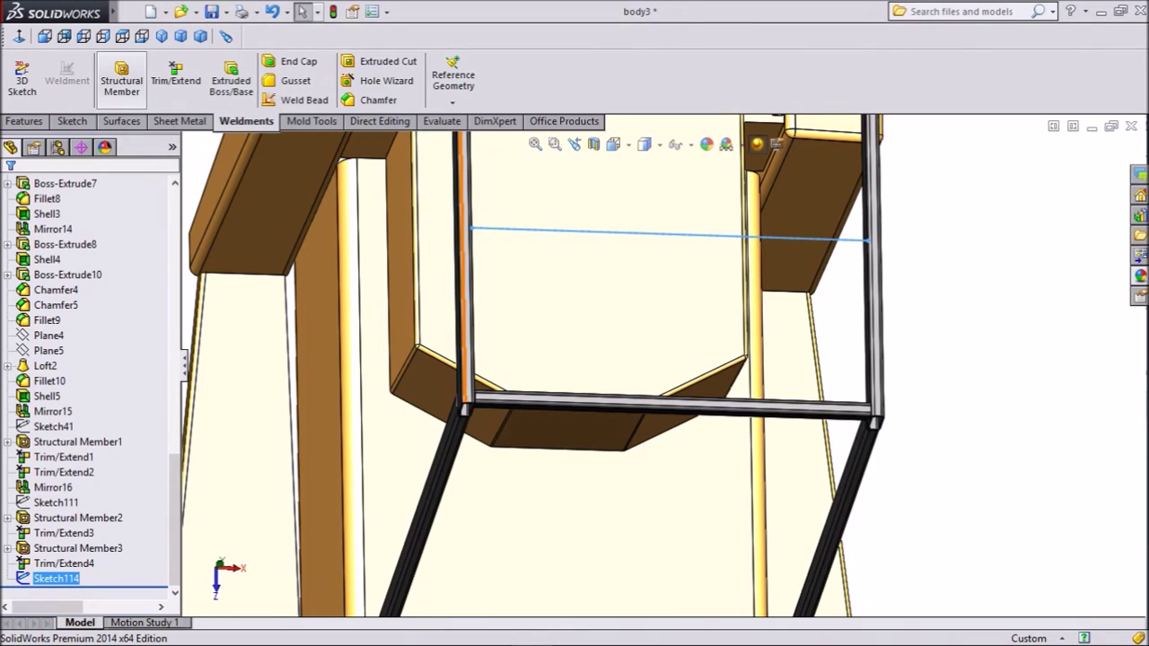
pyautogui.click(121, 77)
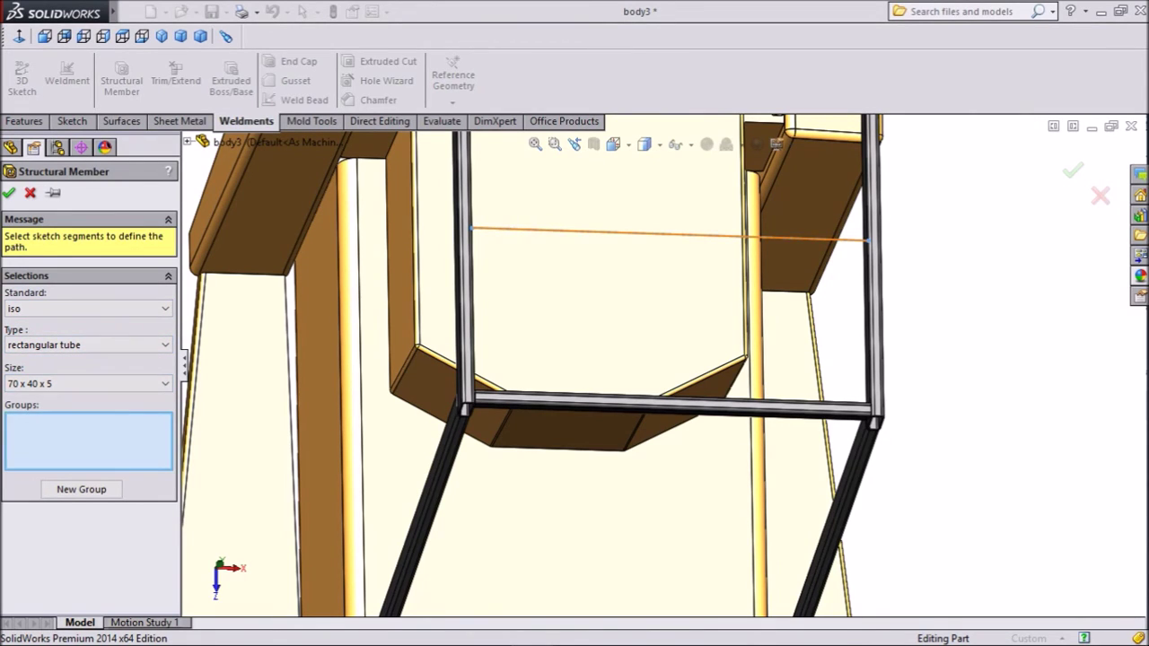
pyautogui.click(628, 233)
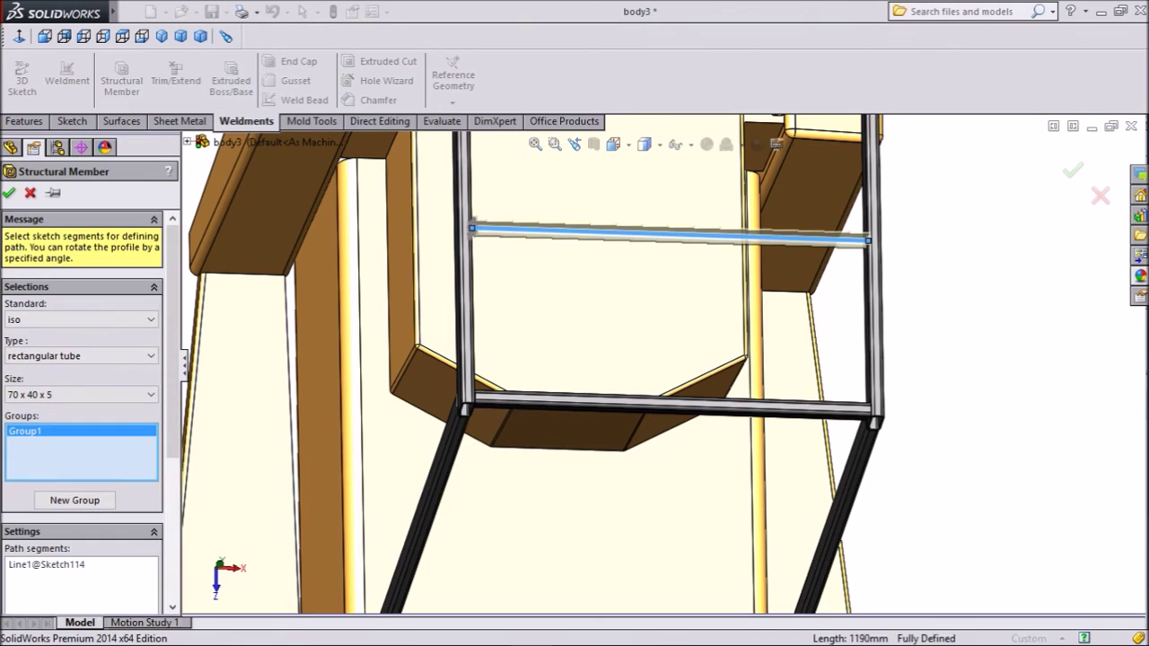
pyautogui.moveTo(172, 359); pyautogui.dragTo(172, 504)
# Step: Relocate the middle tube's profile so the midpoint of its upper side lies on the sketched line, and create the tube
pyautogui.click(81, 597)
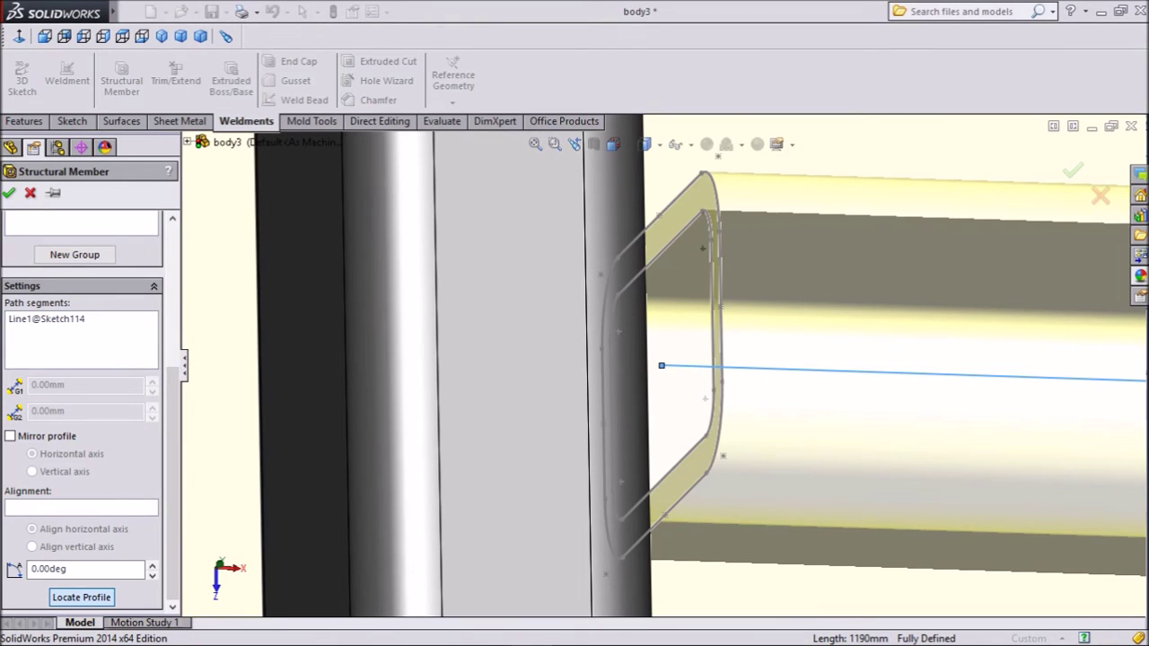
pyautogui.click(720, 306)
pyautogui.scroll(5, 663, 365)
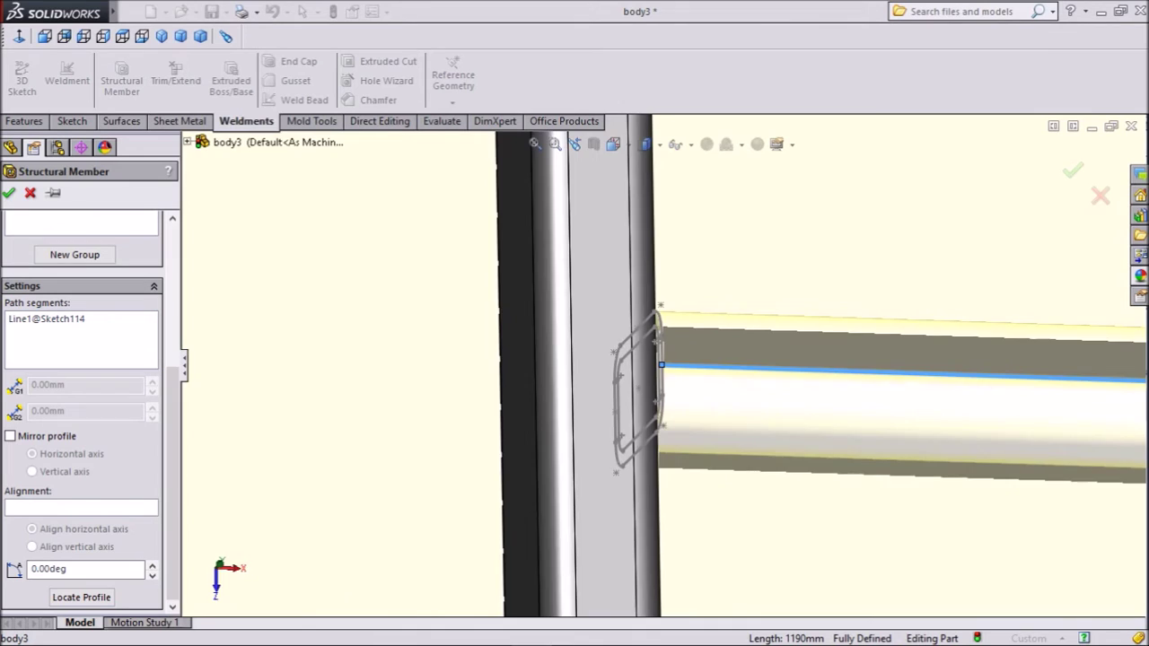
pyautogui.scroll(9, 661, 365)
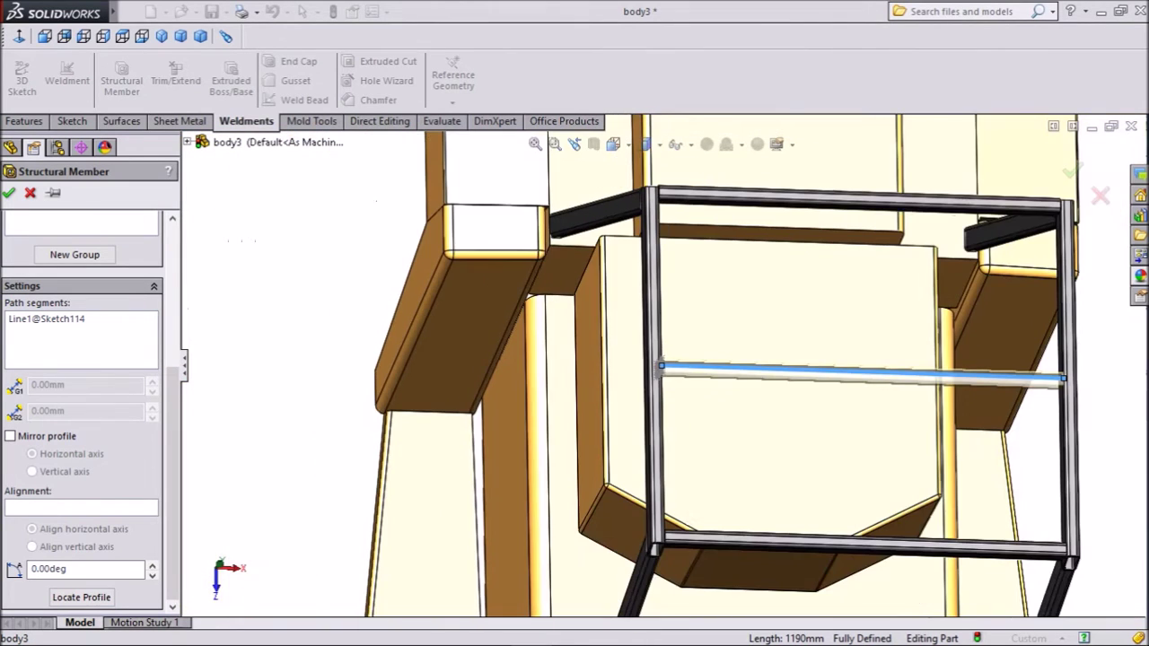
pyautogui.keyDown('ctrl'); pyautogui.moveTo(662, 366); pyautogui.dragTo(556, 359, button='middle'); pyautogui.keyUp('ctrl')
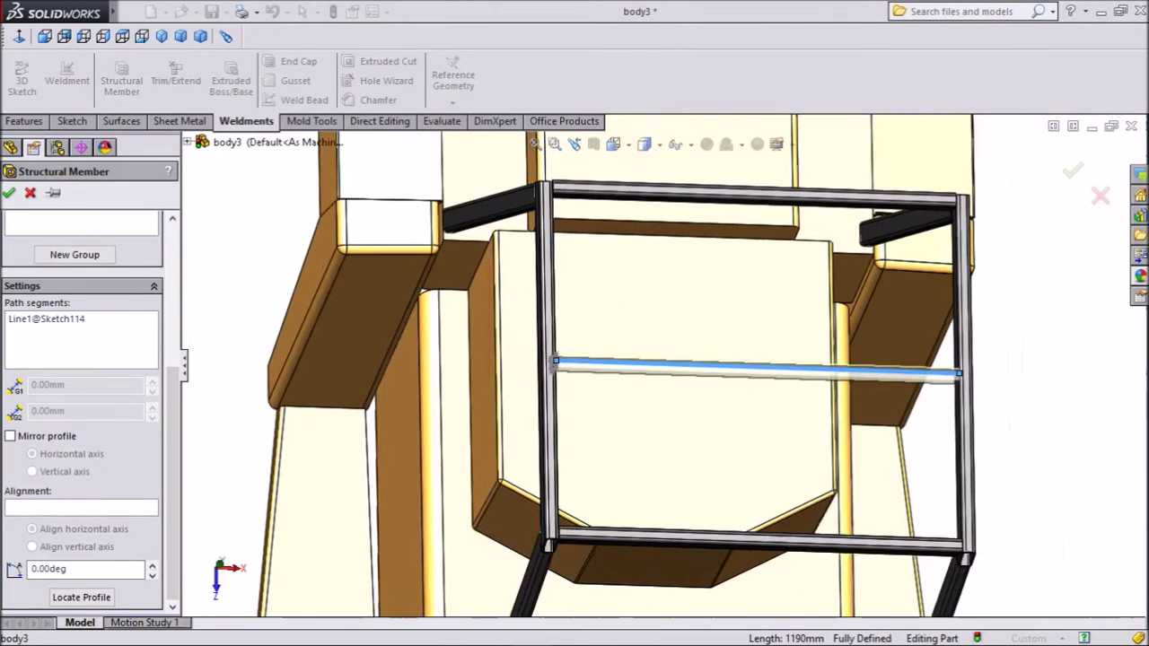
pyautogui.press('Return')
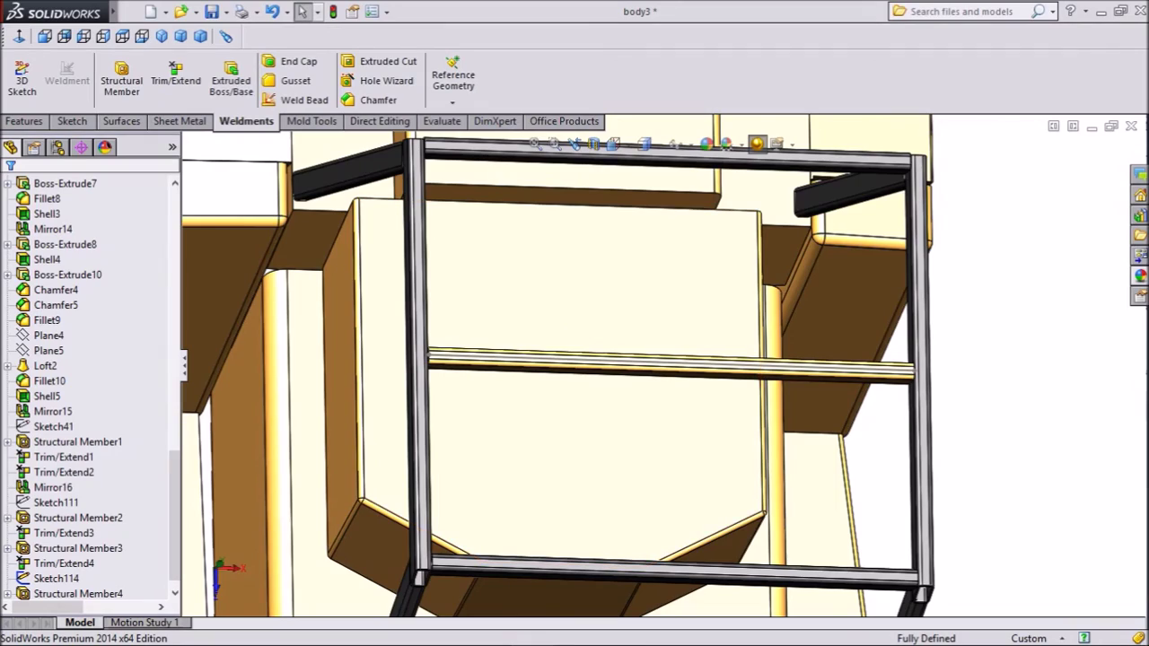
# Step: Start a sketch on the vertical side face of the new middle cross tube, near its end at the side tube
pyautogui.moveTo(926, 386); pyautogui.dragTo(884, 292, button='middle')
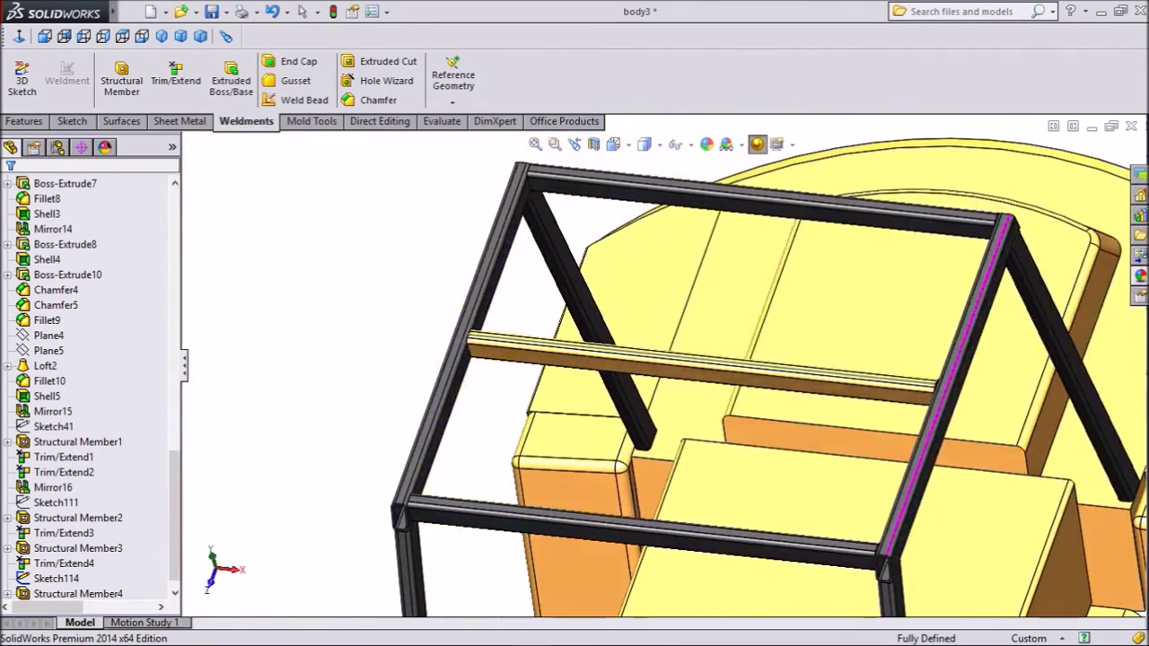
pyautogui.scroll(-3, 887, 423)
pyautogui.scroll(3, 847, 431)
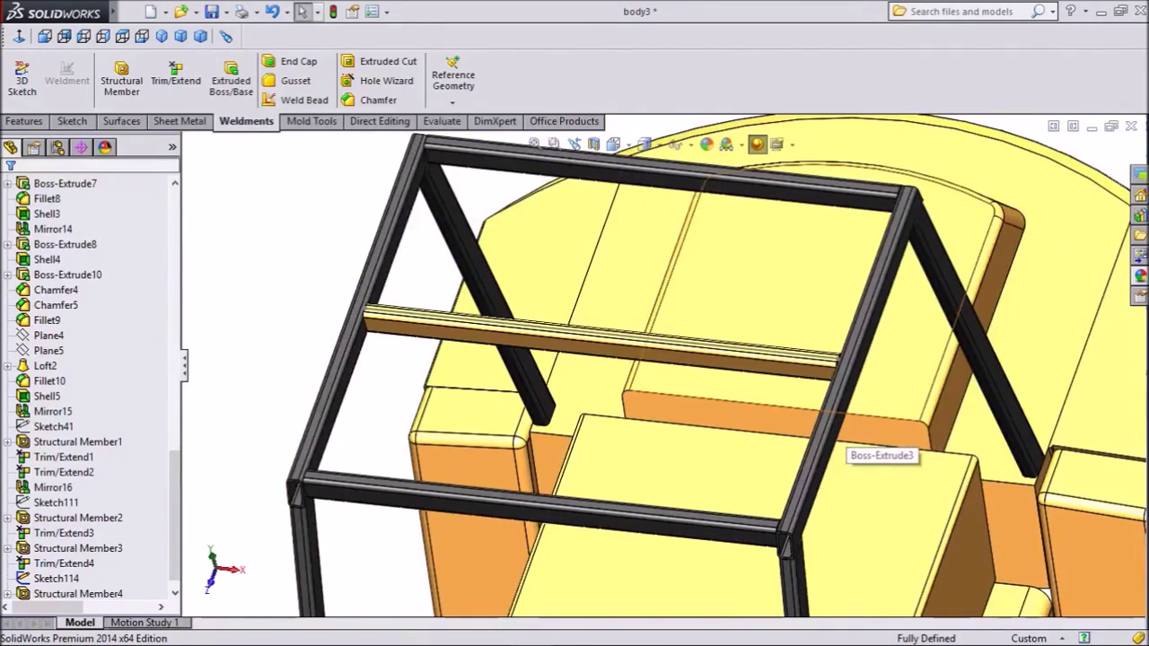
pyautogui.scroll(9, 838, 435)
pyautogui.moveTo(839, 434); pyautogui.dragTo(750, 441, button='middle')
pyautogui.scroll(-10, 752, 359)
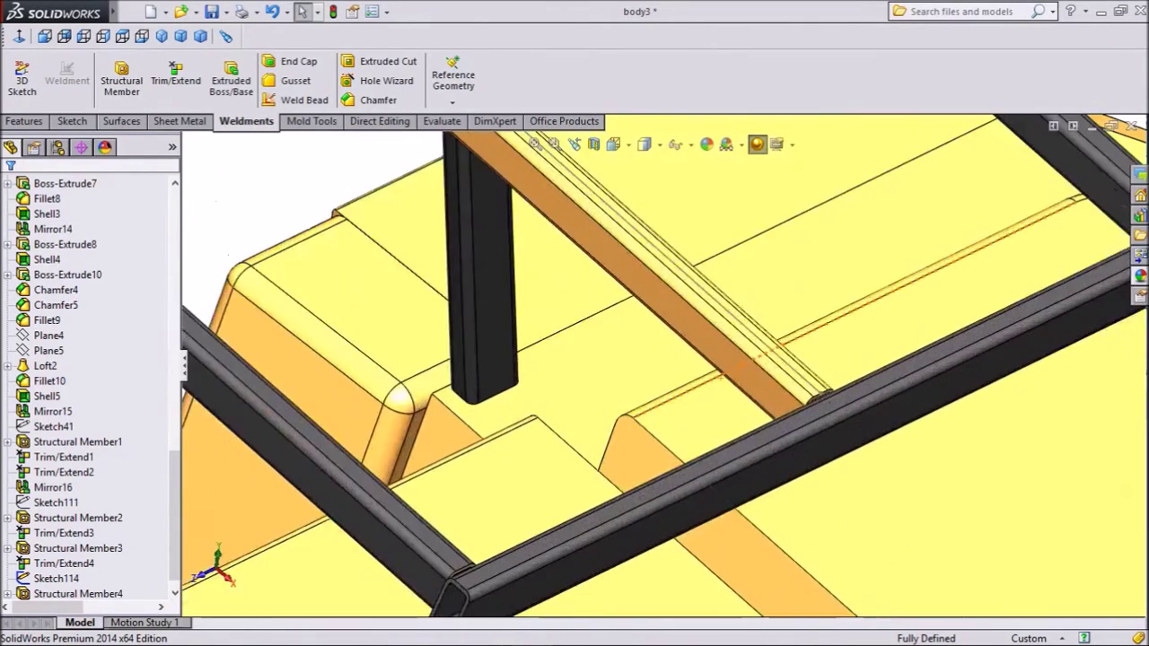
pyautogui.scroll(-3, 789, 413)
pyautogui.click(772, 408)
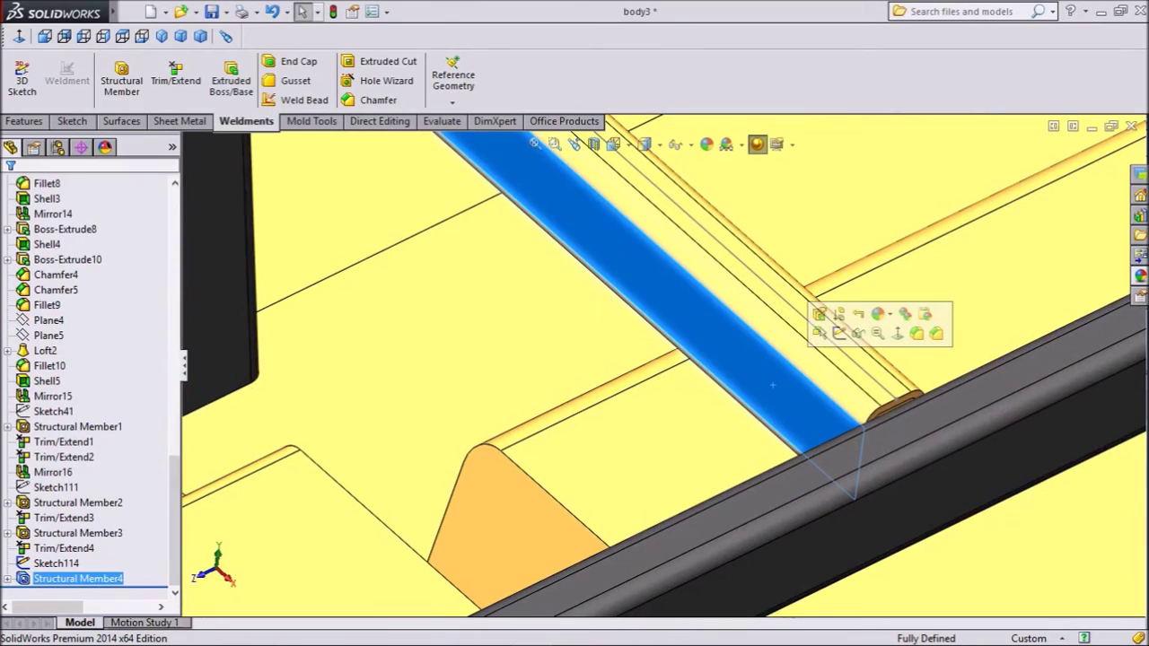
pyautogui.click(839, 333)
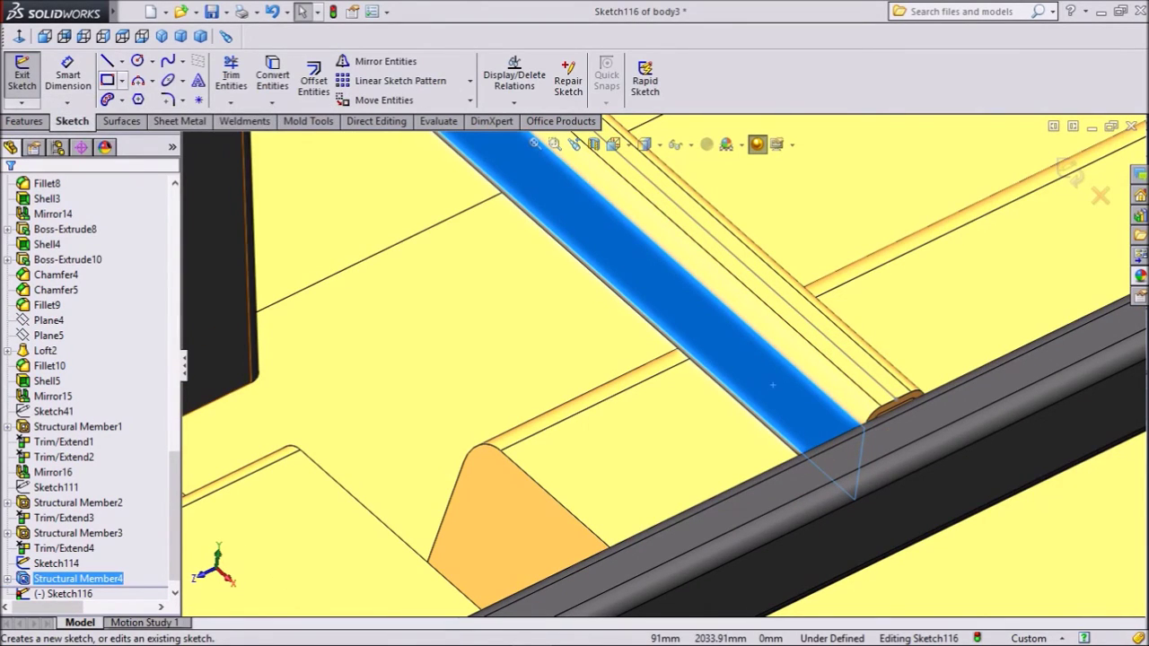
# Step: Sketch a corner rectangle about 11 mm wide and 50 mm high across the tube face, spanning its upper and lower edges
pyautogui.click(122, 80)
pyautogui.click(166, 99)
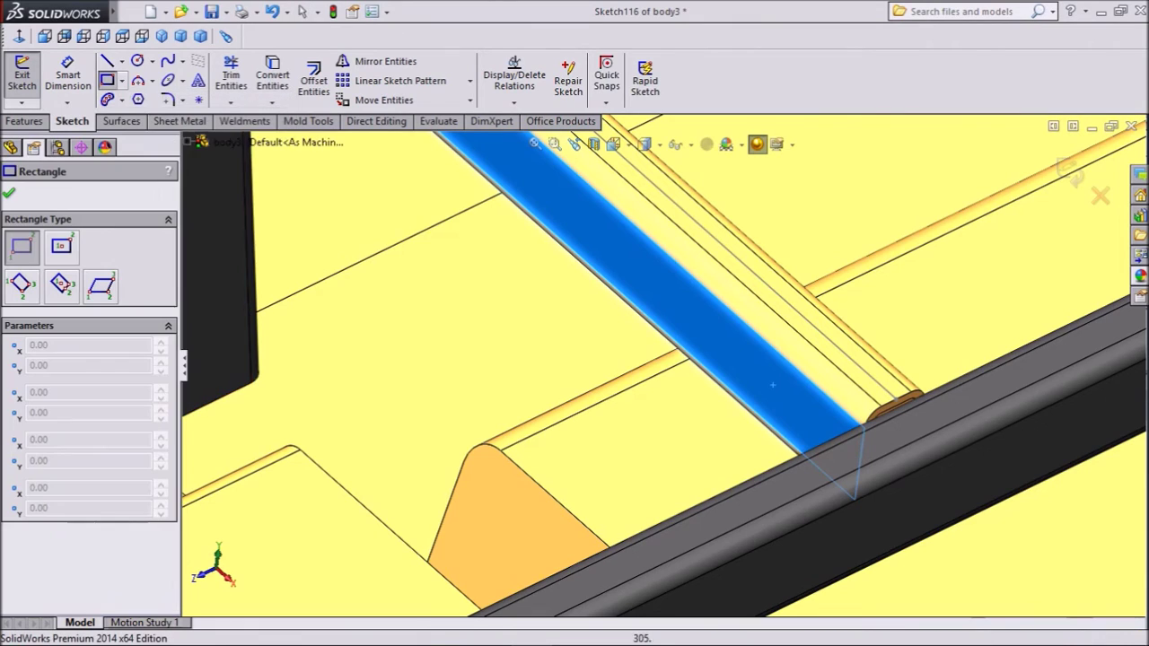
pyautogui.scroll(-2, 835, 394)
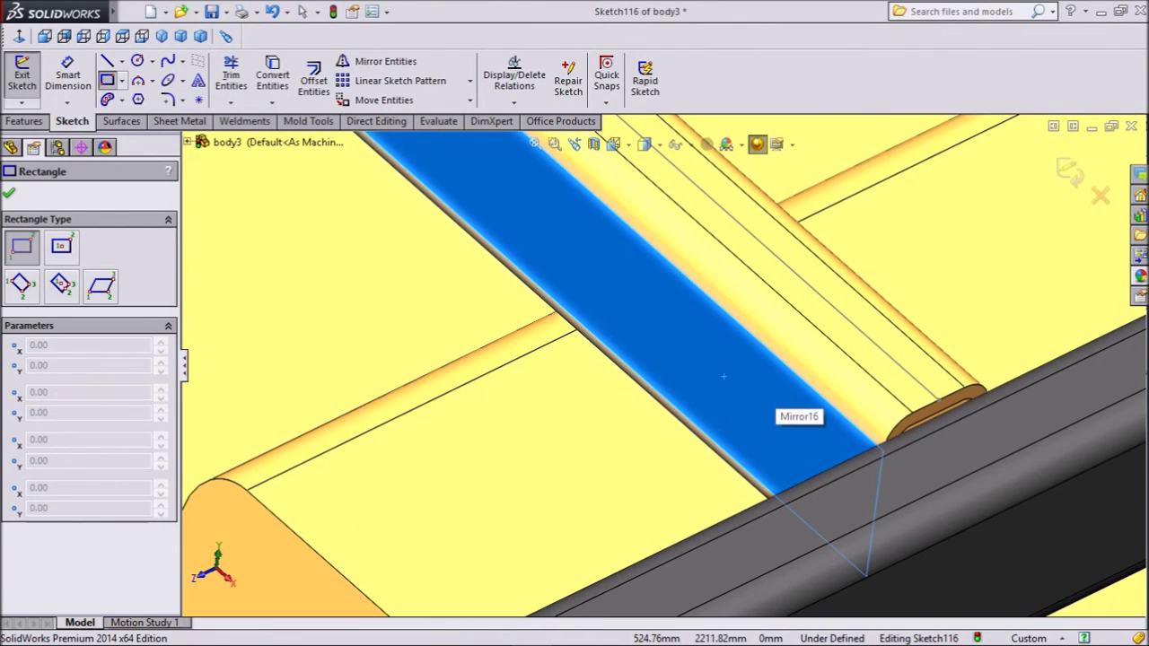
pyautogui.click(757, 340)
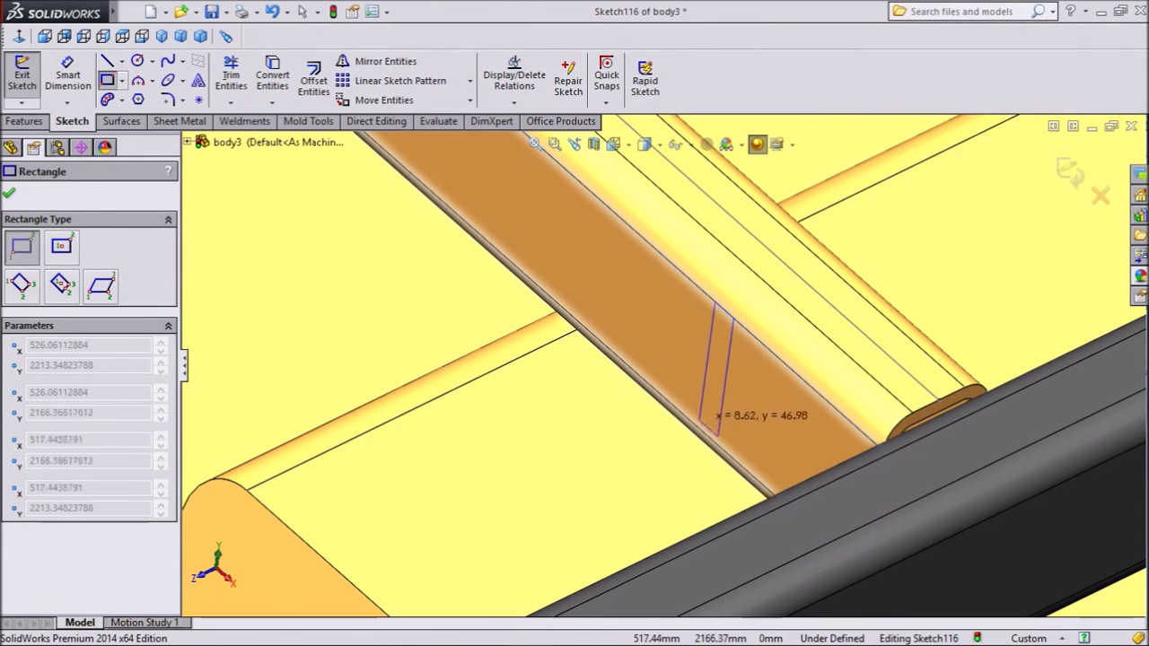
pyautogui.click(715, 443)
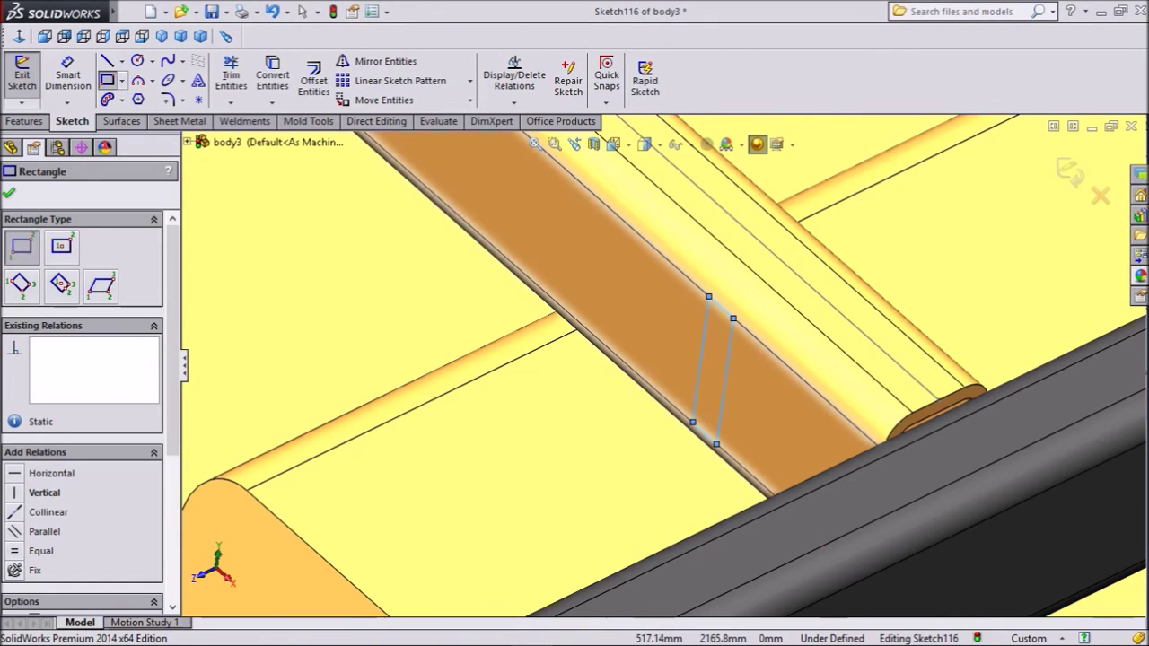
pyautogui.press('Escape')
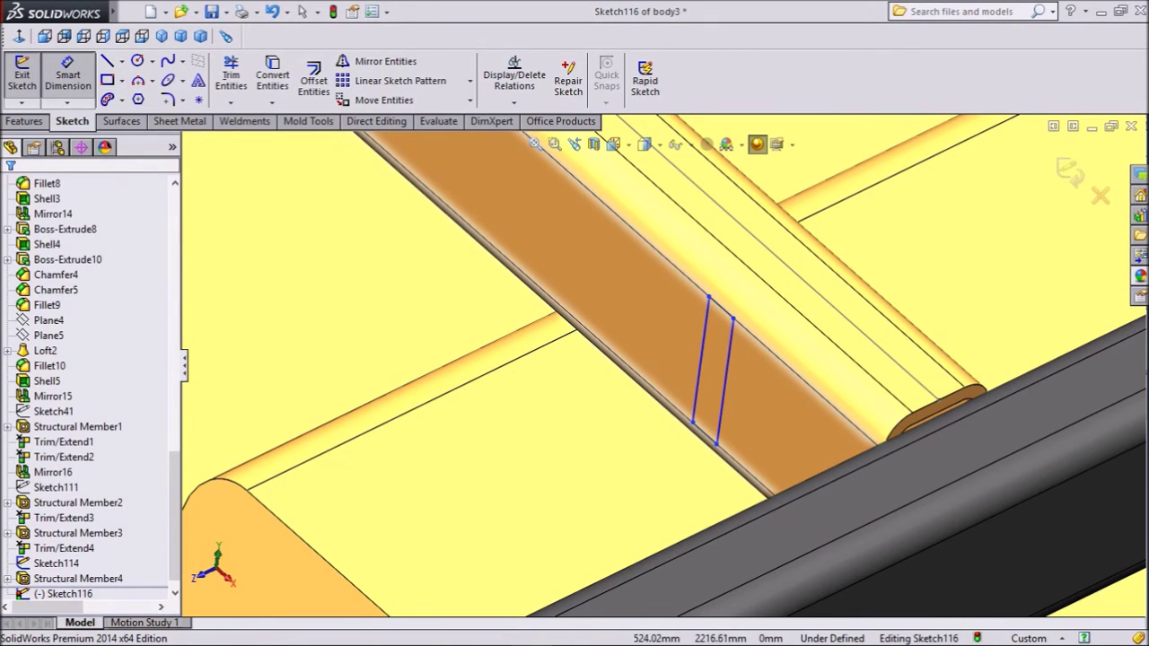
# Step: Dimension the rectangle's short upper side and set its width to 10 mm
pyautogui.click(720, 309)
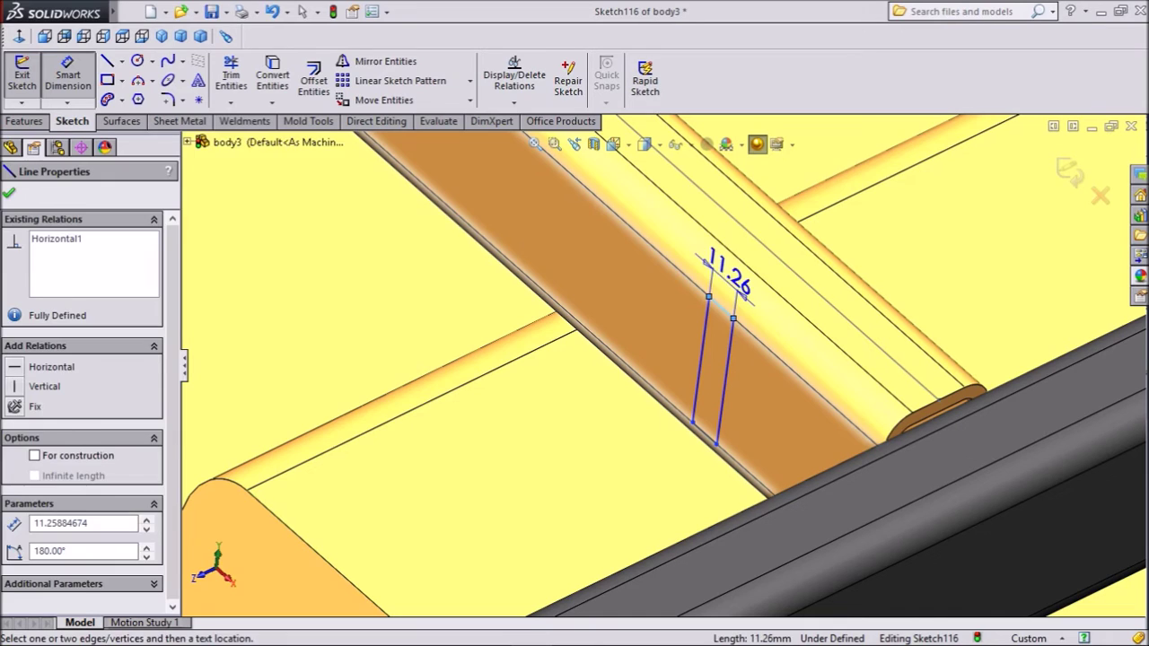
pyautogui.click(728, 274)
pyautogui.write('10')
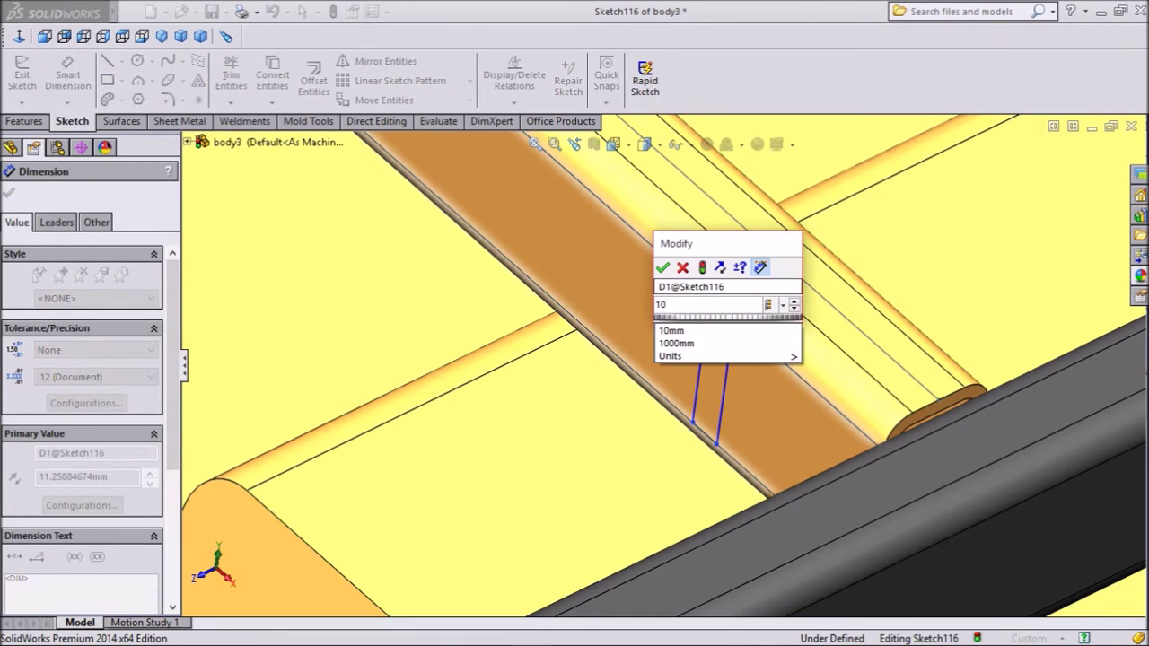
pyautogui.click(663, 268)
pyautogui.scroll(3, 662, 268)
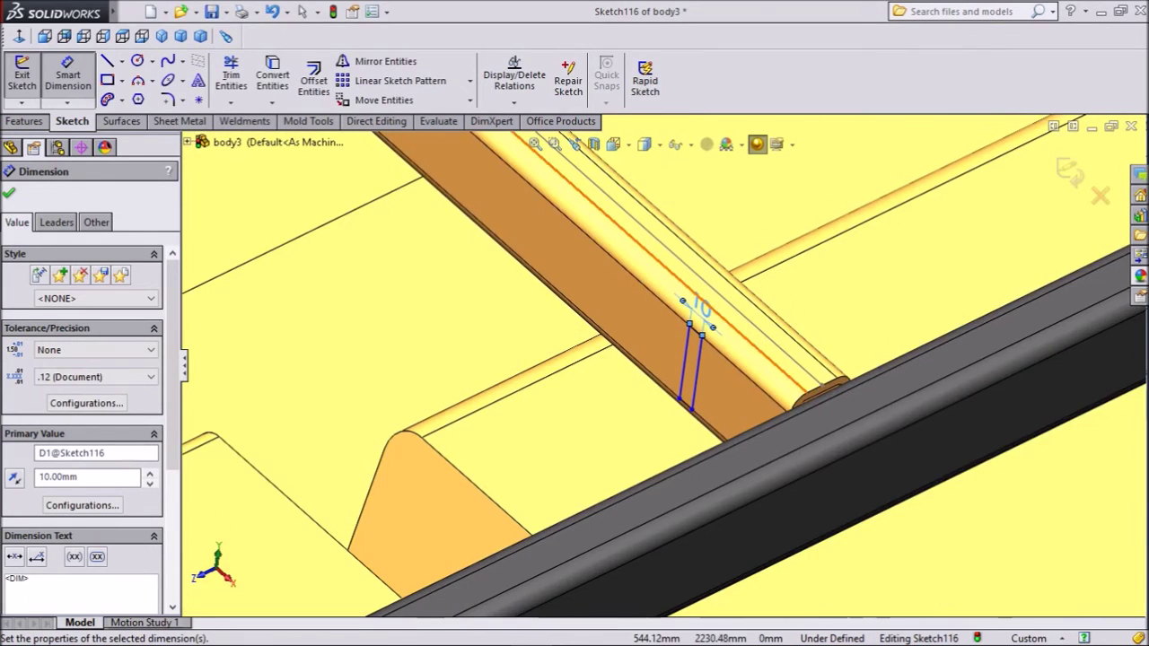
# Step: Dimension the rectangle's nearer long side from the end edge of the middle tube's face at 75 mm
pyautogui.moveTo(663, 264); pyautogui.dragTo(738, 378, button='middle')
pyautogui.scroll(7, 665, 366)
pyautogui.scroll(-3, 996, 431)
pyautogui.scroll(4, 738, 378)
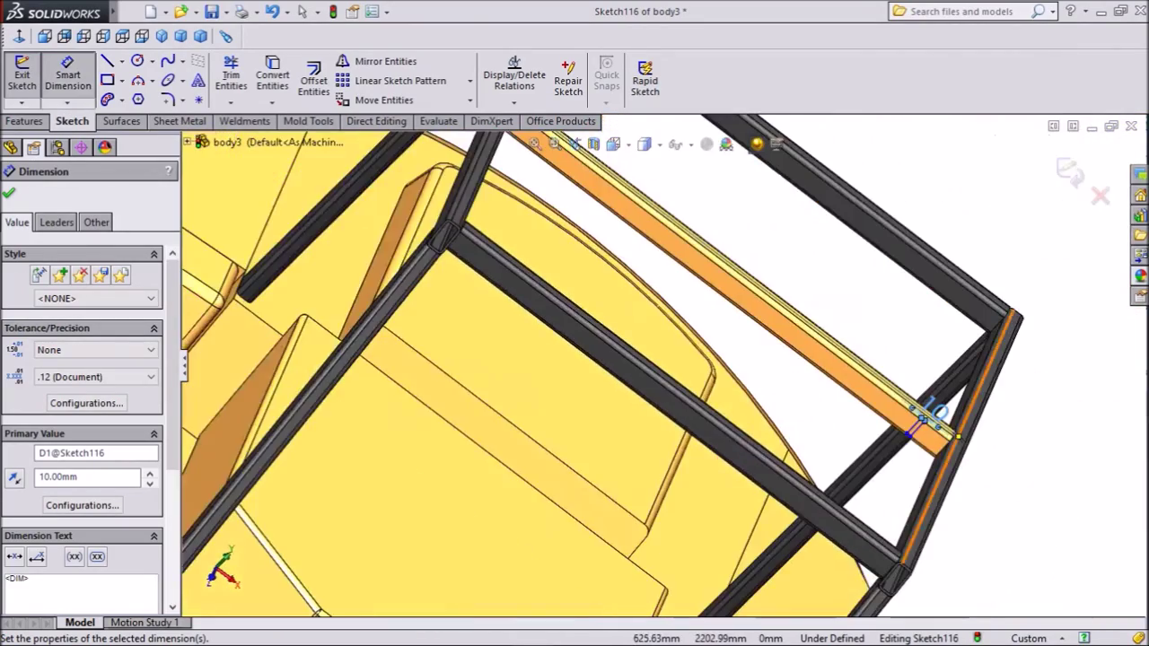
pyautogui.scroll(-4, 1005, 432)
pyautogui.scroll(-4, 848, 419)
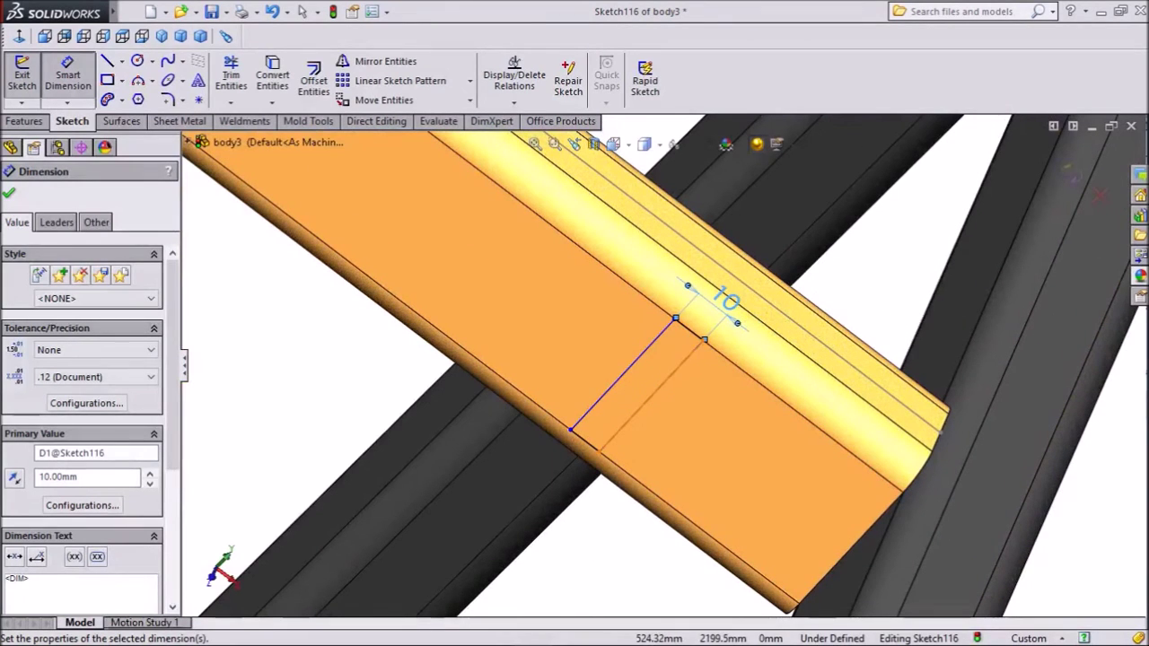
pyautogui.click(667, 379)
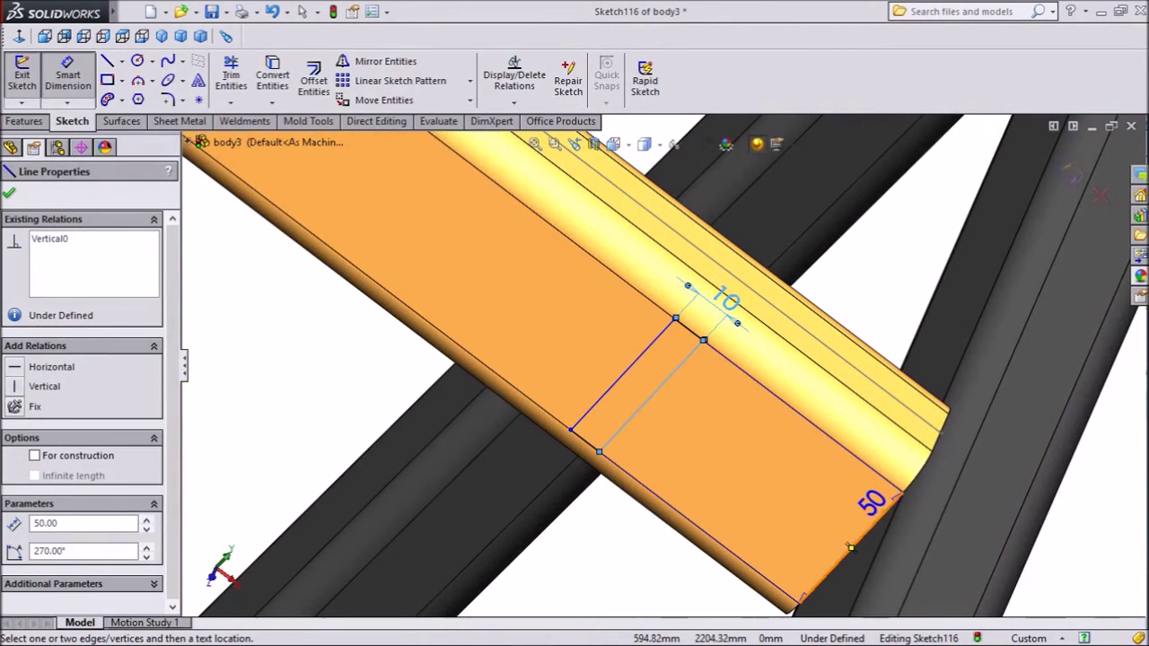
pyautogui.click(888, 502)
pyautogui.click(884, 305)
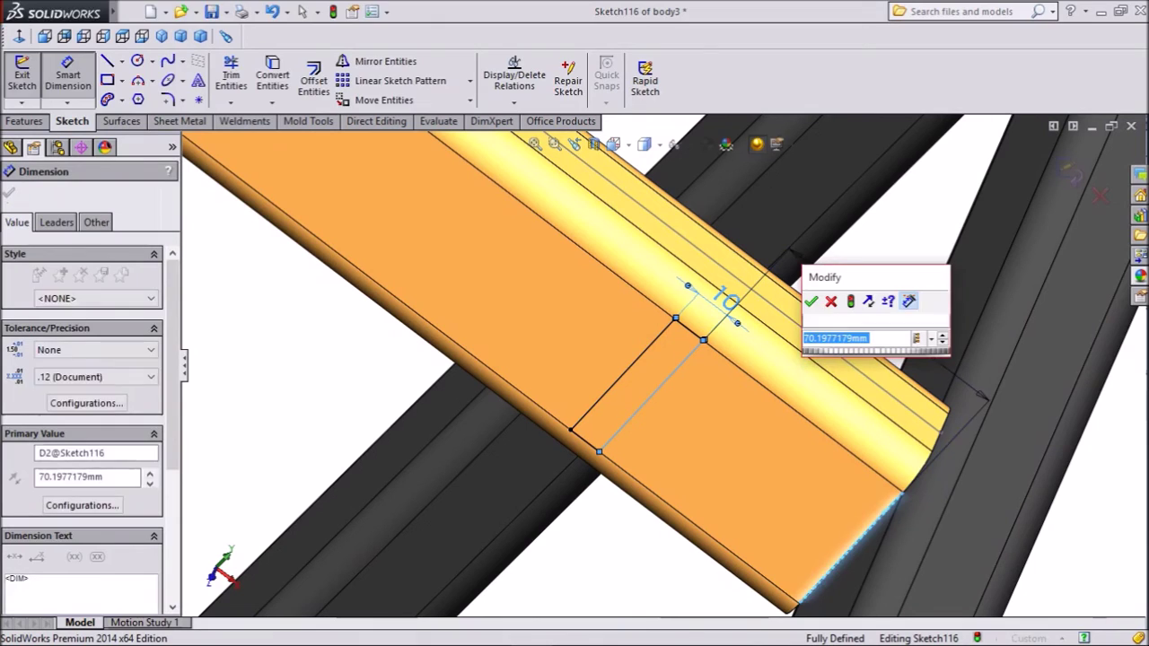
pyautogui.write('75')
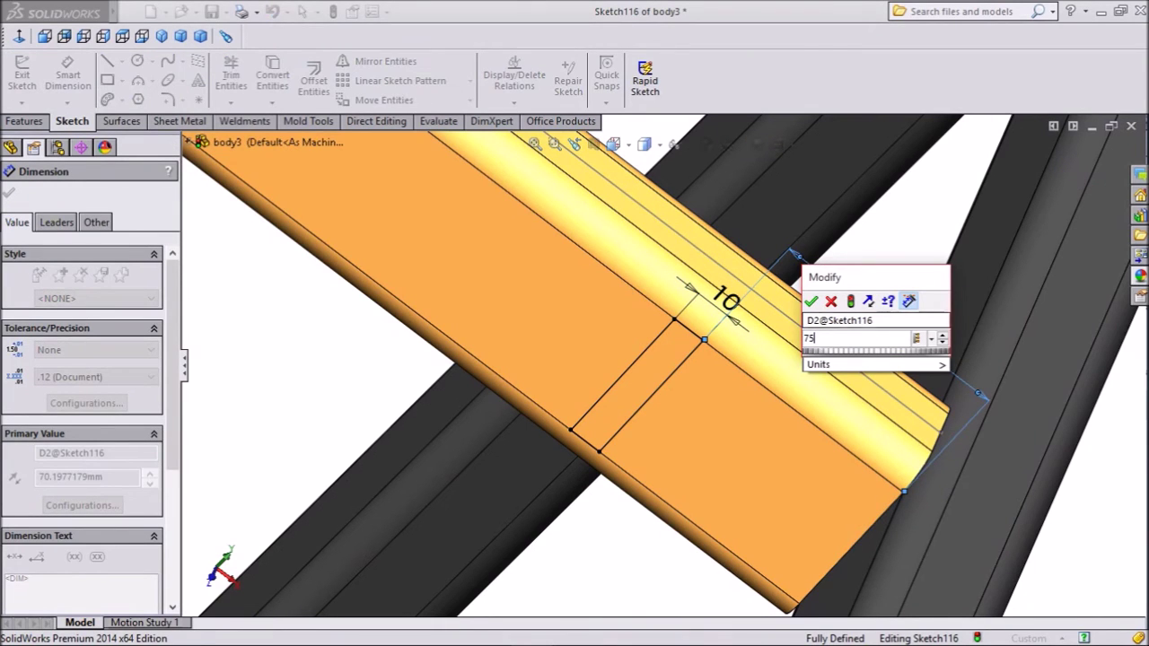
pyautogui.press('Return')
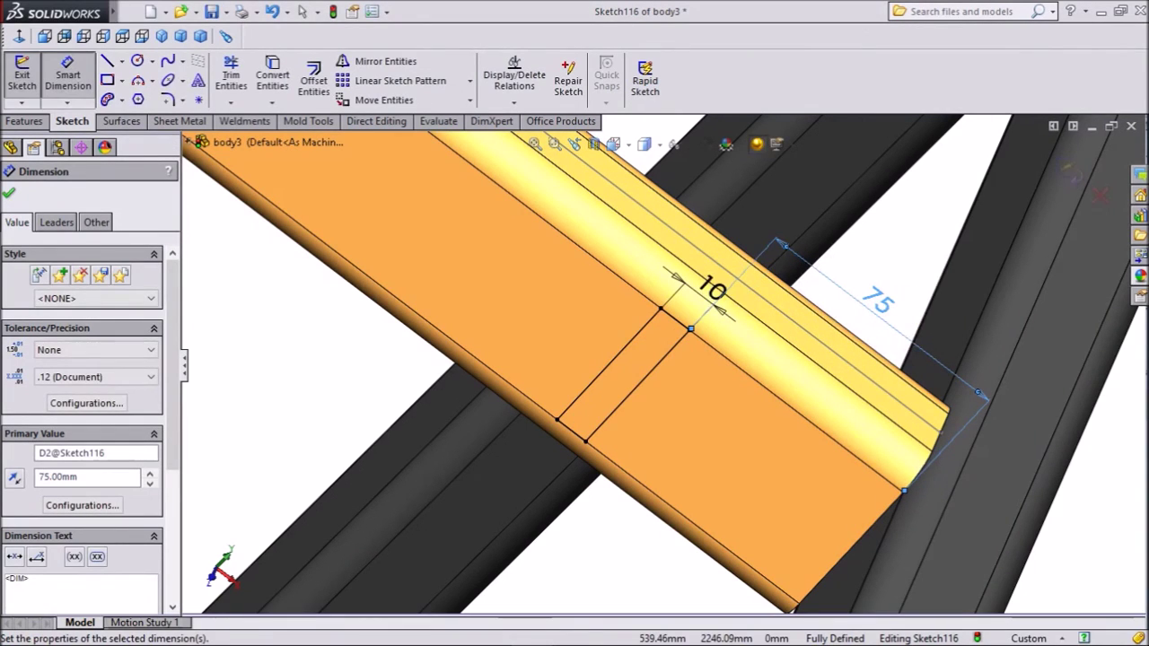
pyautogui.scroll(5, 672, 356)
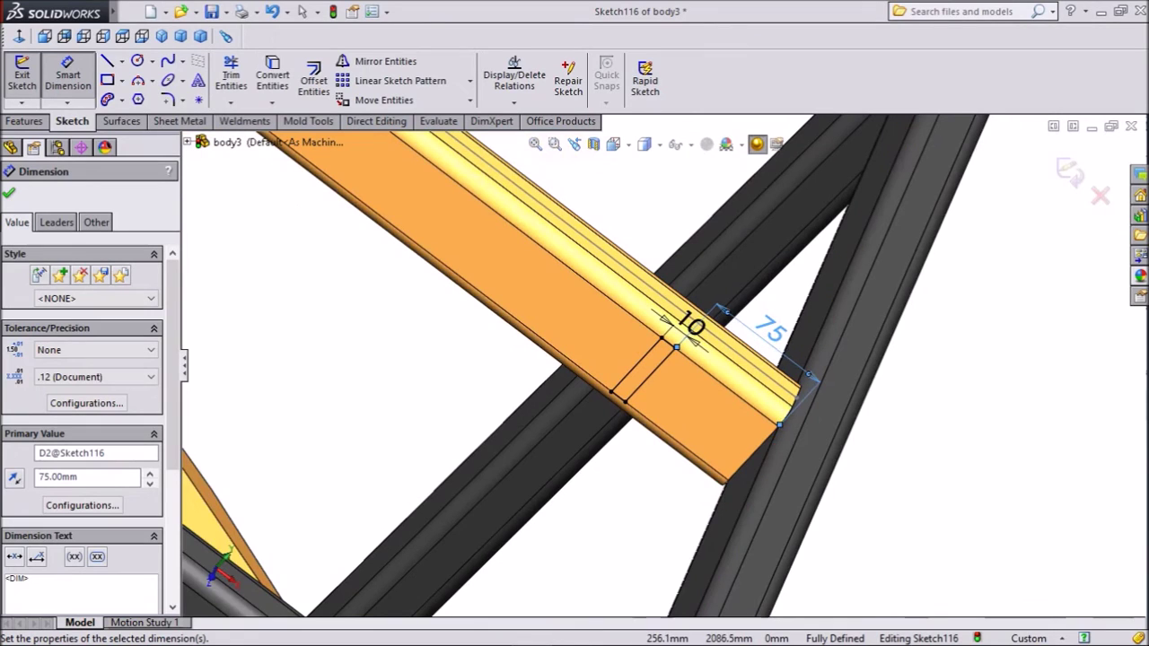
pyautogui.press('Escape')
# Step: Extrude the rectangle Up To Next as a separate slat reaching the parallel outer cross tube, with Merge result off
pyautogui.click(25, 121)
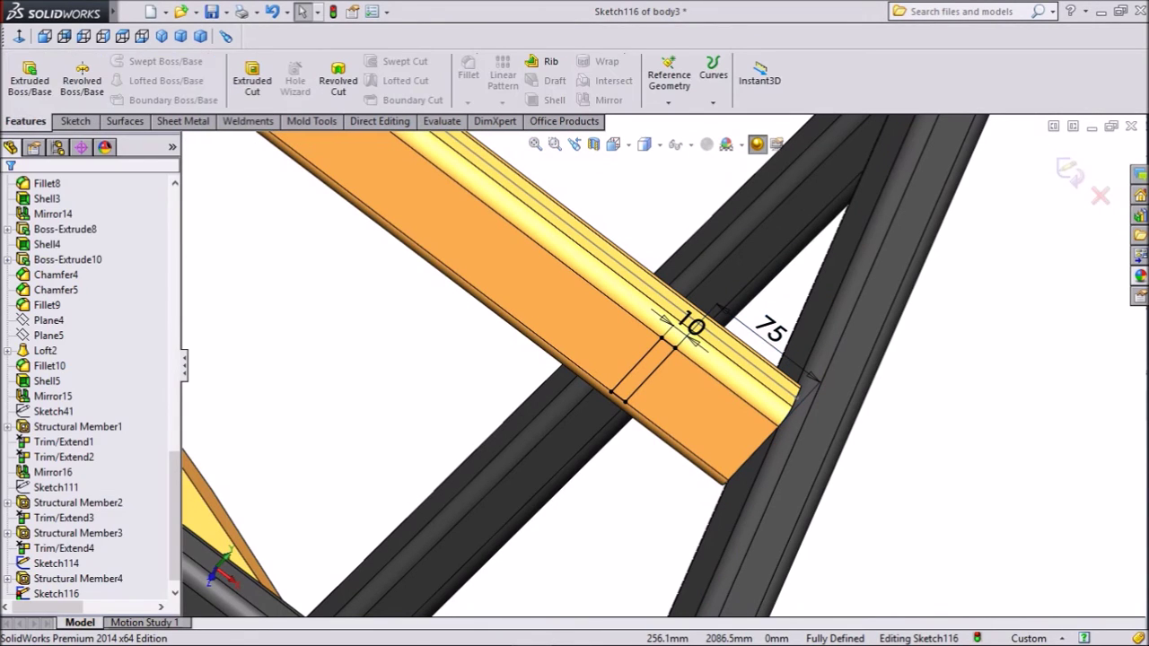
pyautogui.click(30, 79)
pyautogui.scroll(5, 668, 368)
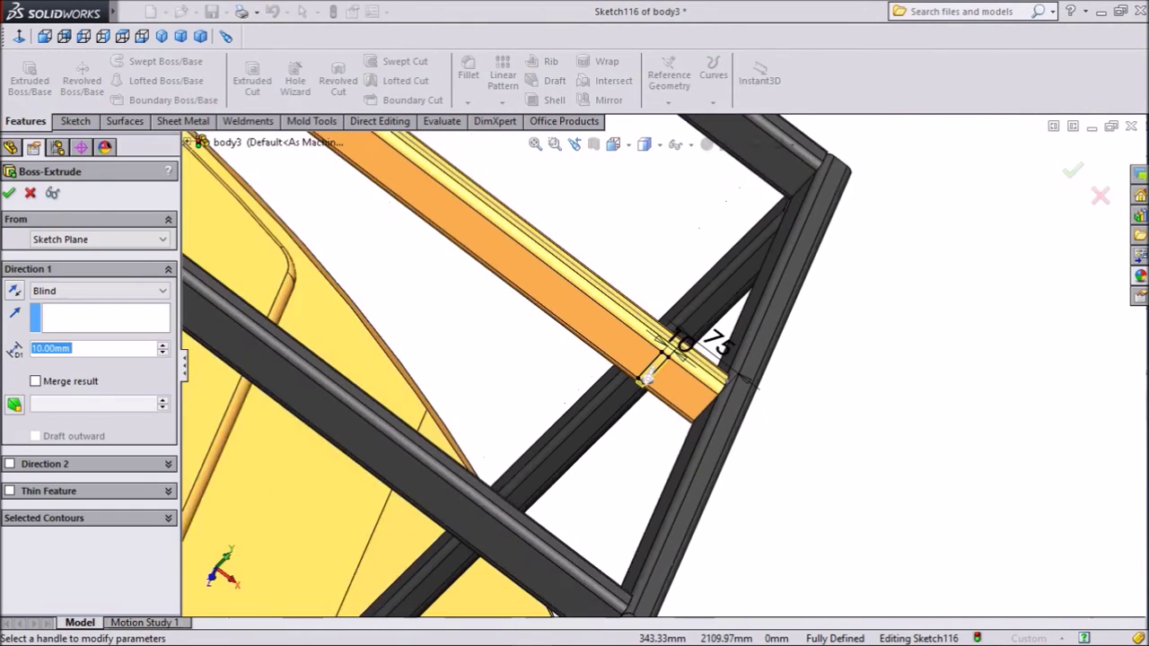
pyautogui.moveTo(790, 377); pyautogui.dragTo(650, 410, button='middle')
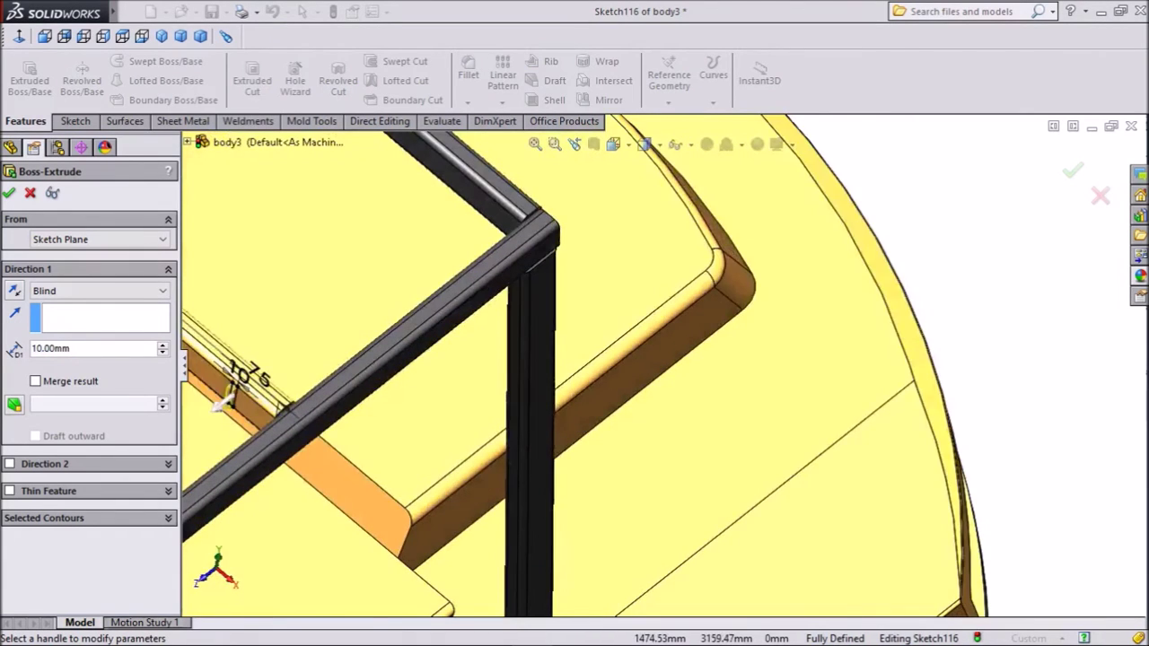
pyautogui.scroll(4, 648, 368)
pyautogui.scroll(-3, 375, 451)
pyautogui.scroll(-2, 505, 409)
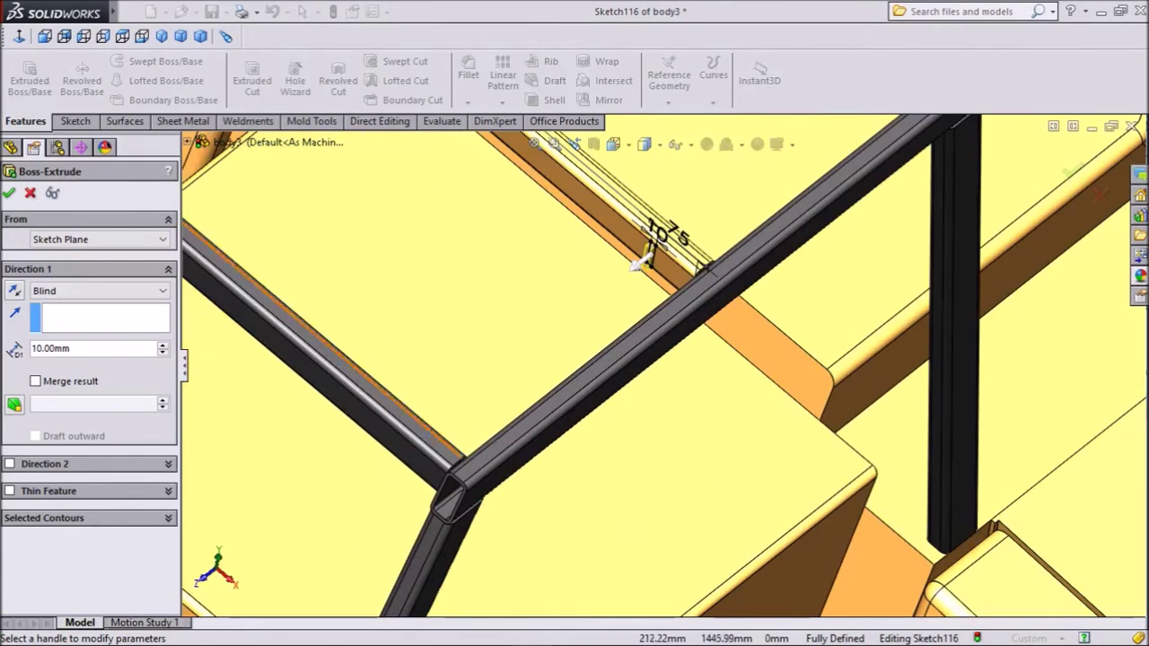
pyautogui.click(101, 290)
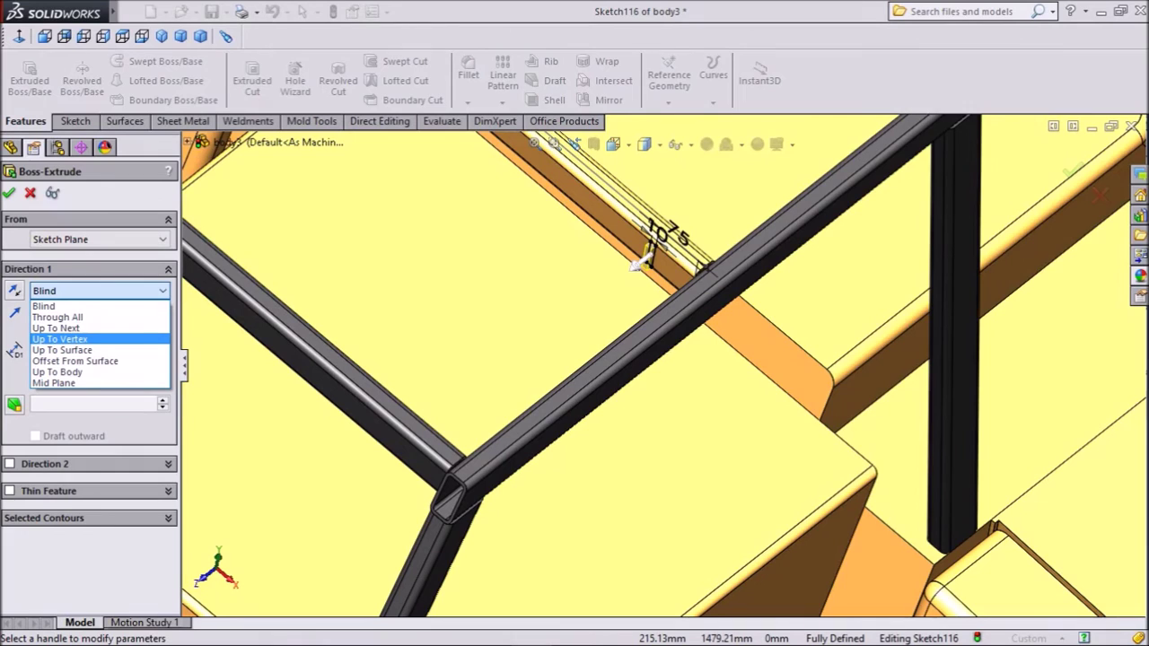
pyautogui.click(72, 328)
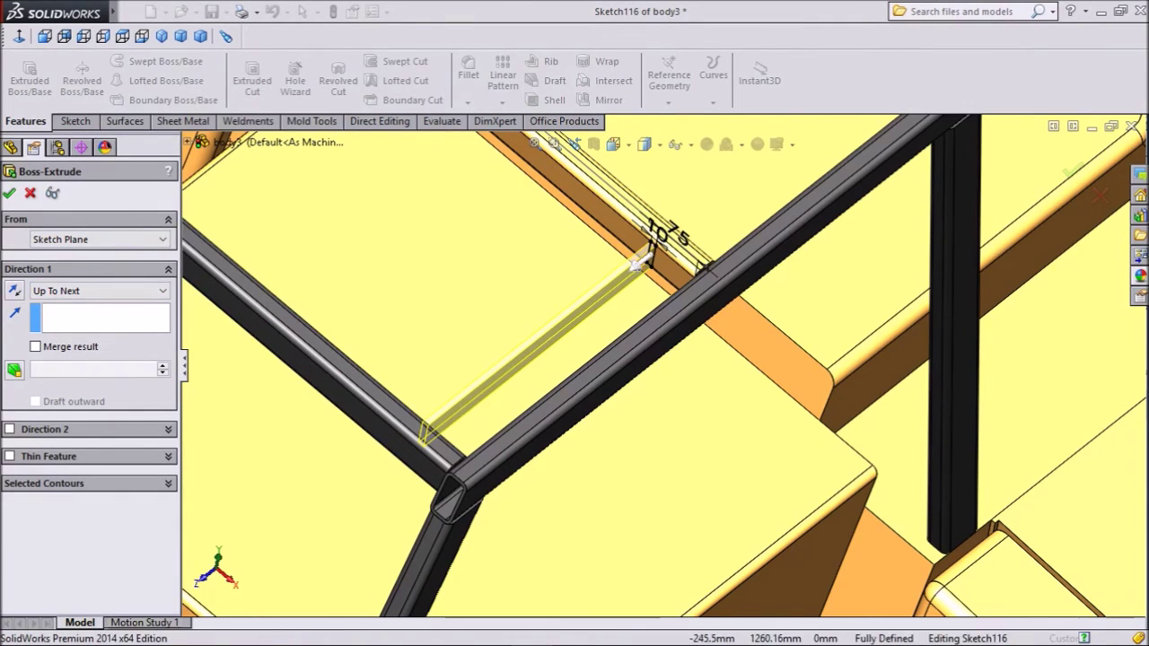
pyautogui.press('Return')
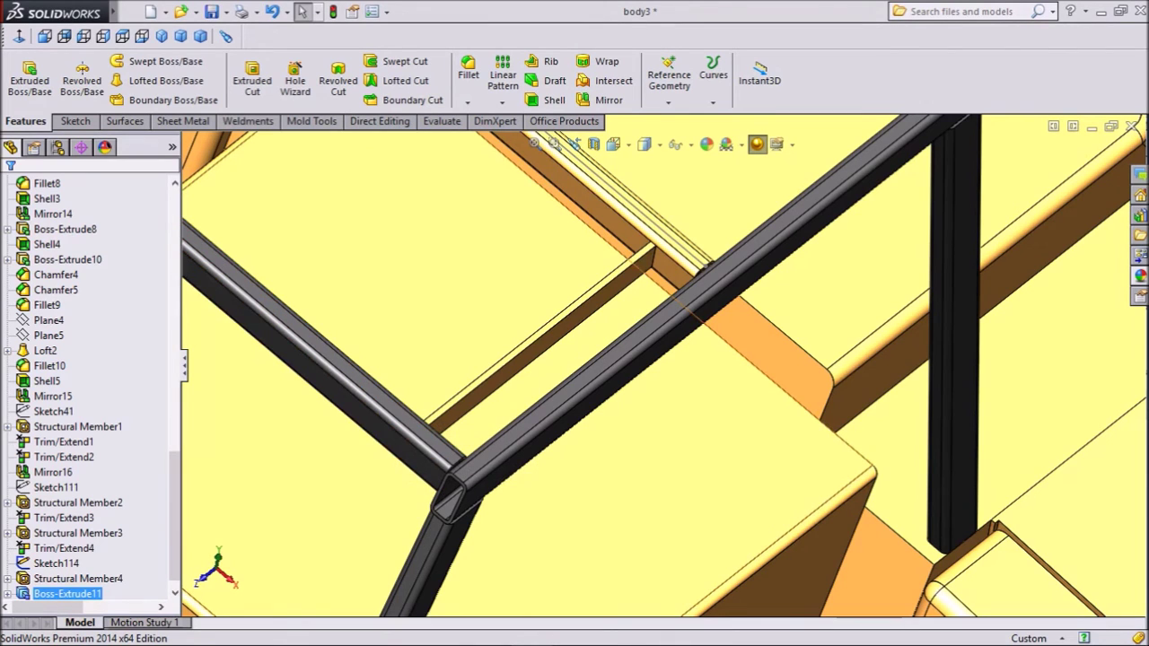
# Step: Set up a linear pattern of the slat along the outer cross tube's edge with 115 mm spacing and 10 instances
pyautogui.scroll(4, 435, 288)
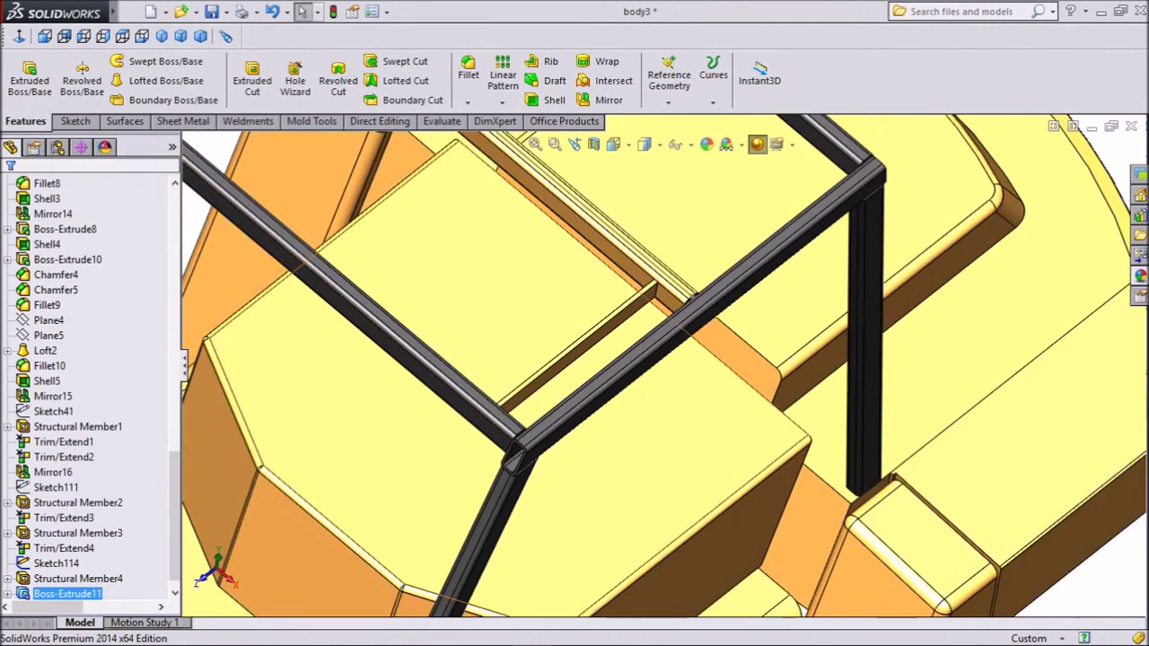
pyautogui.scroll(-2, 538, 167)
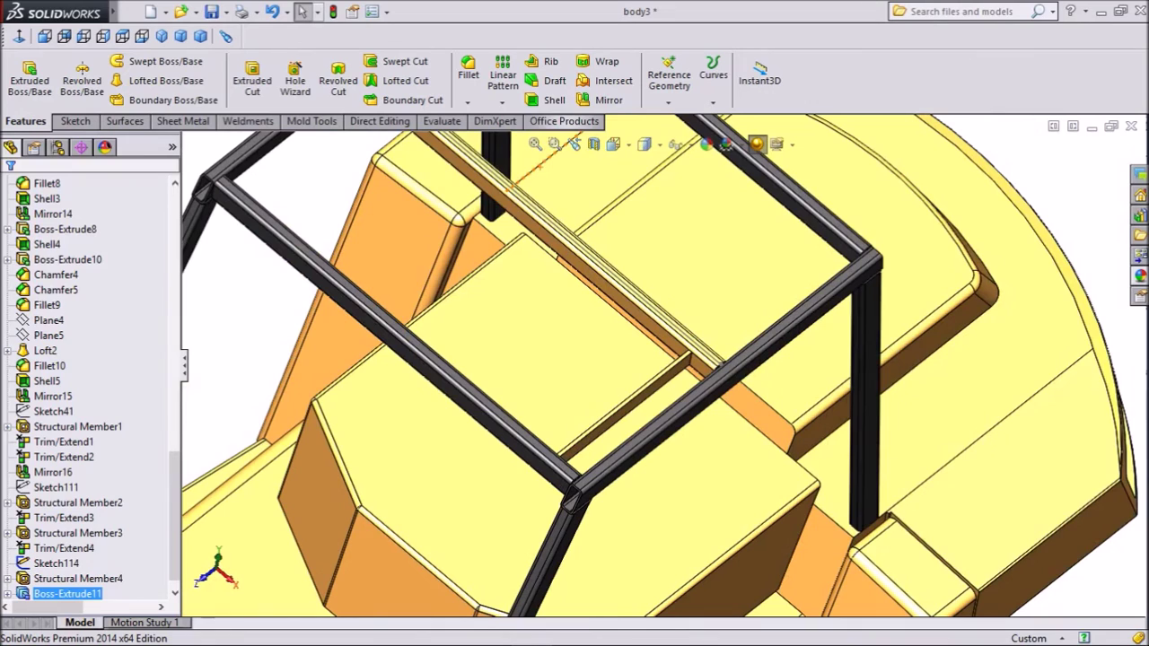
pyautogui.click(502, 101)
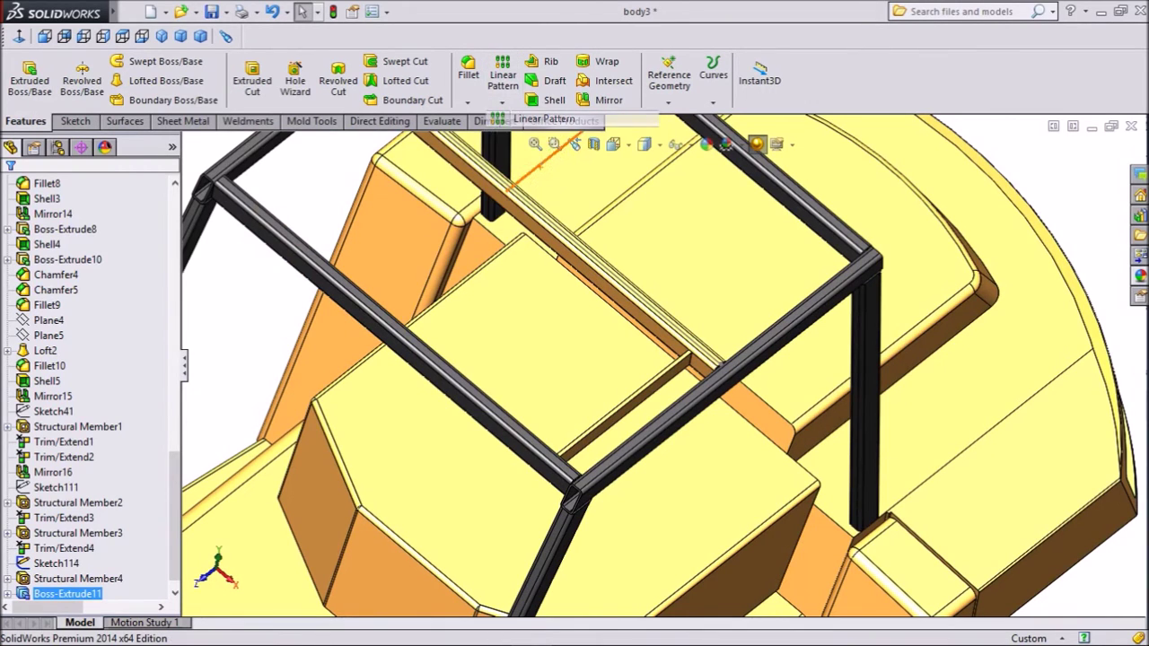
pyautogui.click(538, 119)
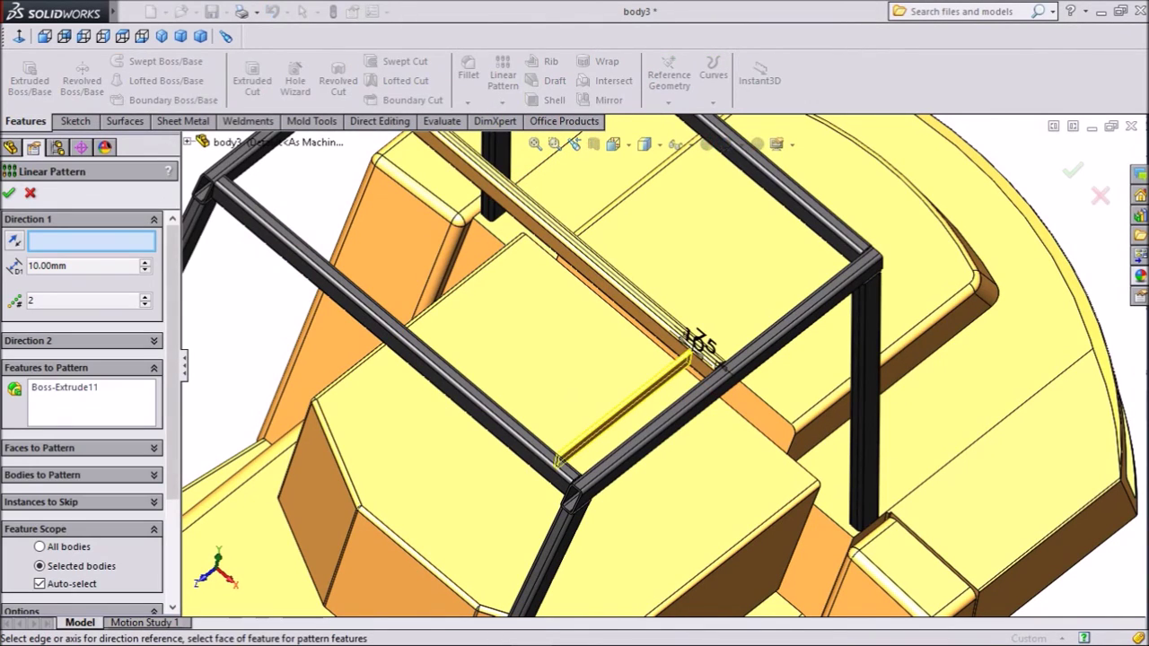
pyautogui.scroll(-5, 543, 494)
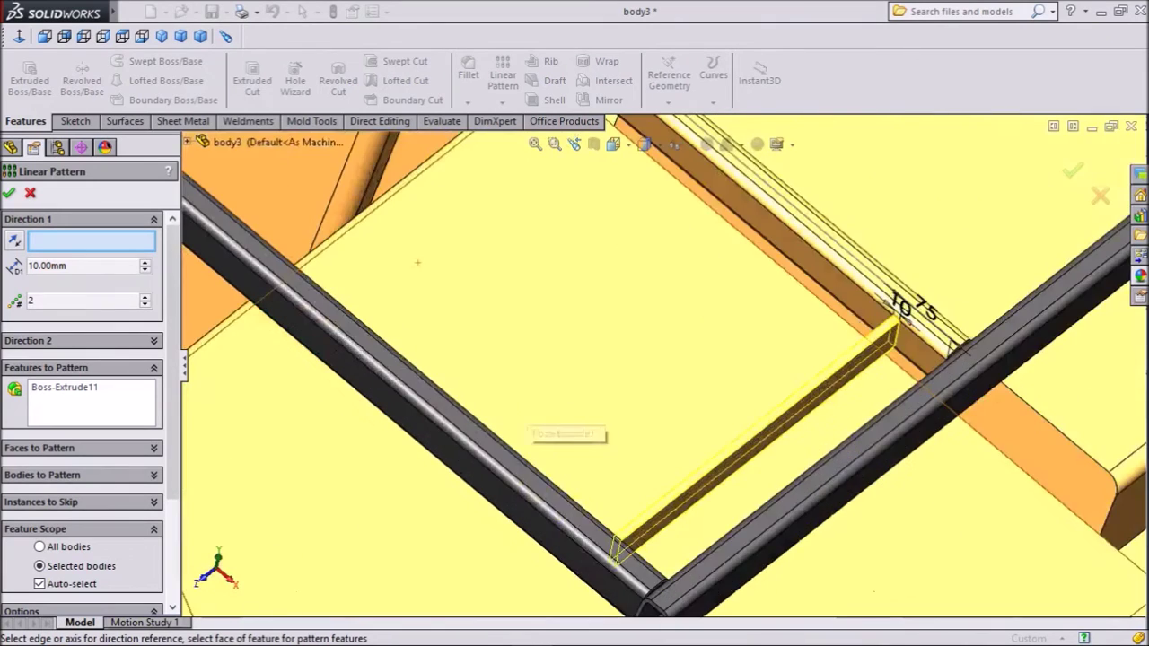
pyautogui.click(554, 469)
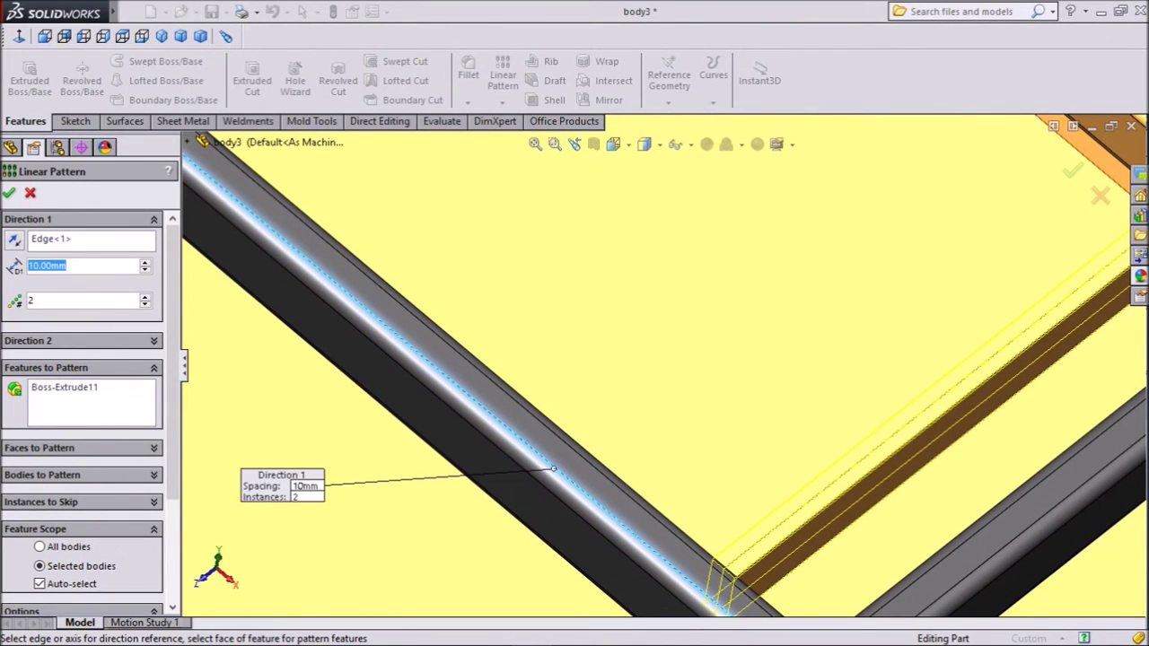
pyautogui.write('115')
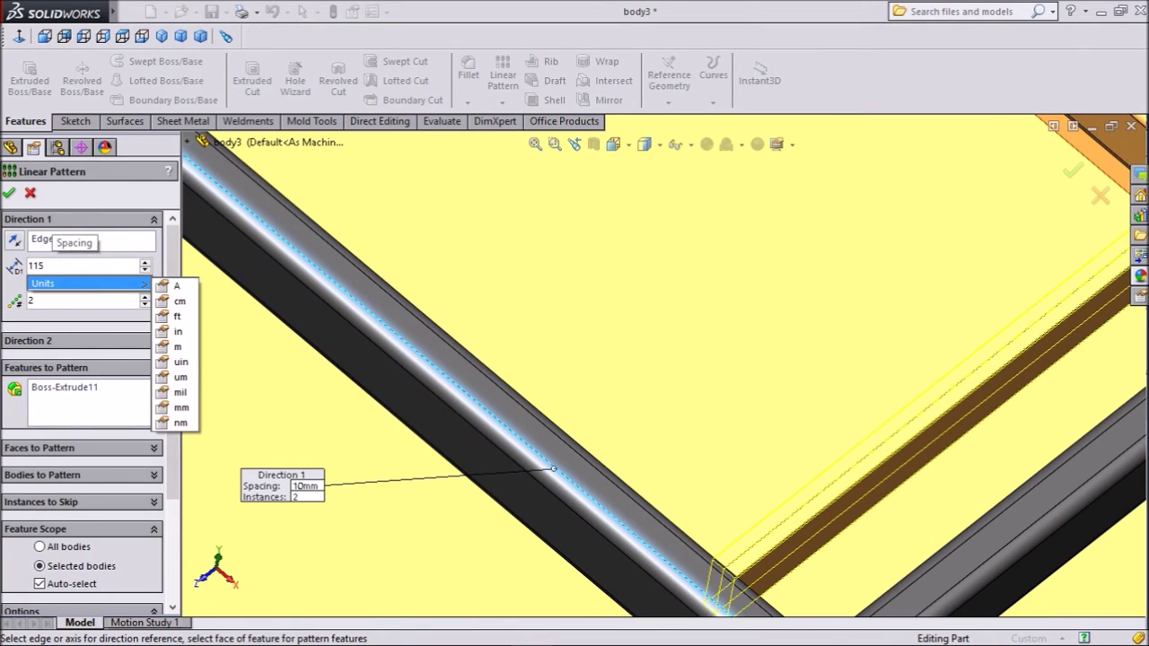
pyautogui.press('Return')
pyautogui.write('10')
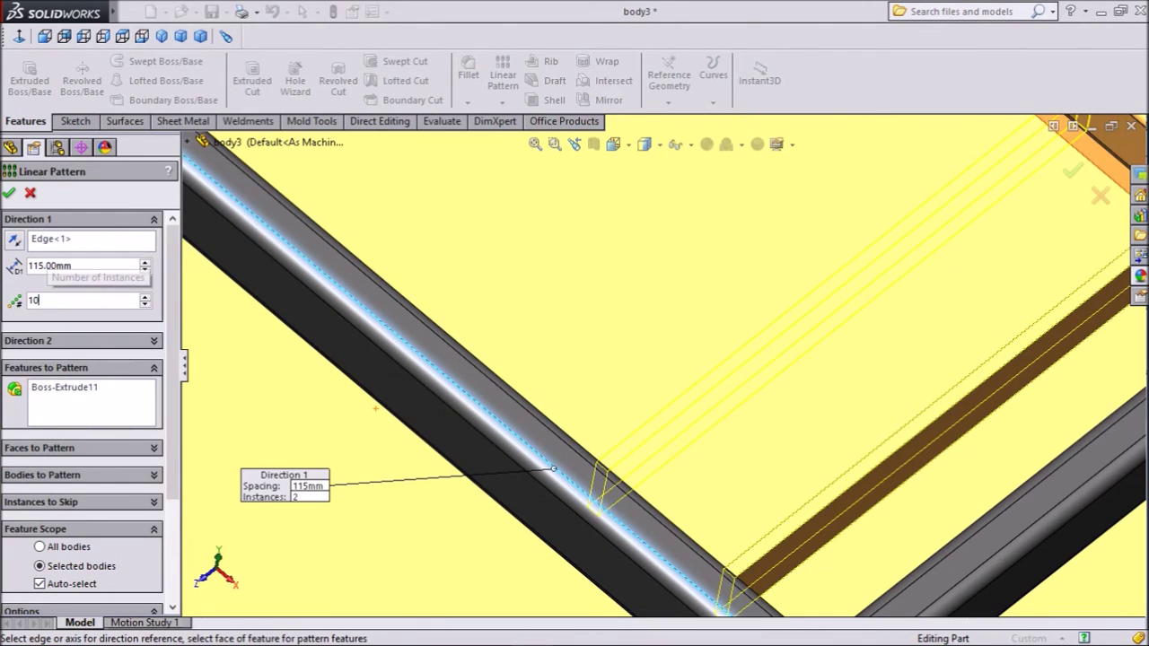
pyautogui.scroll(4, 341, 395)
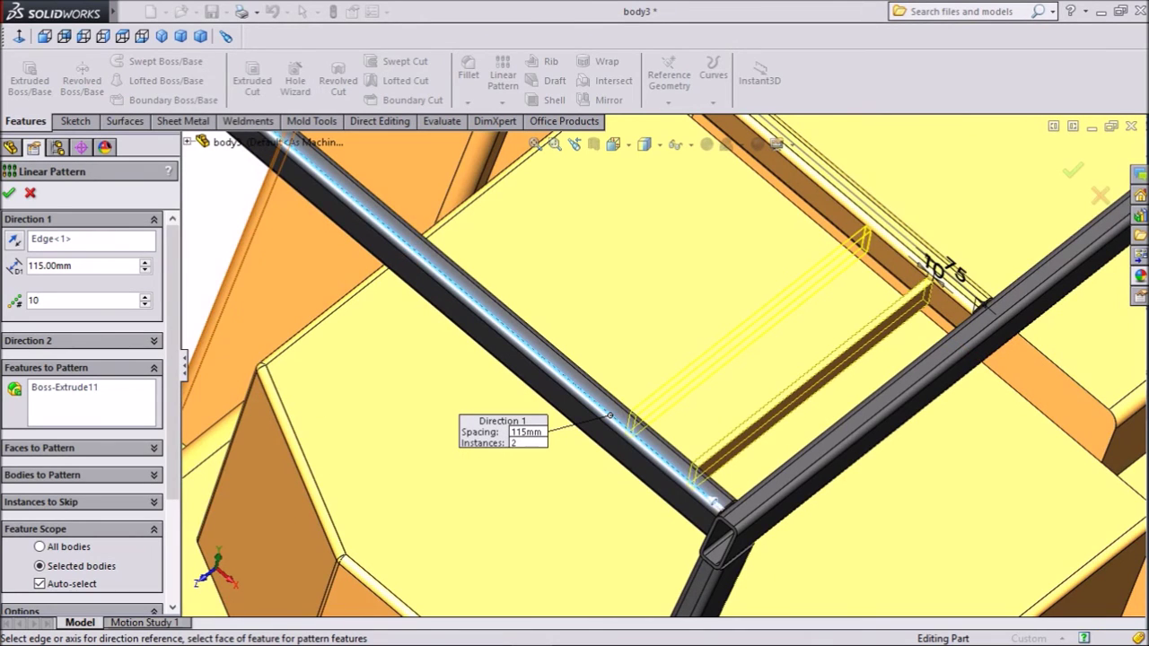
pyautogui.scroll(4, 715, 502)
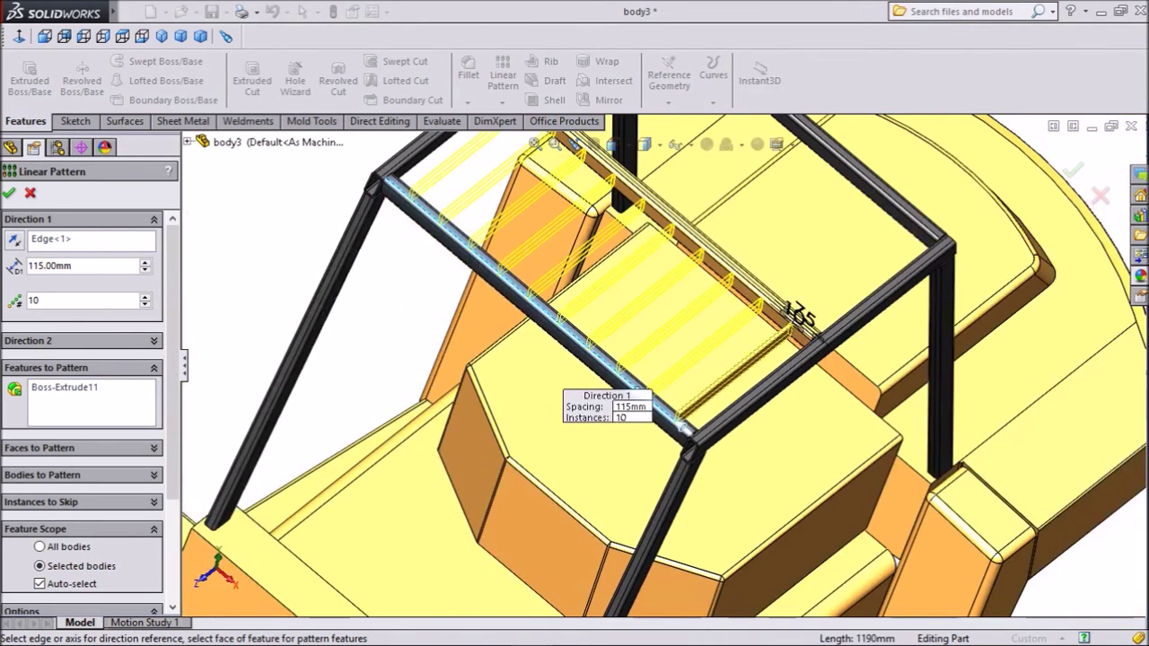
pyautogui.scroll(2, 673, 346)
pyautogui.scroll(-3, 710, 242)
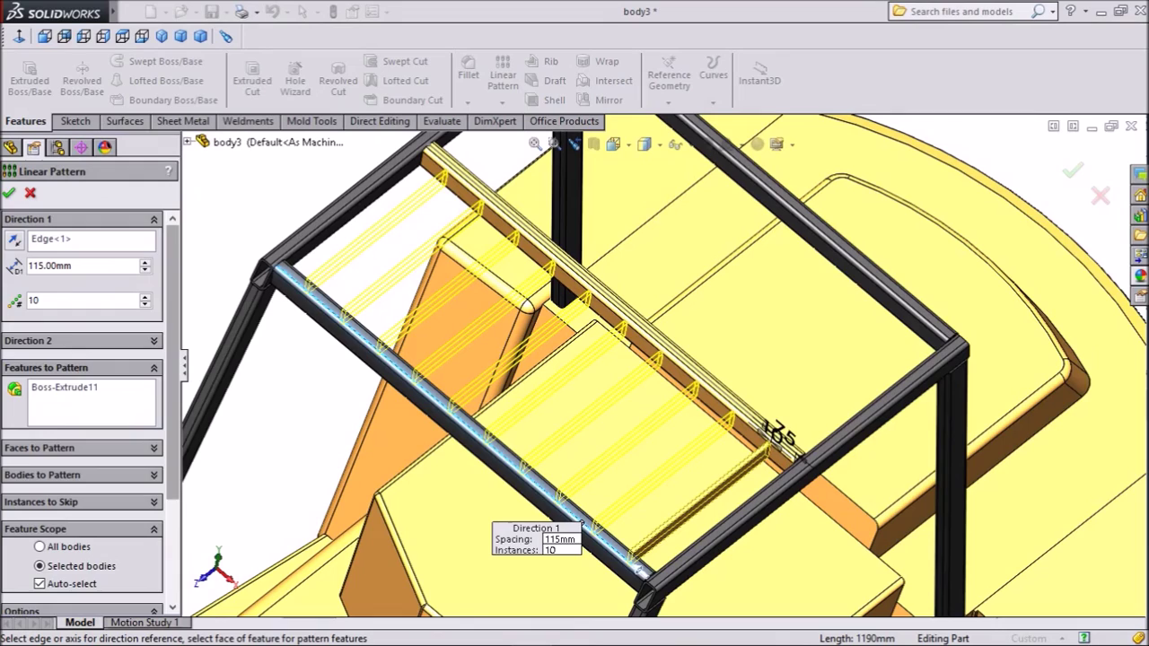
# Step: Add a second pattern direction along the side tube's edge with 510 mm spacing and 2 instances
pyautogui.scroll(-3, 81, 404)
pyautogui.moveTo(172, 422); pyautogui.dragTo(173, 428)
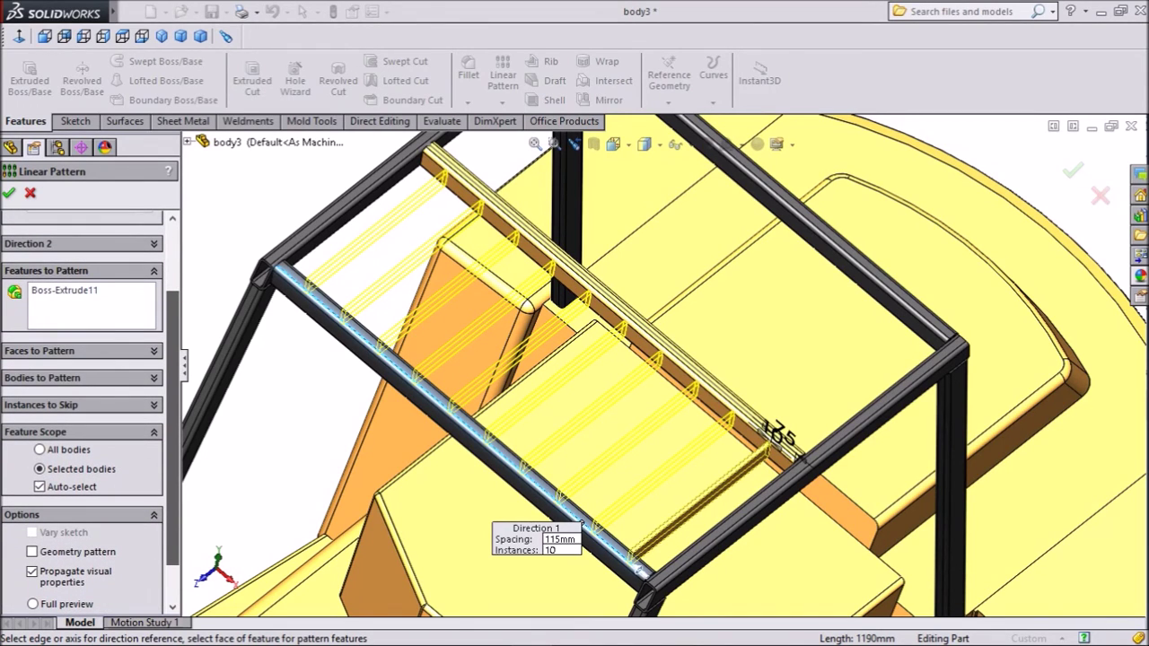
pyautogui.scroll(-2, 81, 403)
pyautogui.scroll(3, 81, 404)
pyautogui.moveTo(172, 391); pyautogui.dragTo(172, 364)
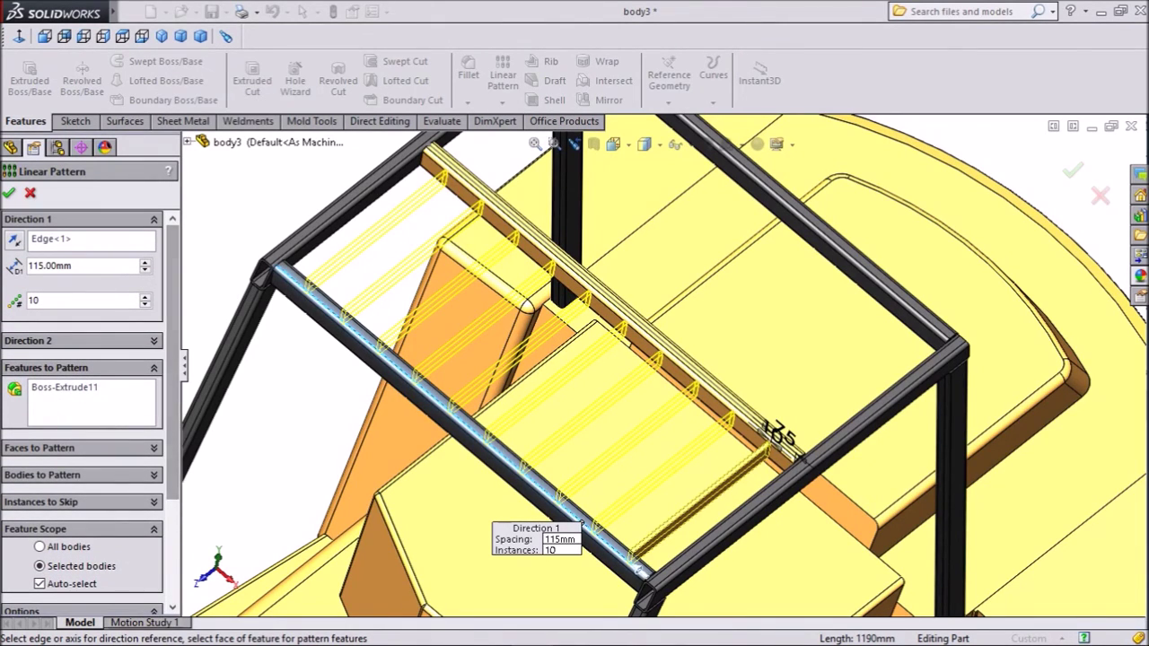
pyautogui.click(153, 340)
pyautogui.scroll(3, 625, 332)
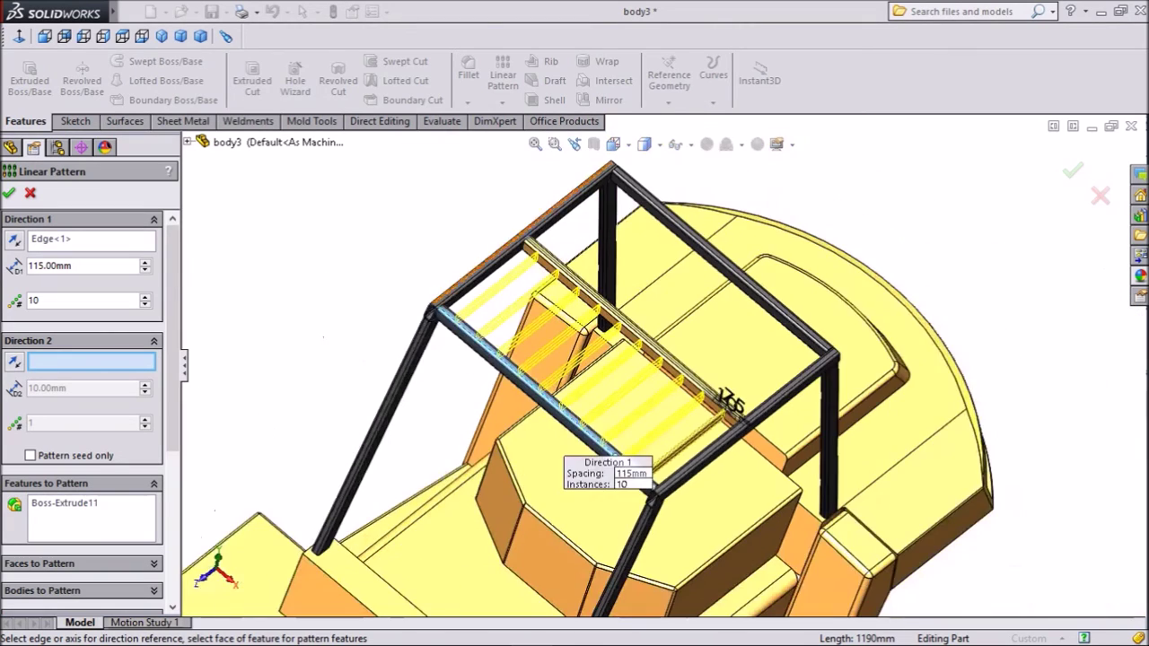
pyautogui.scroll(-6, 537, 261)
pyautogui.click(519, 279)
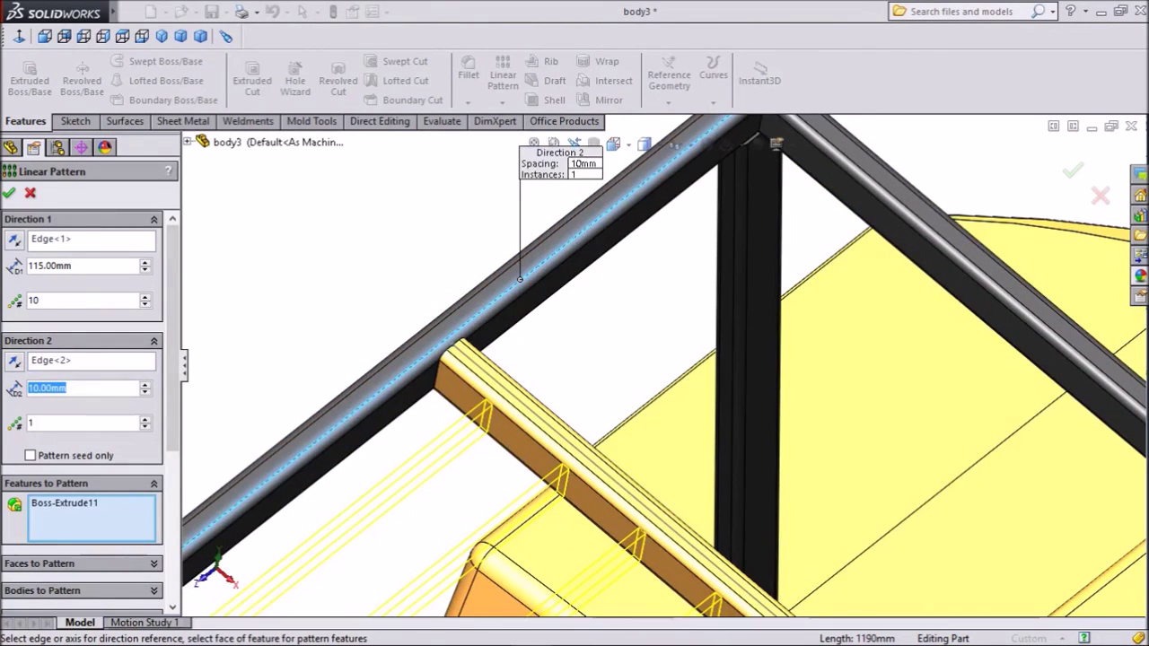
pyautogui.write('5')
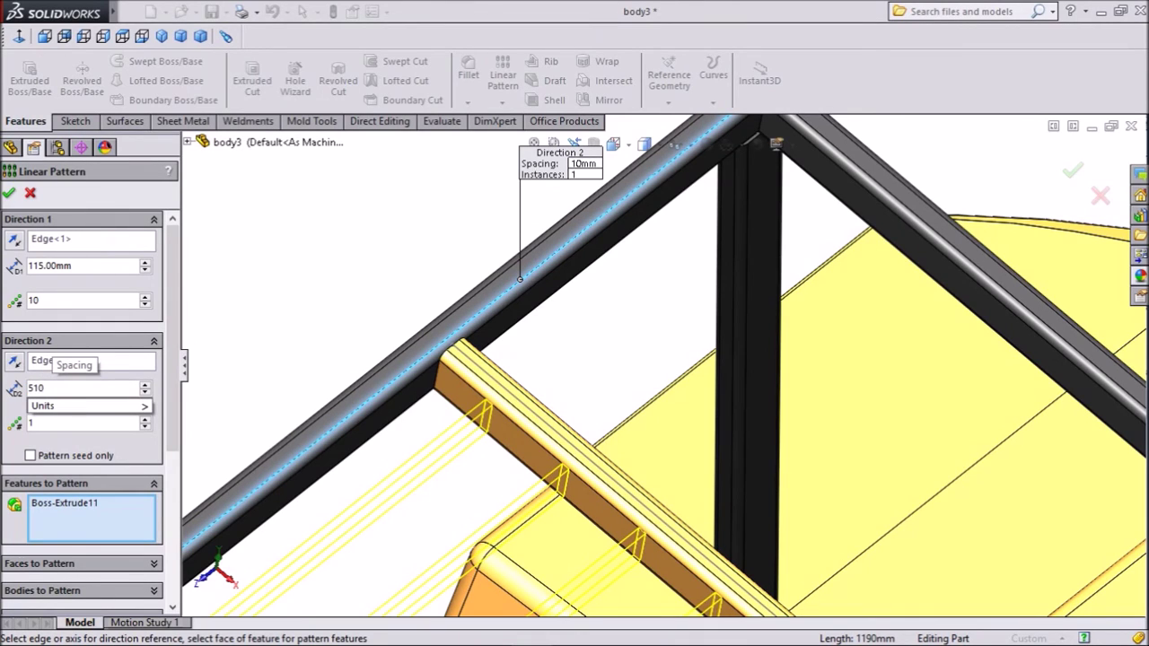
pyautogui.write('10')
pyautogui.press('Return')
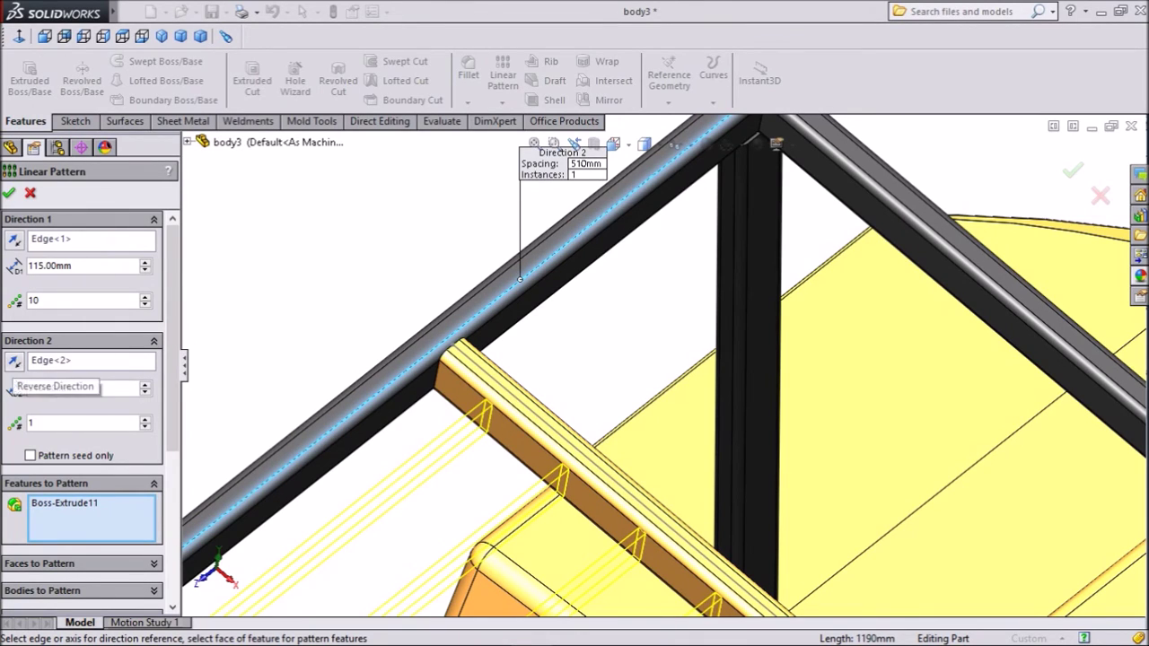
pyautogui.doubleClick(62, 423)
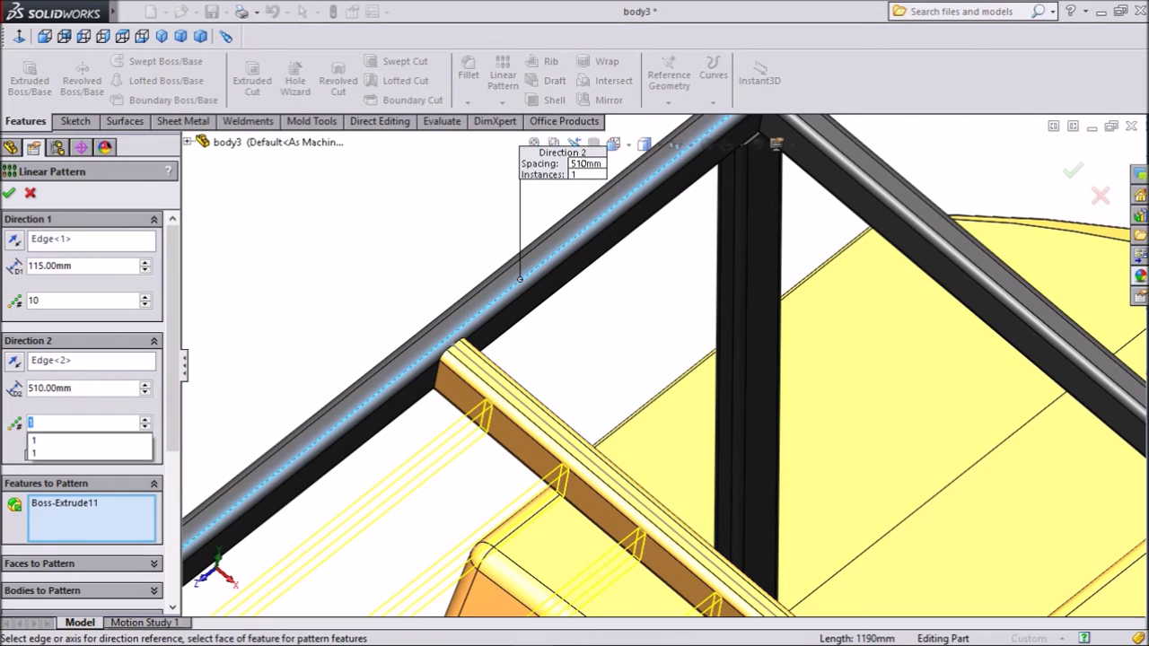
pyautogui.write('2')
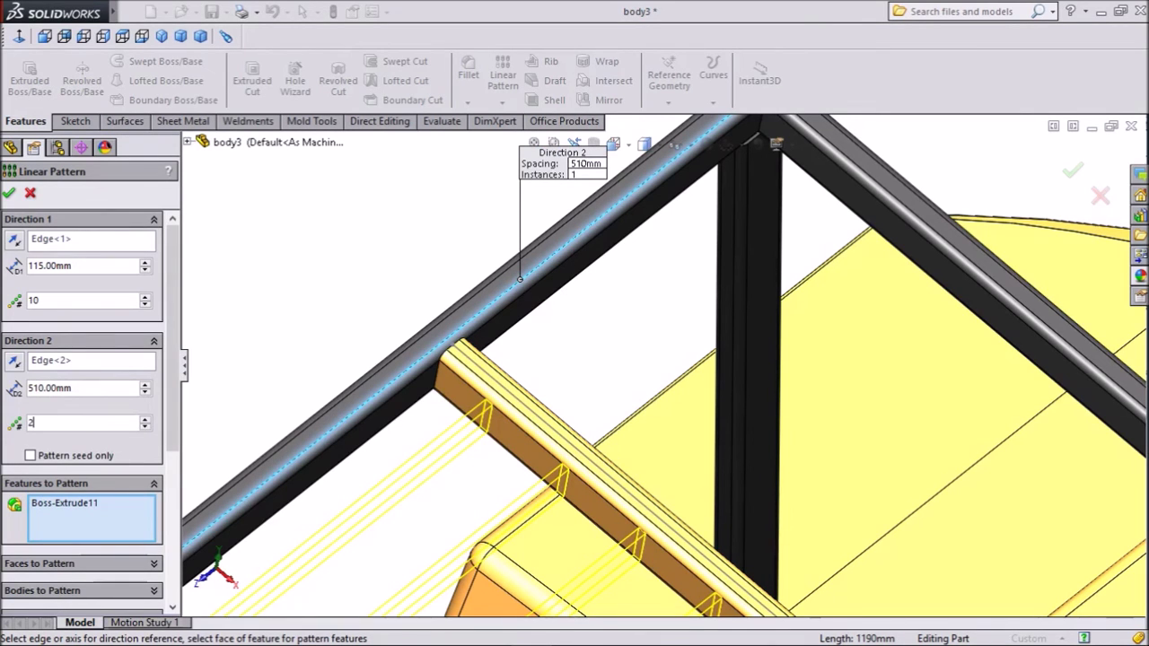
pyautogui.press('Return')
# Step: Reverse the second direction toward the opposite cross tube and create the linear pattern of slats
pyautogui.press('f')
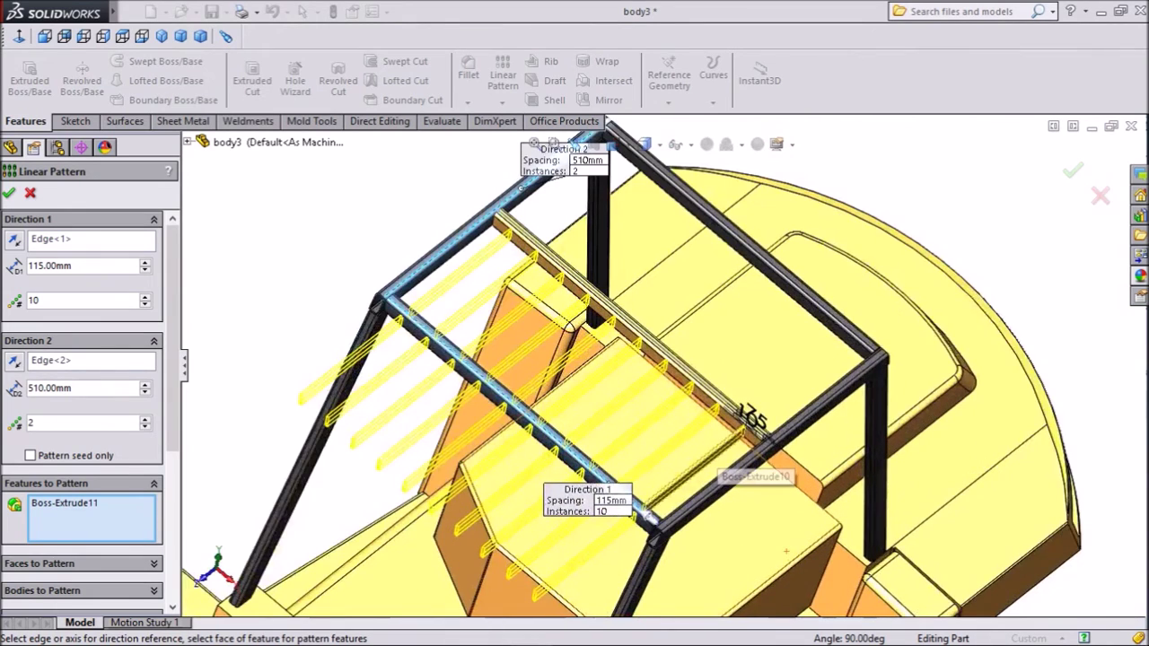
pyautogui.scroll(-2, 714, 469)
pyautogui.click(14, 359)
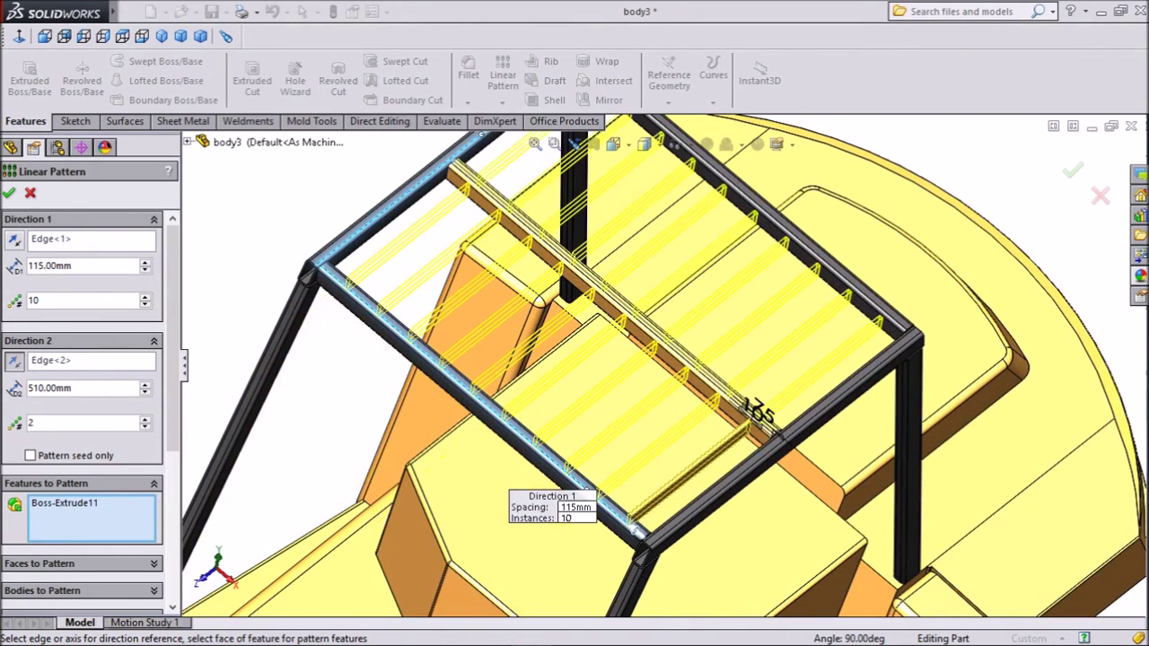
pyautogui.scroll(2, 698, 431)
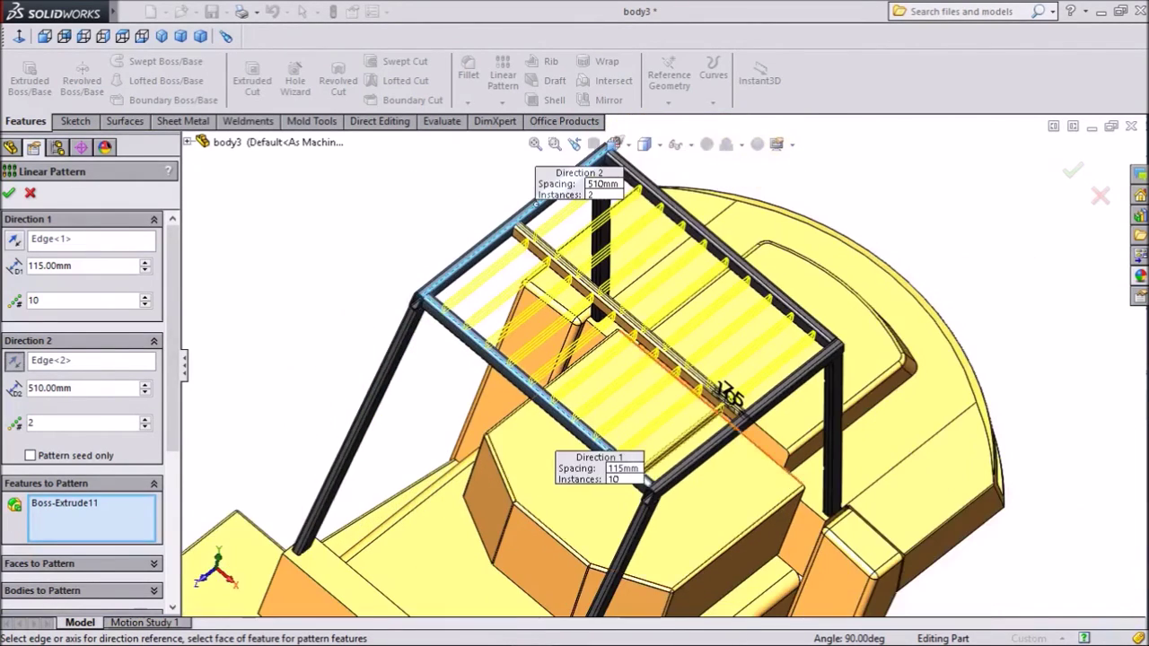
pyautogui.scroll(-1, 705, 256)
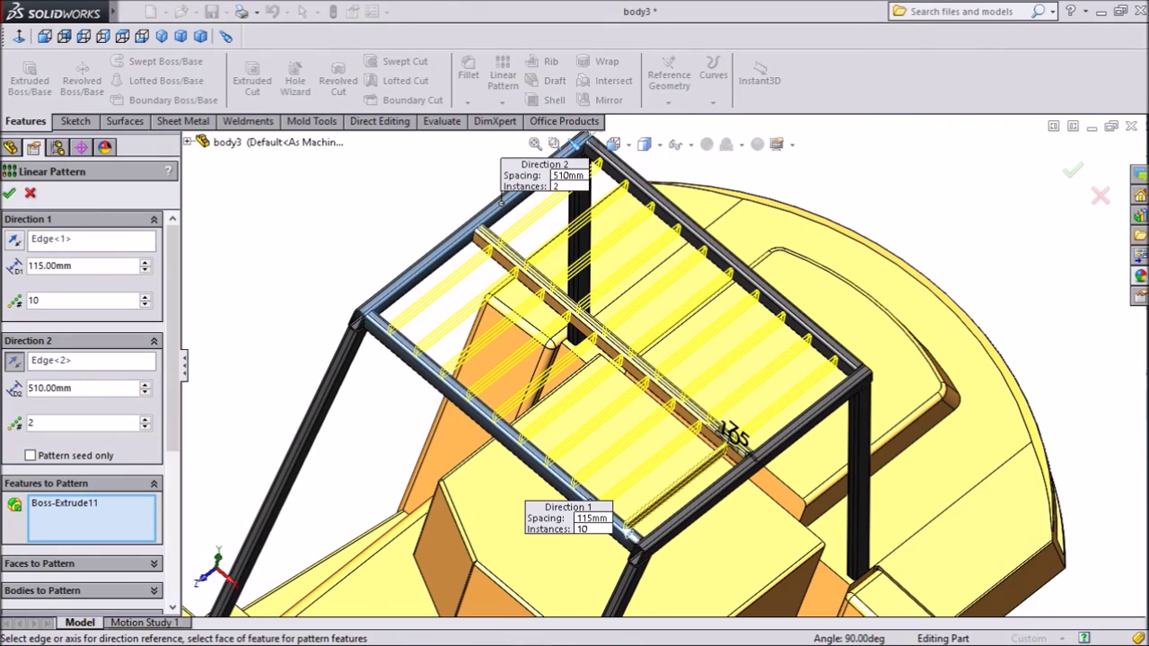
pyautogui.press('Return')
pyautogui.scroll(1, 664, 375)
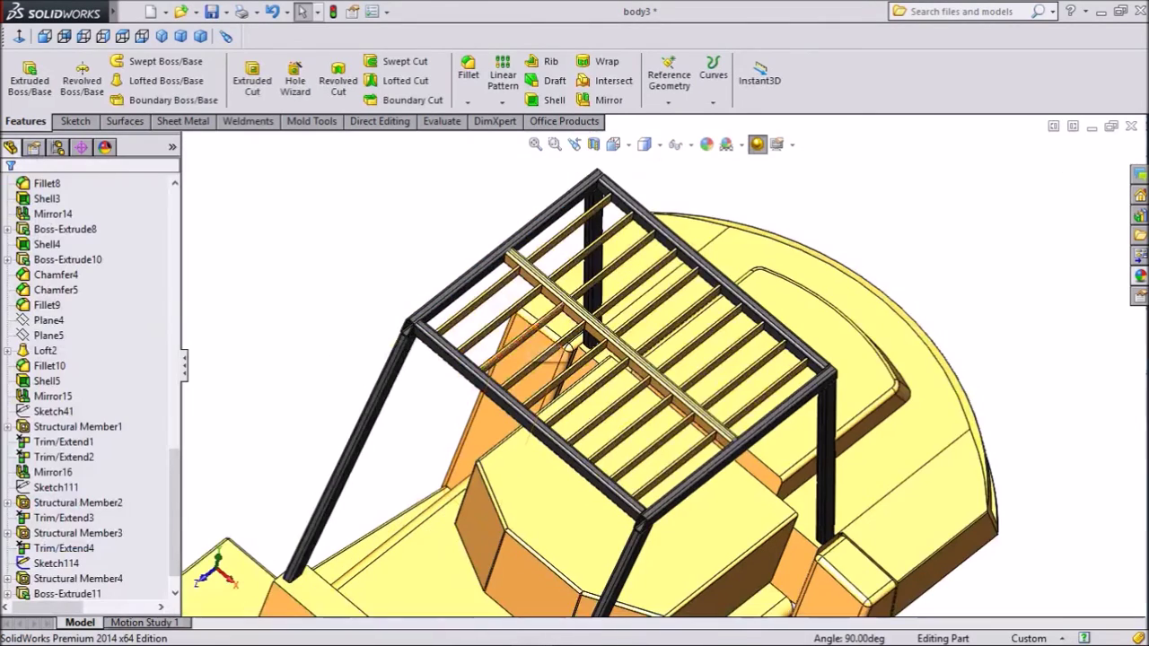
# Step: Examine the patterned slats between the cross tubes from several angles and up close
pyautogui.scroll(2, 666, 359)
pyautogui.moveTo(446, 432); pyautogui.dragTo(399, 395, button='middle')
pyautogui.scroll(-3, 783, 476)
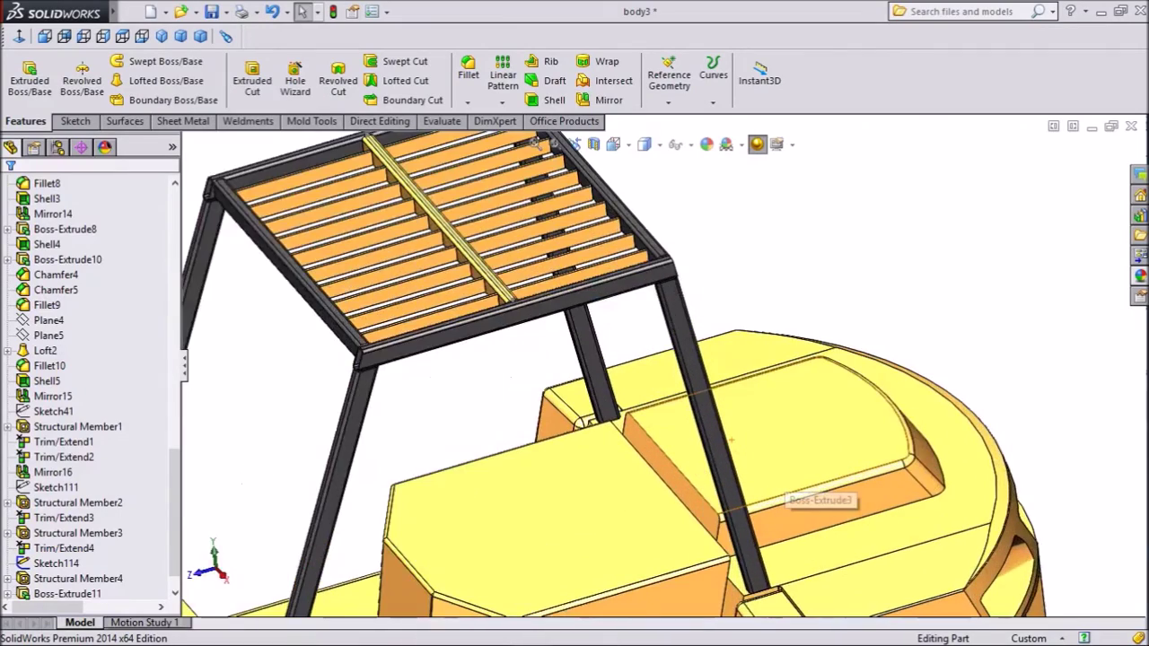
pyautogui.scroll(1, 783, 476)
pyautogui.moveTo(723, 475); pyautogui.dragTo(763, 483, button='middle')
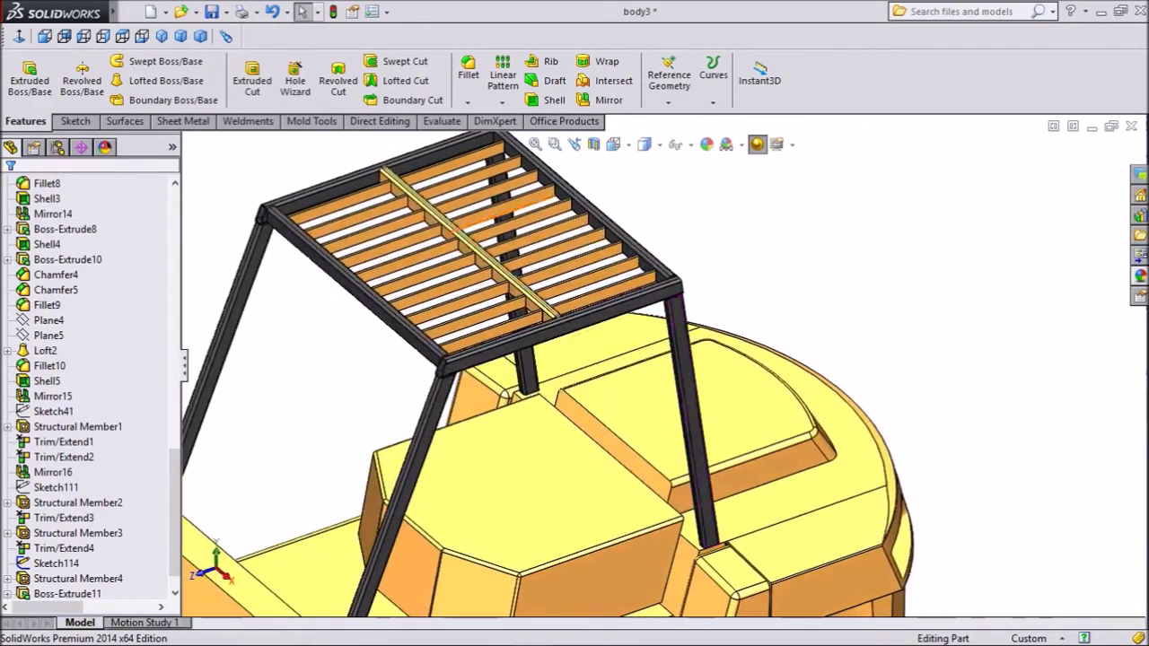
pyautogui.scroll(3, 504, 215)
pyautogui.scroll(-4, 476, 261)
pyautogui.scroll(-1, 792, 446)
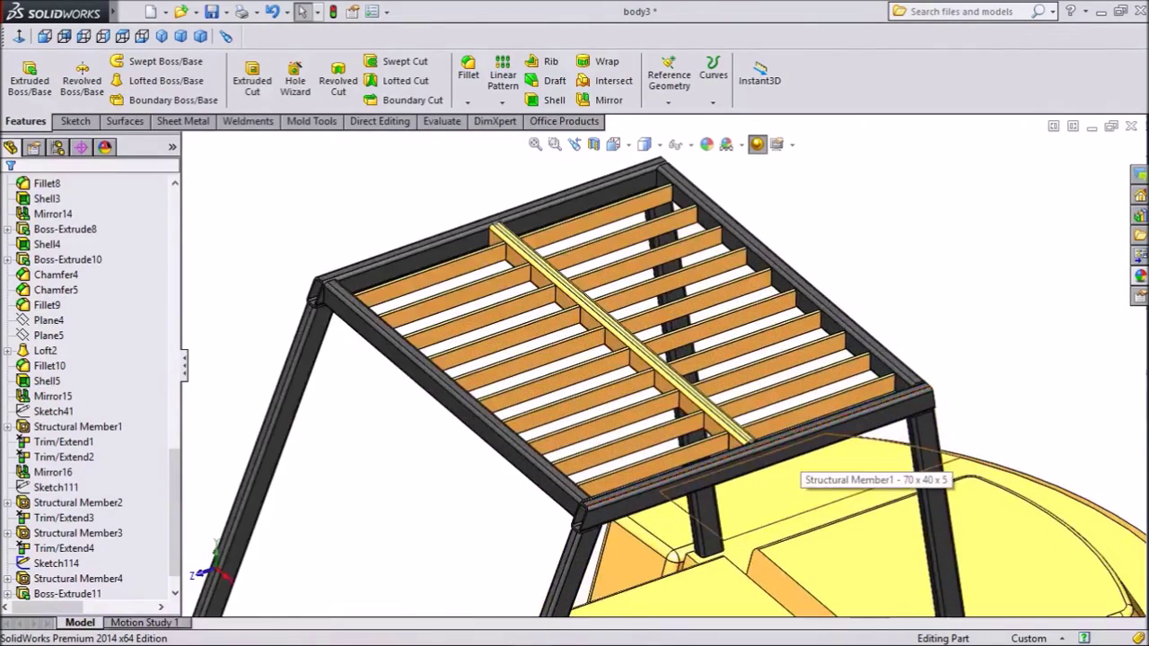
pyautogui.scroll(-1, 785, 465)
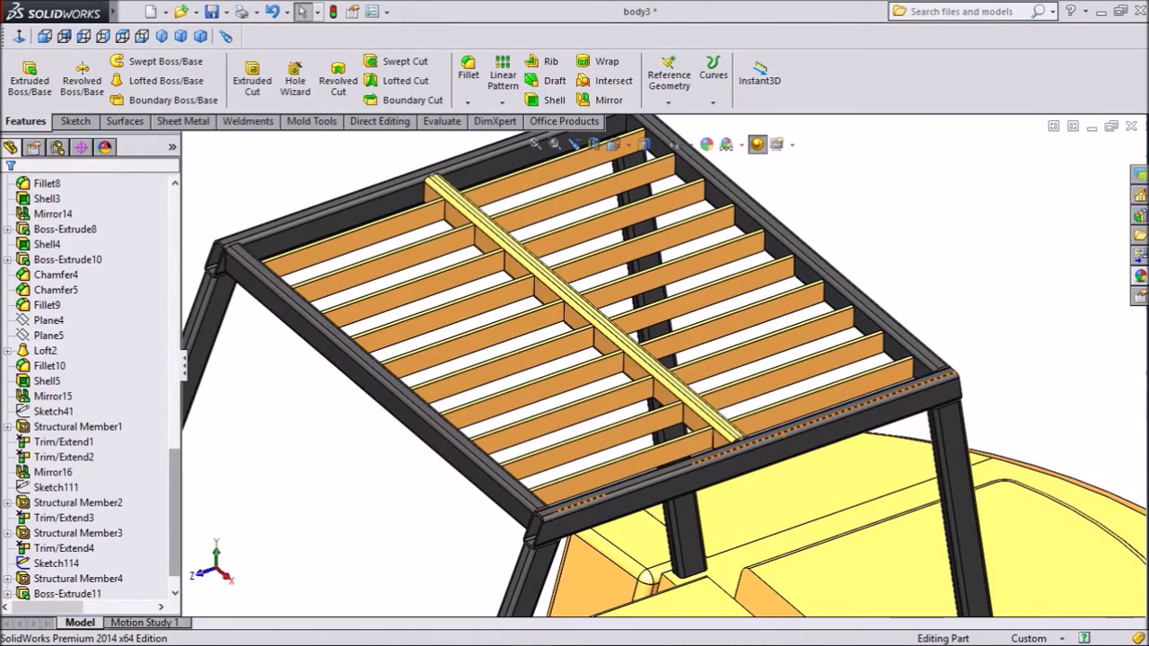
# Step: Apply a black chromium plate appearance to the middle cross tube, the original slat and the slat pattern
pyautogui.moveTo(174, 513); pyautogui.dragTo(174, 523)
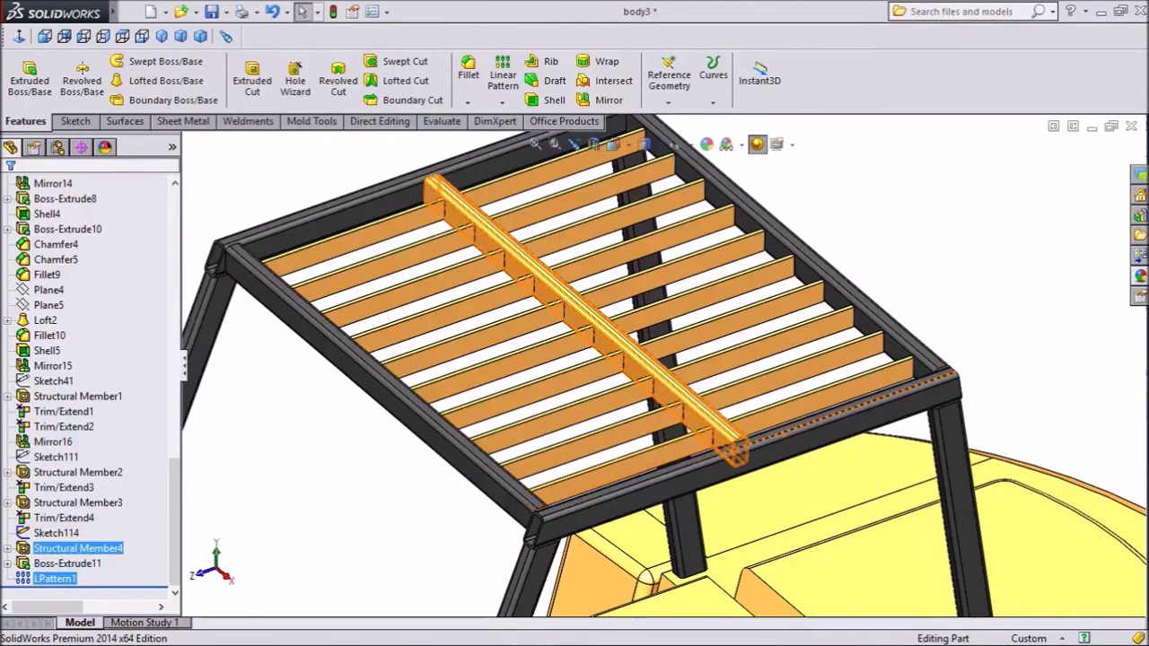
pyautogui.click(78, 549)
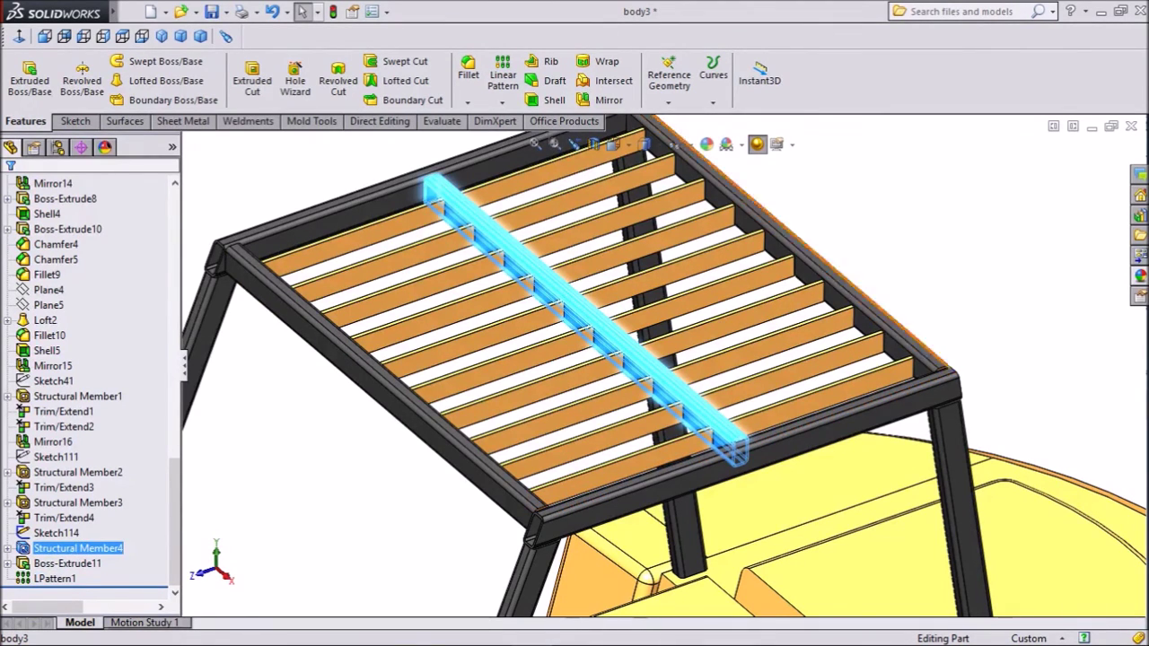
pyautogui.keyDown('ctrl'); pyautogui.click(67, 562); pyautogui.keyUp('ctrl')
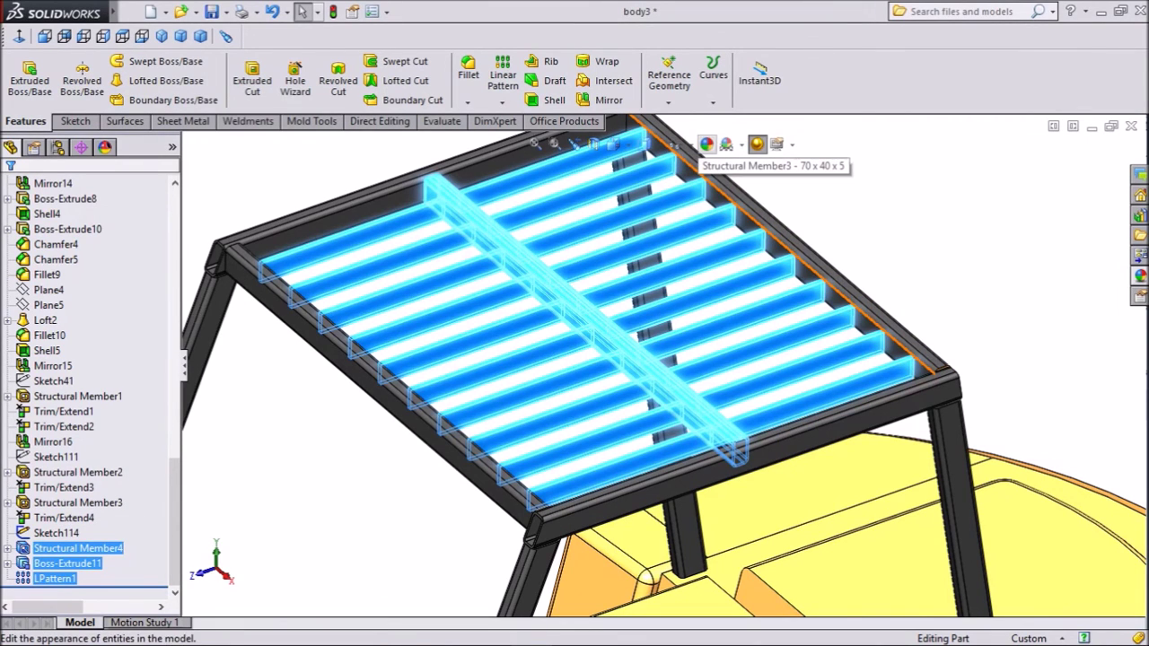
pyautogui.click(706, 144)
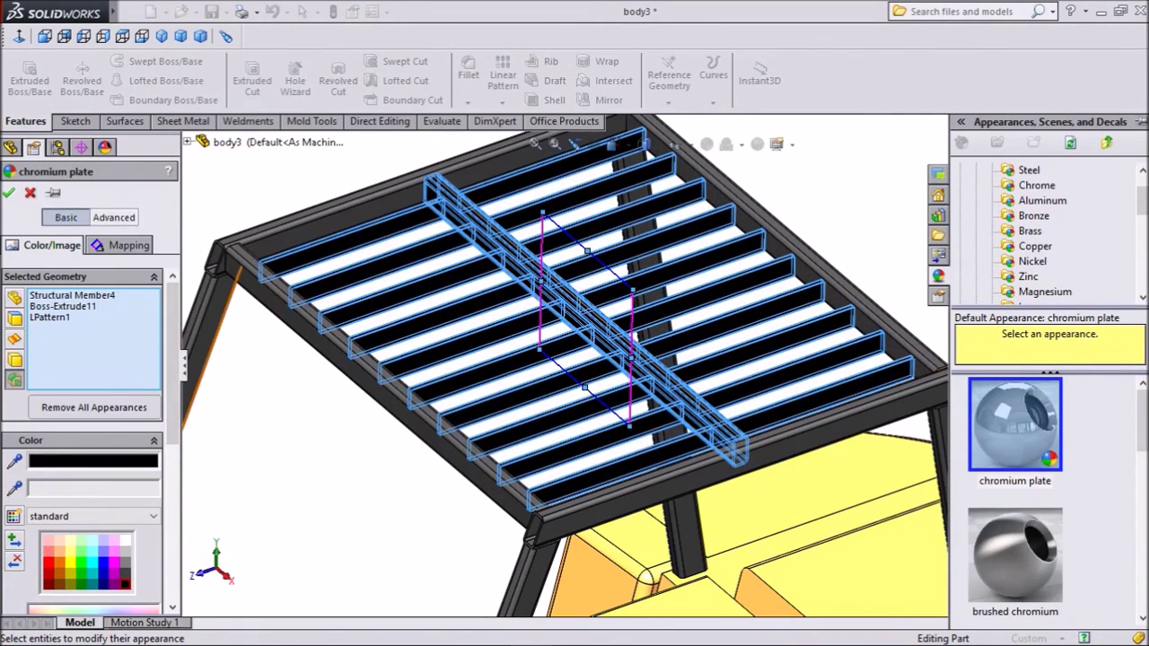
pyautogui.click(8, 192)
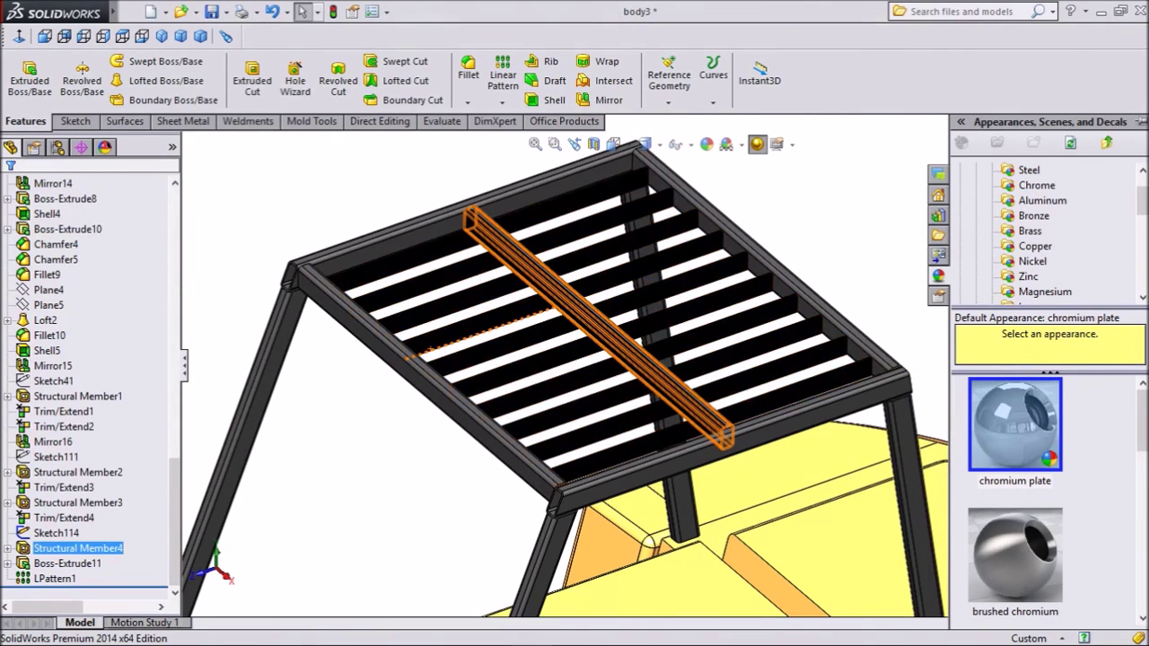
# Step: Reapply the chromium plate appearance in dark grey to Structural Member4, Boss-Extrude11 and LPattern1 together
pyautogui.click(74, 549)
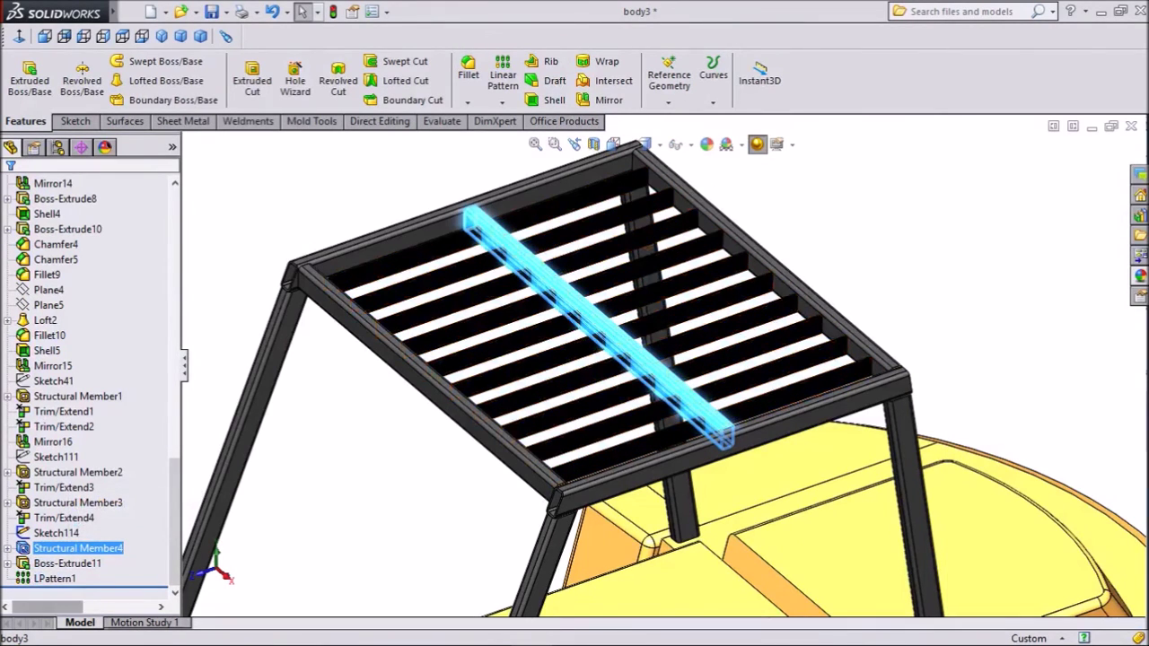
pyautogui.keyDown('shift'); pyautogui.click(55, 579); pyautogui.keyUp('shift')
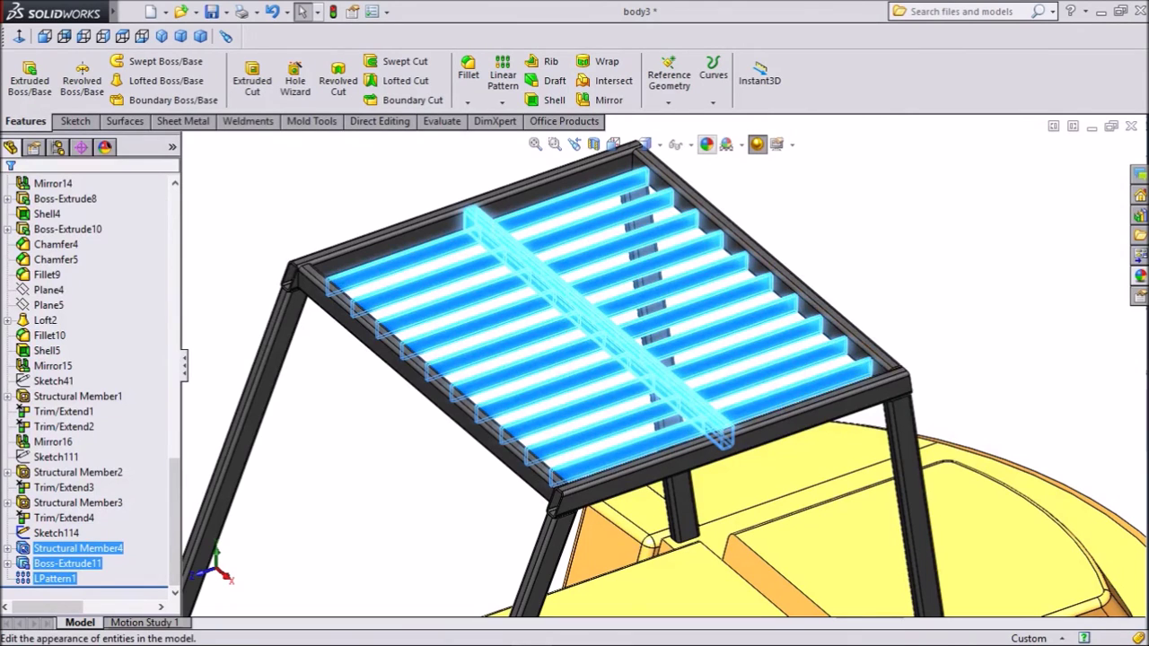
pyautogui.click(706, 143)
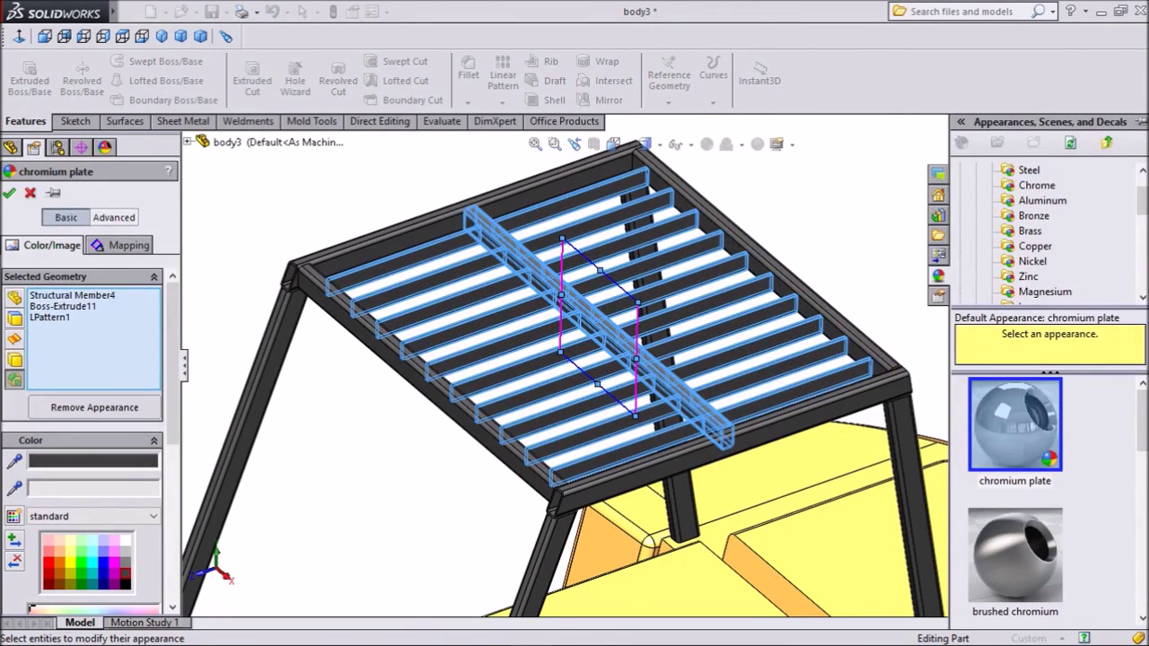
pyautogui.press('Return')
# Step: Examine the whole vehicle body with its slatted overhead frame from the front, side and rear
pyautogui.scroll(6, 666, 368)
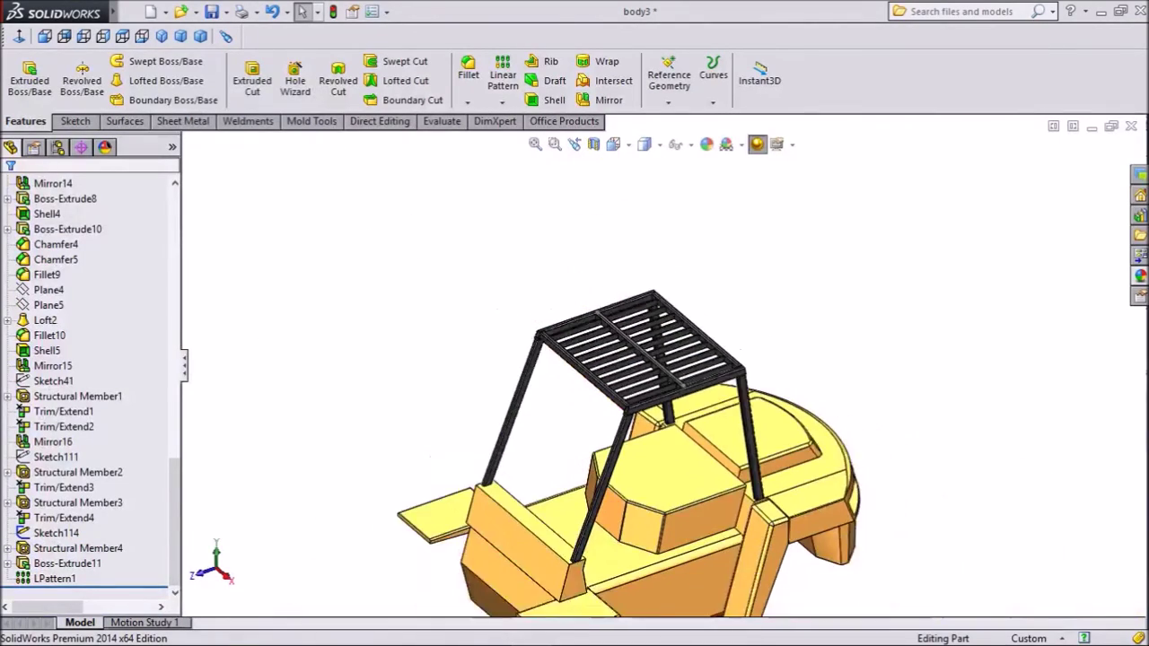
pyautogui.scroll(1, 644, 359)
pyautogui.moveTo(645, 359); pyautogui.dragTo(584, 352, button='middle')
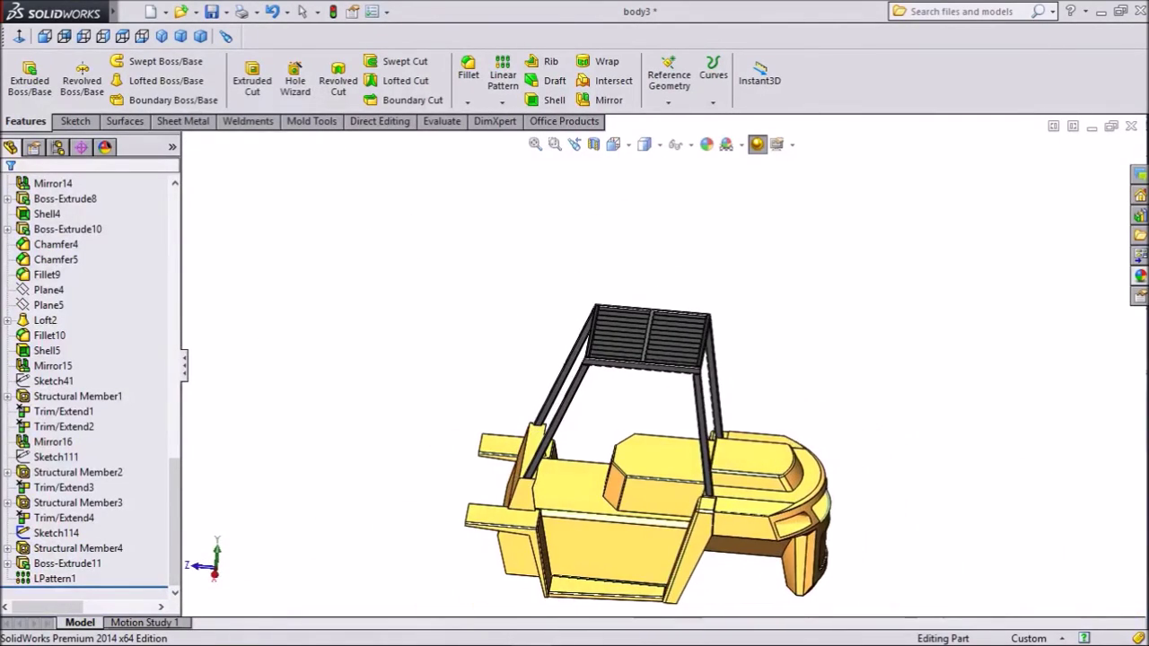
pyautogui.scroll(-2, 706, 426)
pyautogui.scroll(2, 707, 425)
pyautogui.moveTo(706, 425); pyautogui.dragTo(759, 393, button='middle')
pyautogui.scroll(-1, 755, 388)
pyautogui.scroll(2, 772, 382)
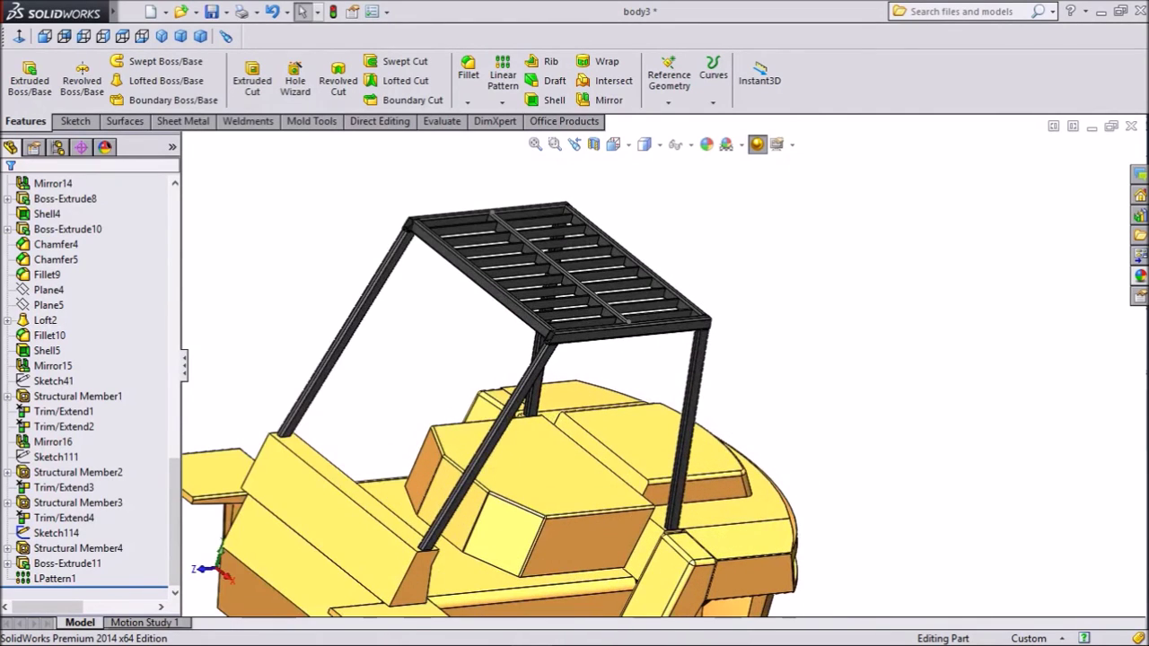
pyautogui.moveTo(761, 456); pyautogui.dragTo(570, 377, button='middle')
pyautogui.scroll(3, 669, 361)
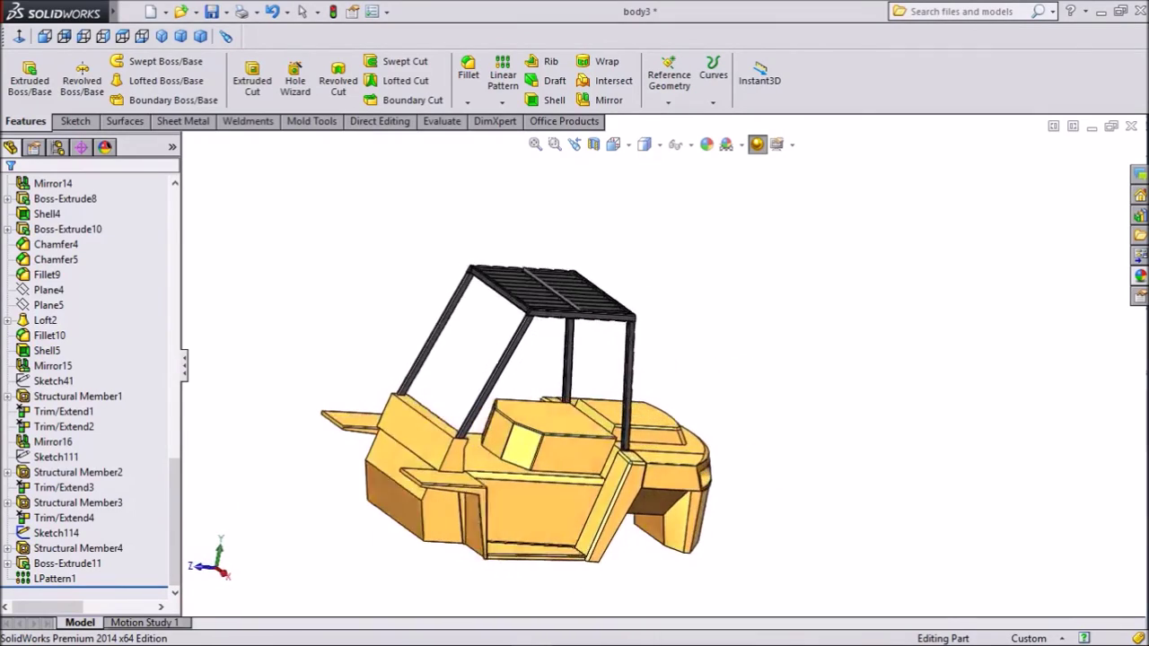
pyautogui.scroll(2, 345, 475)
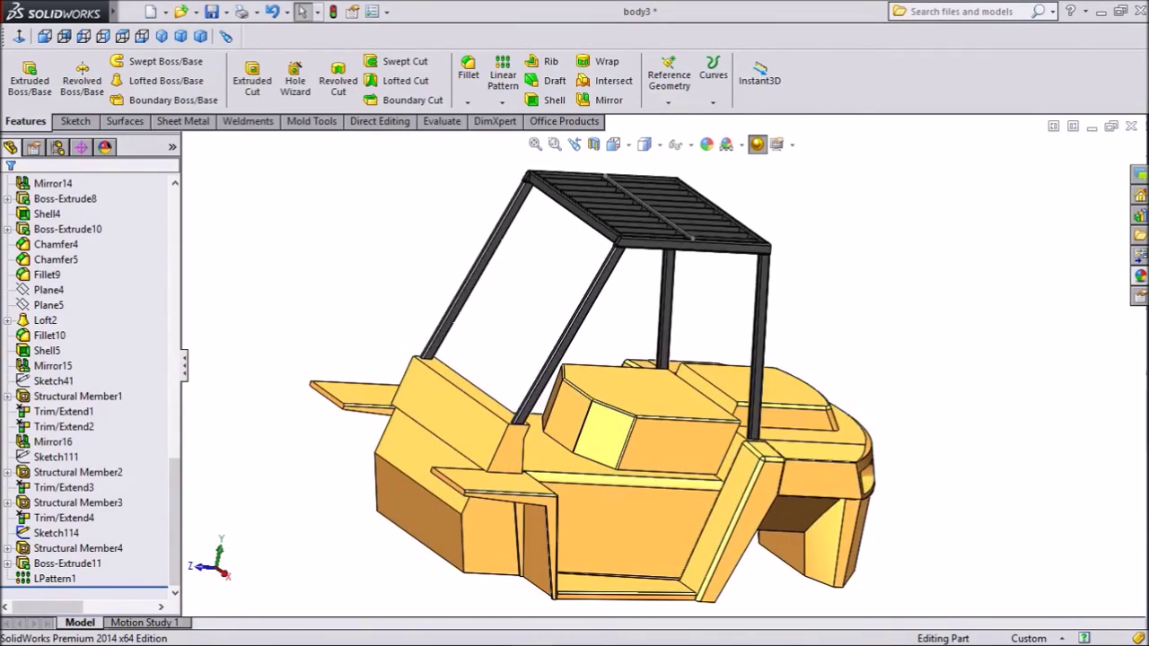
pyautogui.moveTo(395, 430); pyautogui.dragTo(798, 368, button='middle')
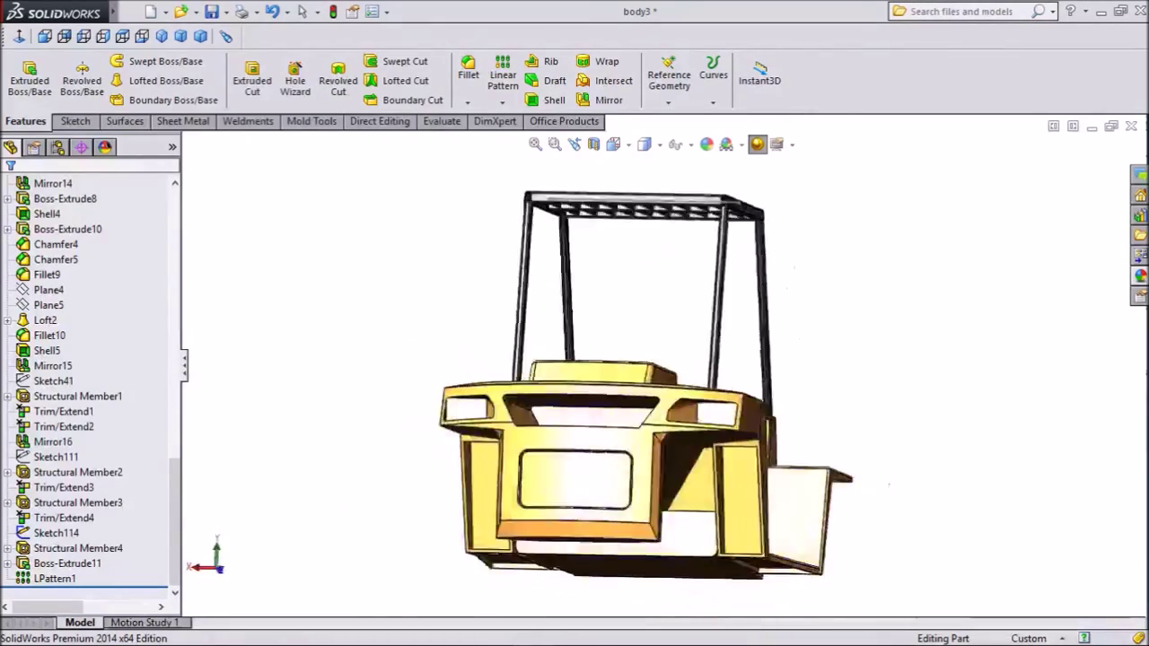
pyautogui.moveTo(718, 368); pyautogui.dragTo(879, 426, button='middle')
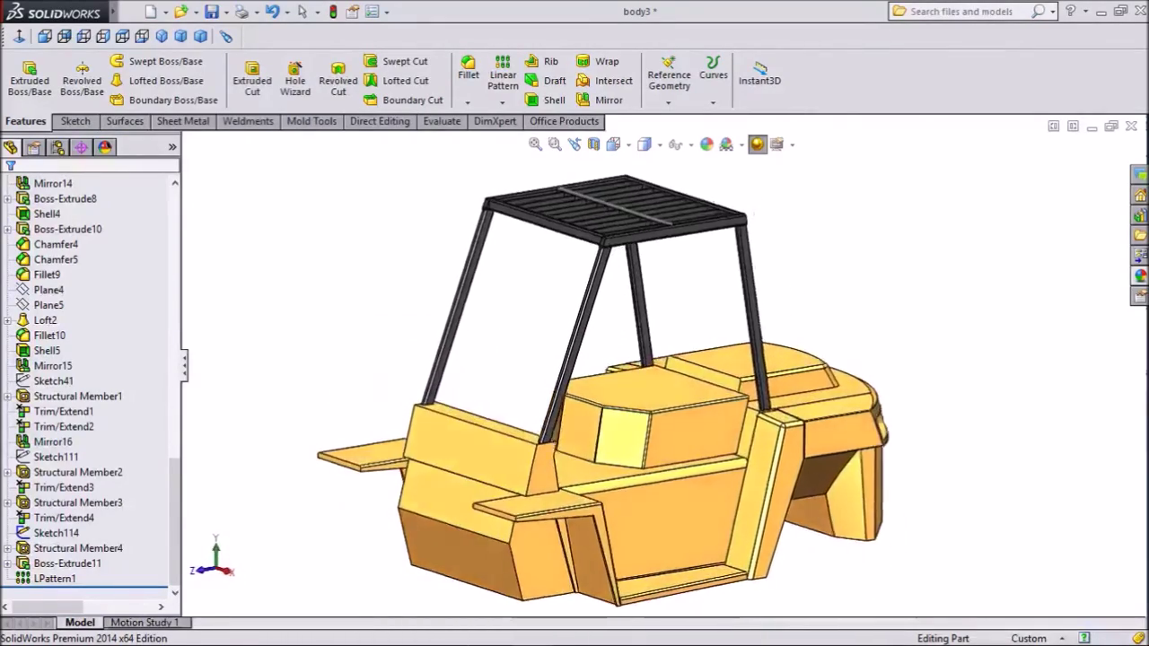
pyautogui.moveTo(646, 274); pyautogui.dragTo(736, 359, button='middle')
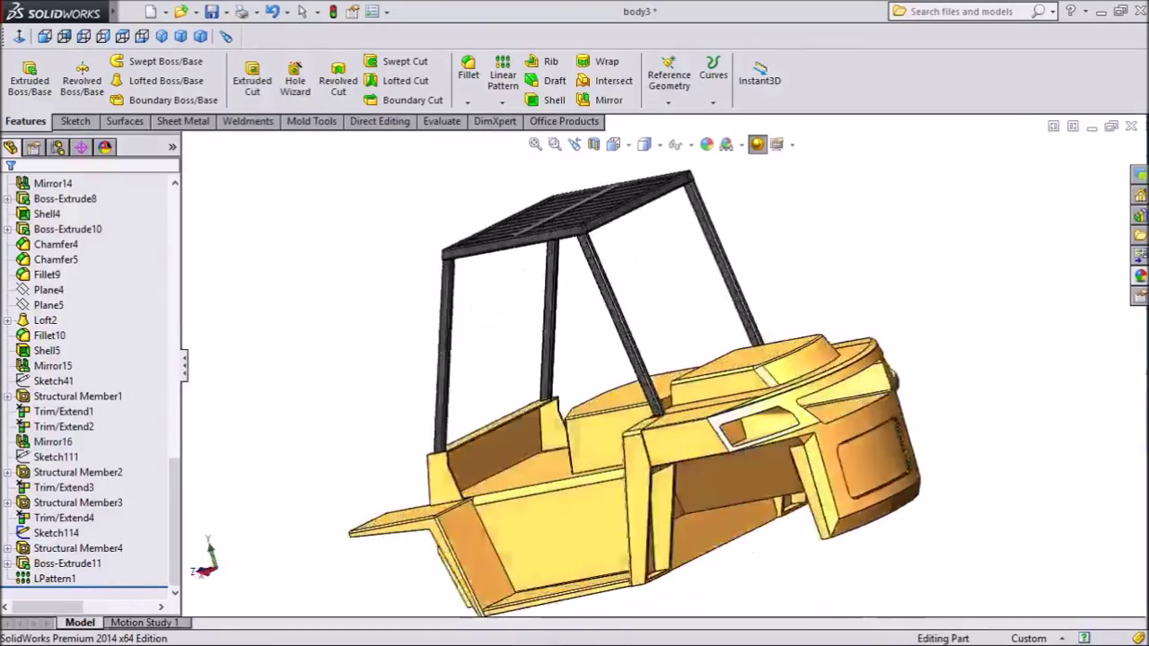